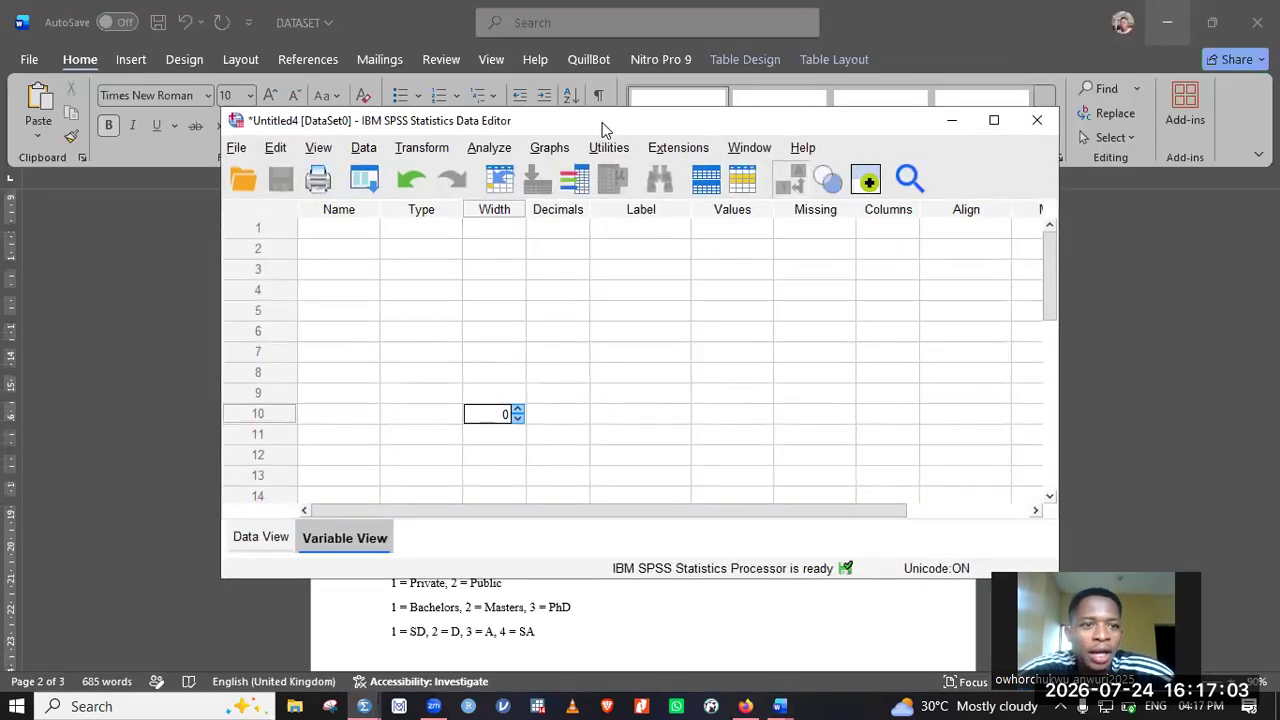
Place the SPSS Data Editor along the left side of the desktop, narrowed to about half width and extended to full height
drag(603, 128, 387, 40)
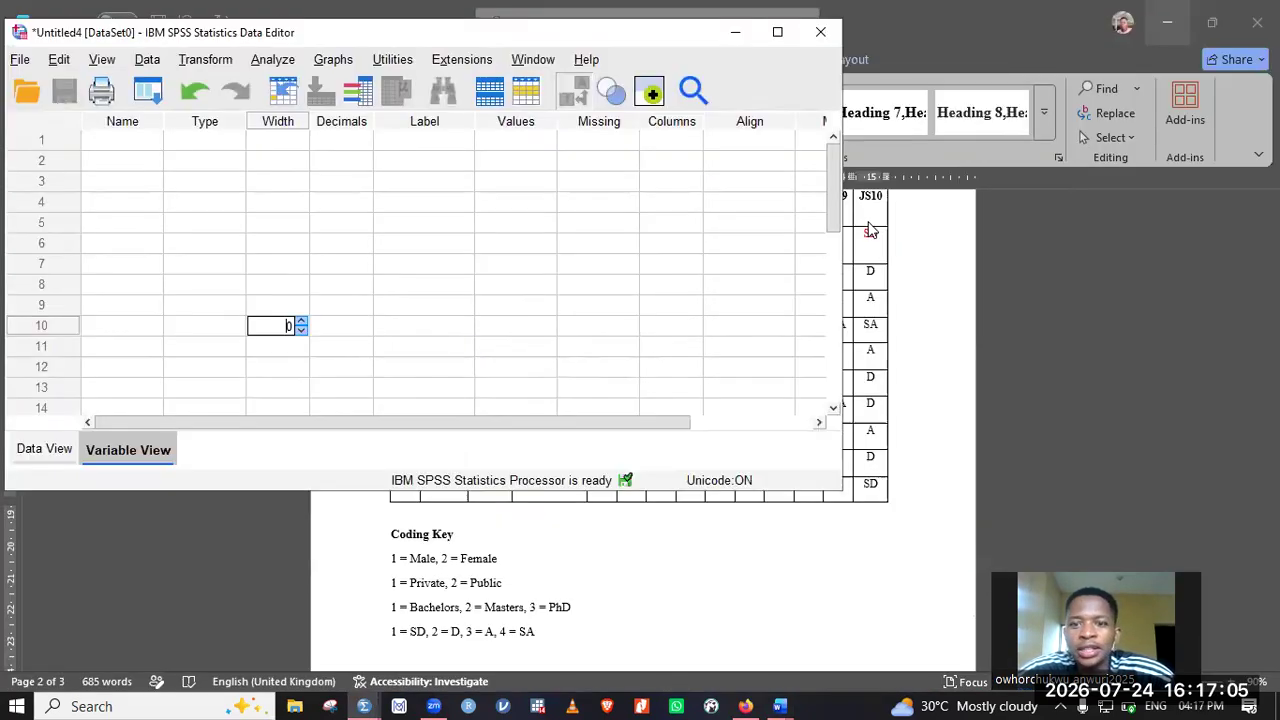
drag(841, 245, 607, 245)
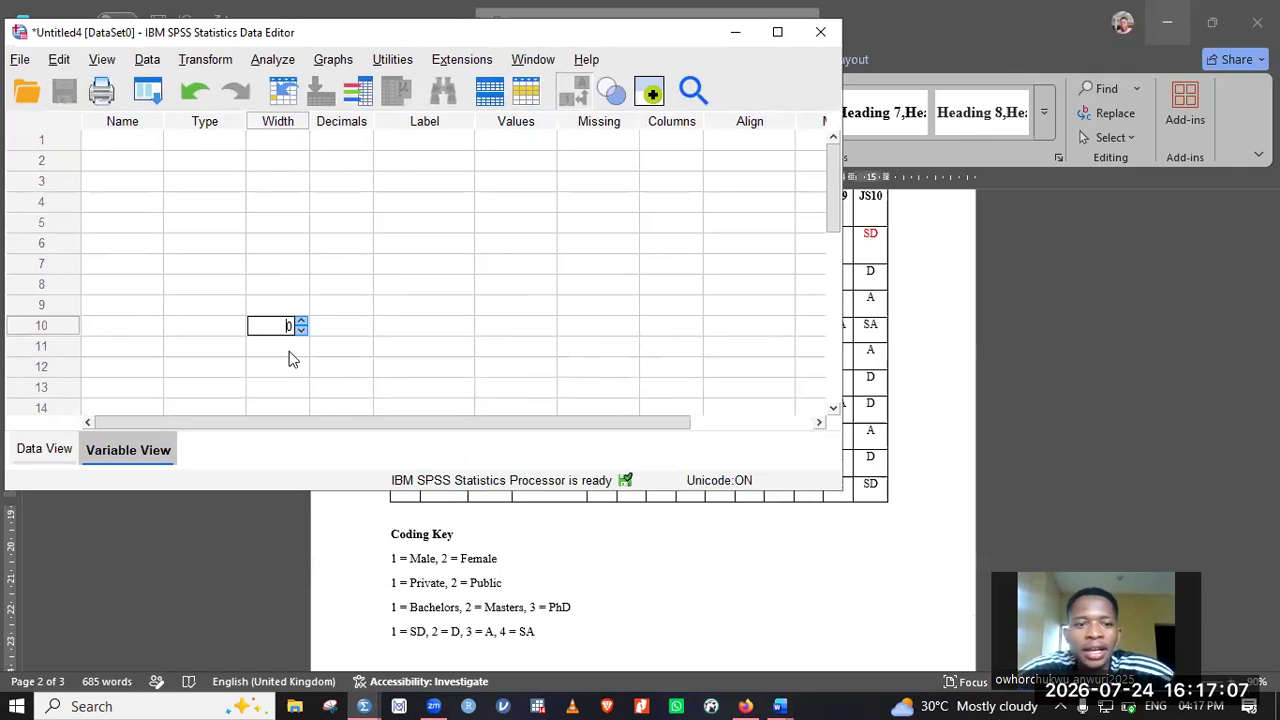
click(114, 174)
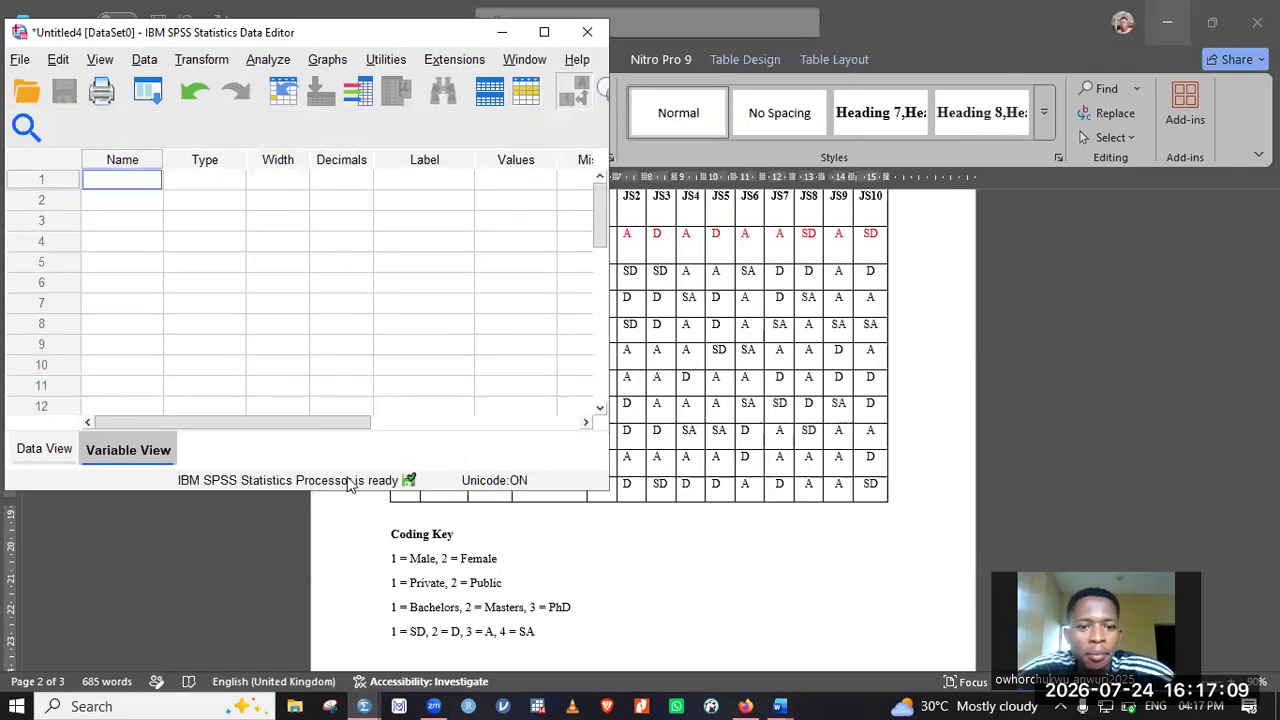
drag(555, 489, 555, 712)
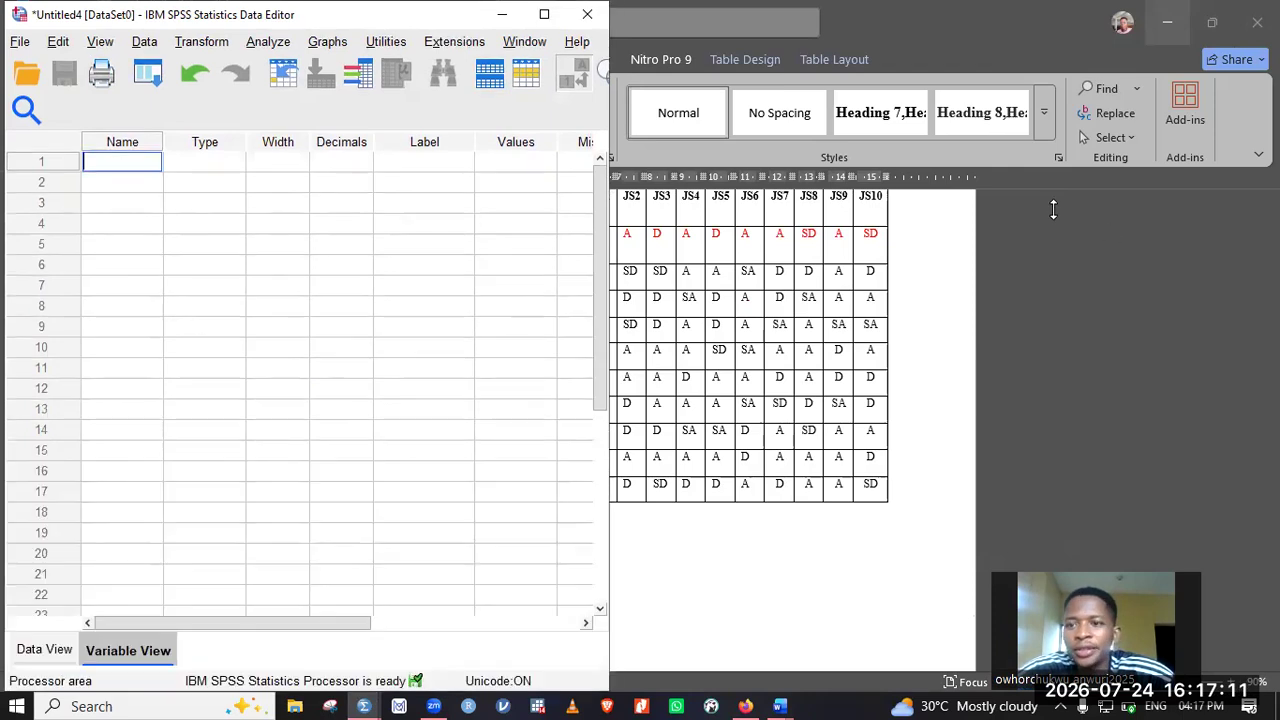
Restore the Word dataset document to a smaller window beside SPSS and widen the SPSS window until the two meet
click(1217, 29)
click(1217, 31)
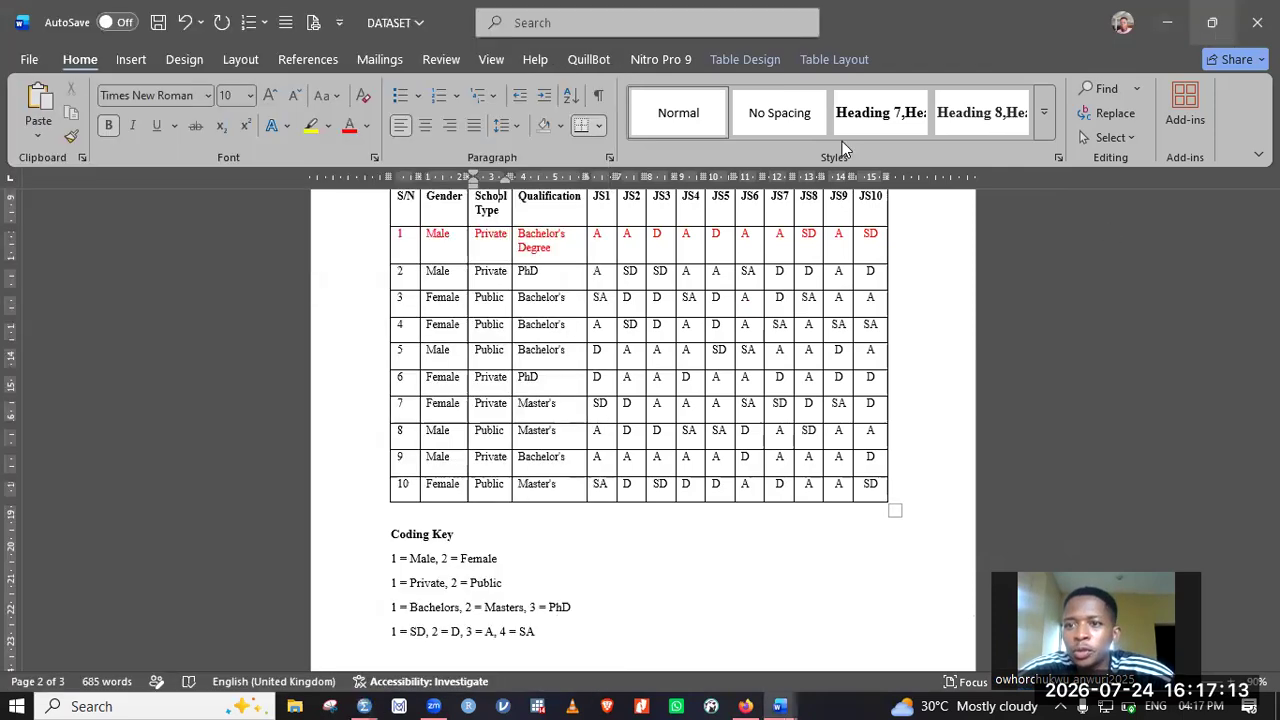
click(1217, 25)
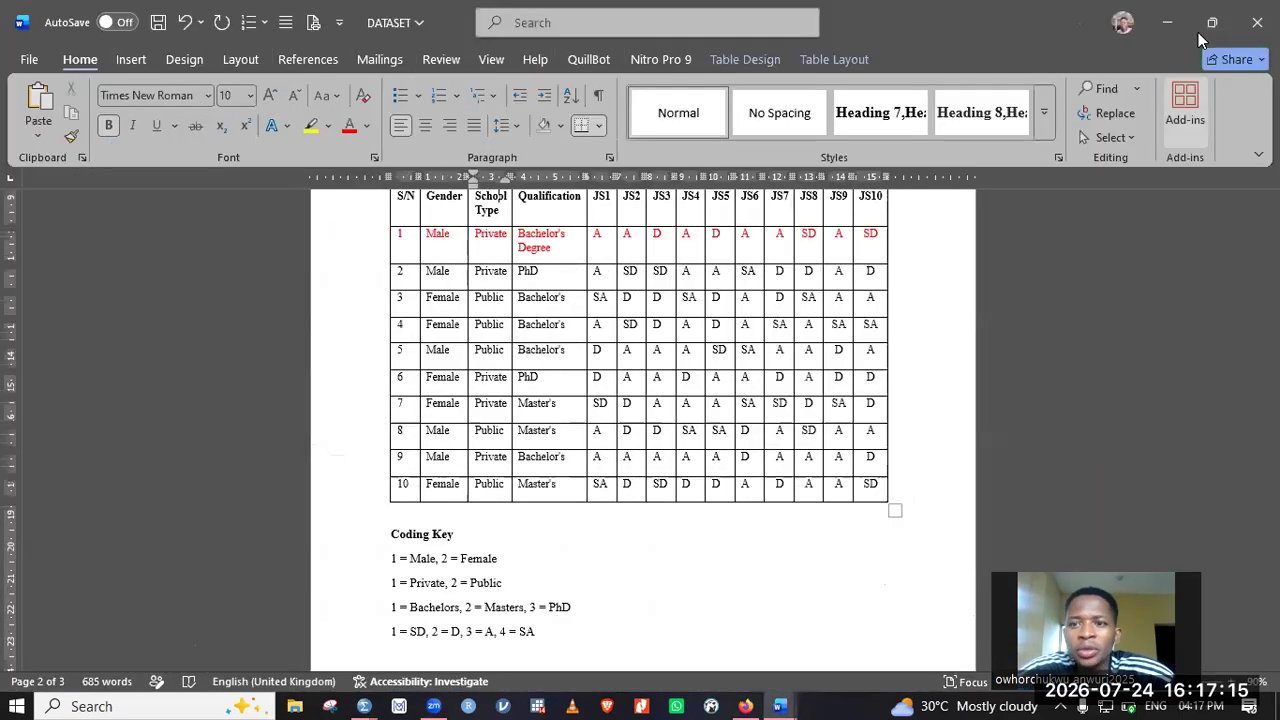
click(1210, 20)
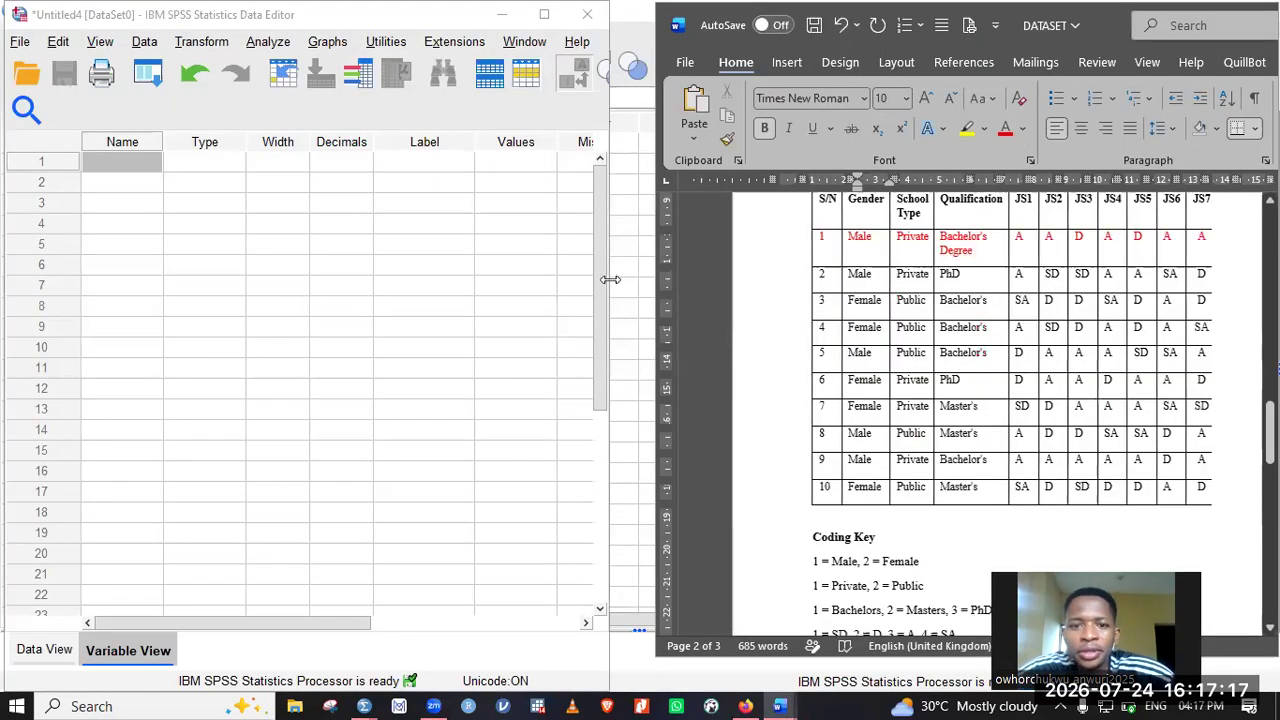
drag(610, 280, 652, 279)
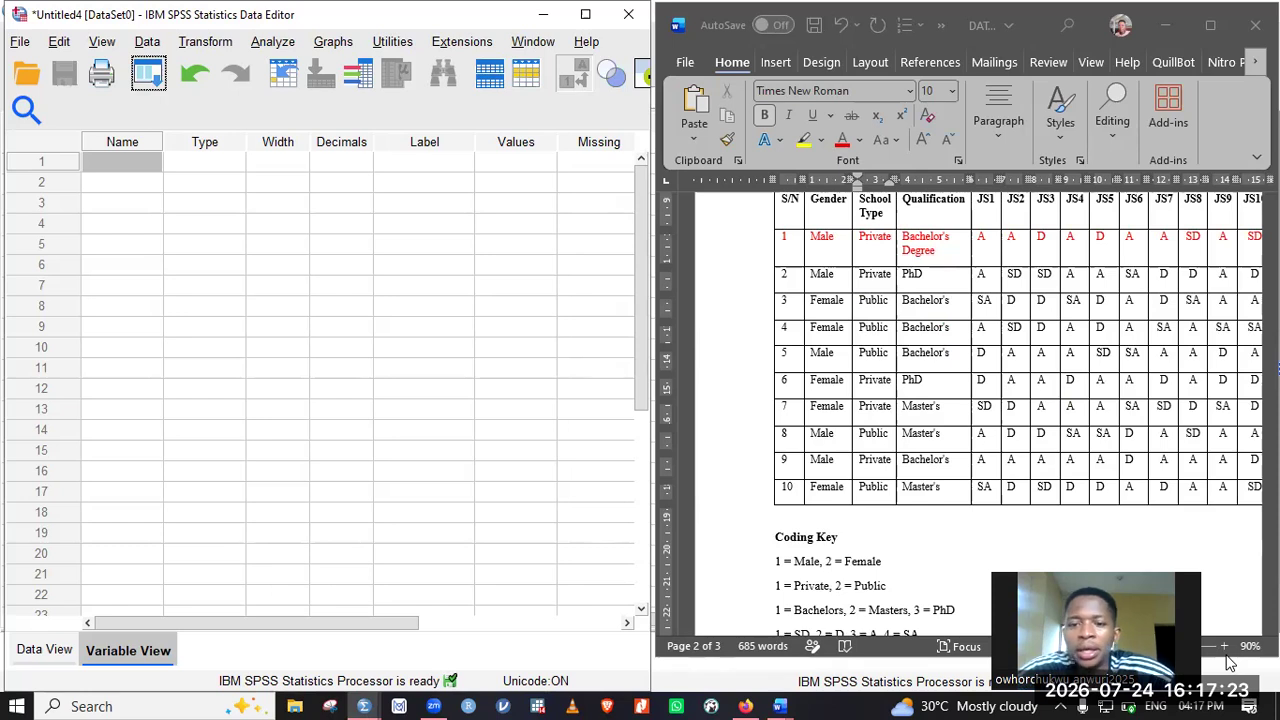
Move through the first respondent's row in the Word table until all columns through JS10 are in view
click(948, 253)
key(Right)
key(Right)
key(Right)
key(Right)
key(Right)
key(Right)
key(Right)
key(Right)
key(Right)
key(Right)
key(Right)
key(Right)
key(Right)
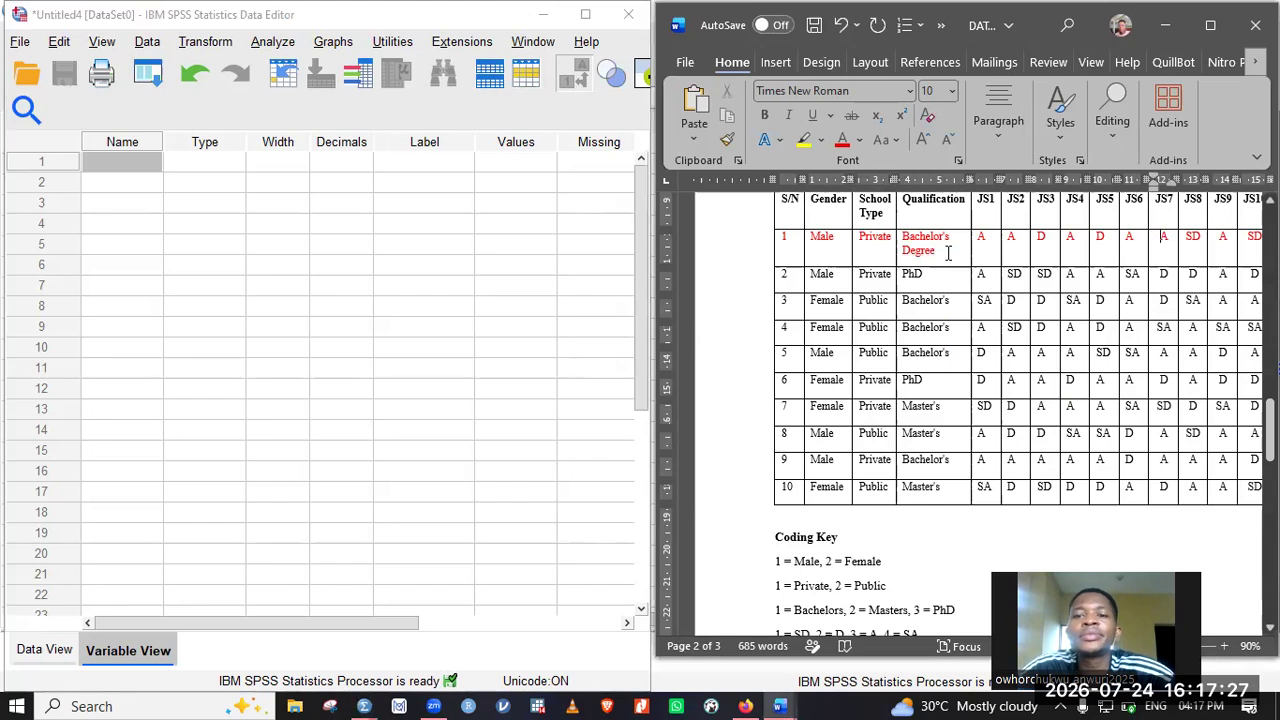
key(Right)
key(Right)
key(Right)
key(Right)
key(Right)
key(Right)
key(Right)
key(Right)
key(Right)
key(Right)
key(Right)
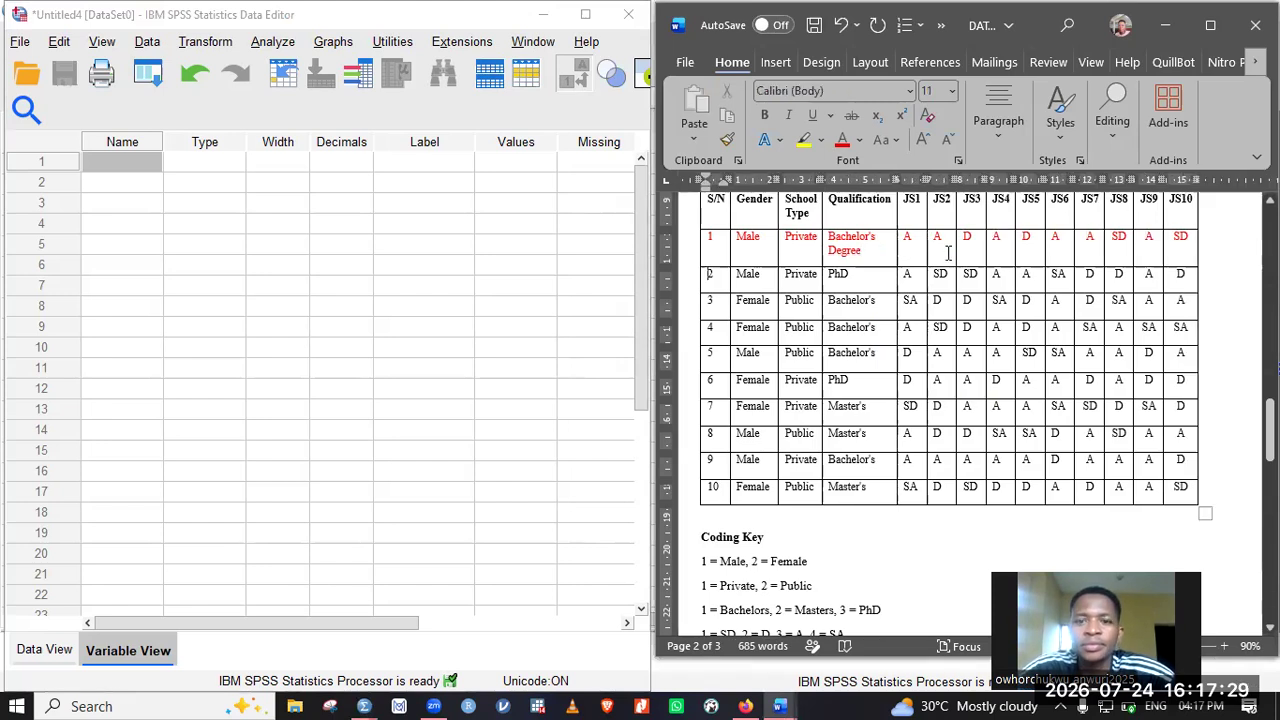
Highlight the Gender, School Type, Qualification and JS1 columns of the Word table in turn to review the variables
click(750, 192)
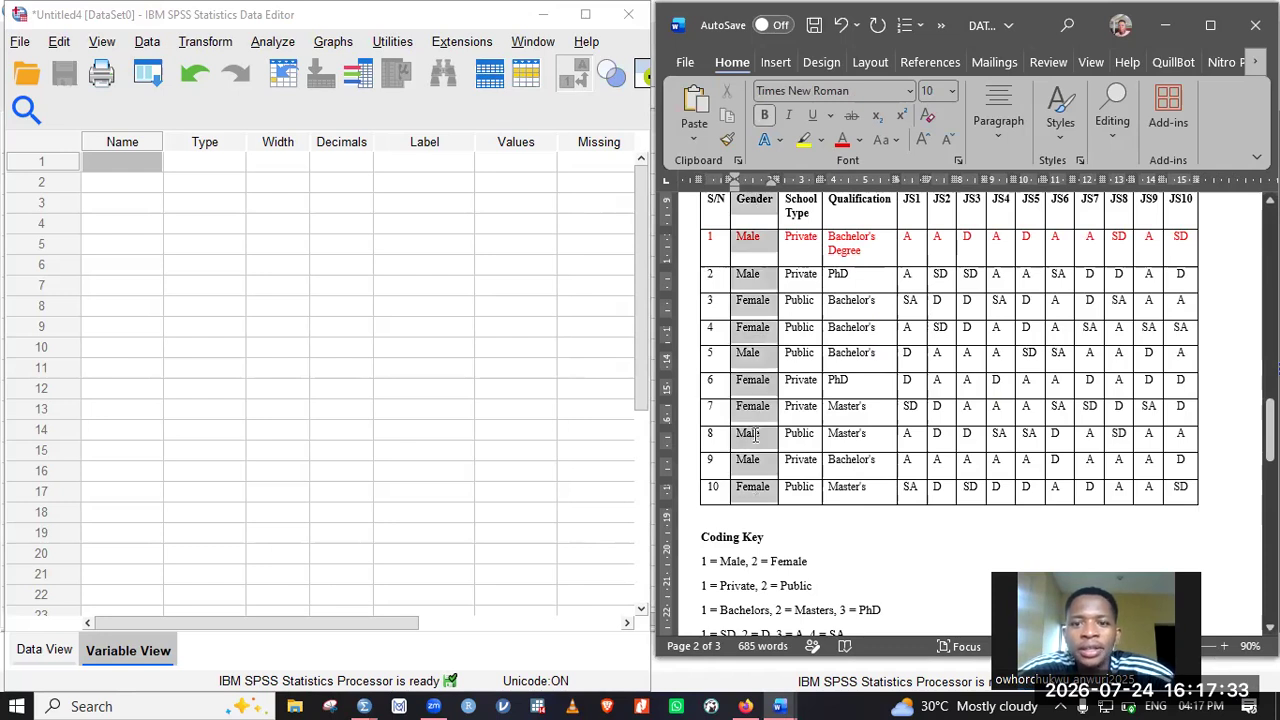
drag(796, 210, 803, 380)
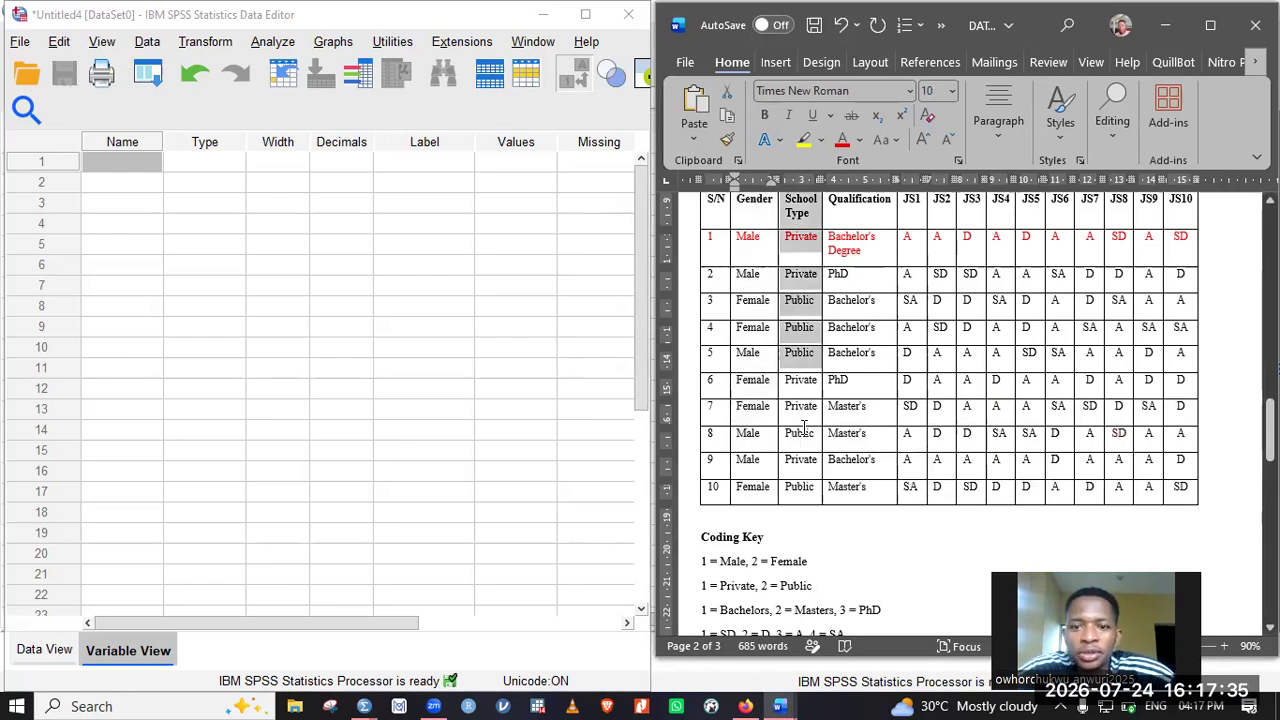
drag(806, 470, 860, 205)
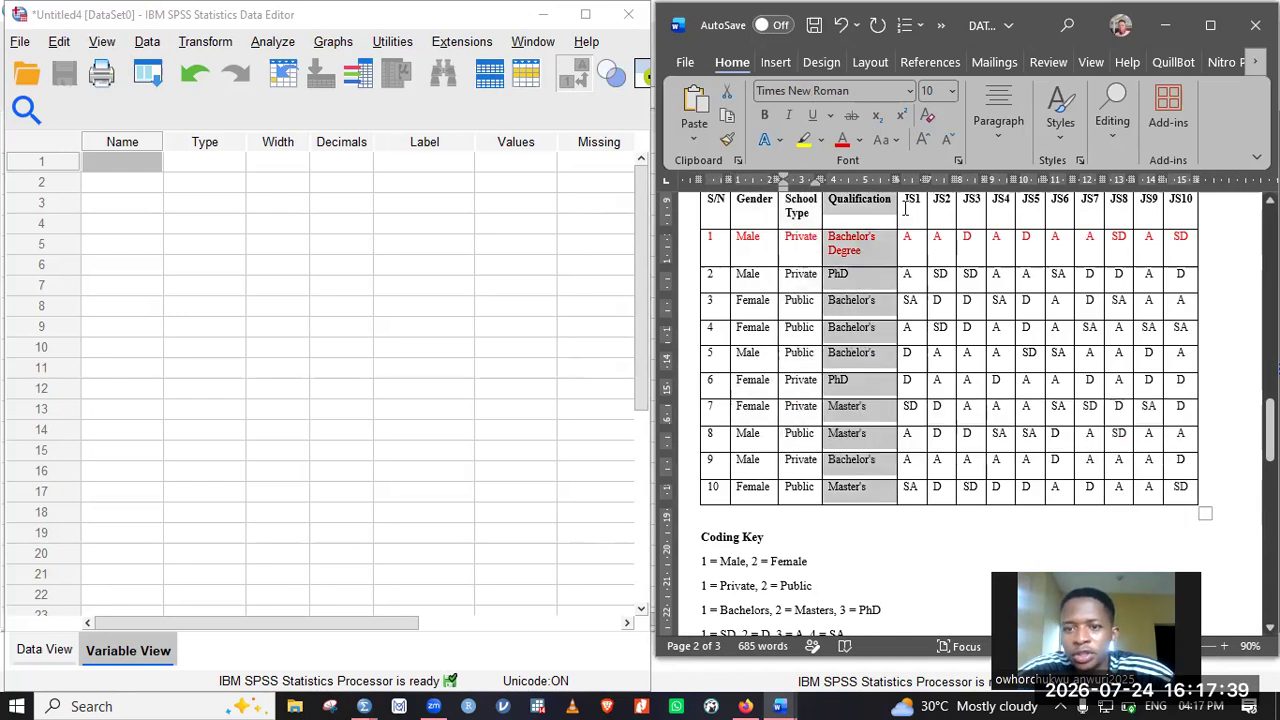
drag(908, 262, 925, 475)
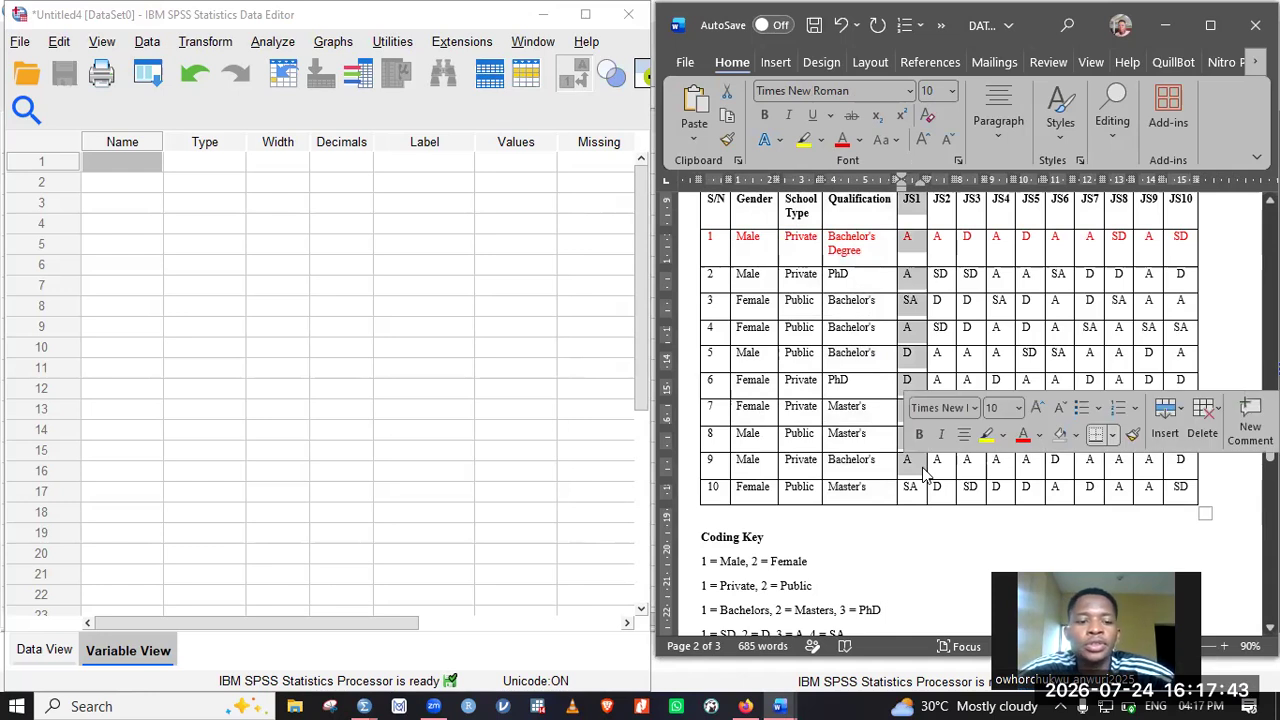
Compare SPSS's Variable View and Data View, highlighting the first variable row and the first data column, and return to Variable View
click(42, 660)
click(115, 652)
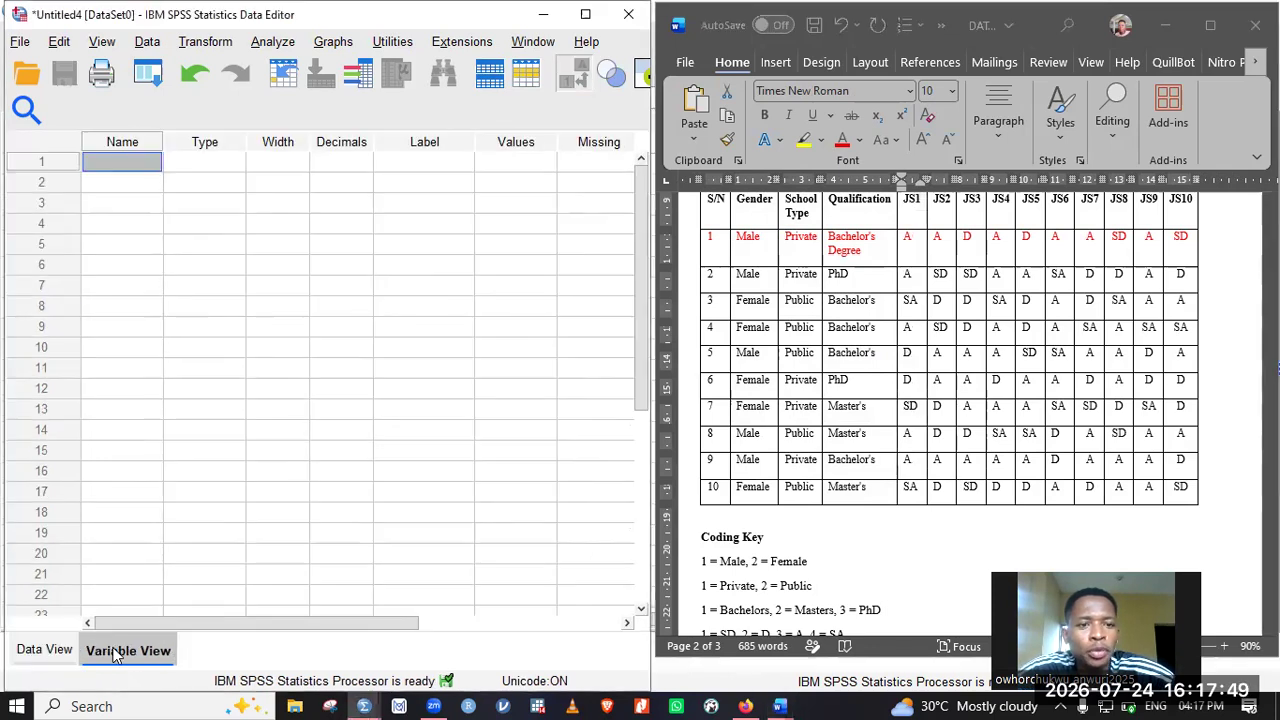
click(51, 165)
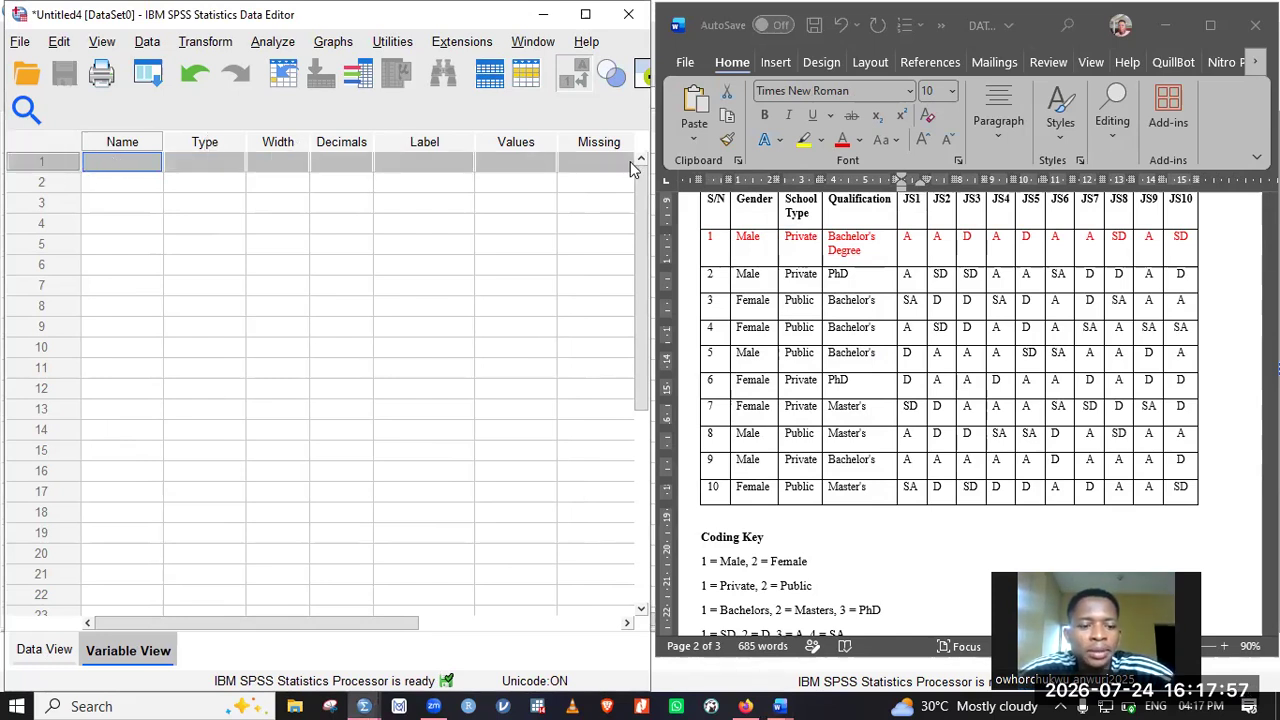
click(48, 650)
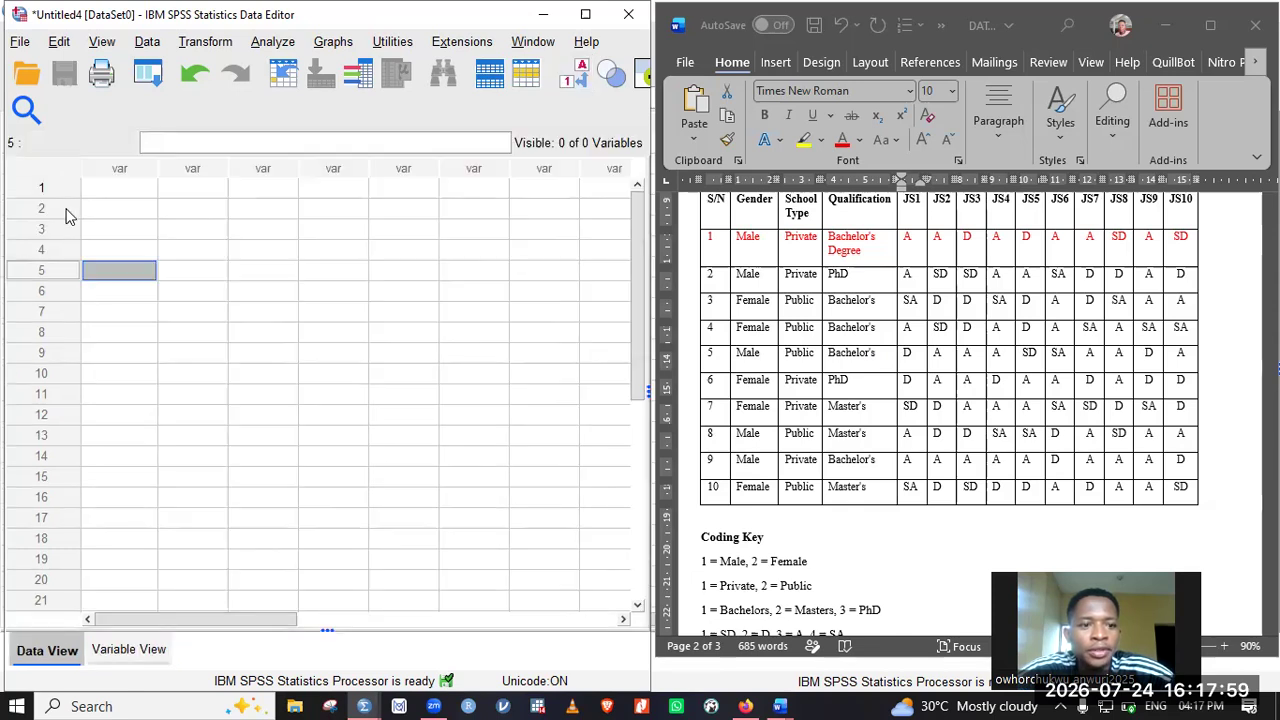
click(120, 169)
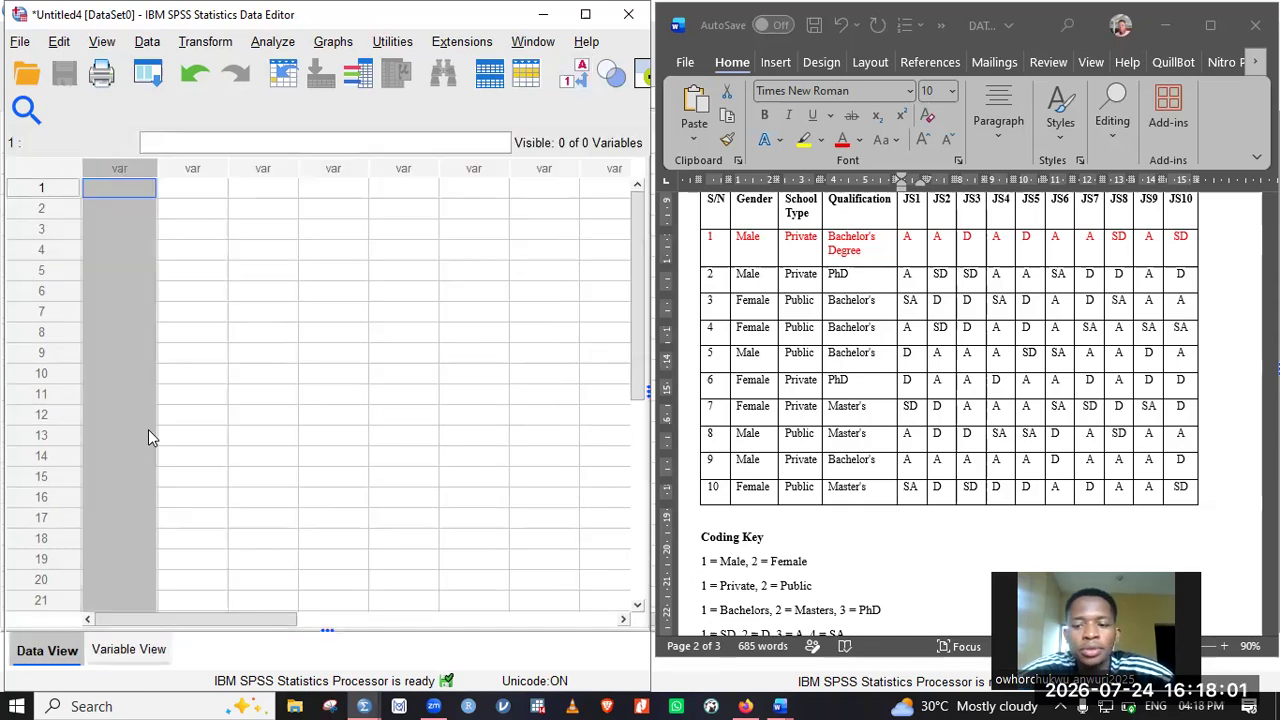
click(129, 650)
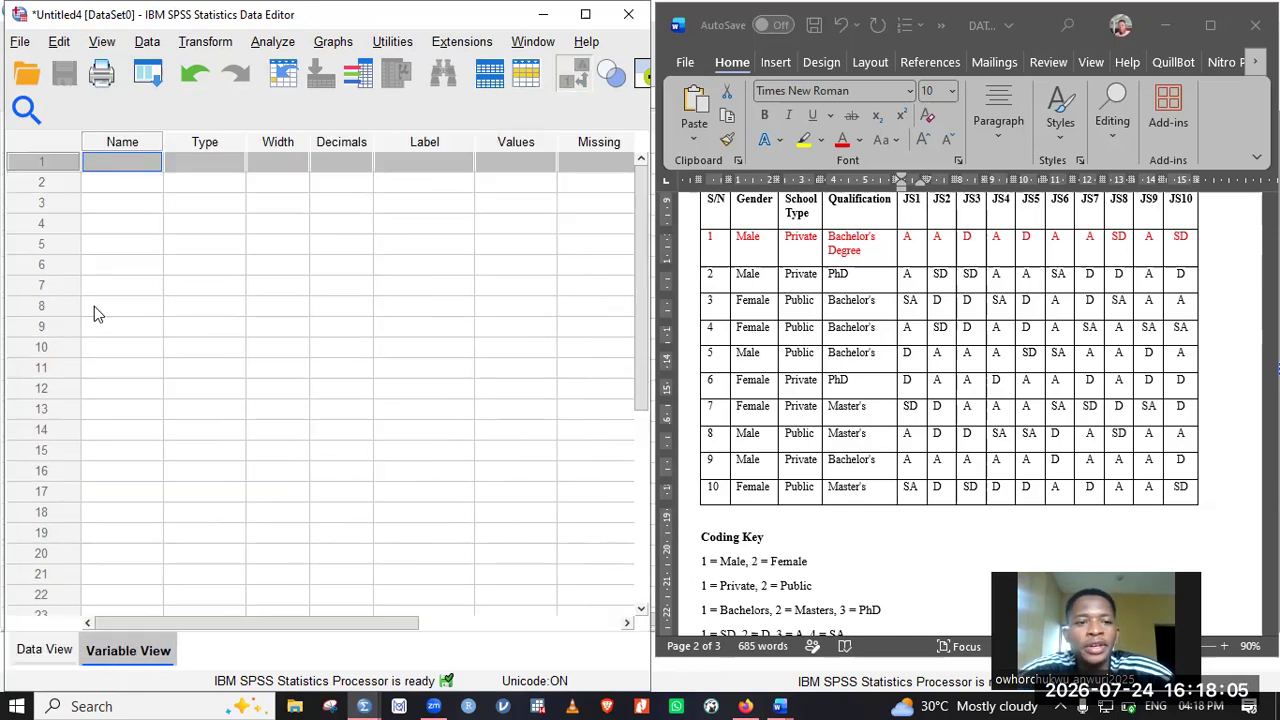
Review the Name, Label and Values attributes of the first empty variable row
click(118, 167)
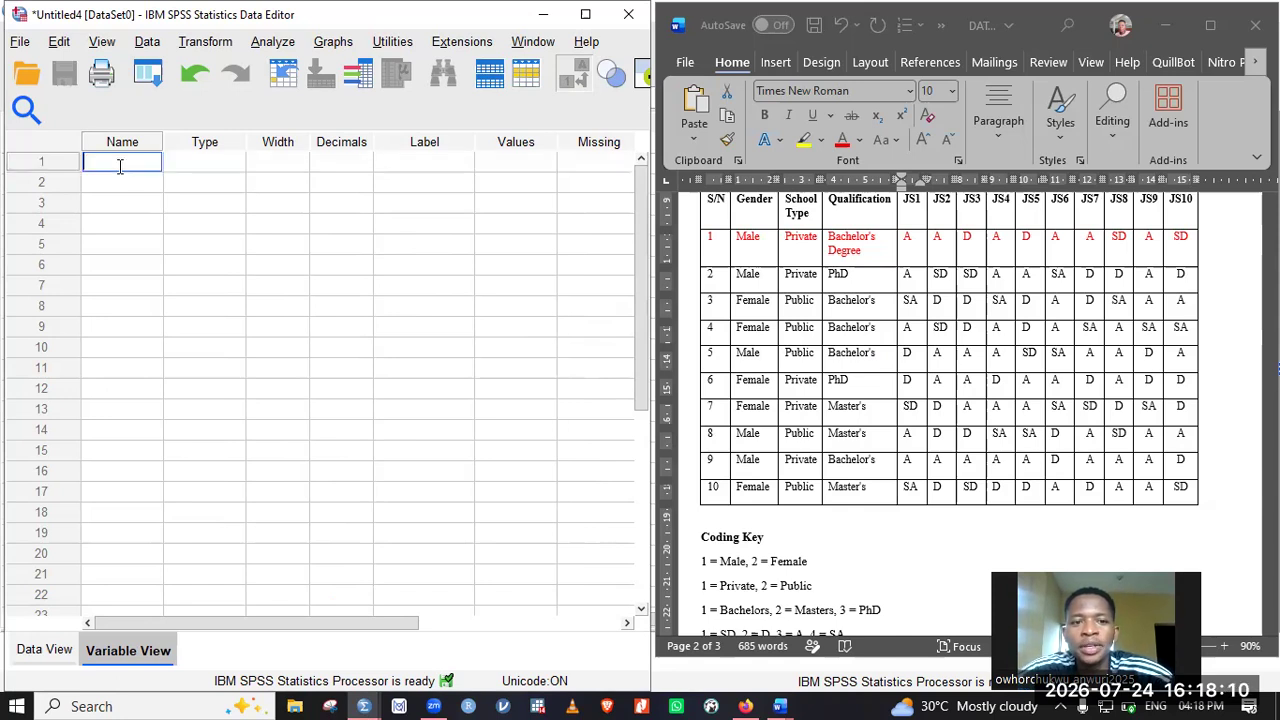
click(418, 162)
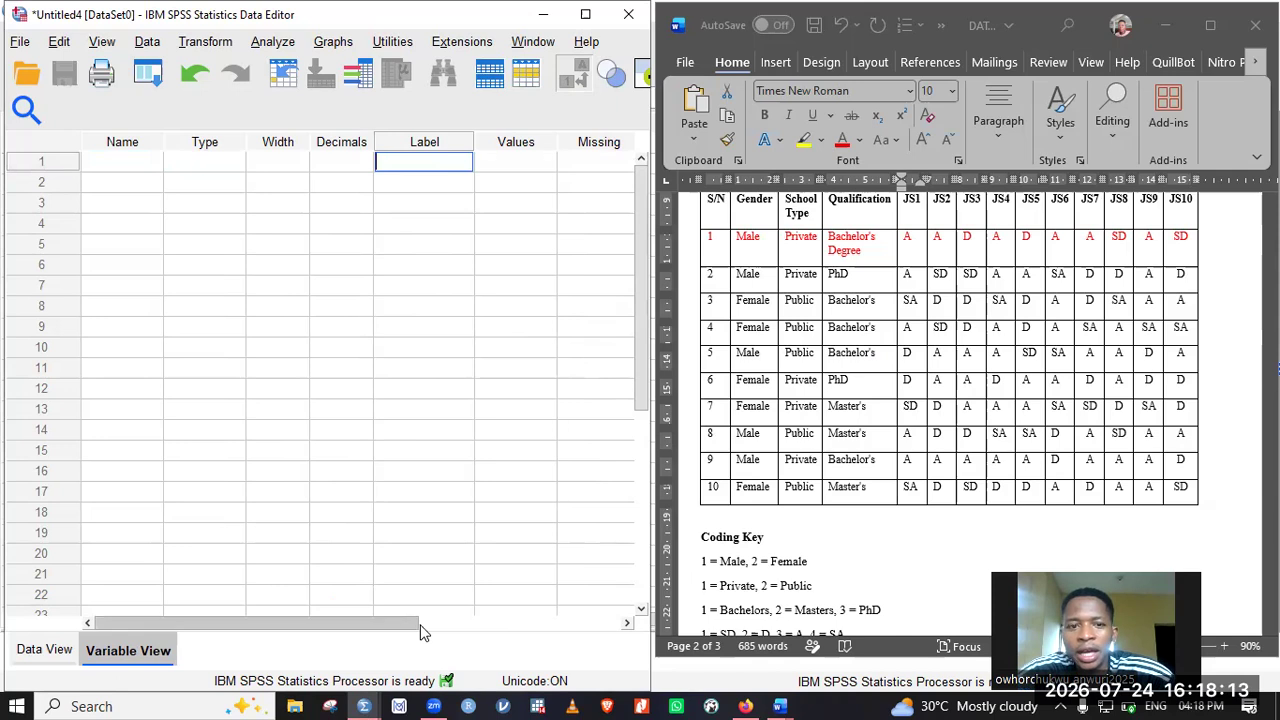
click(476, 617)
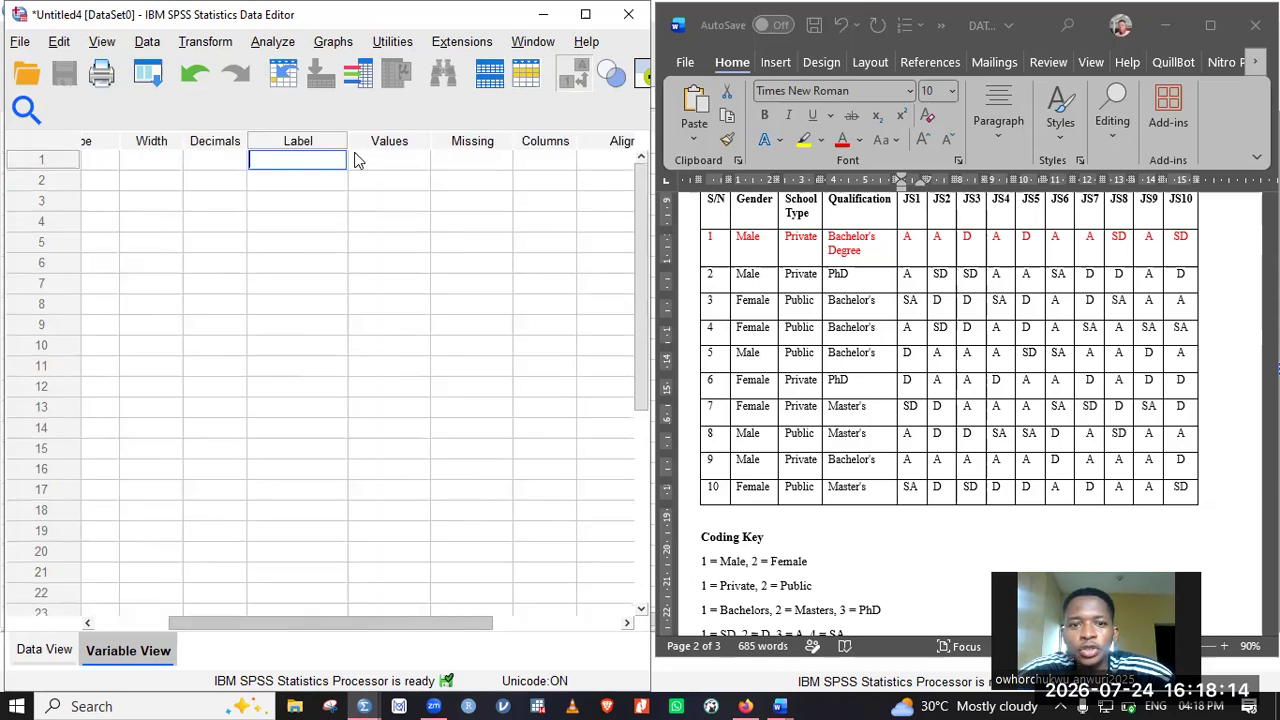
click(420, 165)
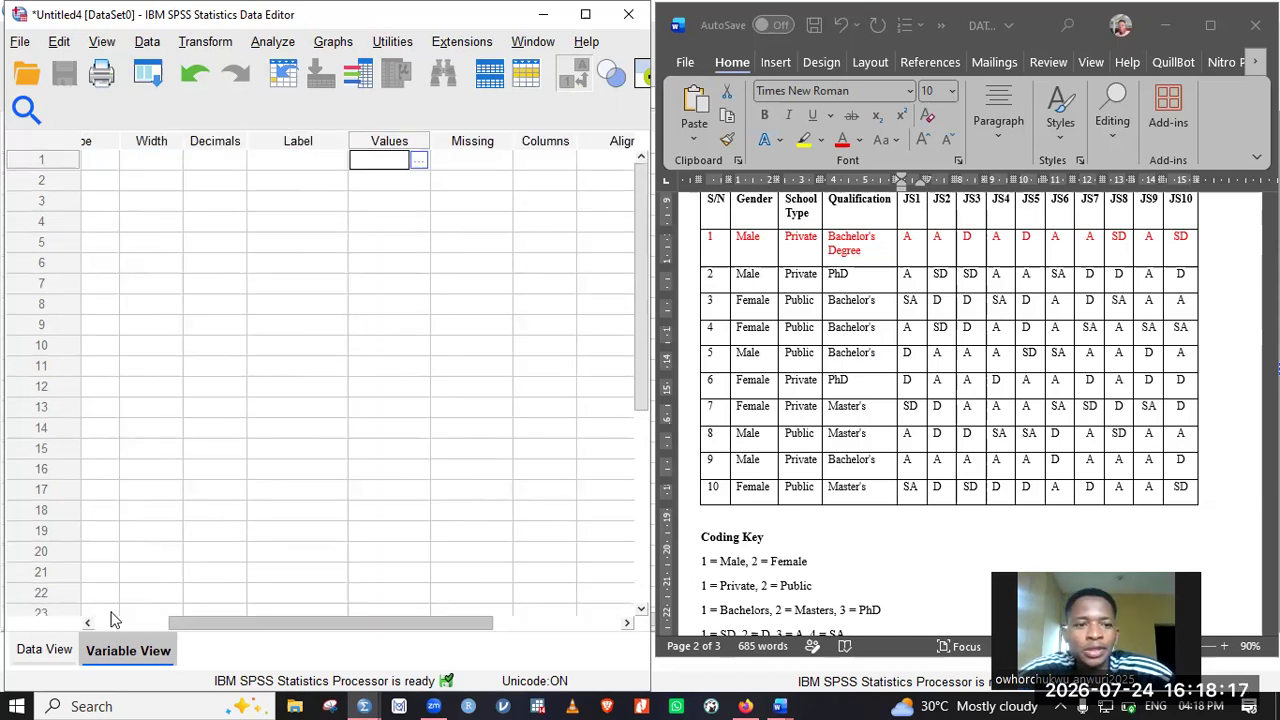
scroll(103, 150, left, 2)
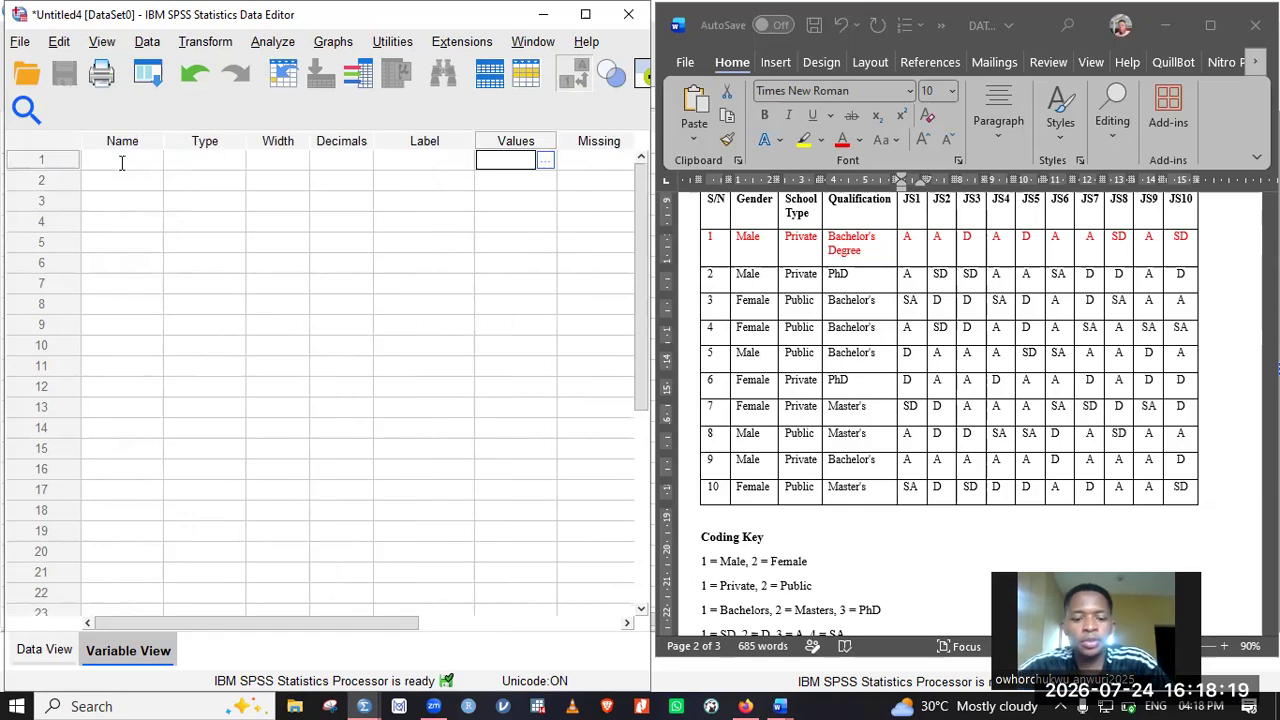
Define the first variable with the name Gender and the label Gender
click(120, 162)
text(G)
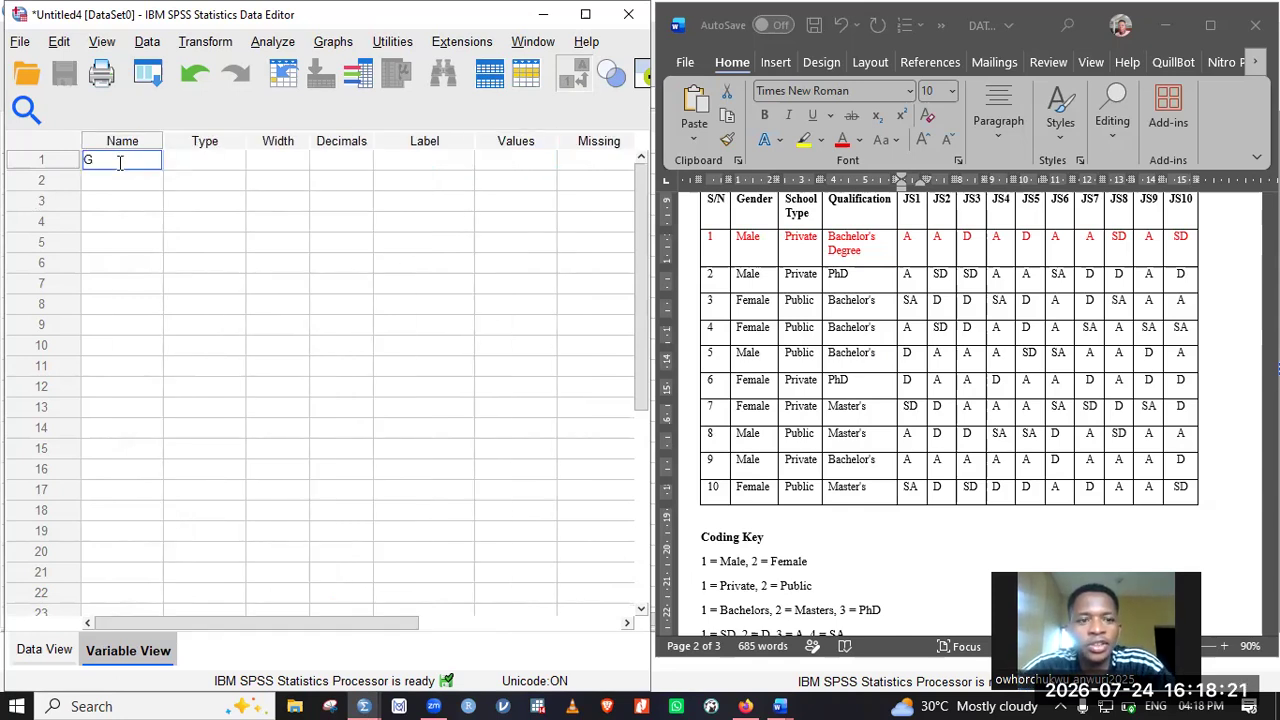
text(ender)
key(Return)
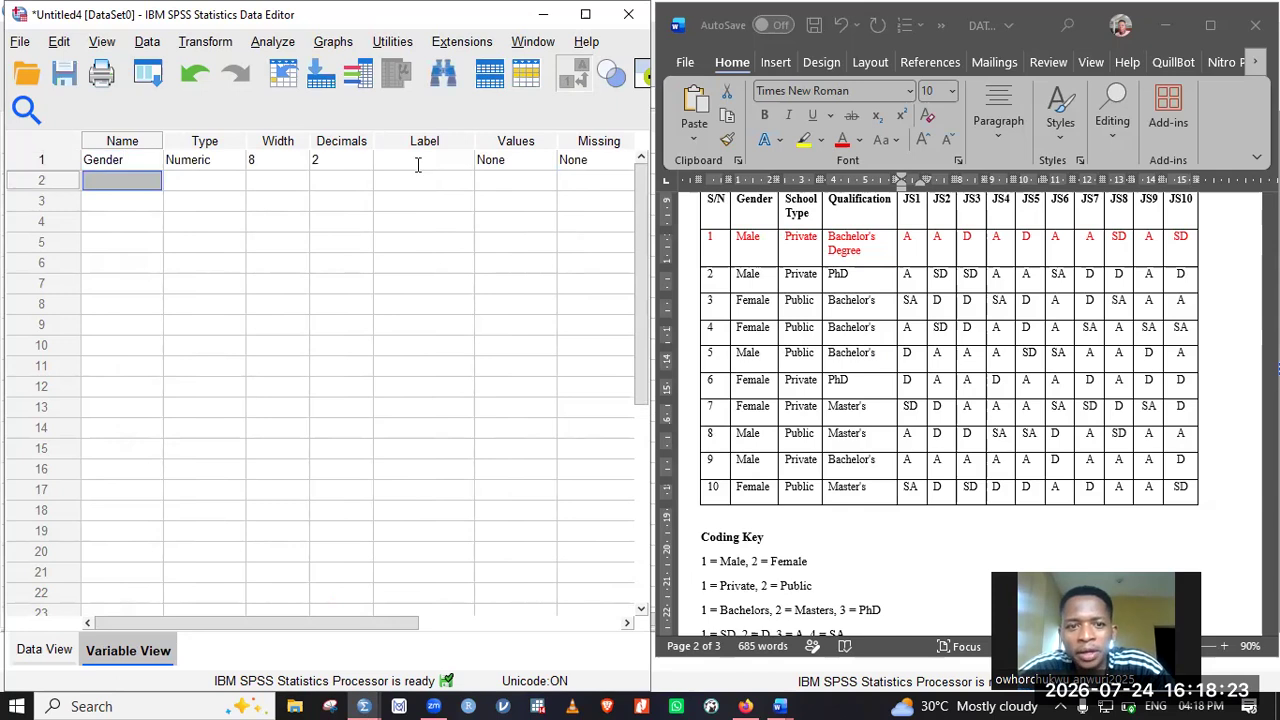
click(418, 165)
text(G)
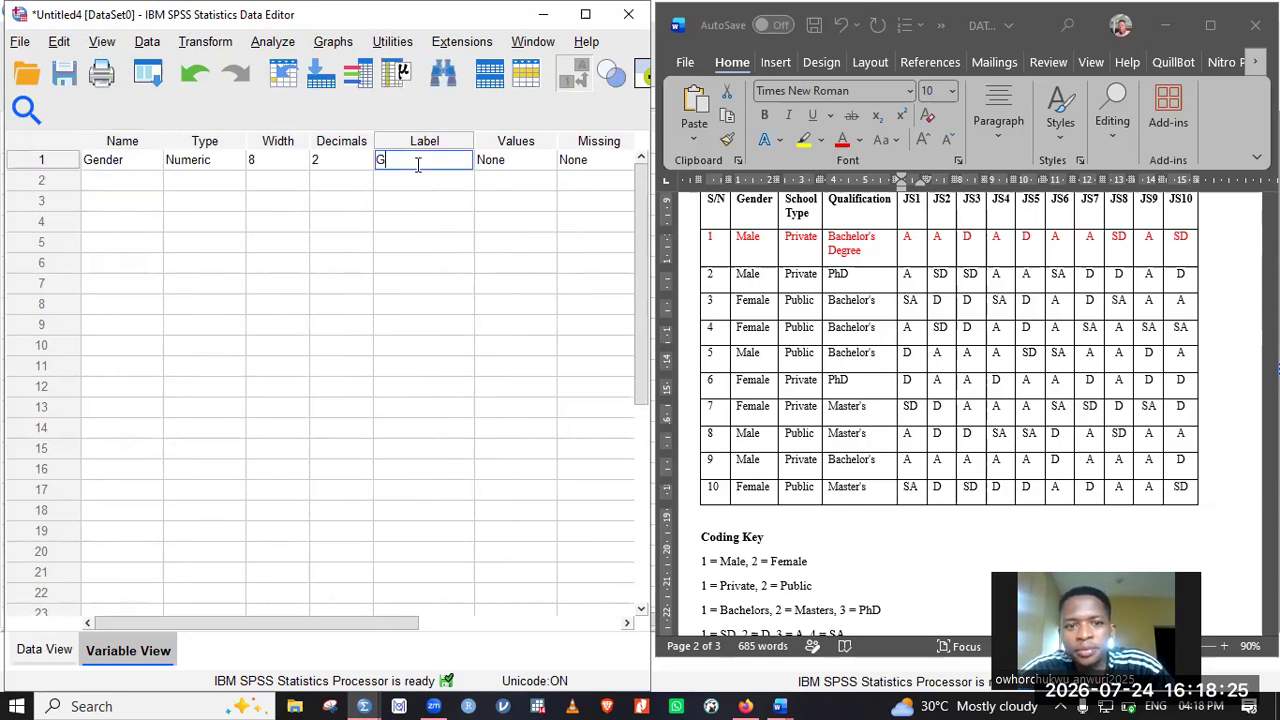
text(ender)
key(Return)
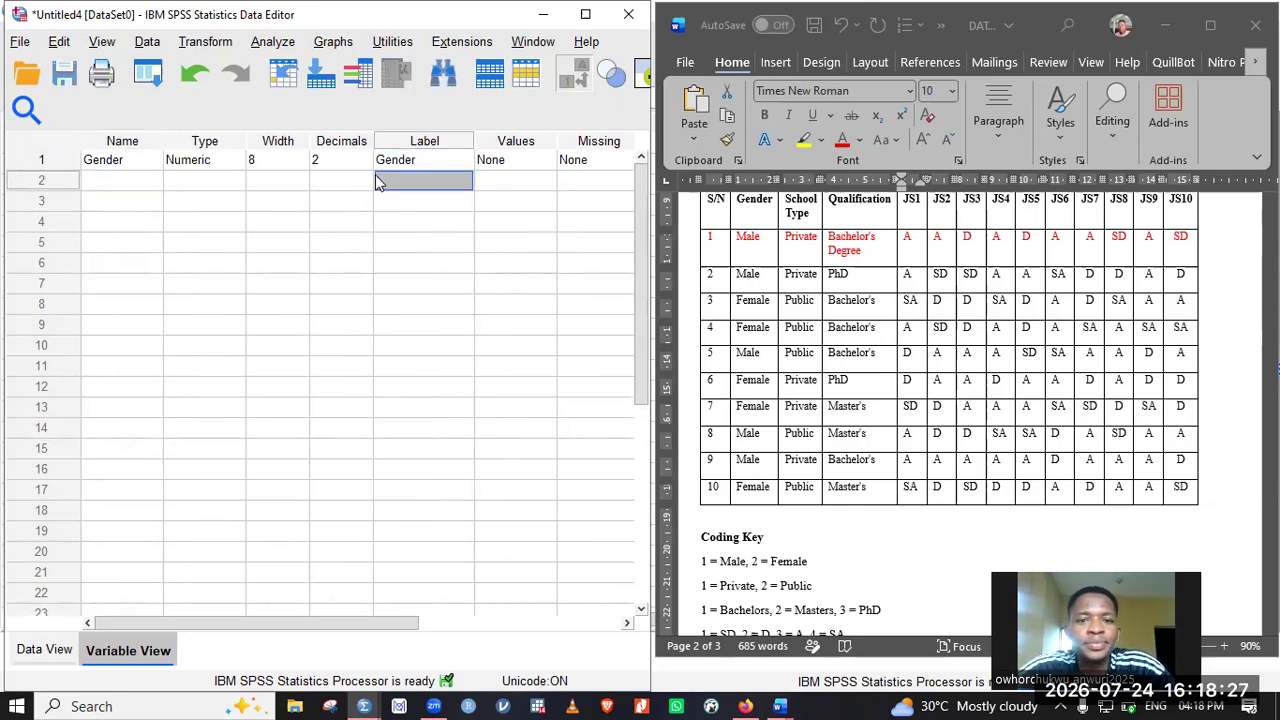
Open the value labels of the Gender variable and check its codes in the Word document's coding key
click(531, 165)
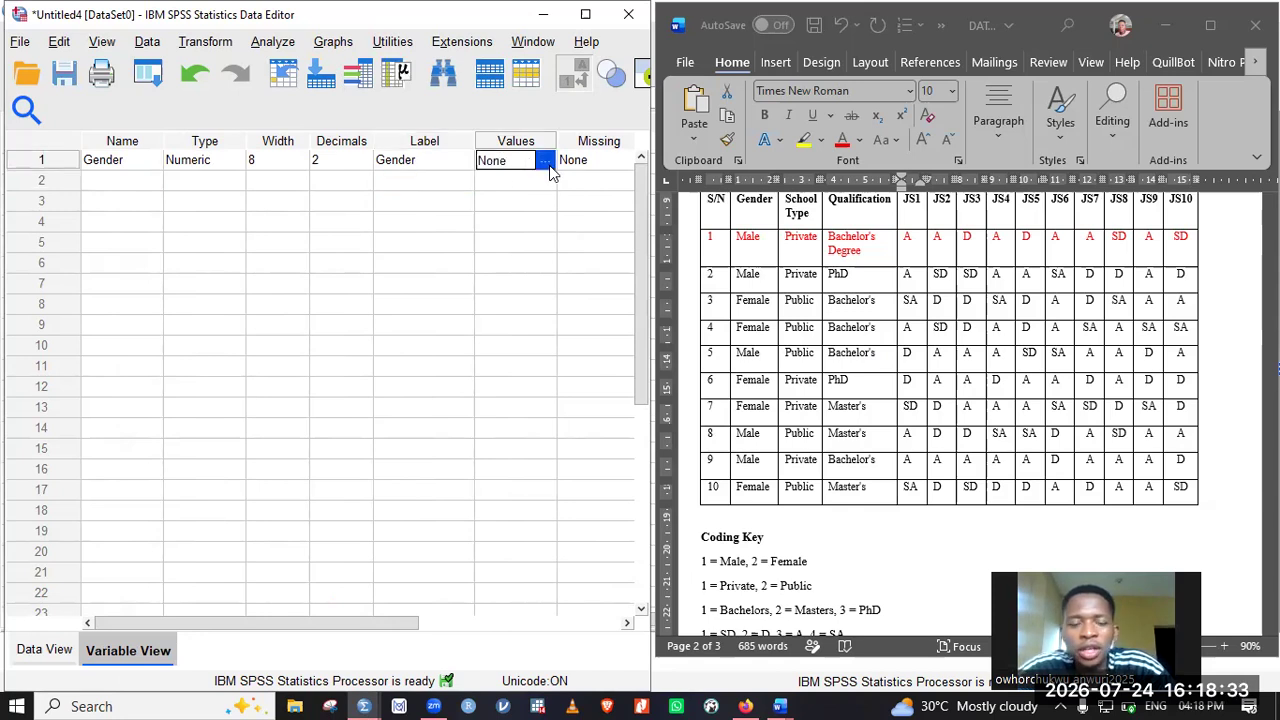
click(545, 163)
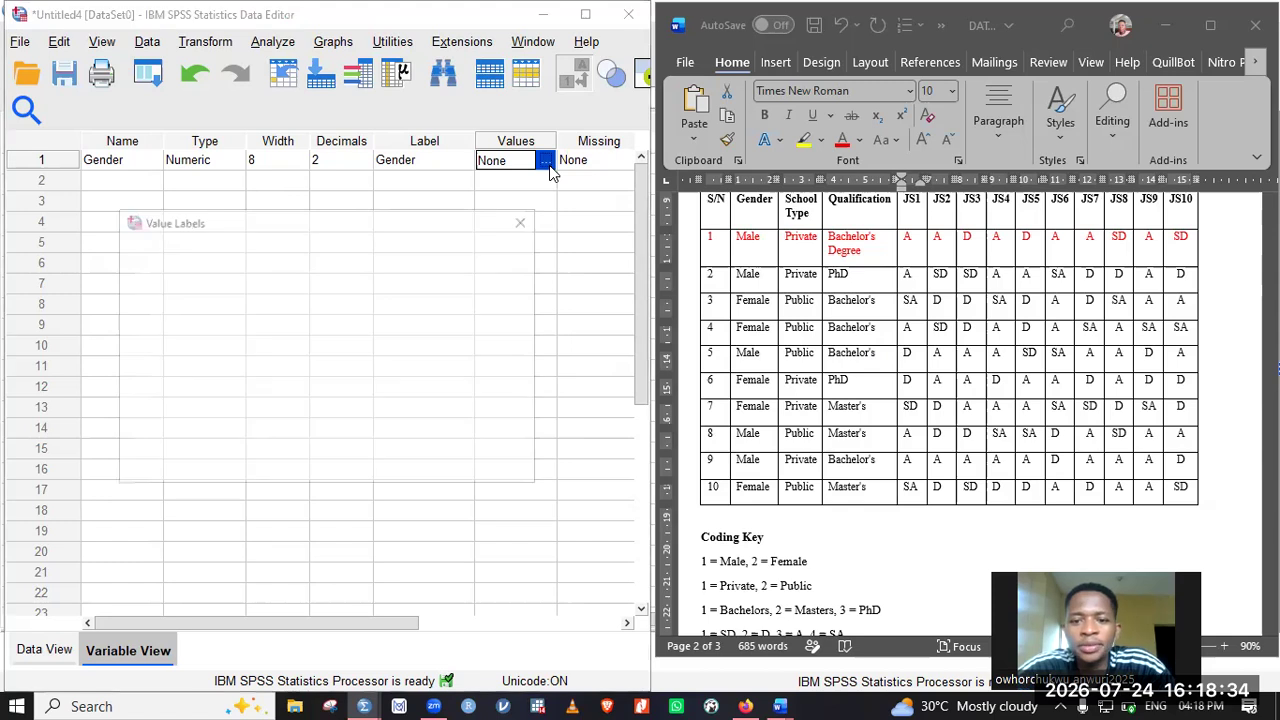
click(748, 563)
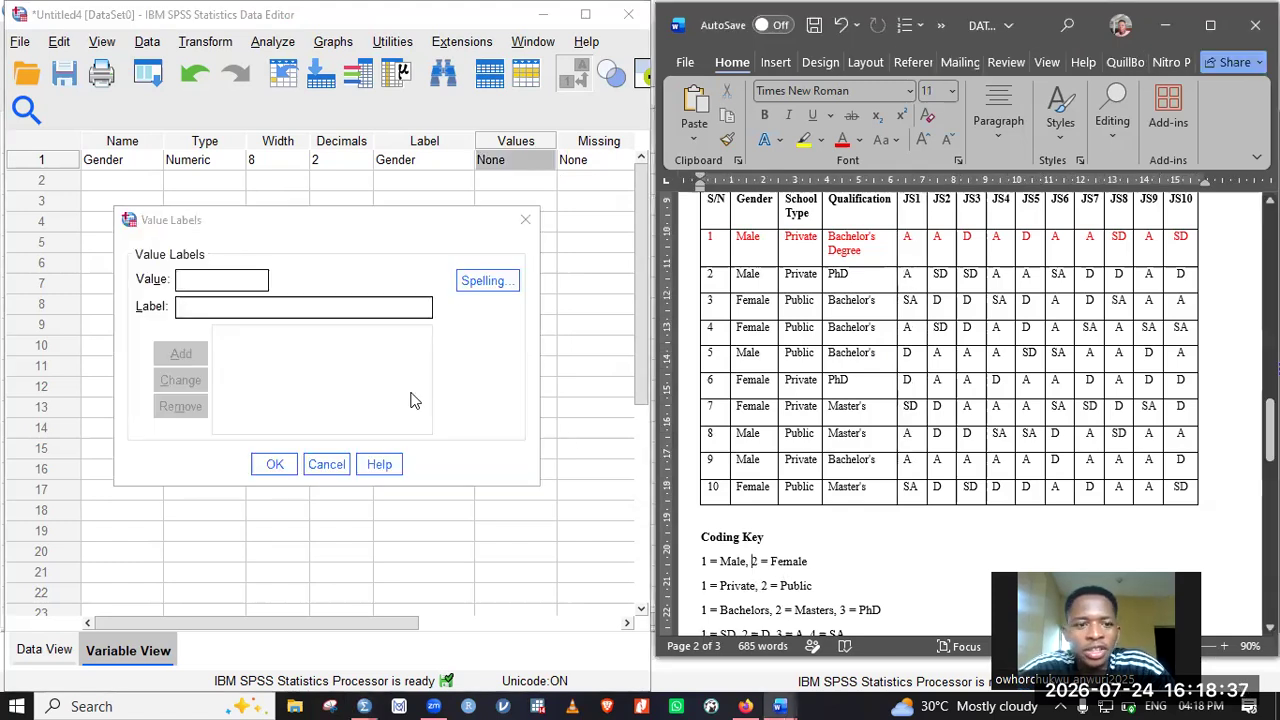
Try to add a Gender value label with male as the value and 1 as the label
click(196, 283)
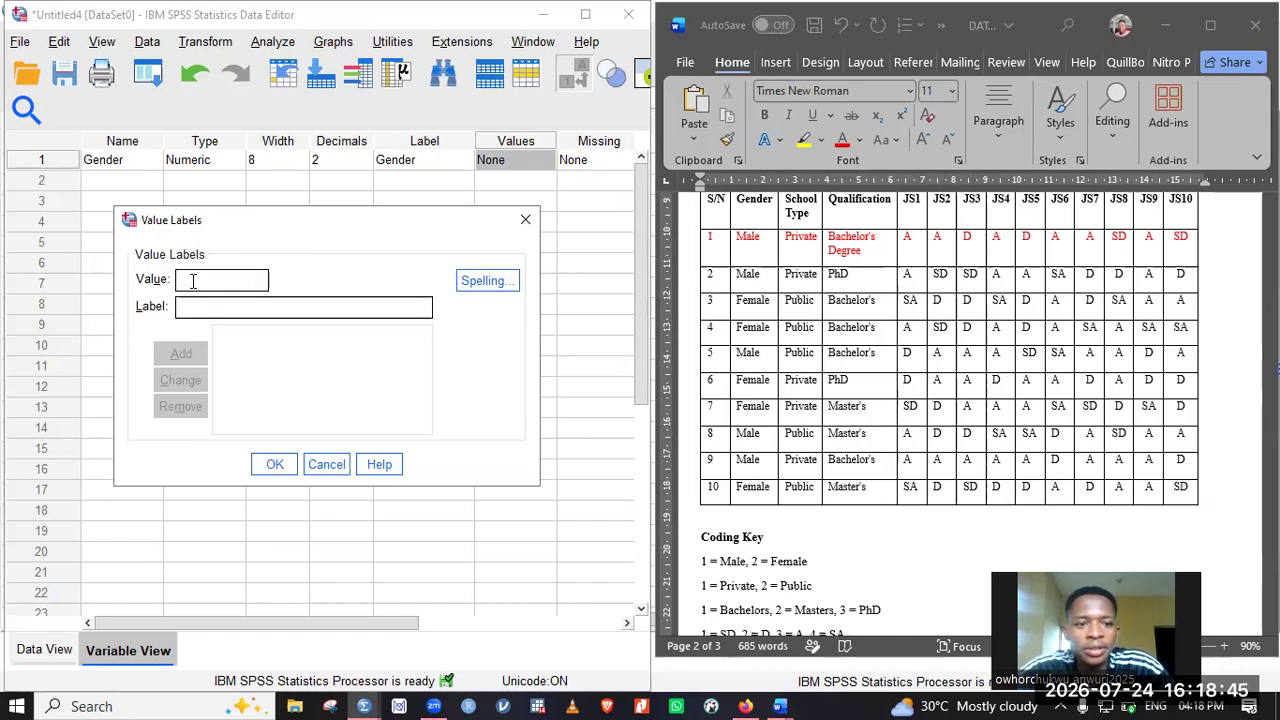
text(male `1)
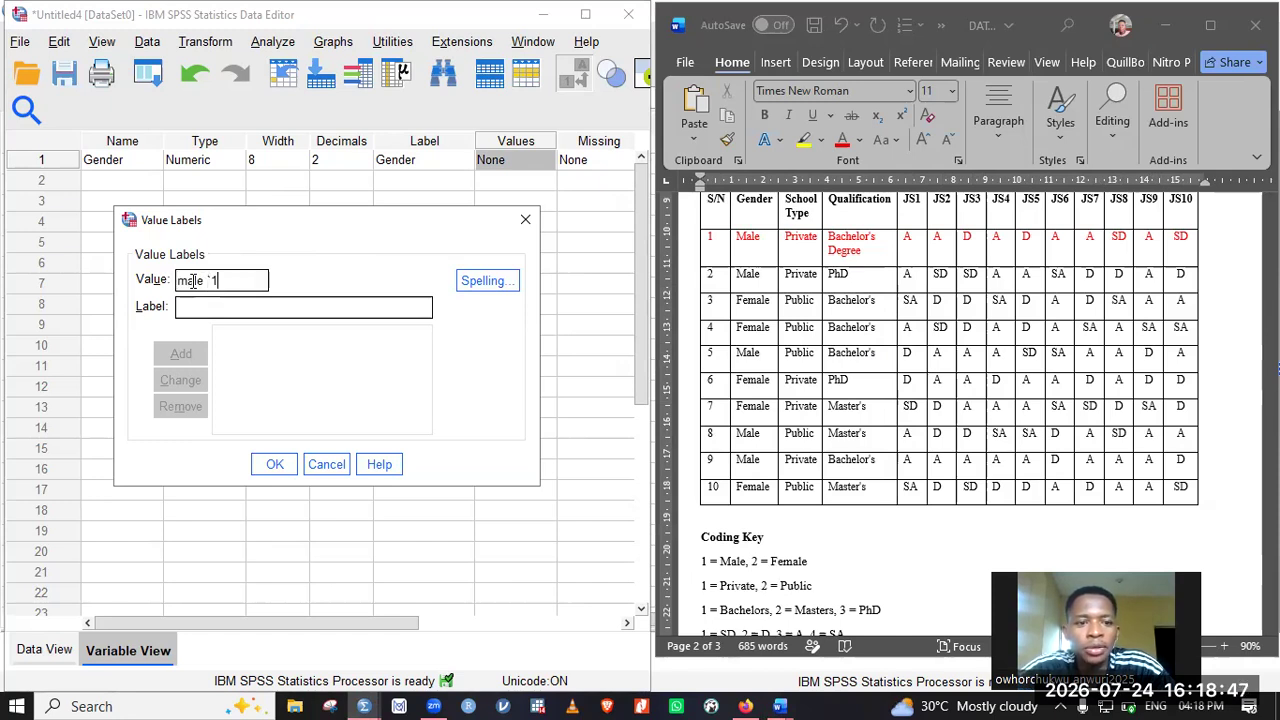
key(BackSpace)
key(BackSpace)
text(1)
key(Return)
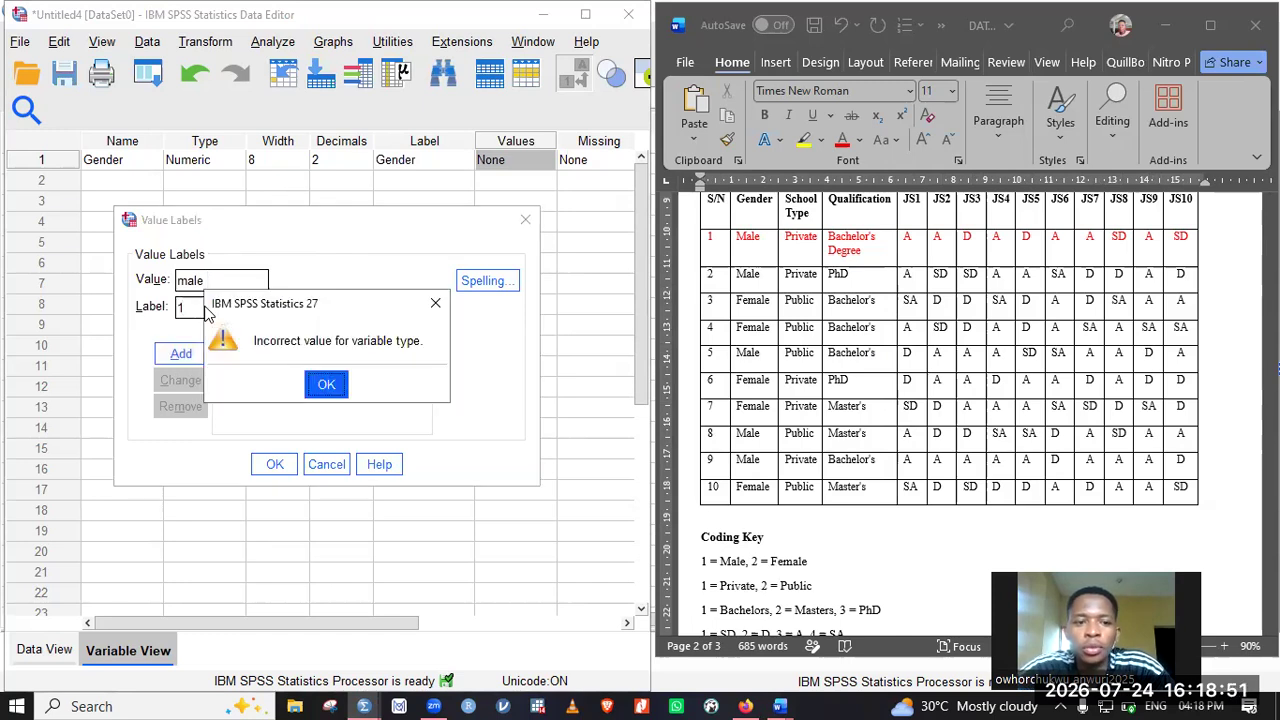
key(Return)
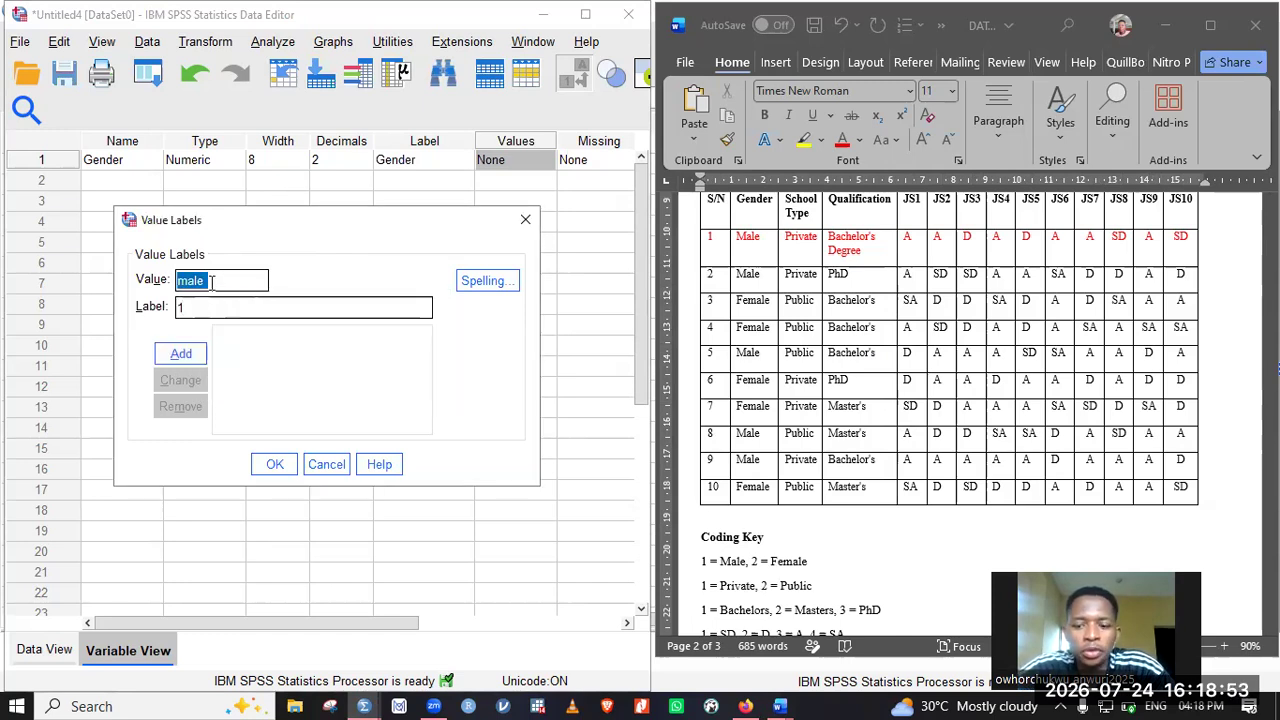
Correct the Gender entry to value 1 with the label Male and add it to the value labels
text(1)
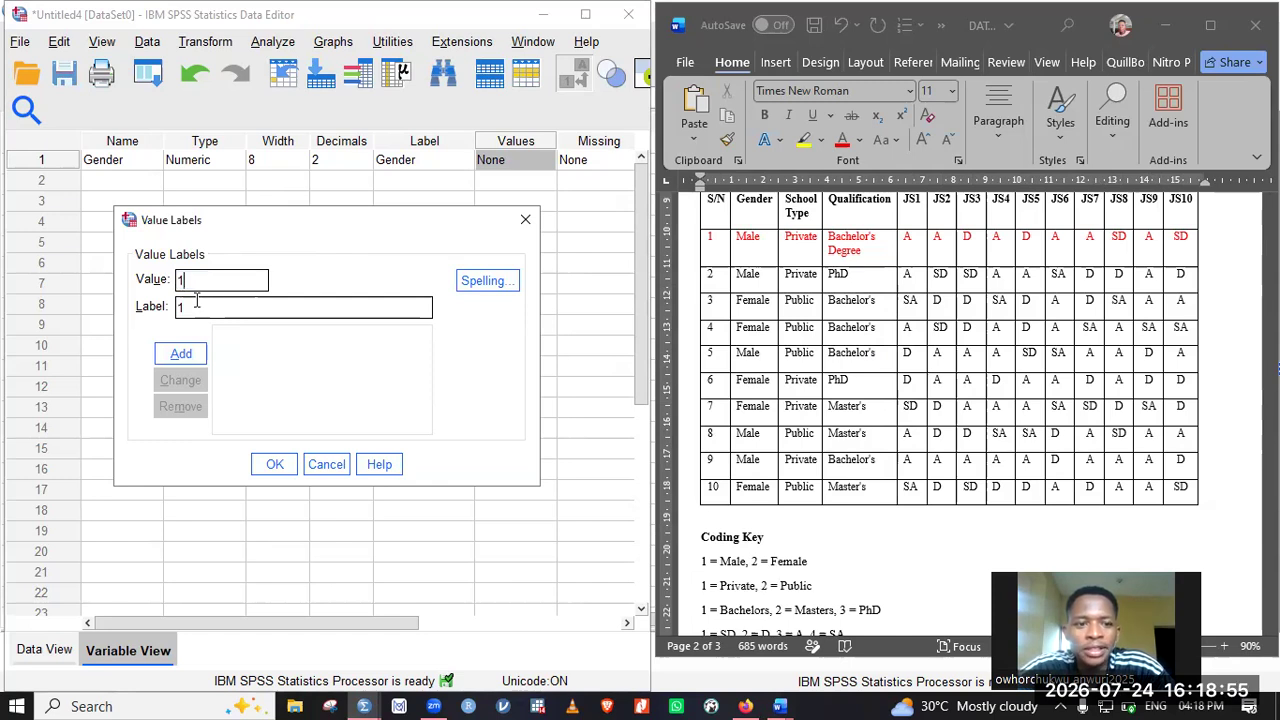
click(196, 305)
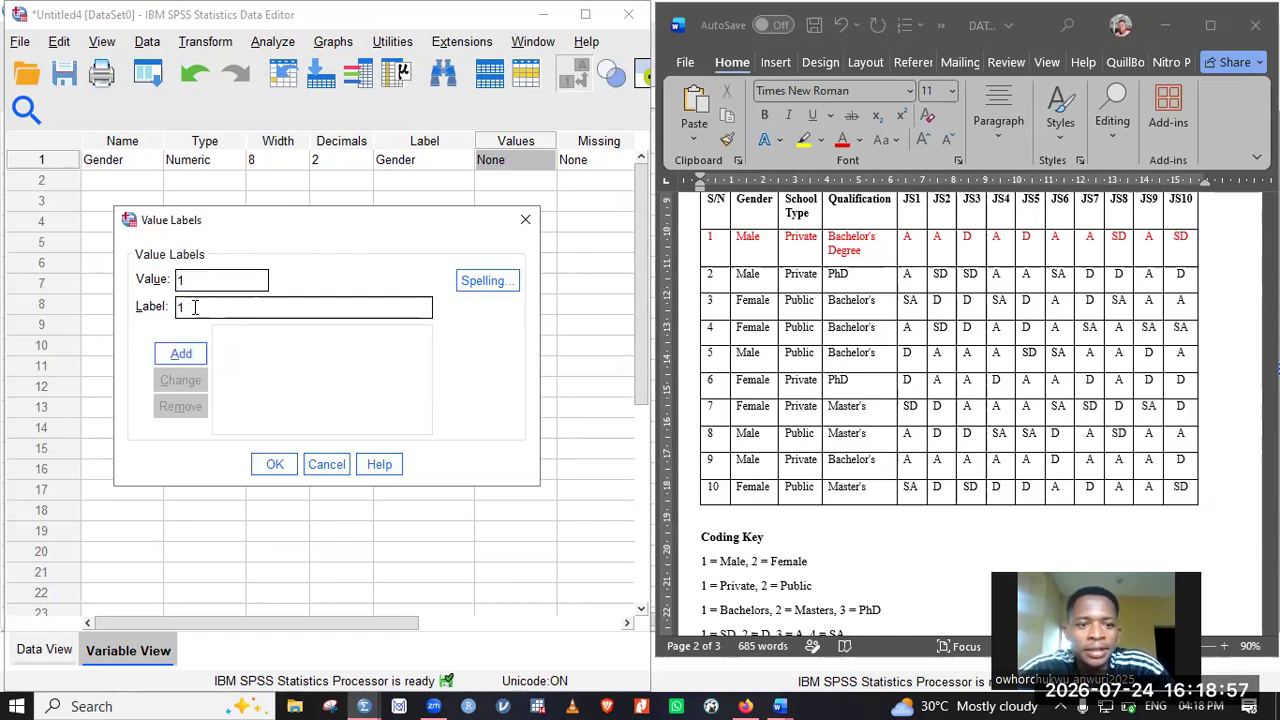
key(BackSpace)
text(Male)
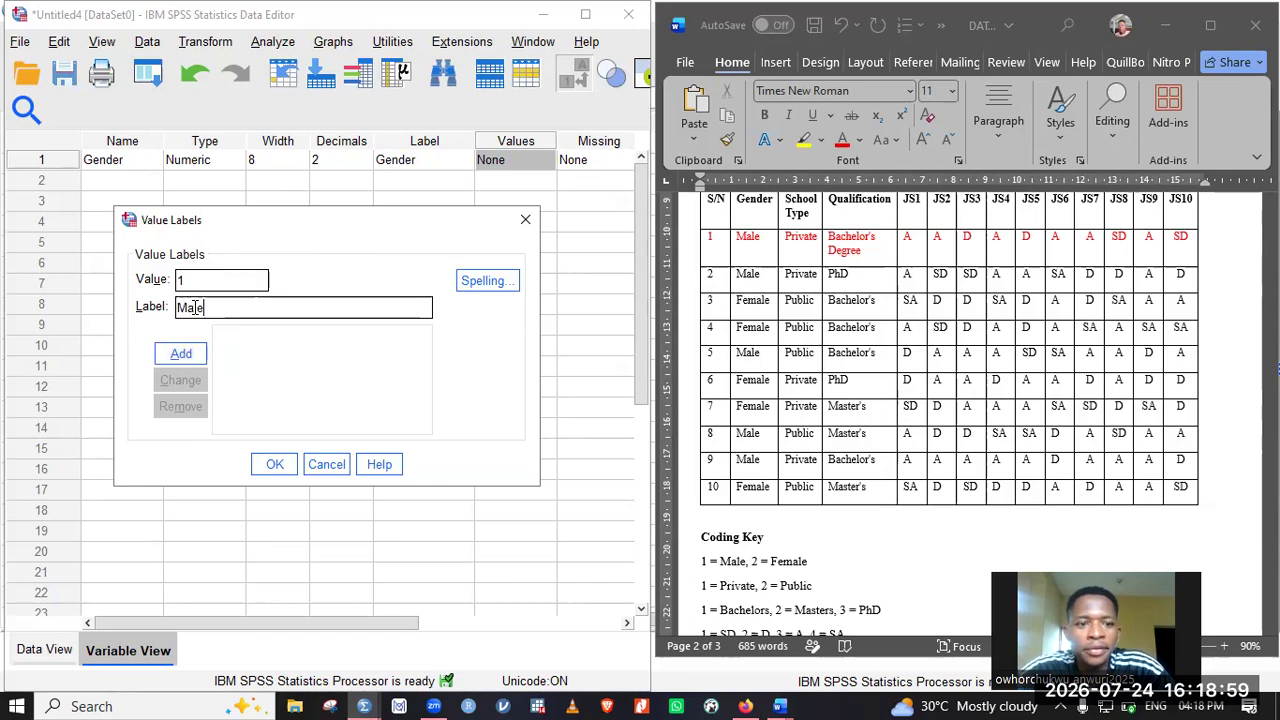
click(181, 354)
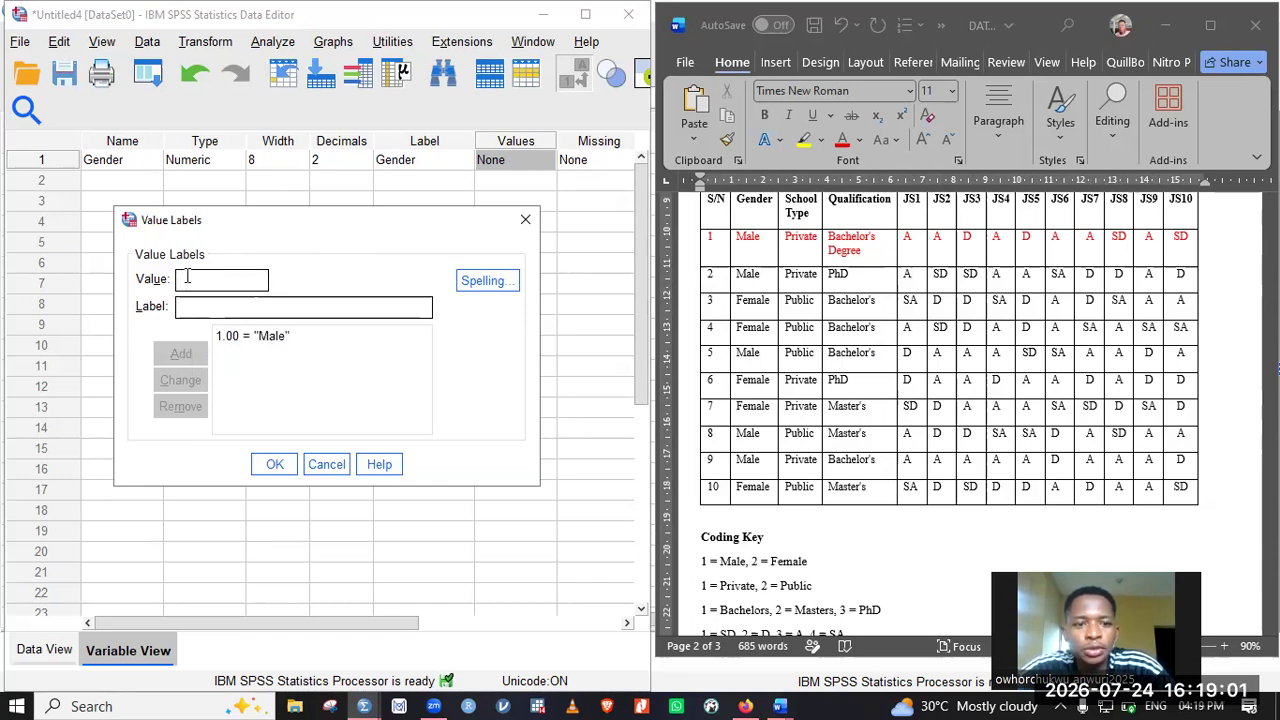
Add a second Gender value label with the value 2 and the label Femal
text(2)
key(Tab)
text(Femae)
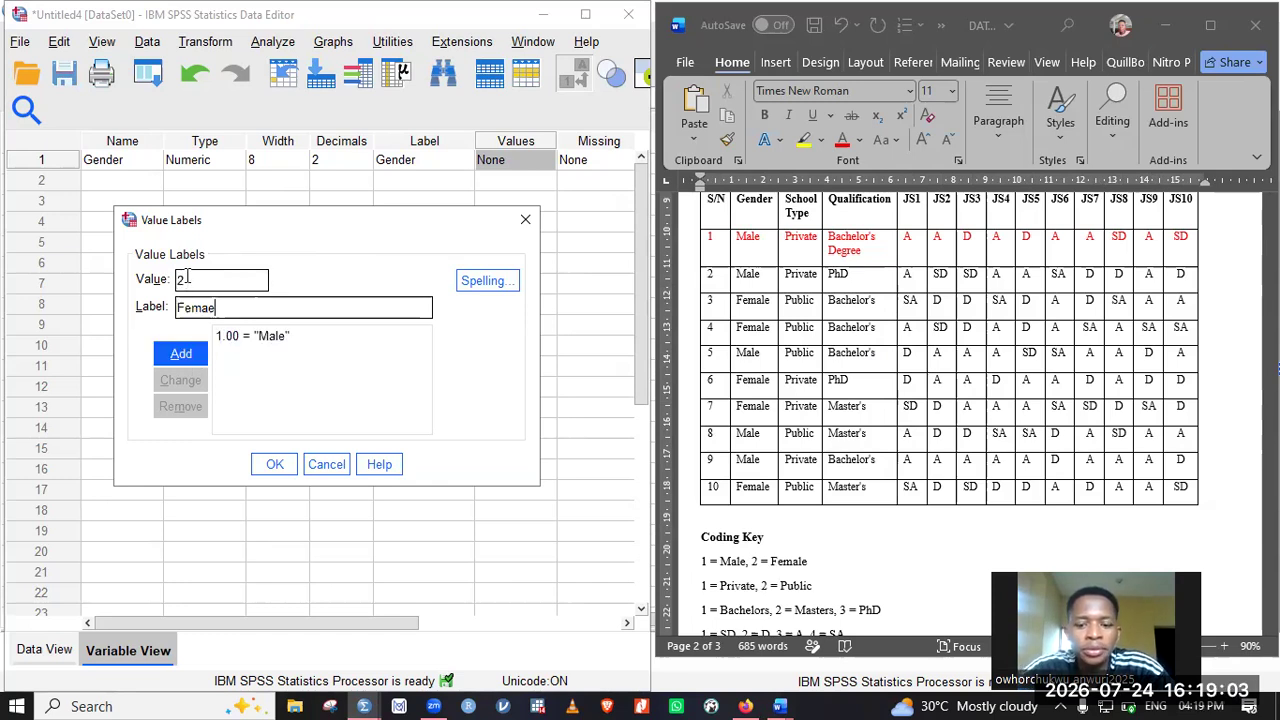
key(Return)
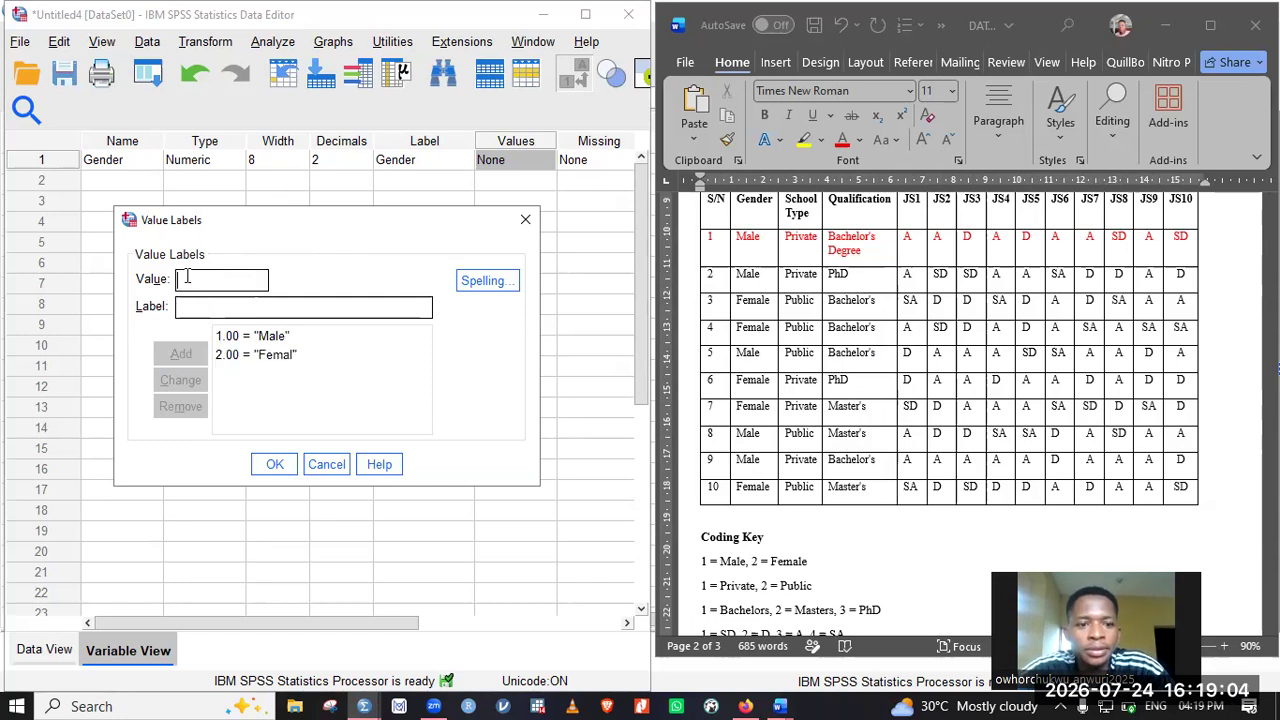
Correct the label of Gender value 2 to Female and confirm the variable's value labels
click(268, 356)
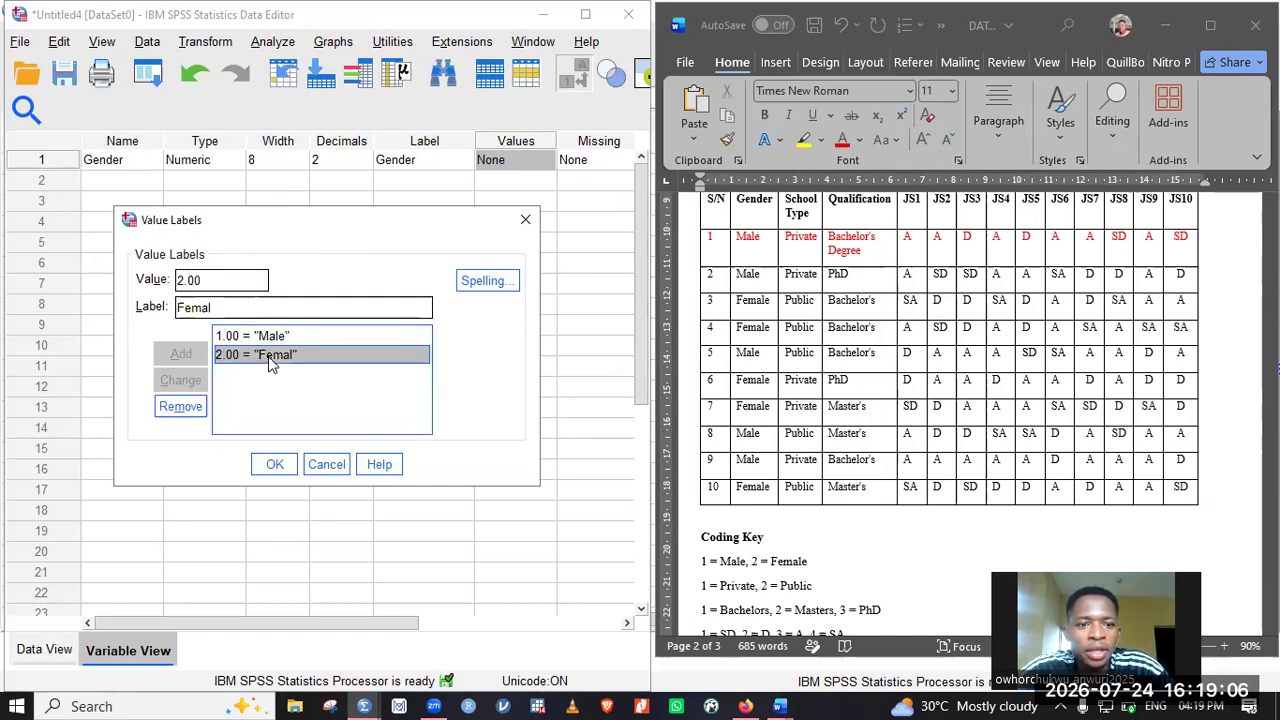
click(217, 308)
text(e)
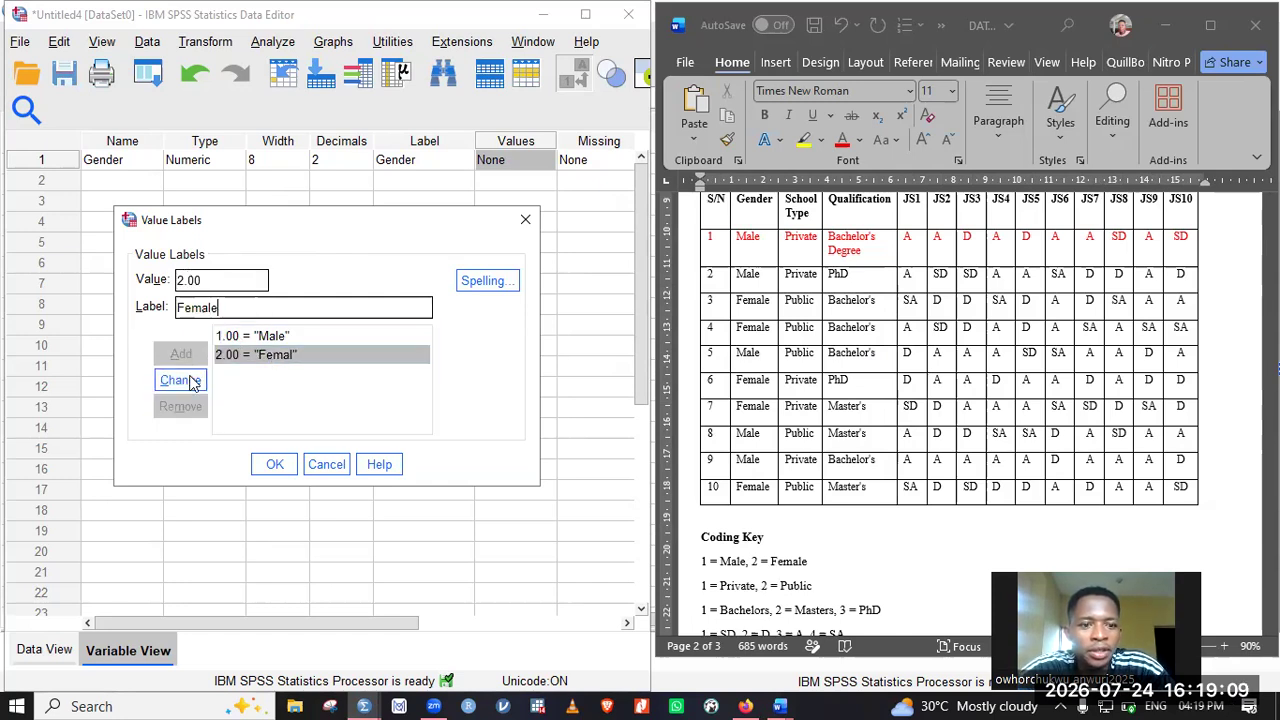
click(191, 381)
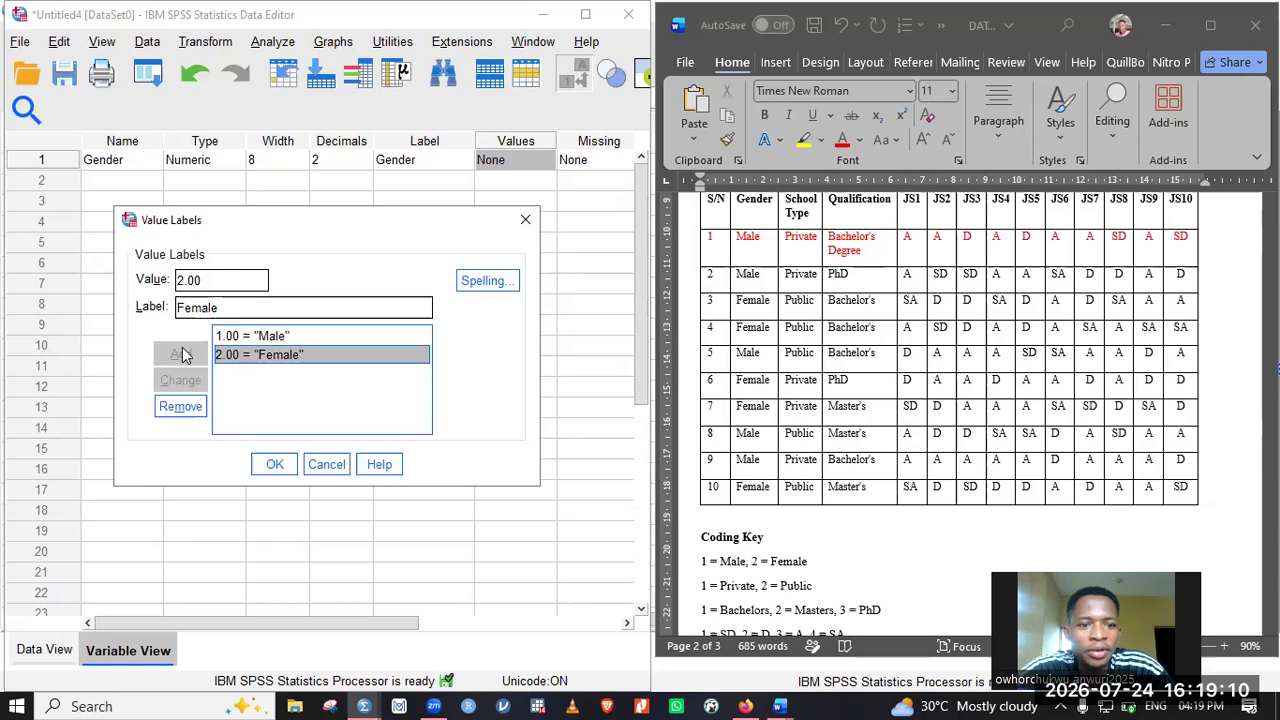
click(211, 281)
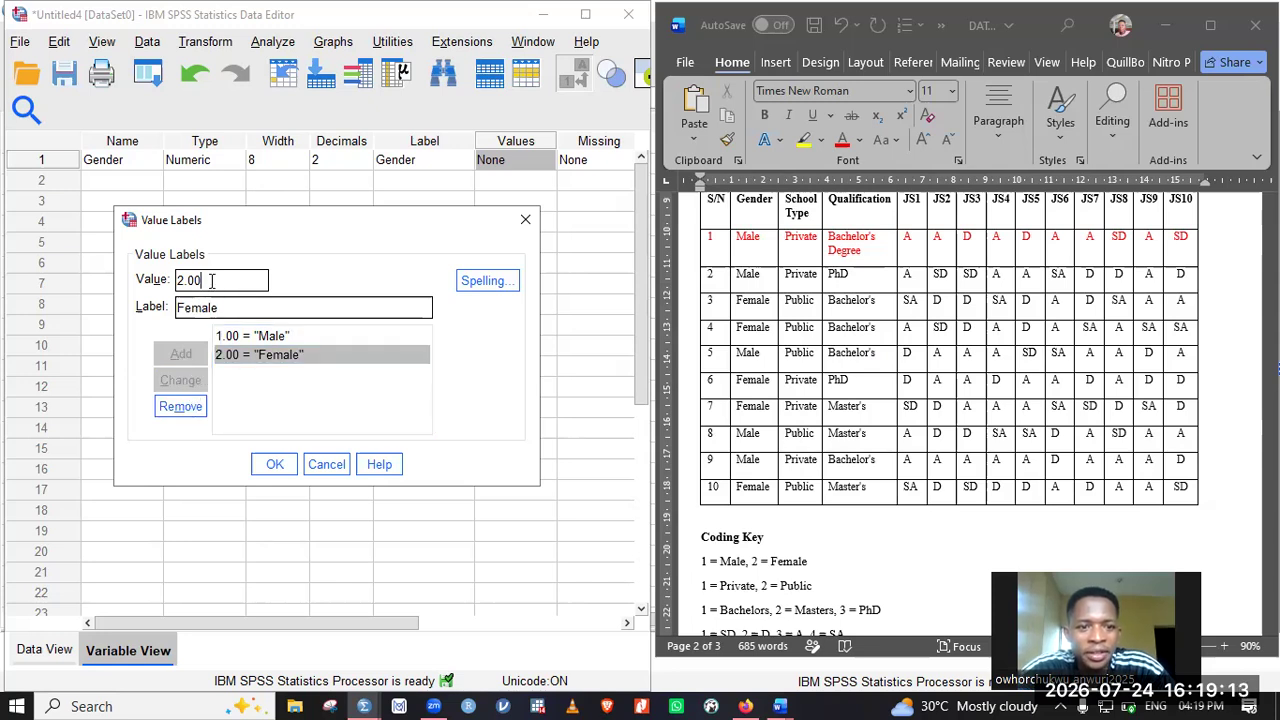
key(BackSpace)
key(BackSpace)
key(BackSpace)
key(BackSpace)
click(275, 467)
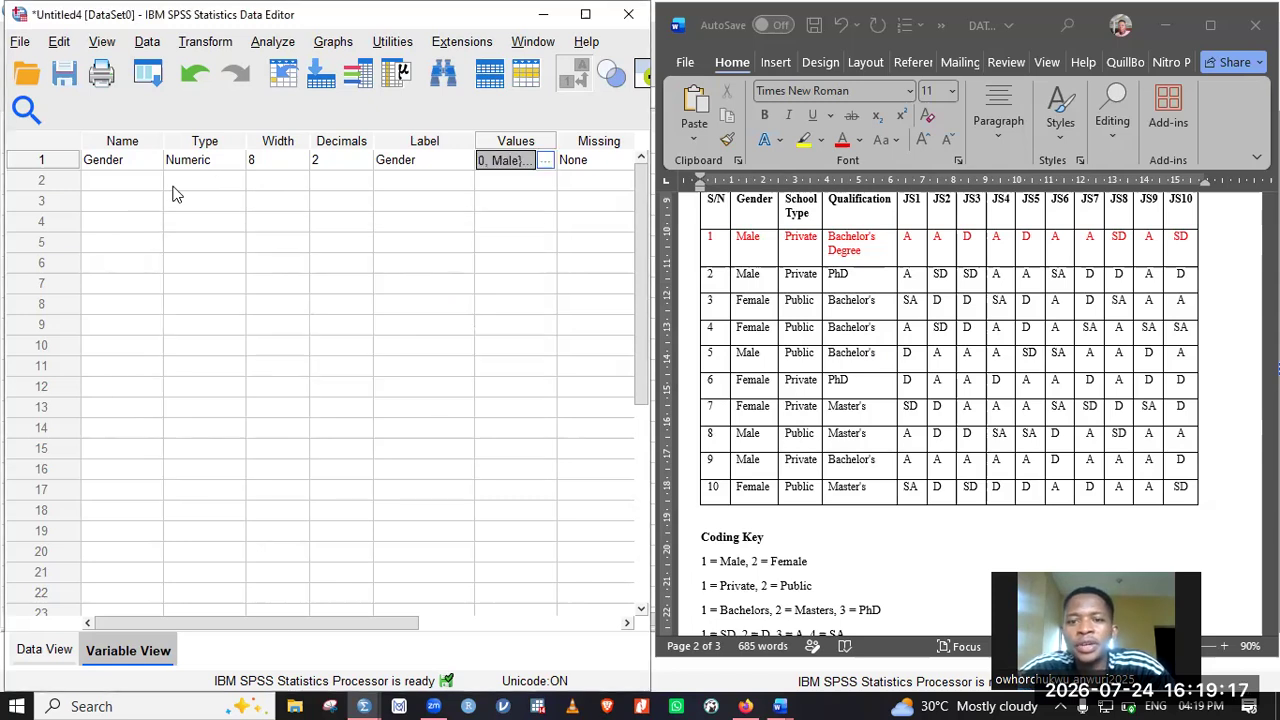
Compare the Gender column of the Word data table with the Gender variable's label and value labels
click(757, 352)
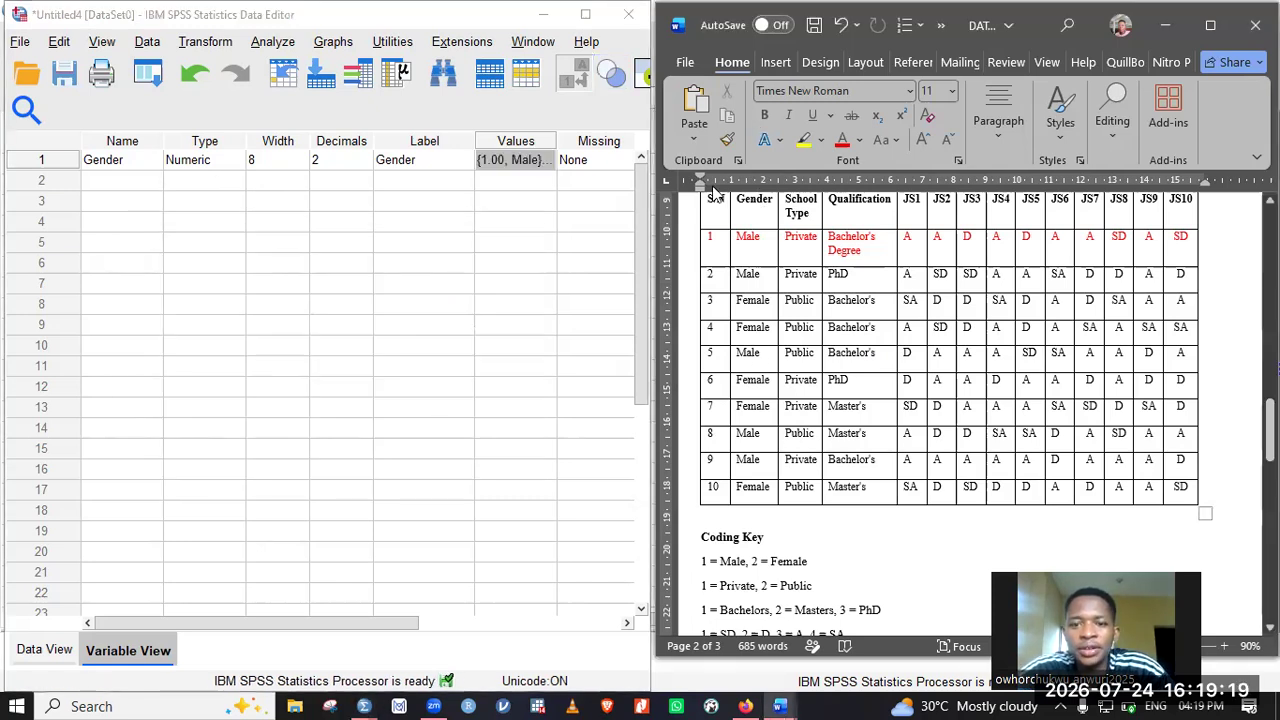
drag(748, 237, 766, 492)
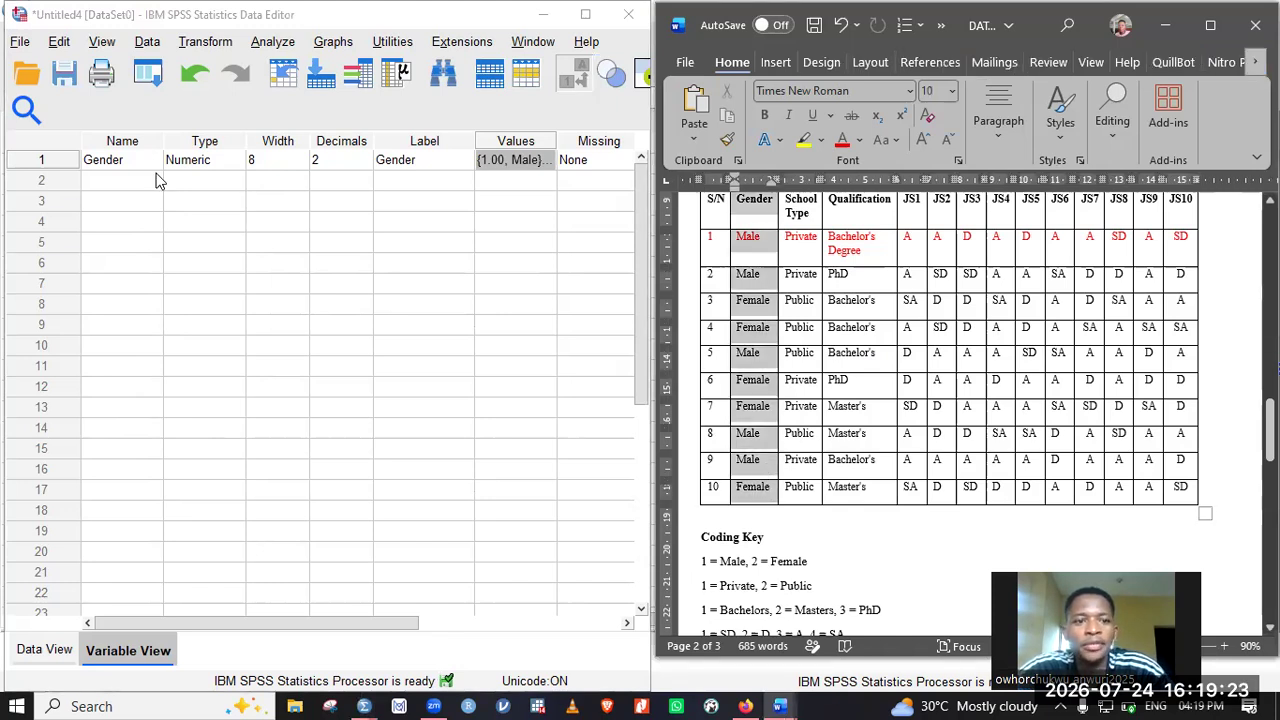
click(433, 165)
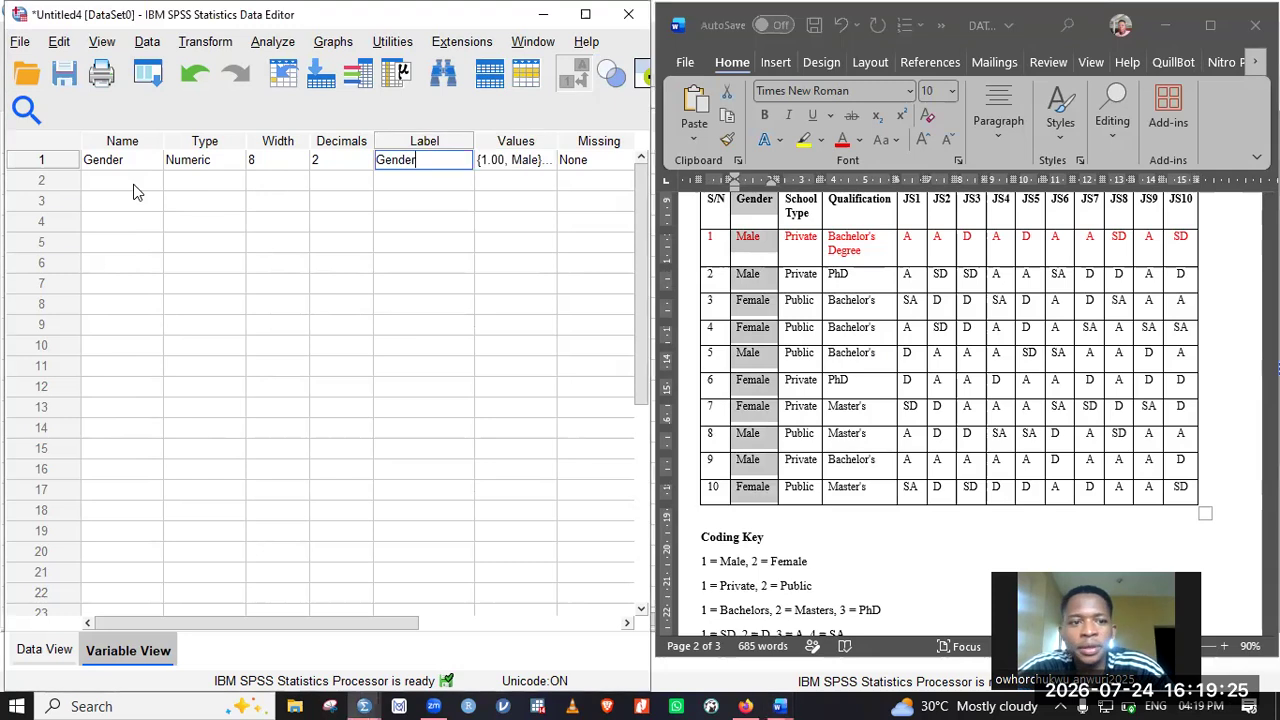
click(134, 187)
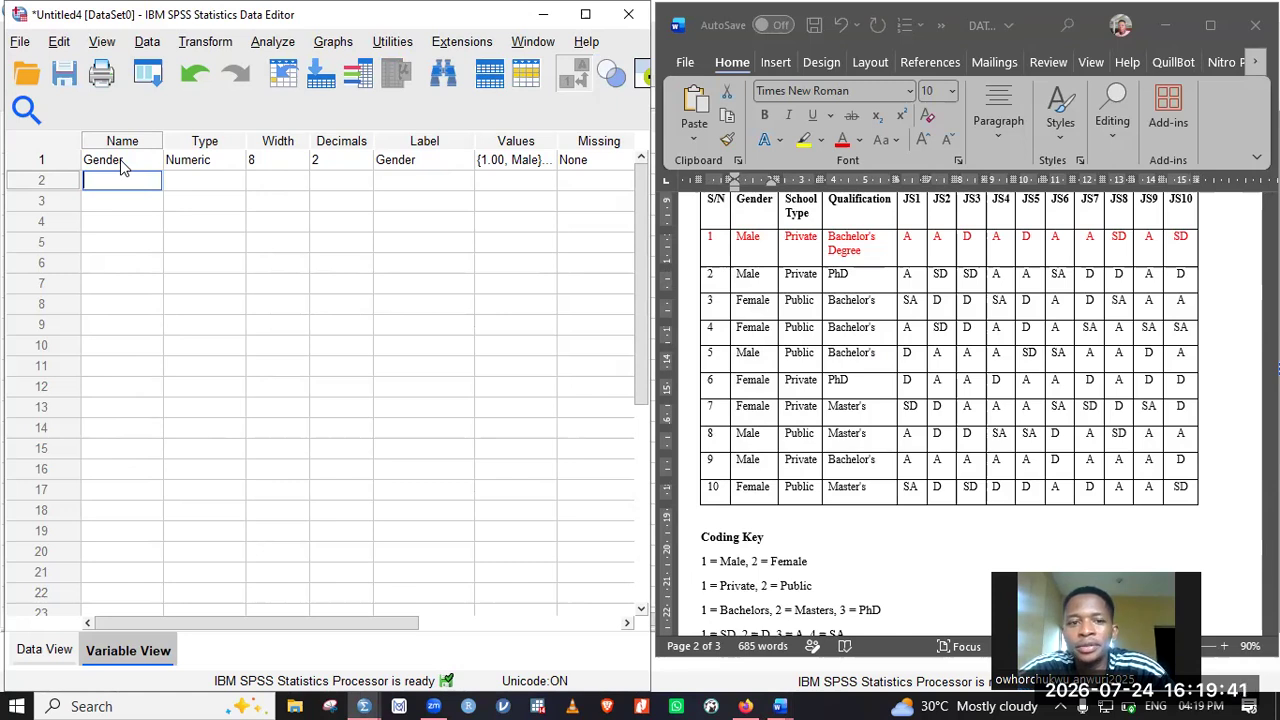
click(519, 165)
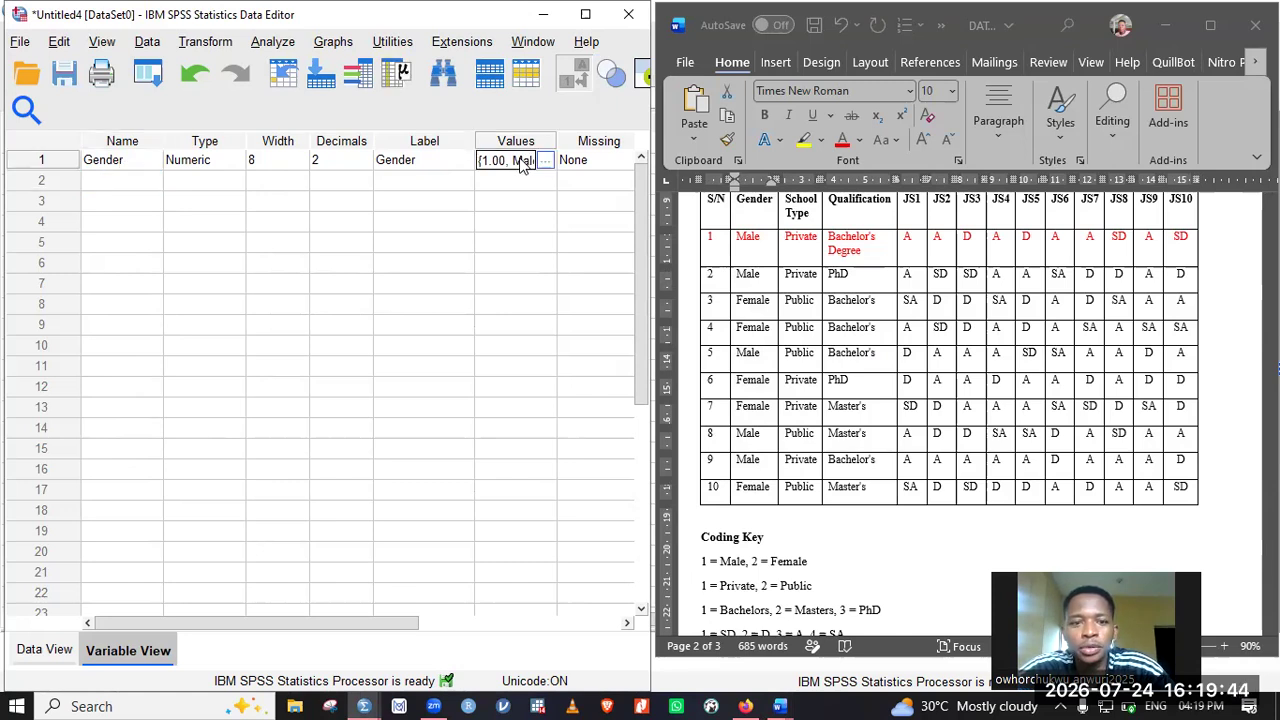
Try to name the second variable School type, with a space between the words
click(116, 184)
text(Sc)
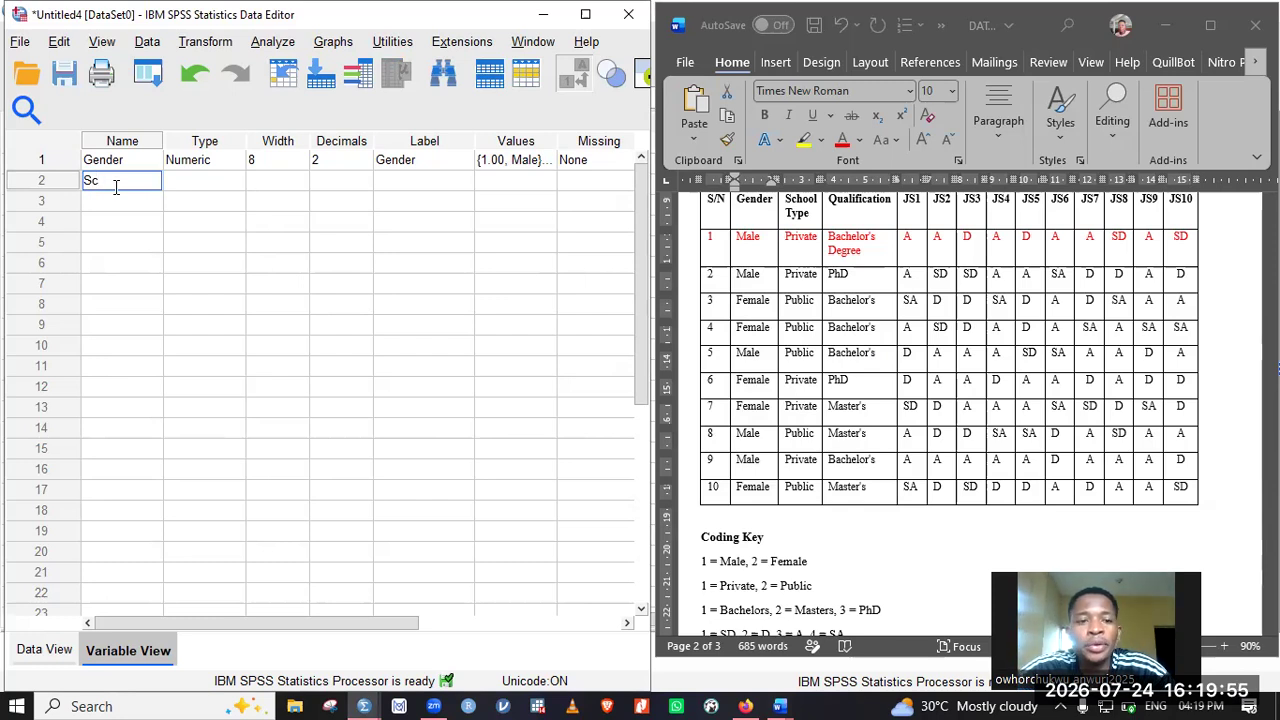
text(oo)
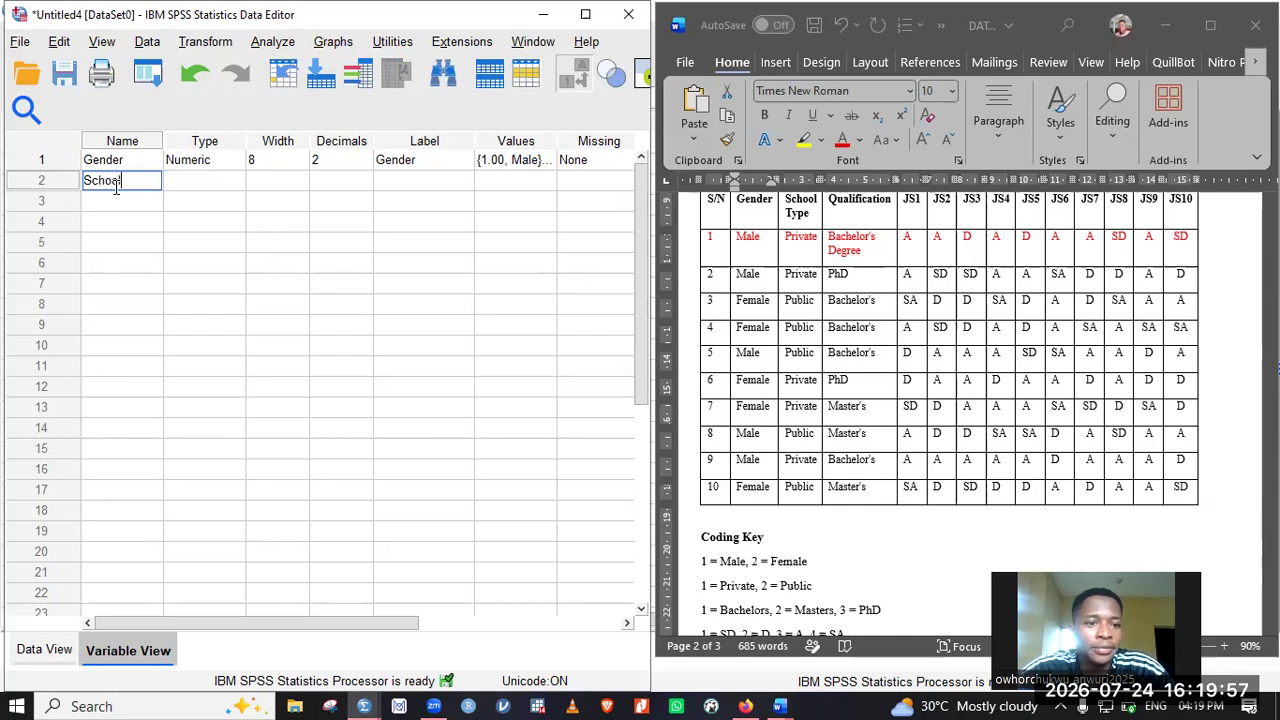
text(l type)
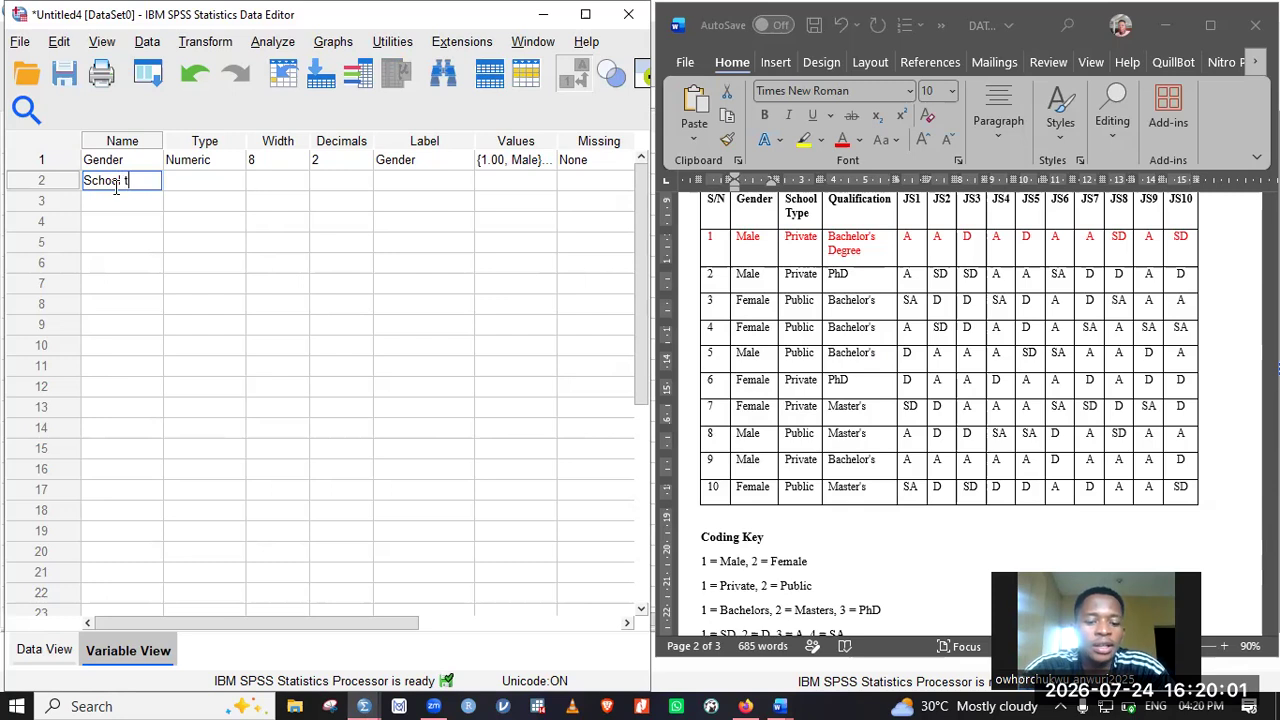
click(114, 196)
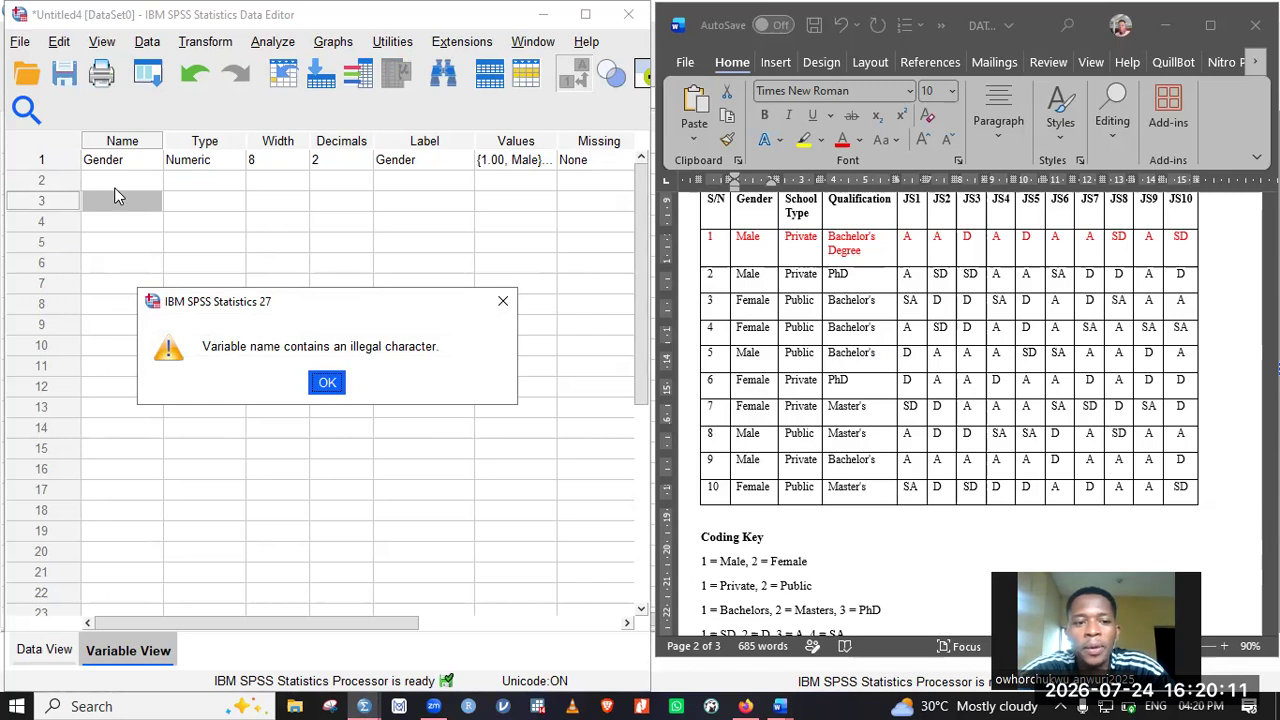
click(328, 384)
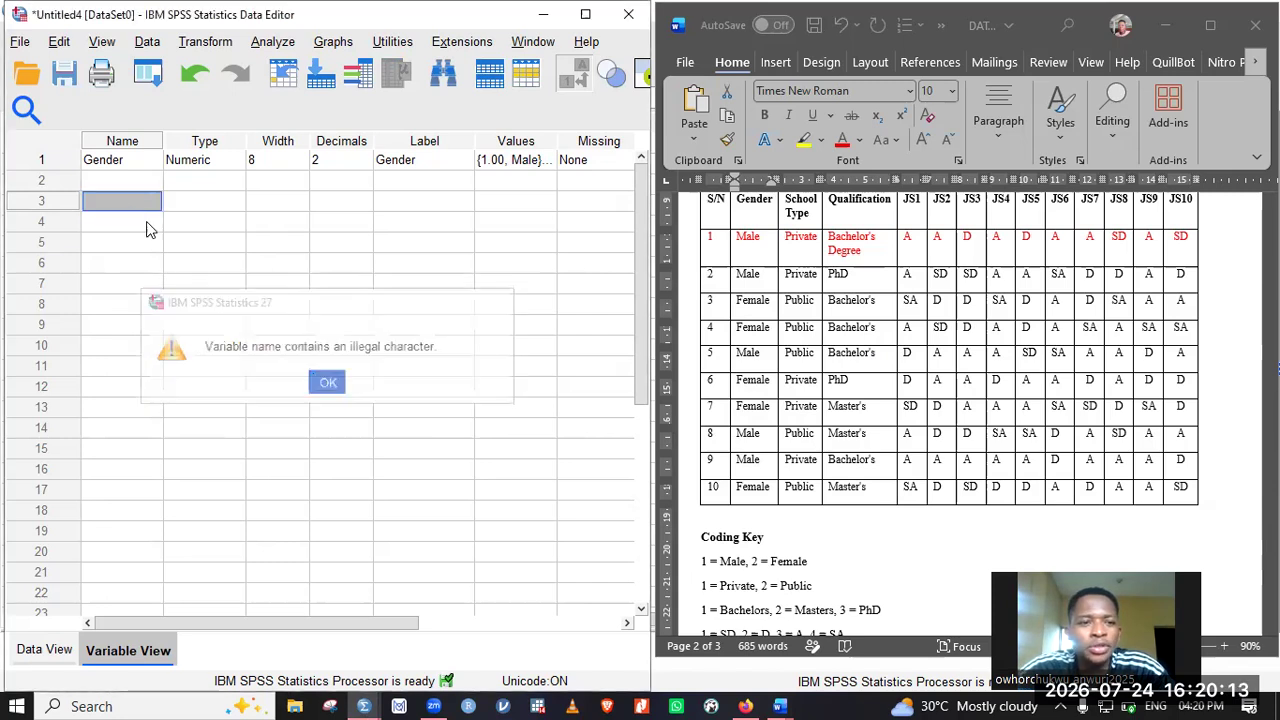
Define the second variable with the name SchoolType and the label School Type
click(114, 185)
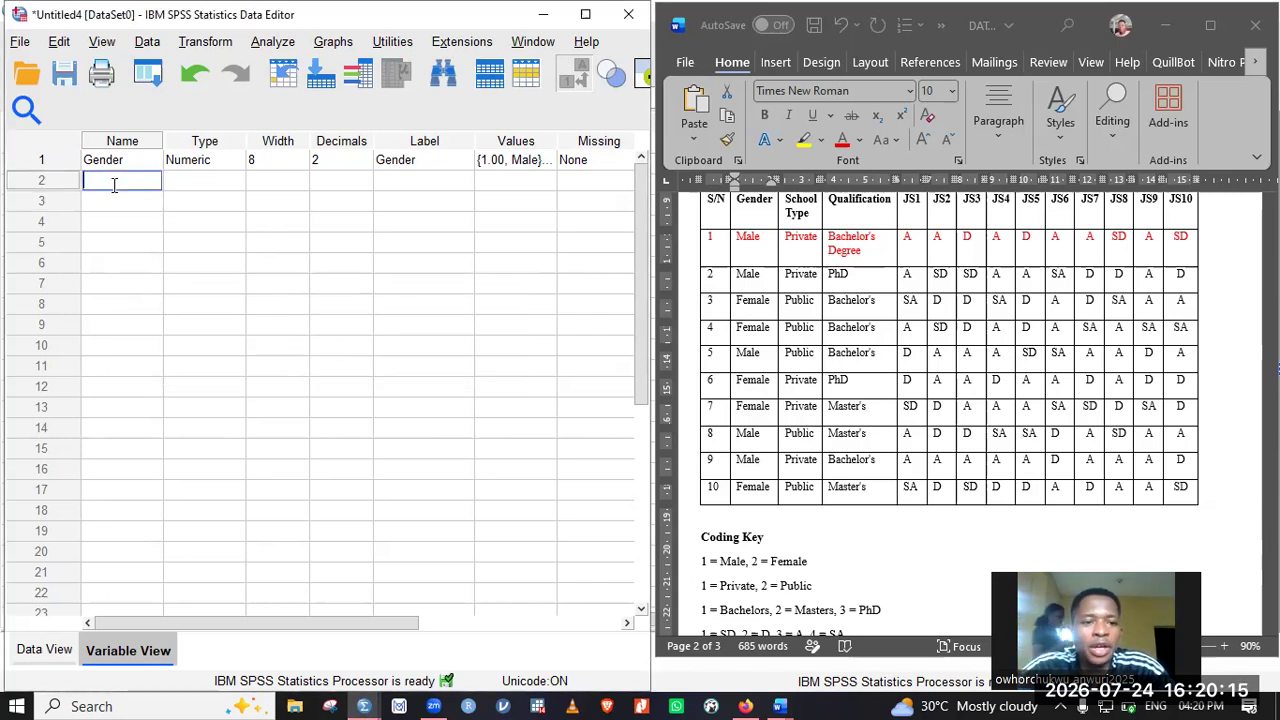
text(s)
key(BackSpace)
text(School)
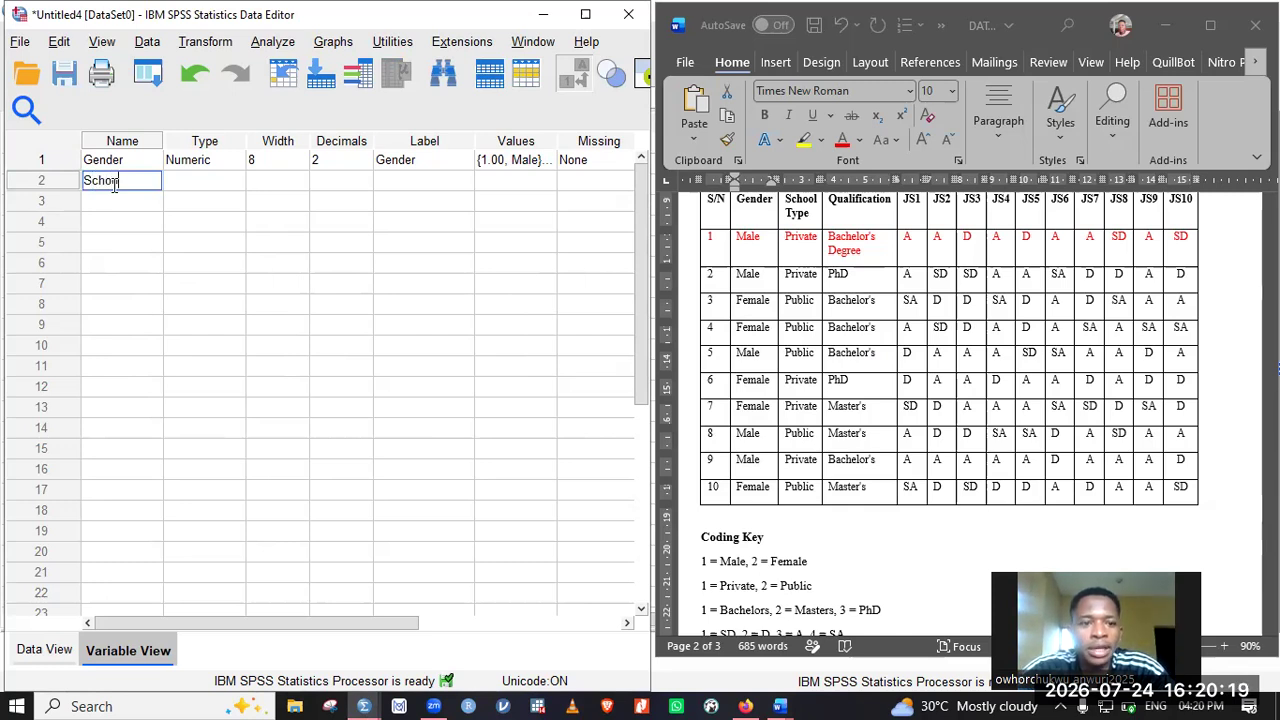
text(lType)
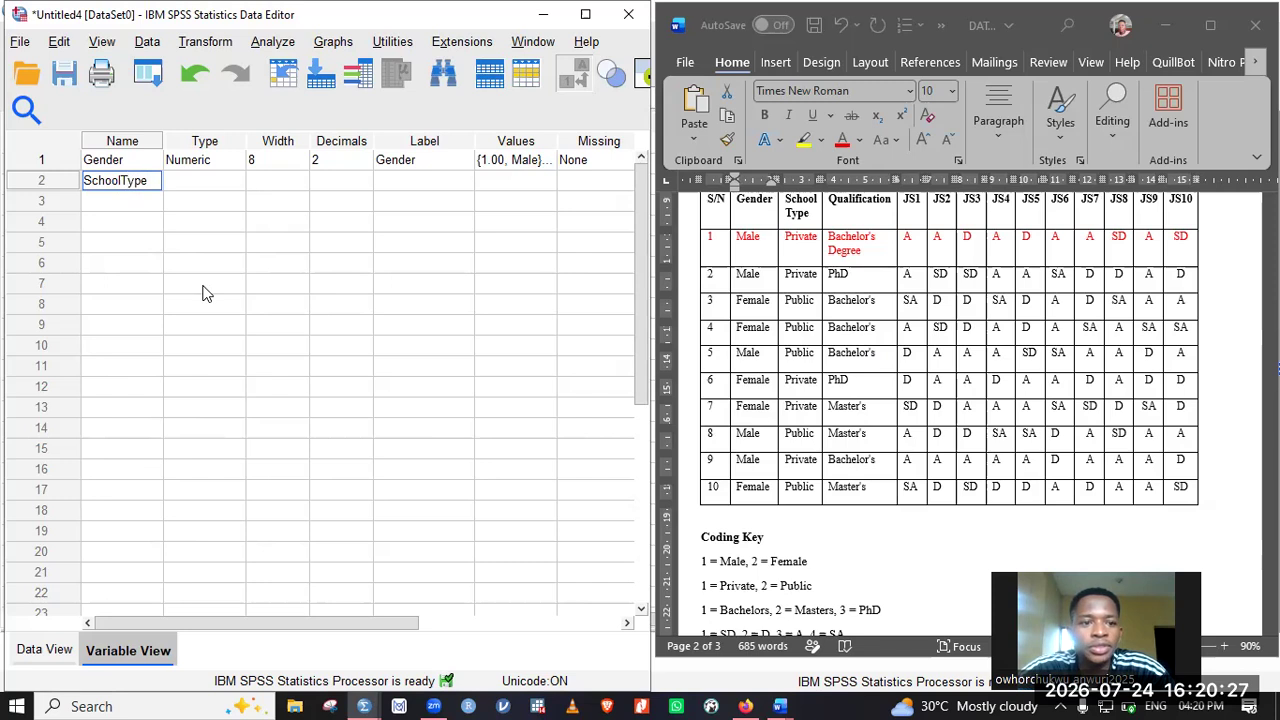
key(Return)
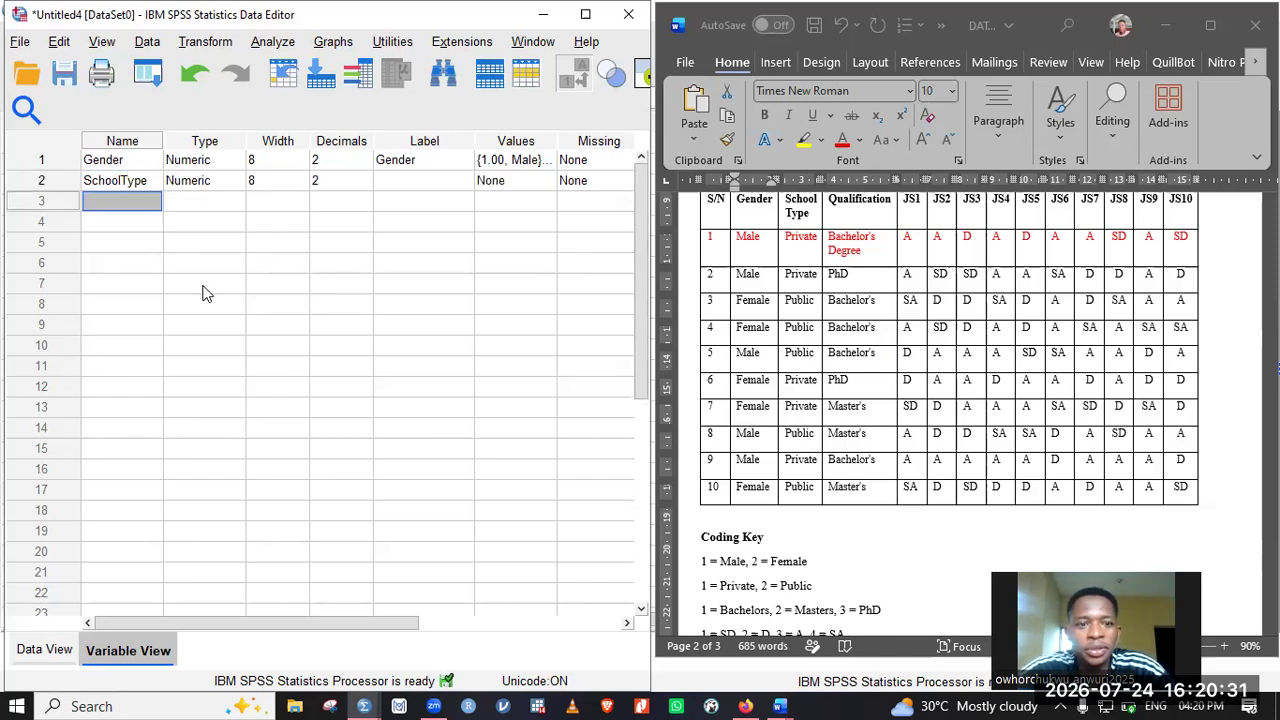
click(403, 188)
text(School Type)
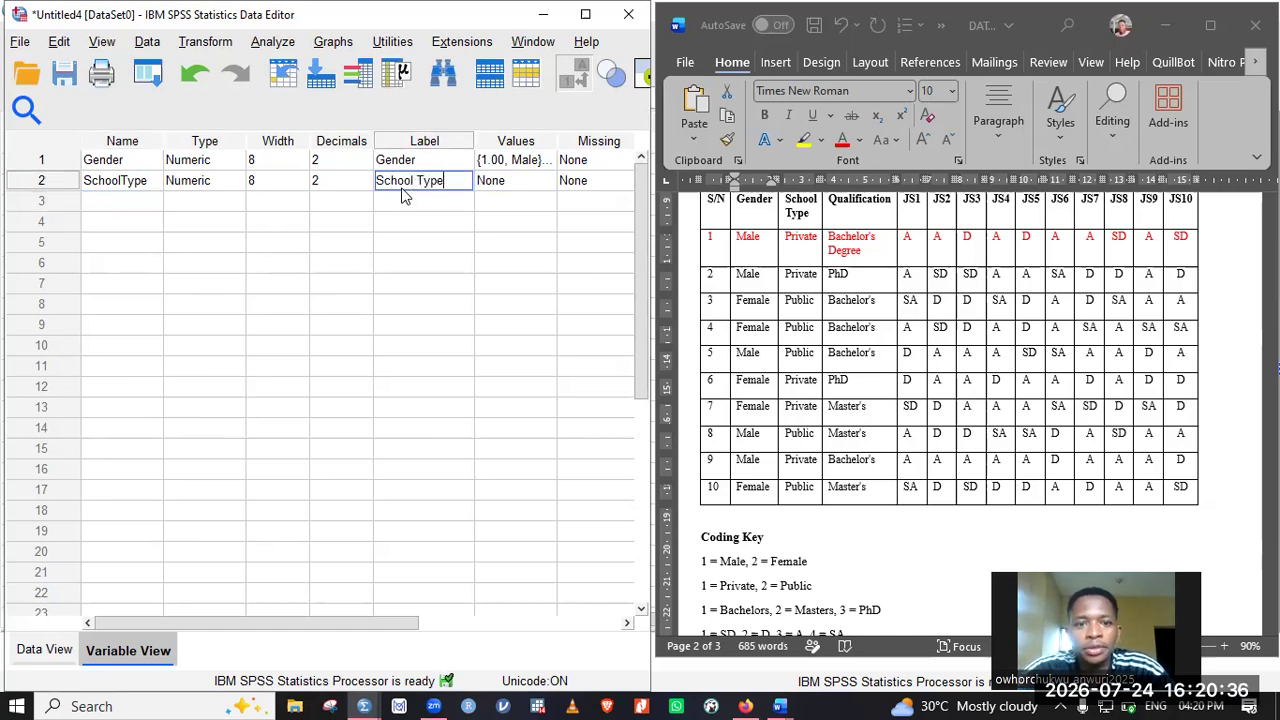
key(Return)
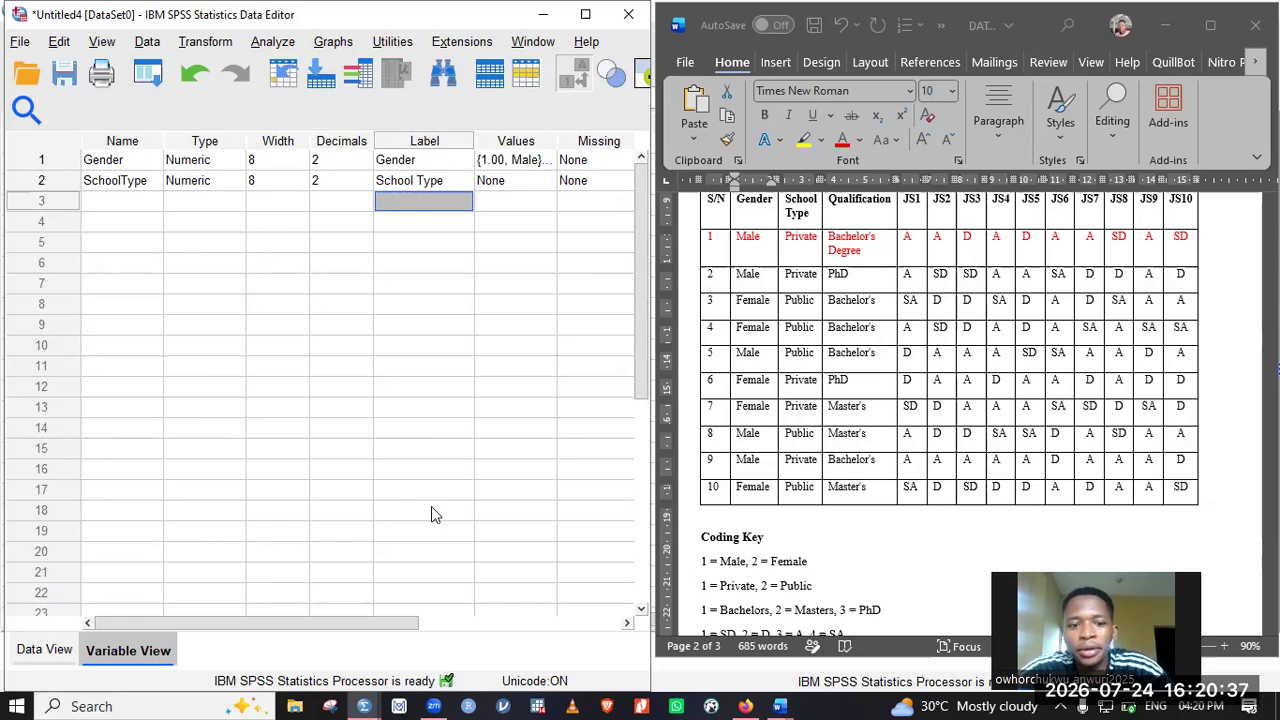
Open the School Type variable's value labels and add value 1 as Private, following the Word coding key
click(465, 615)
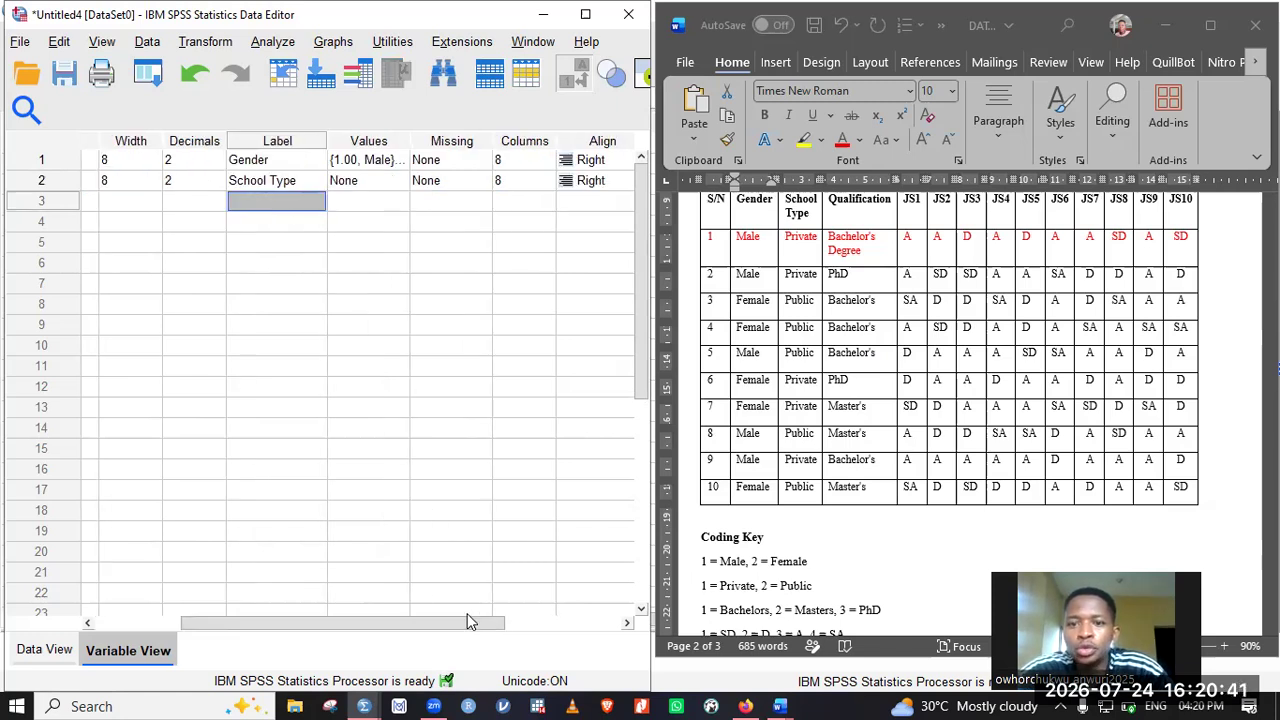
click(366, 184)
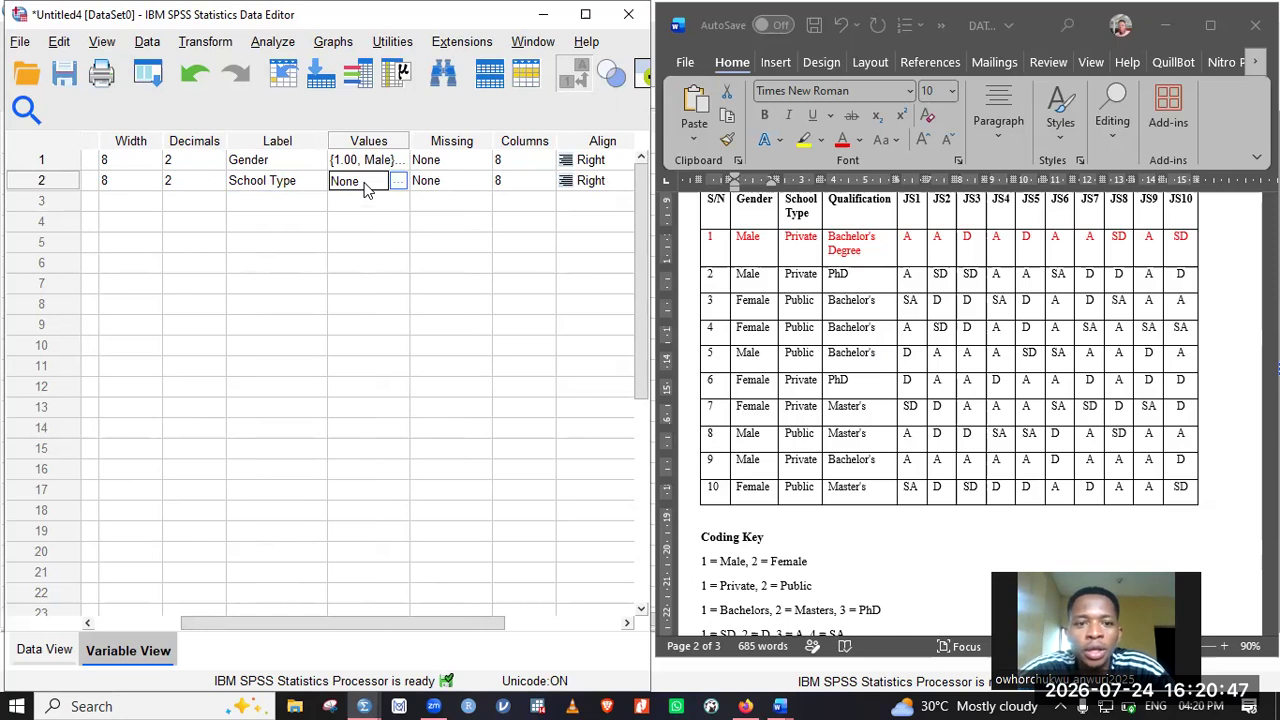
click(398, 181)
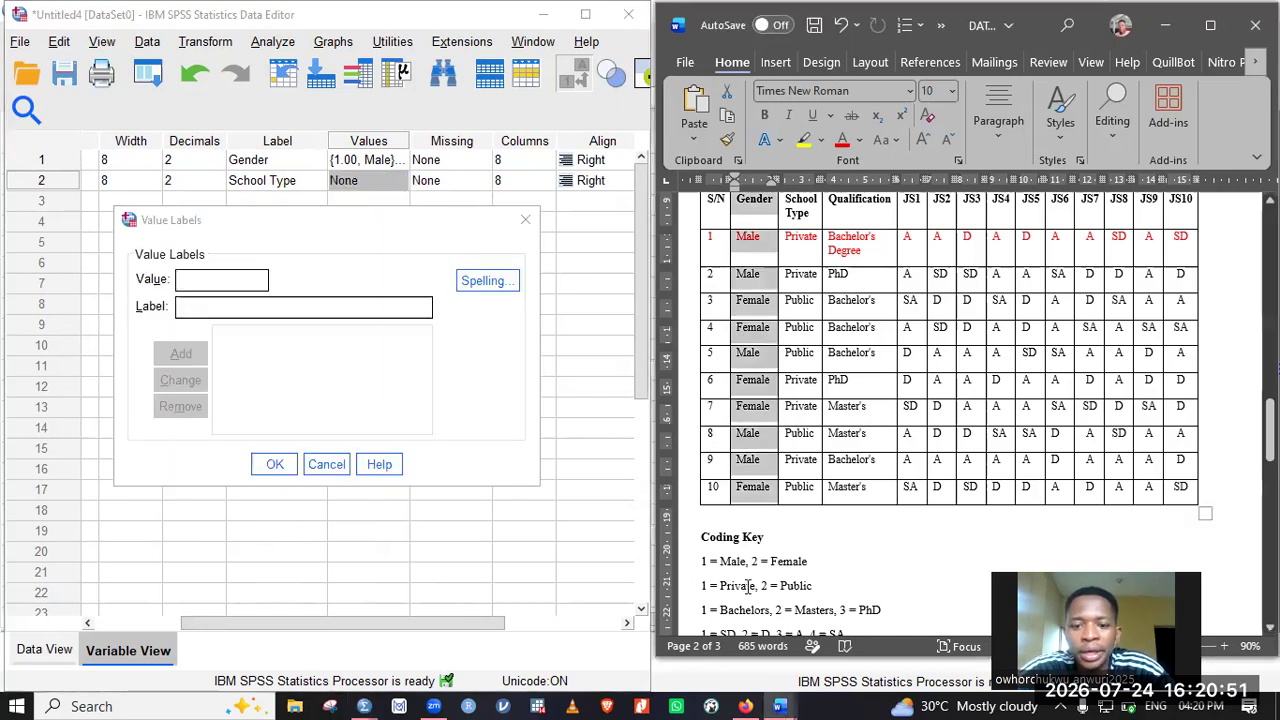
click(748, 586)
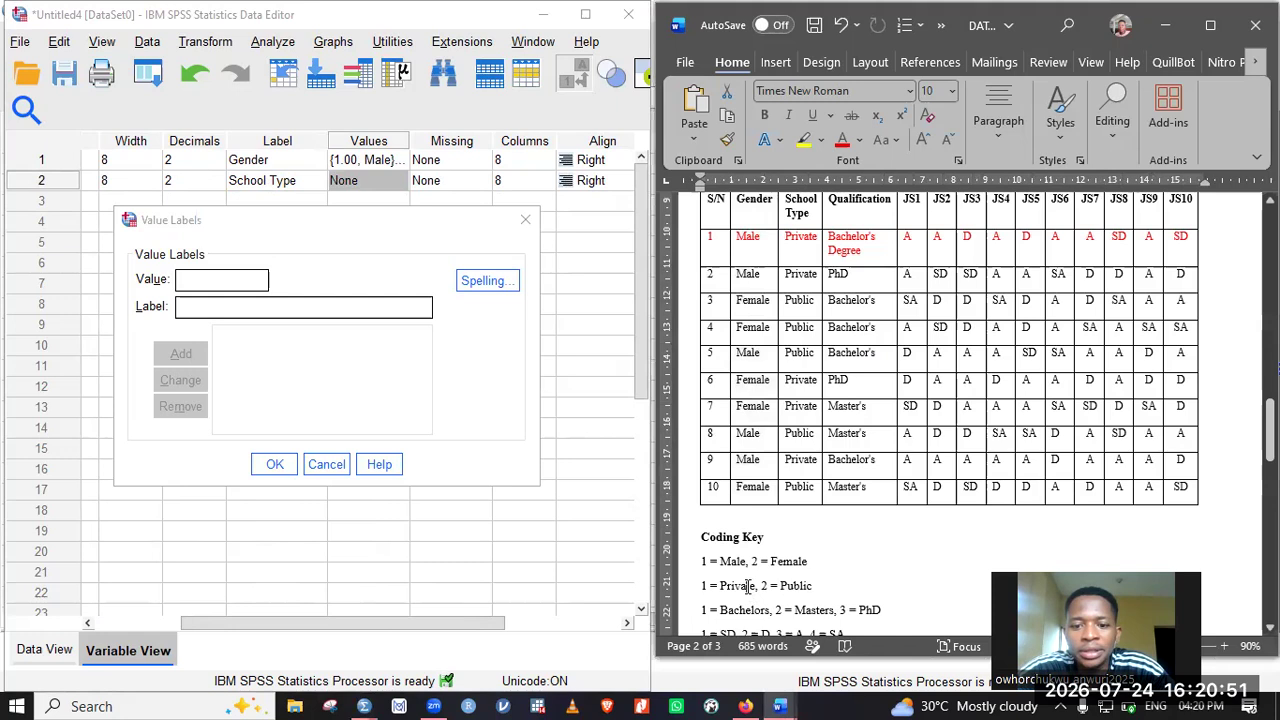
click(202, 284)
text(1)
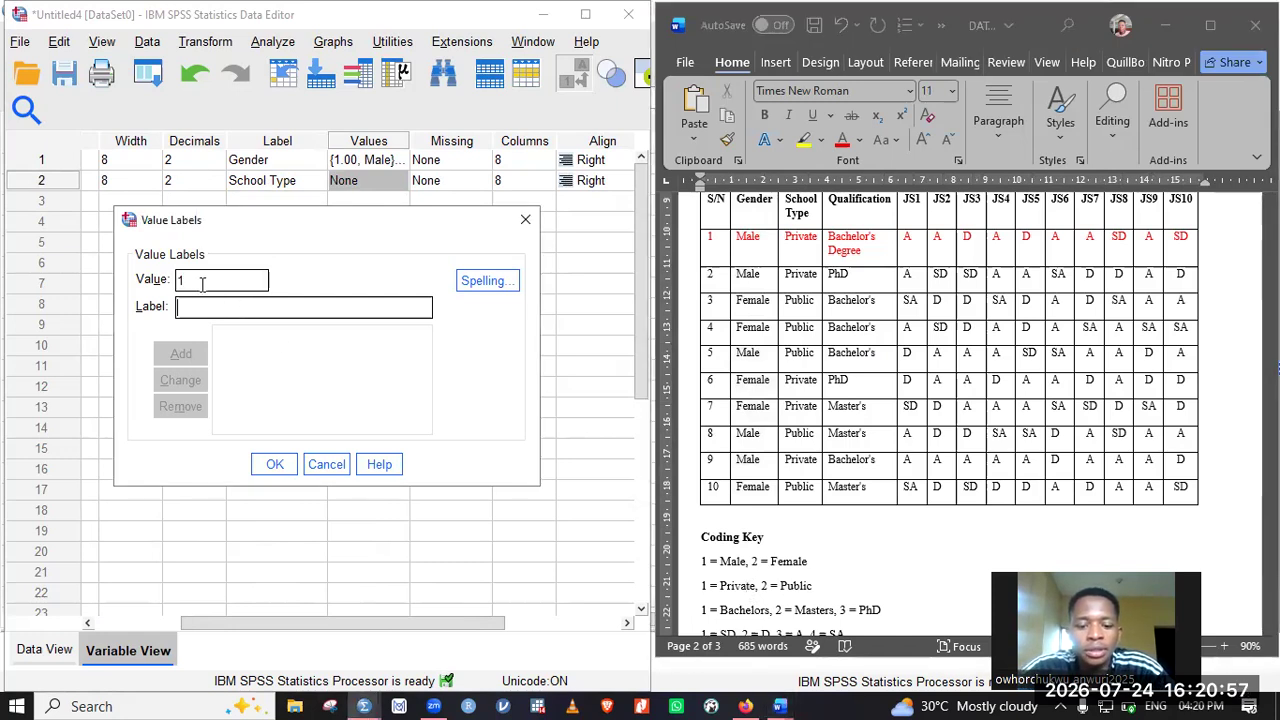
key(Tab)
text(Private)
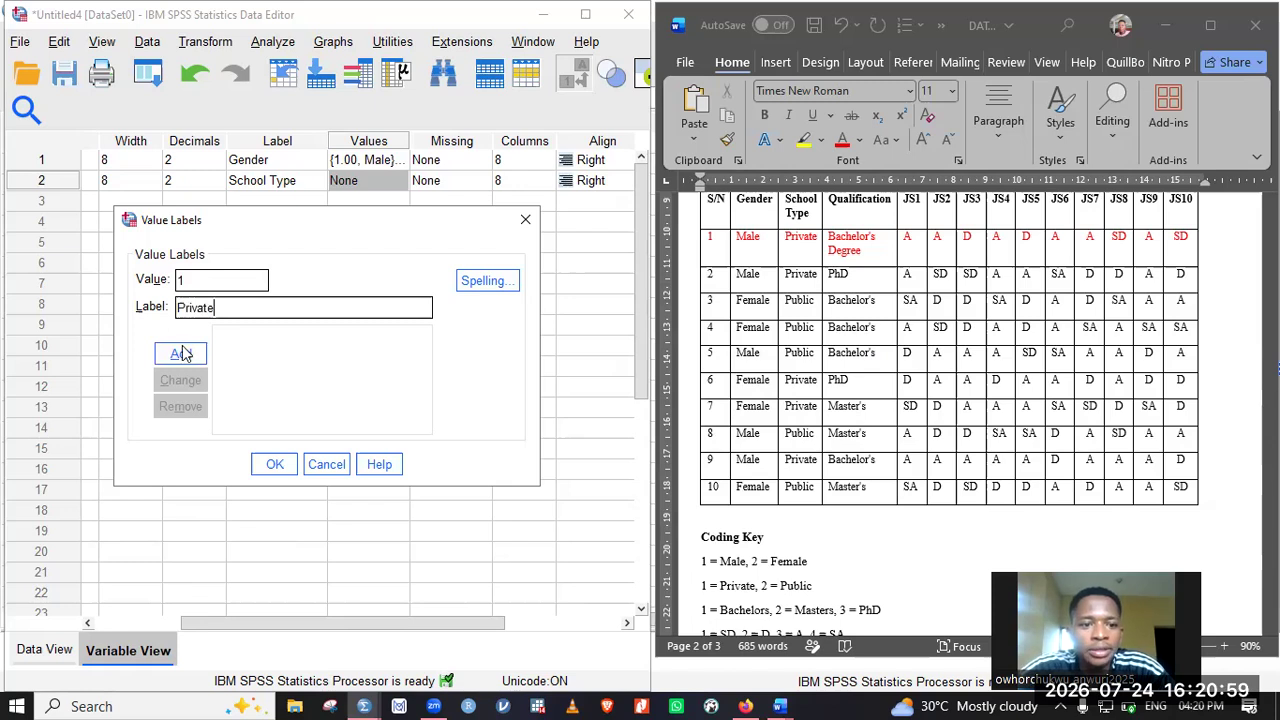
click(178, 353)
Add value 2 with the label Public and confirm the School Type value labels
text(2)
key(Tab)
text(Public)
click(180, 354)
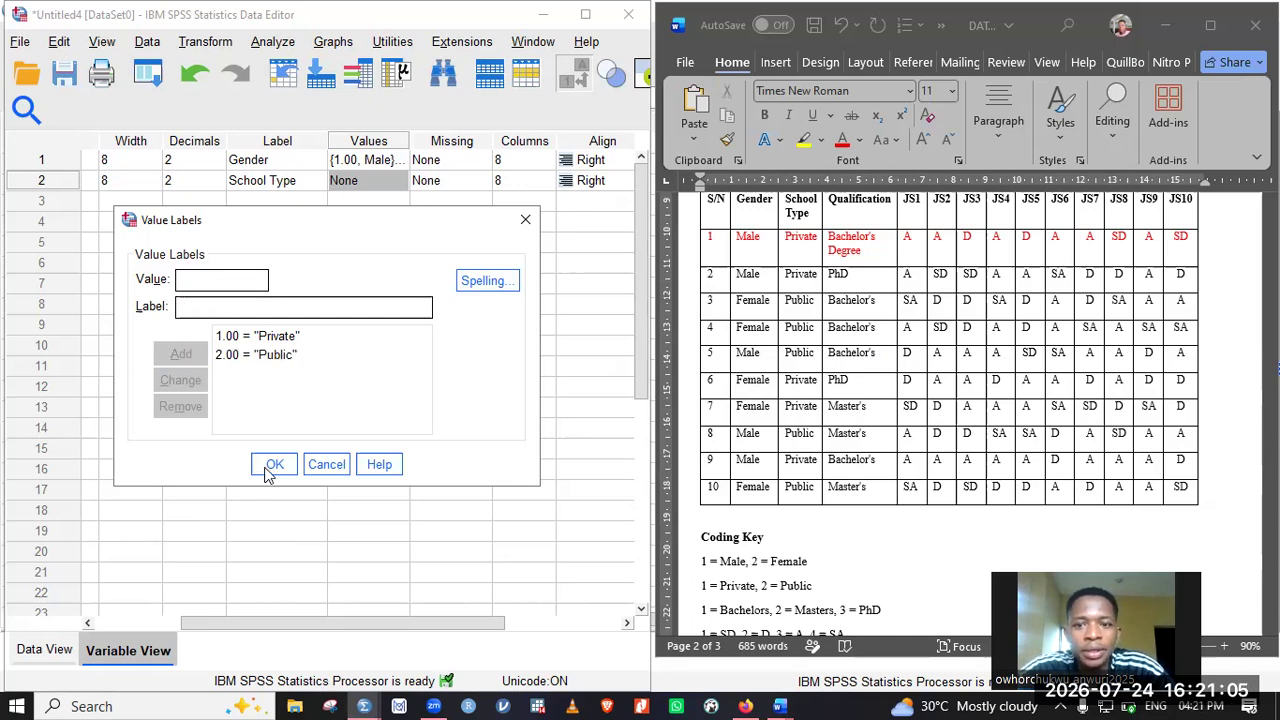
click(272, 465)
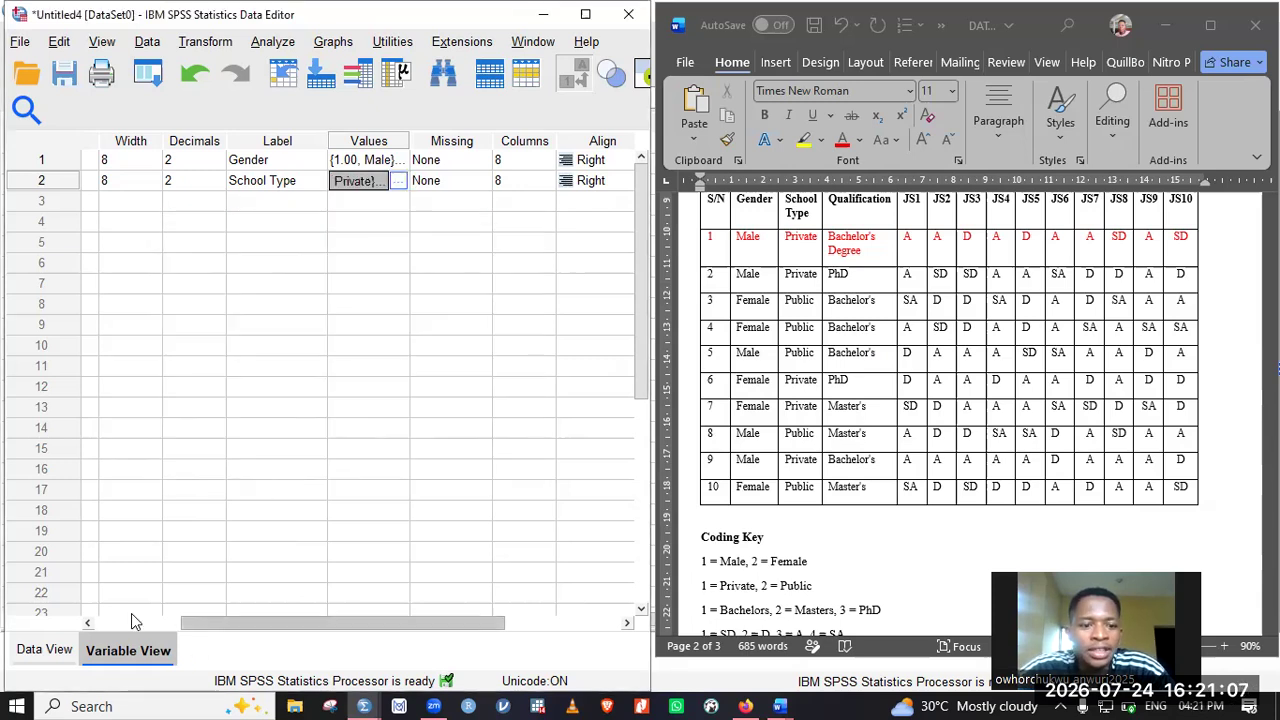
Define the third variable with the name Qualification and the label Qualification
click(105, 617)
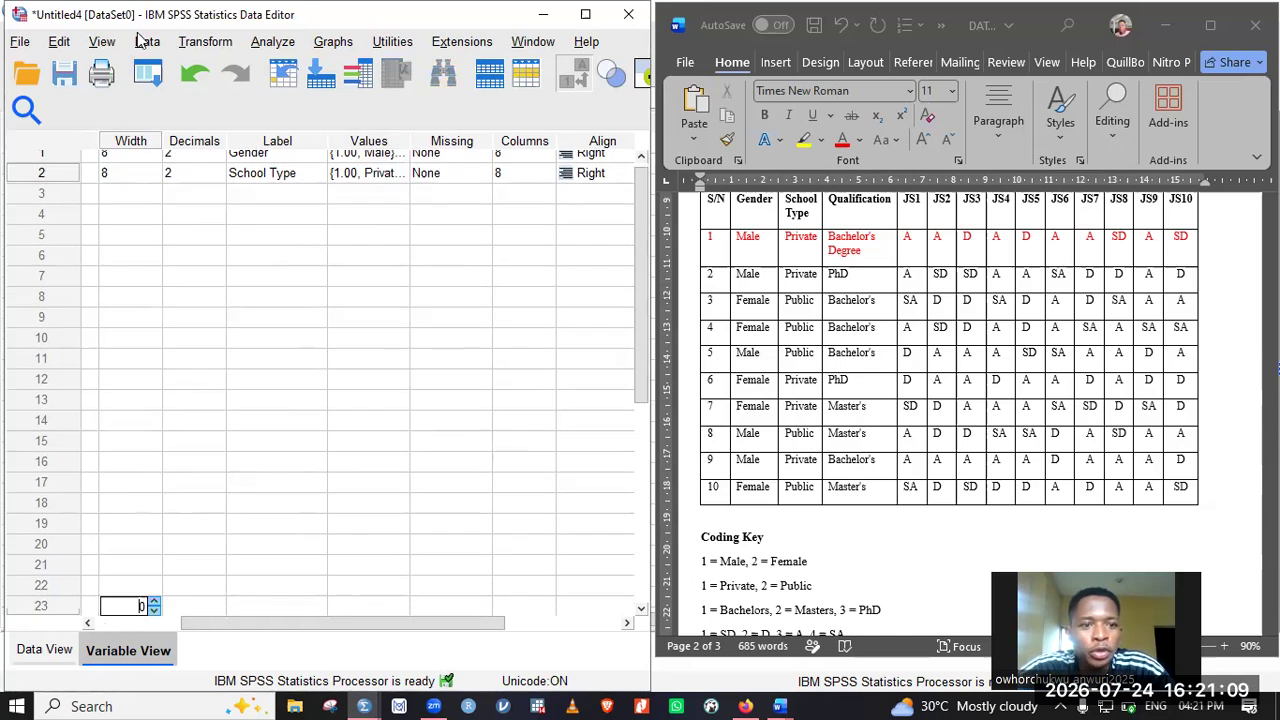
click(105, 622)
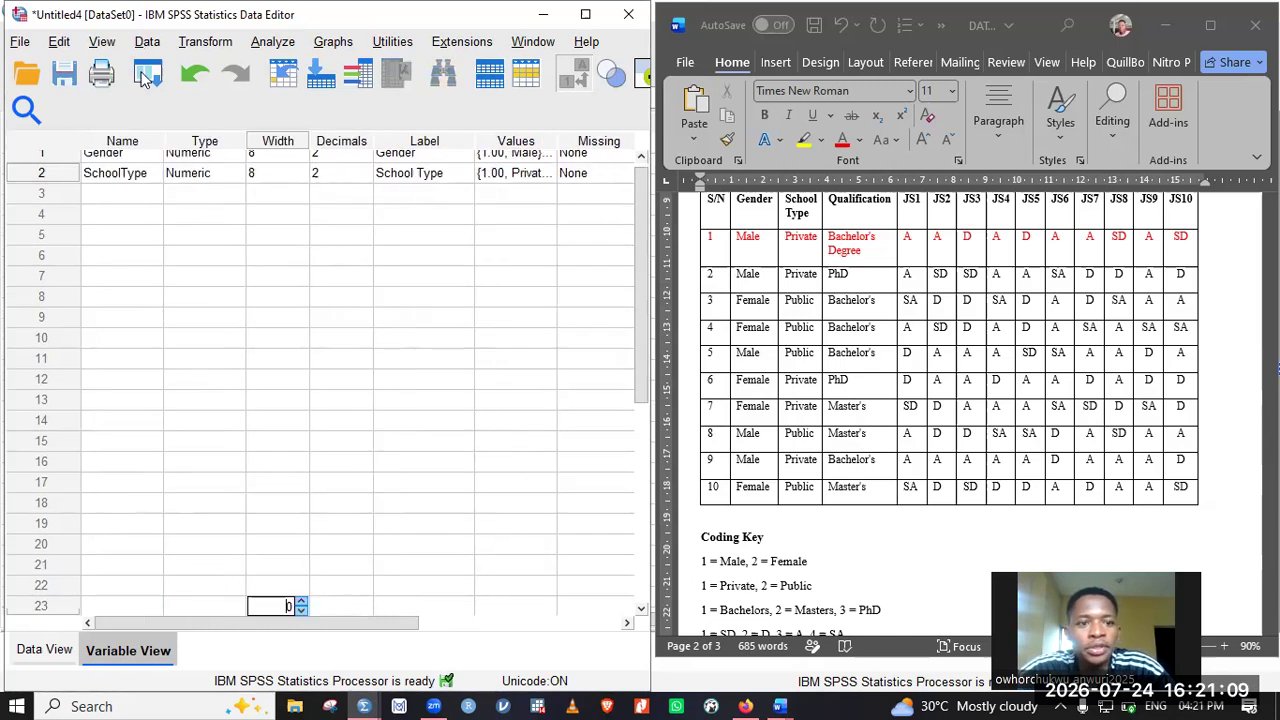
click(122, 198)
text(Q)
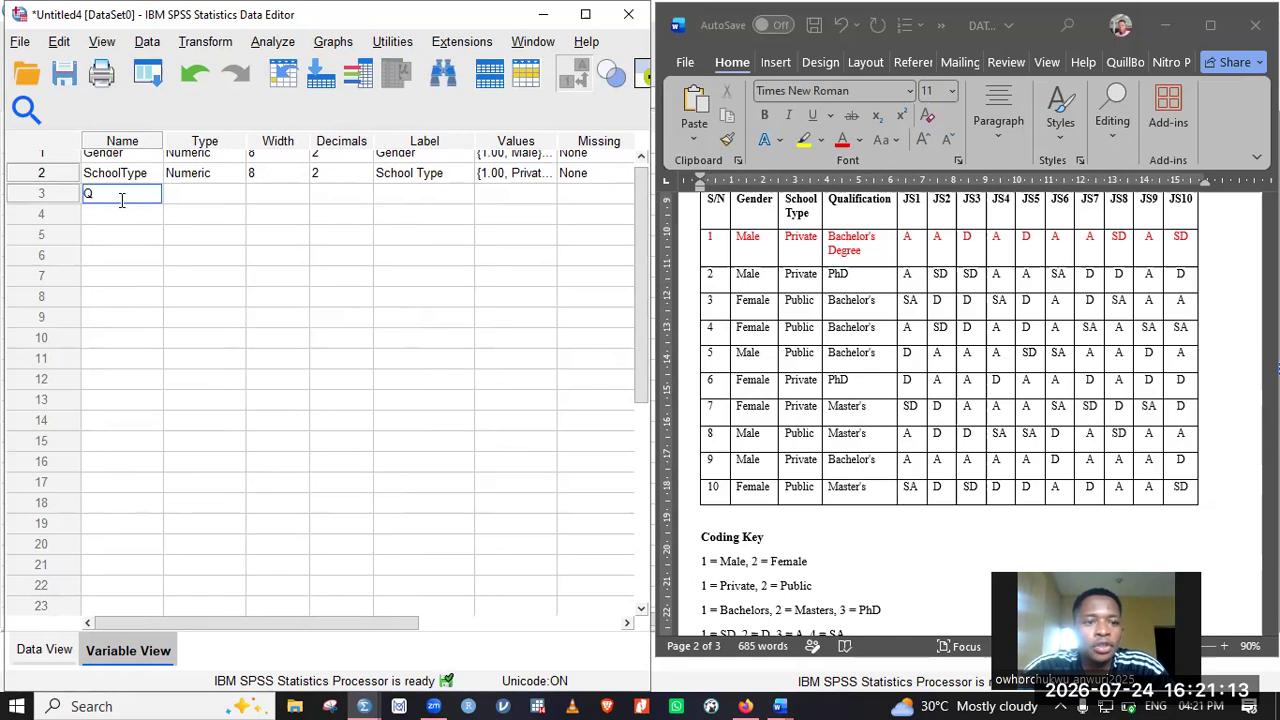
text(uali)
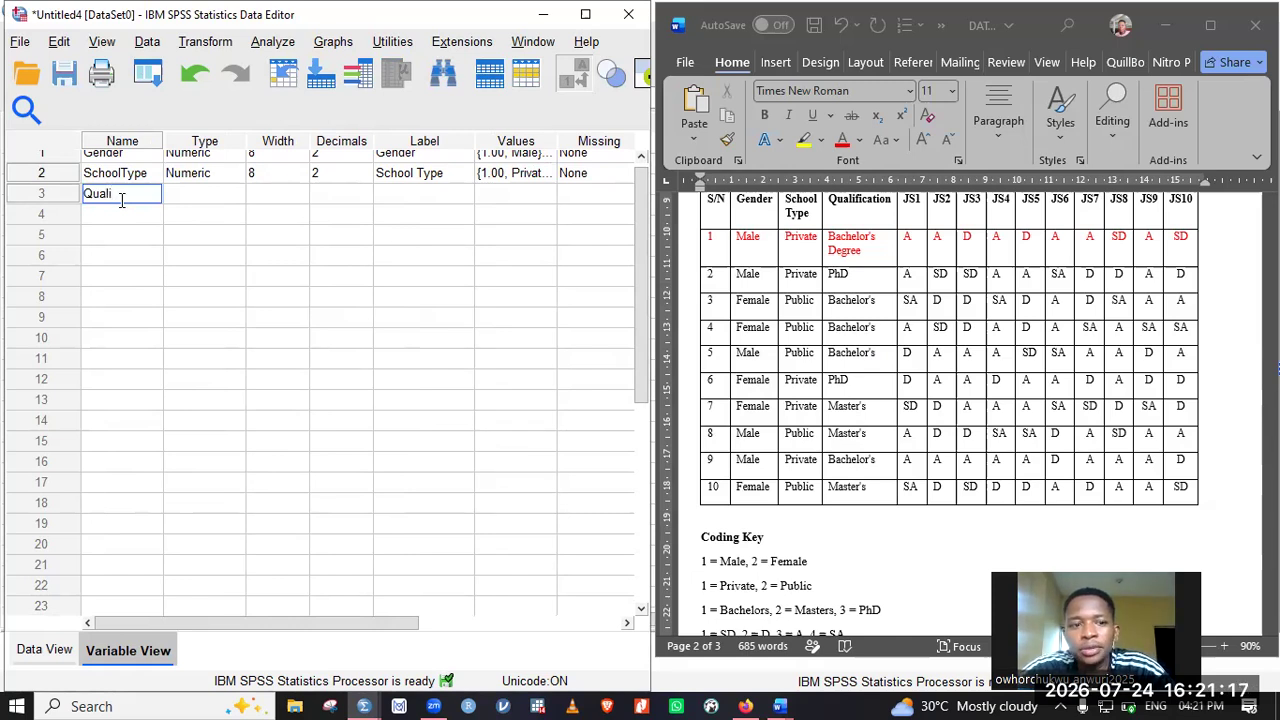
text(fication)
key(Return)
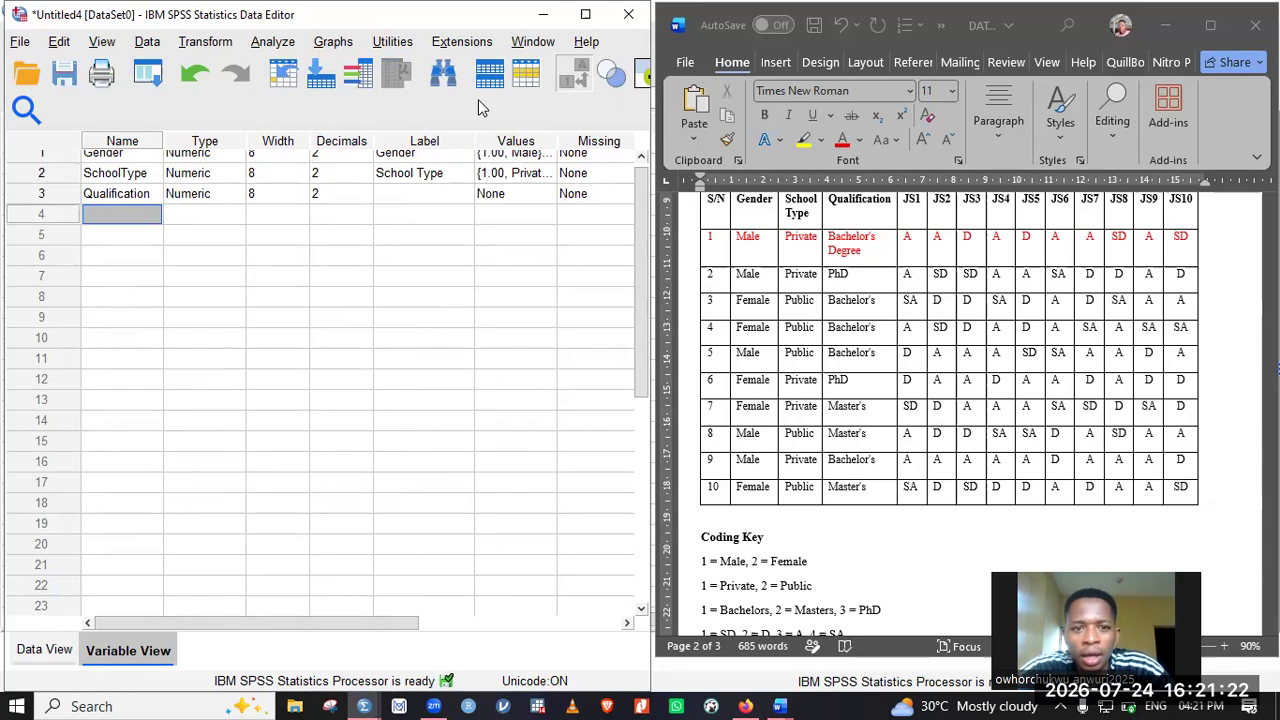
click(406, 194)
text(Qualification)
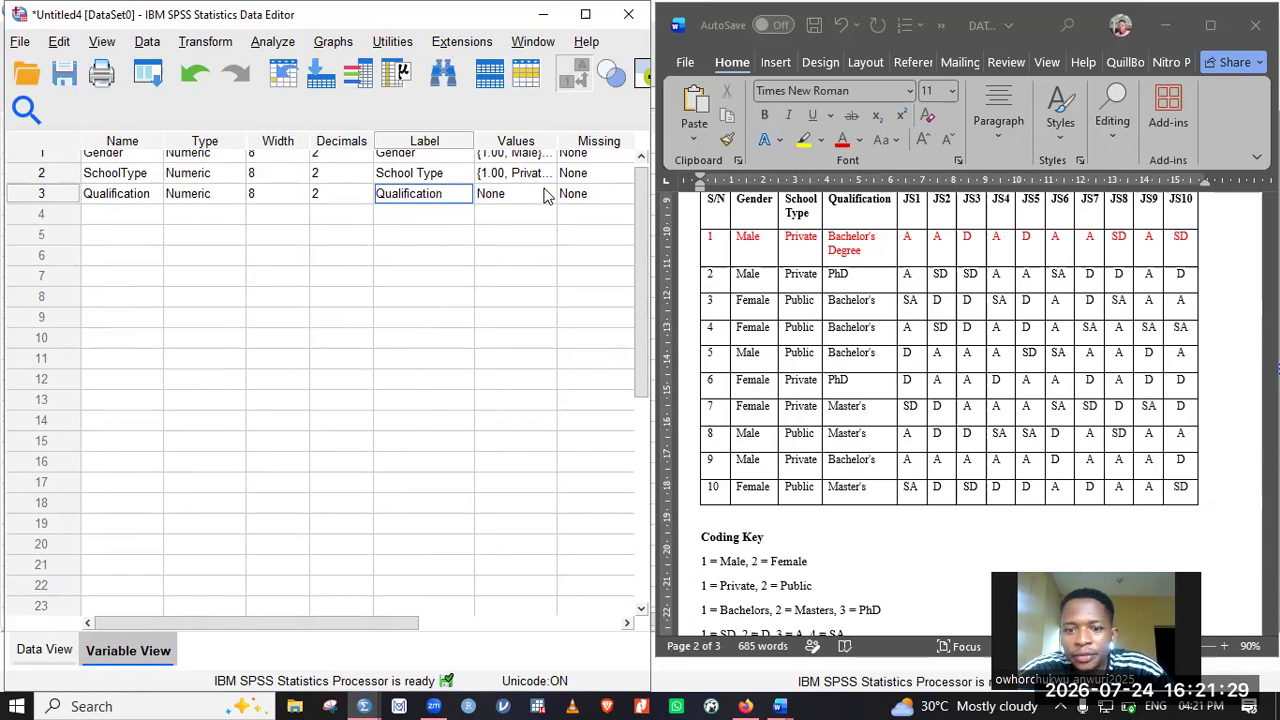
Open the Qualification variable's value labels and add value 1 as Bachelors, following the Word coding key
click(545, 194)
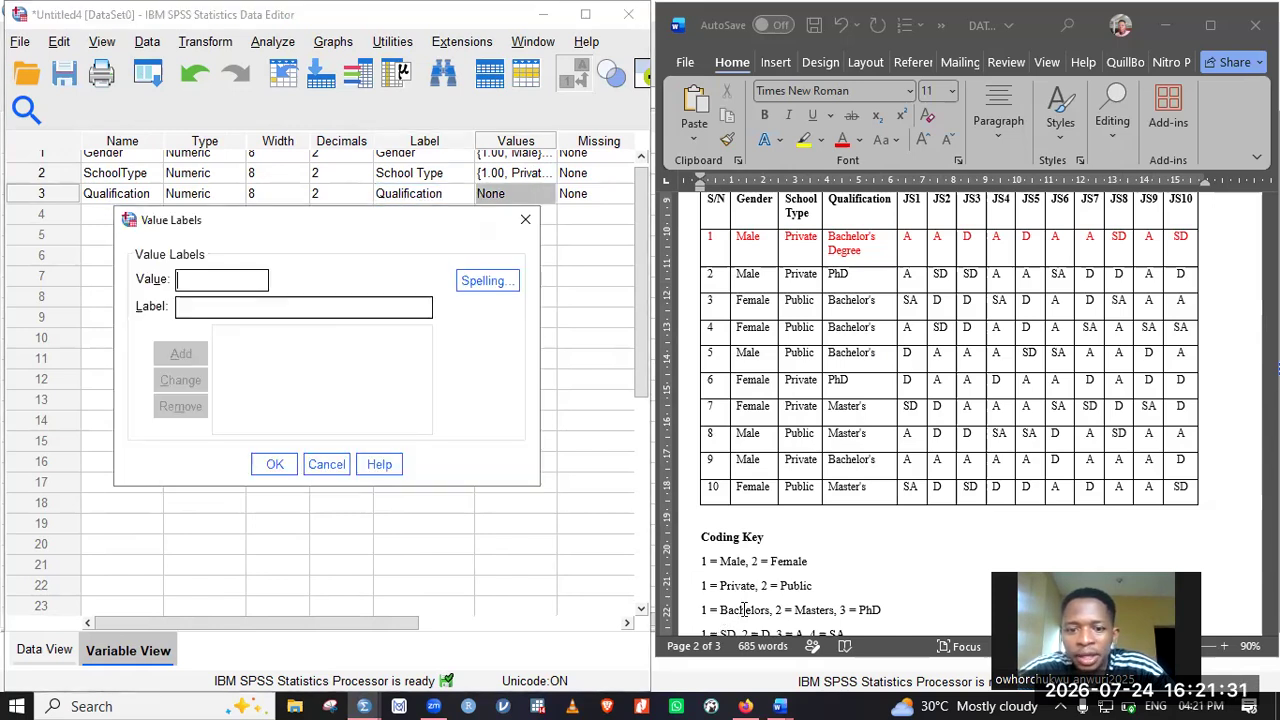
click(743, 610)
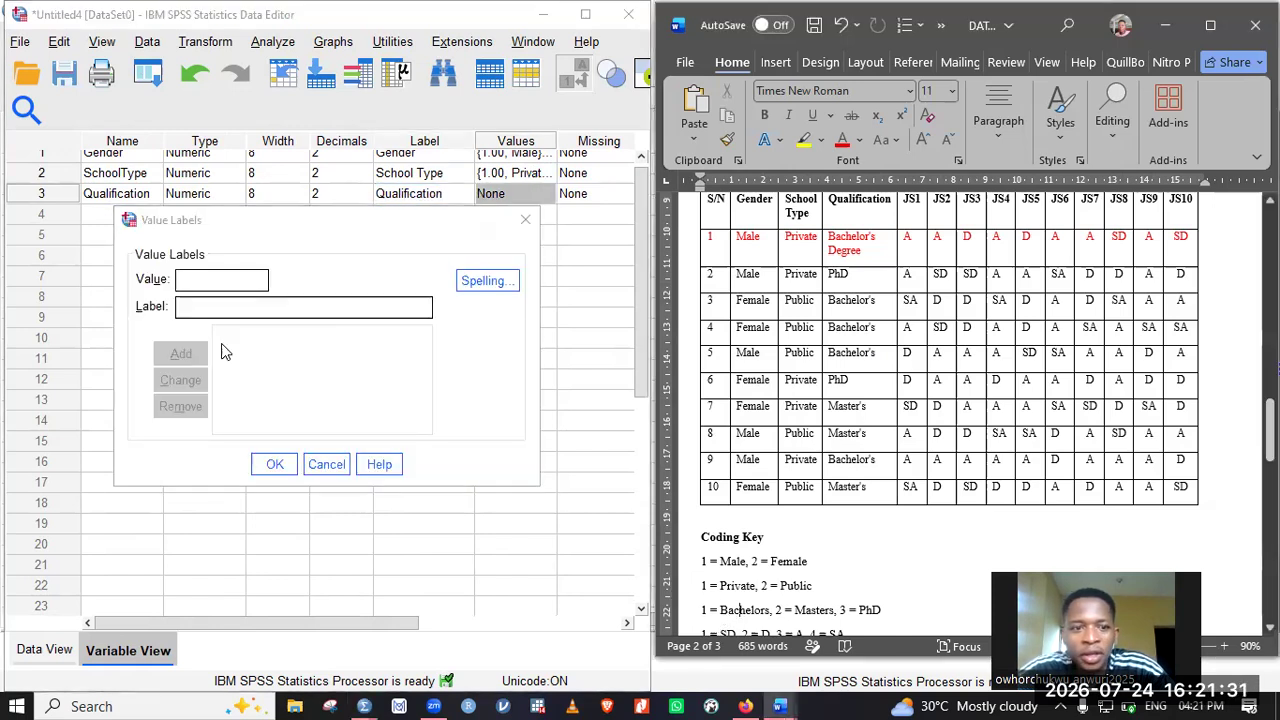
click(185, 282)
text(1)
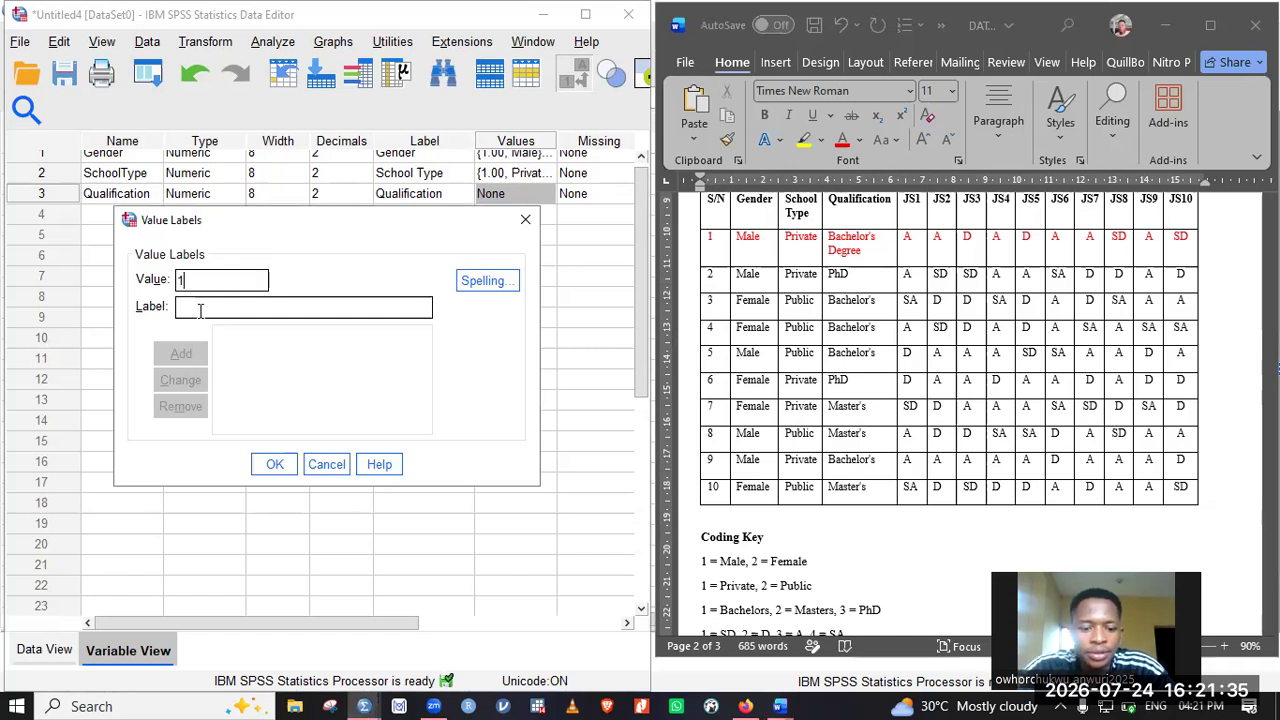
text(Bachelors)
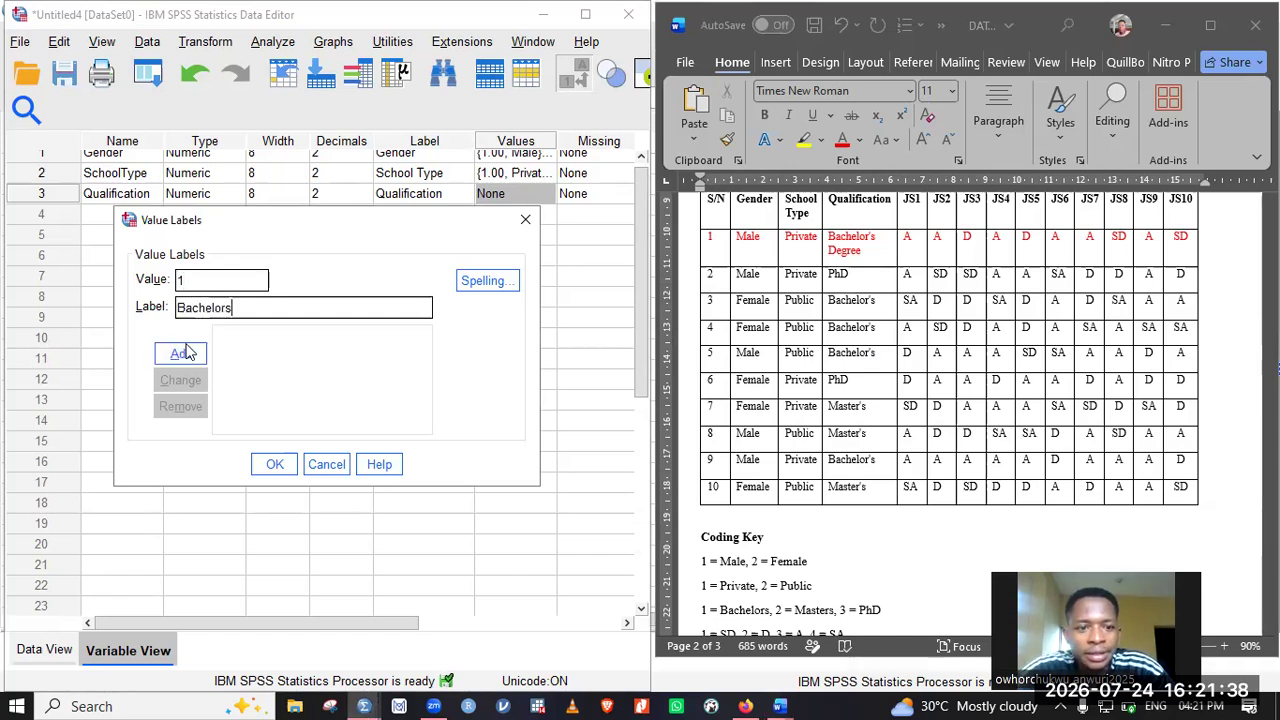
click(185, 352)
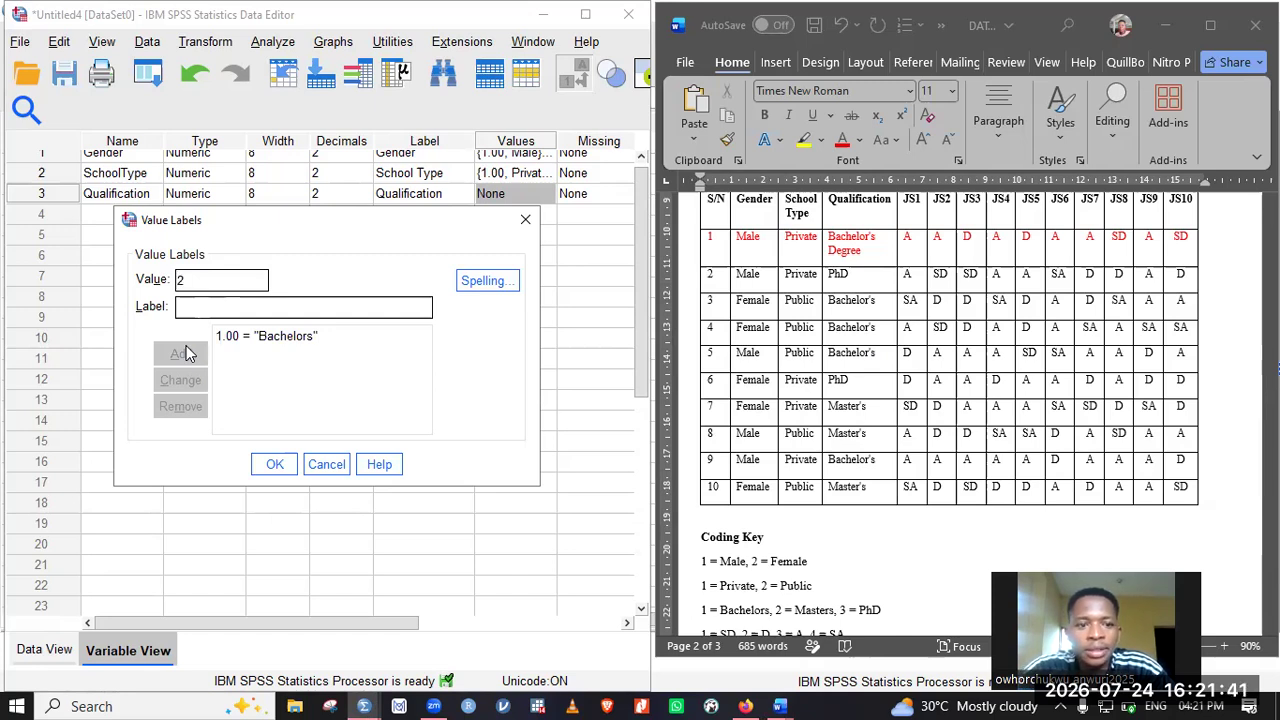
Add value 2 as Masters and value 3 as PhD, and confirm the Qualification value labels
text(Masters)
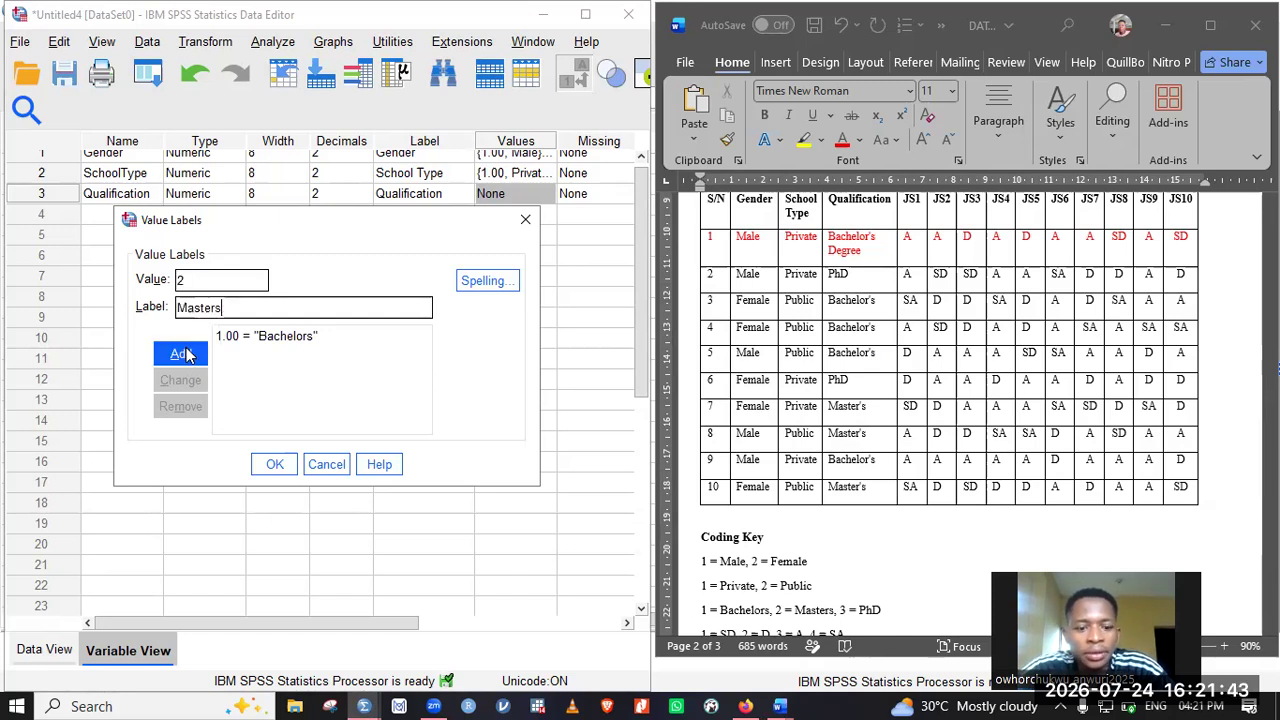
click(183, 354)
text(3)
key(Tab)
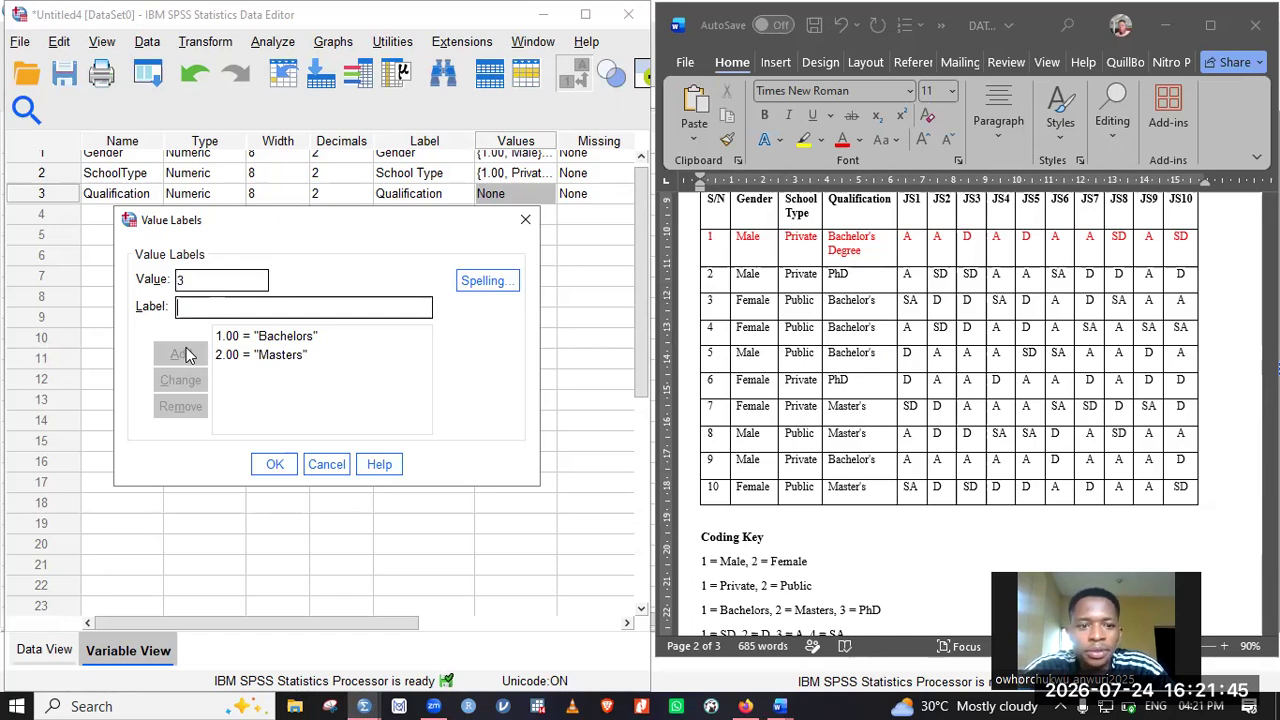
text(PhS)
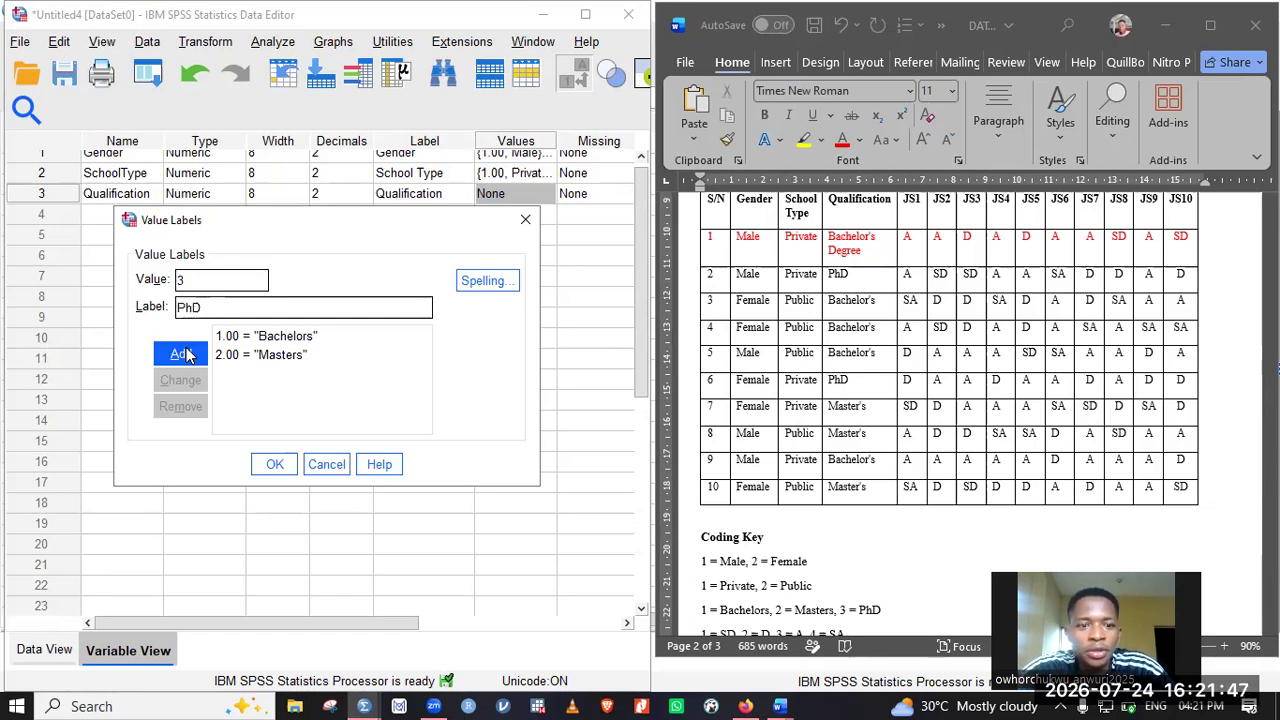
click(185, 355)
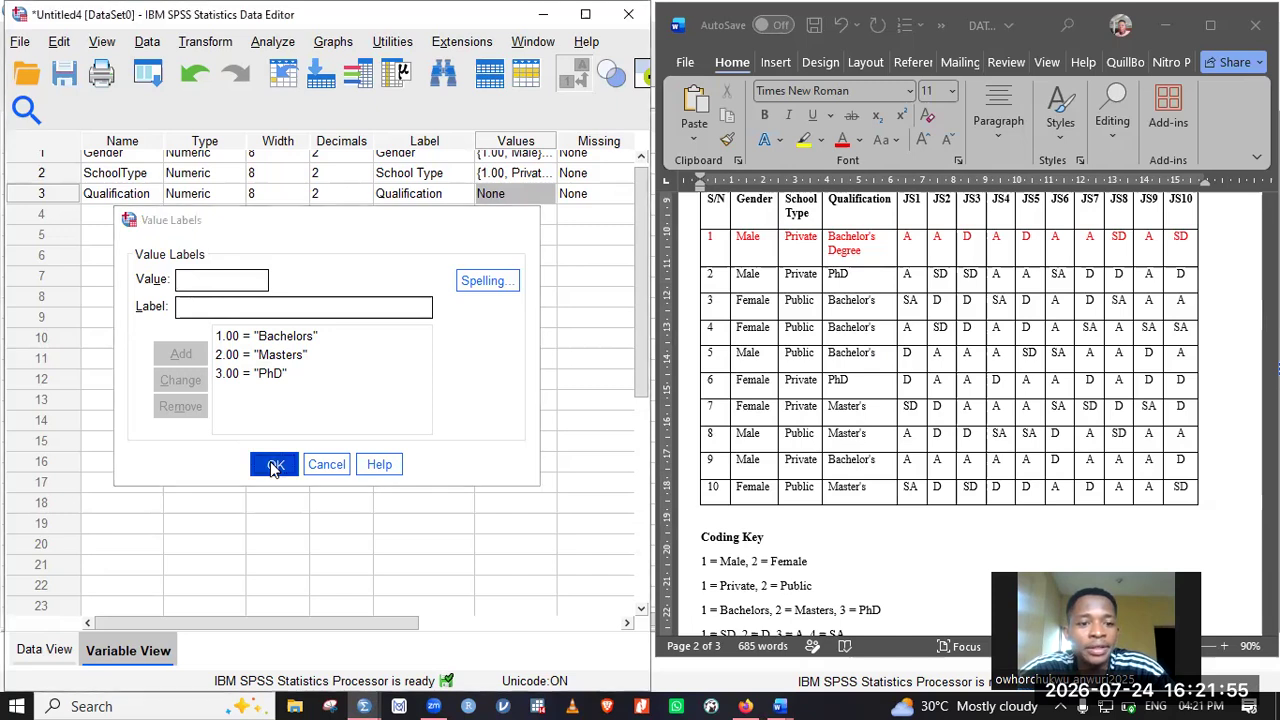
click(274, 465)
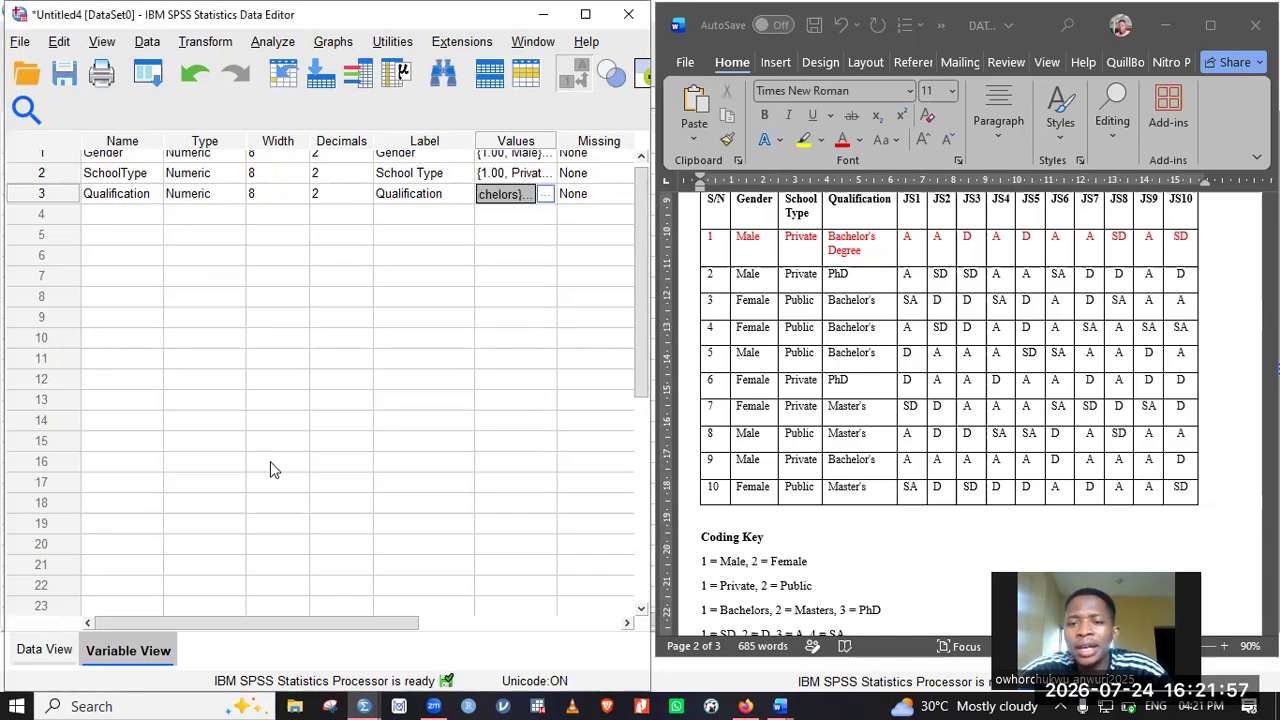
Name ten further variables JS1 through JS10 in the rows below Qualification
click(130, 213)
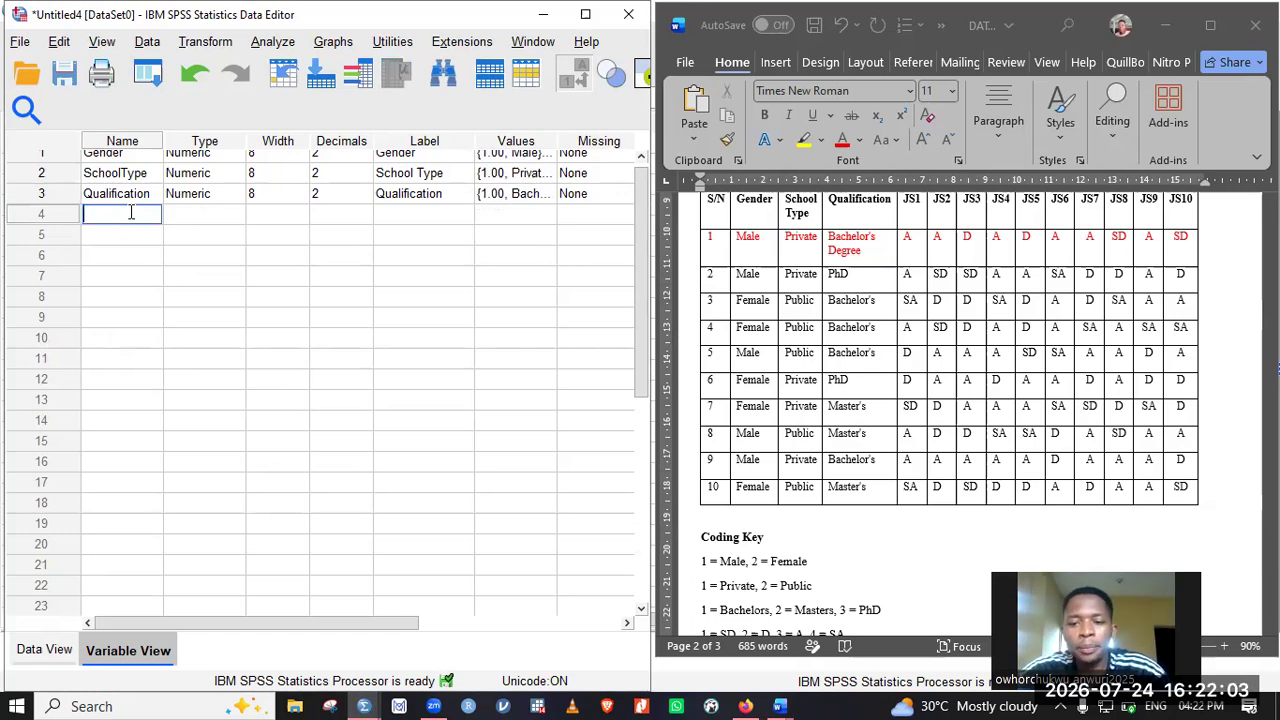
text(J)
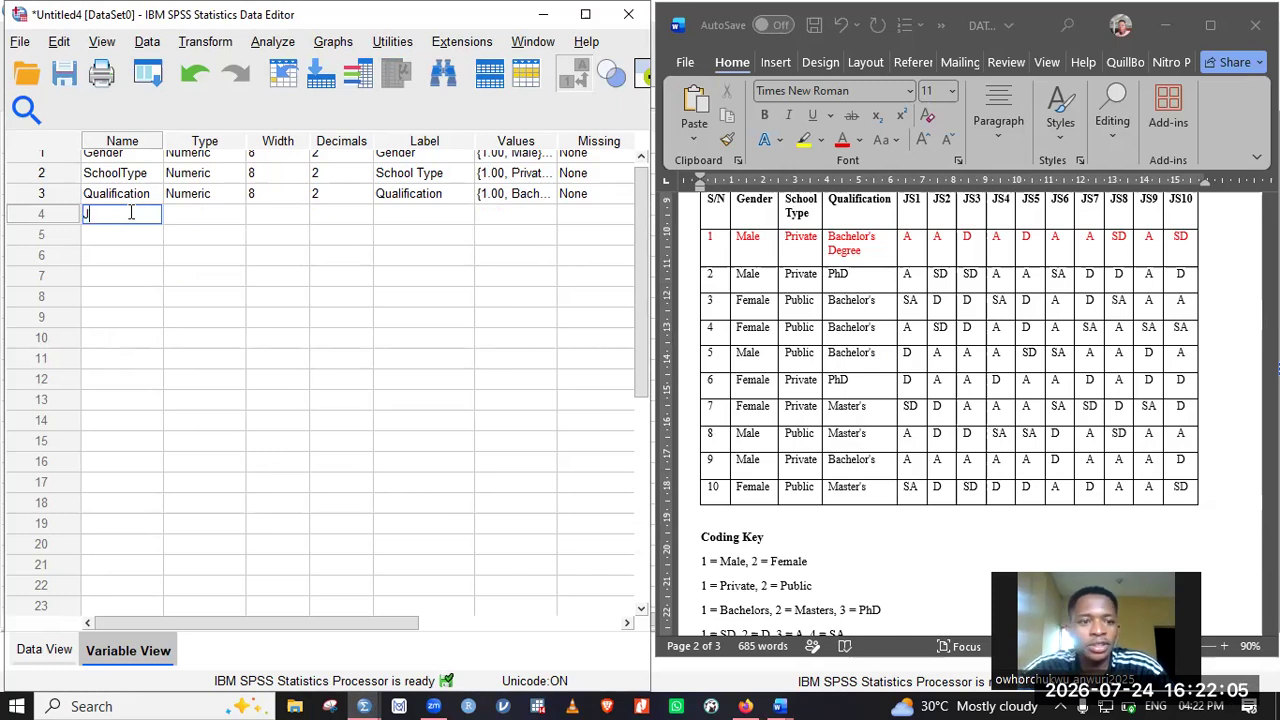
text(S1)
key(Return)
text(JS2)
key(Return)
text(JS3)
key(Return)
text(JS4)
key(Return)
text(JS5)
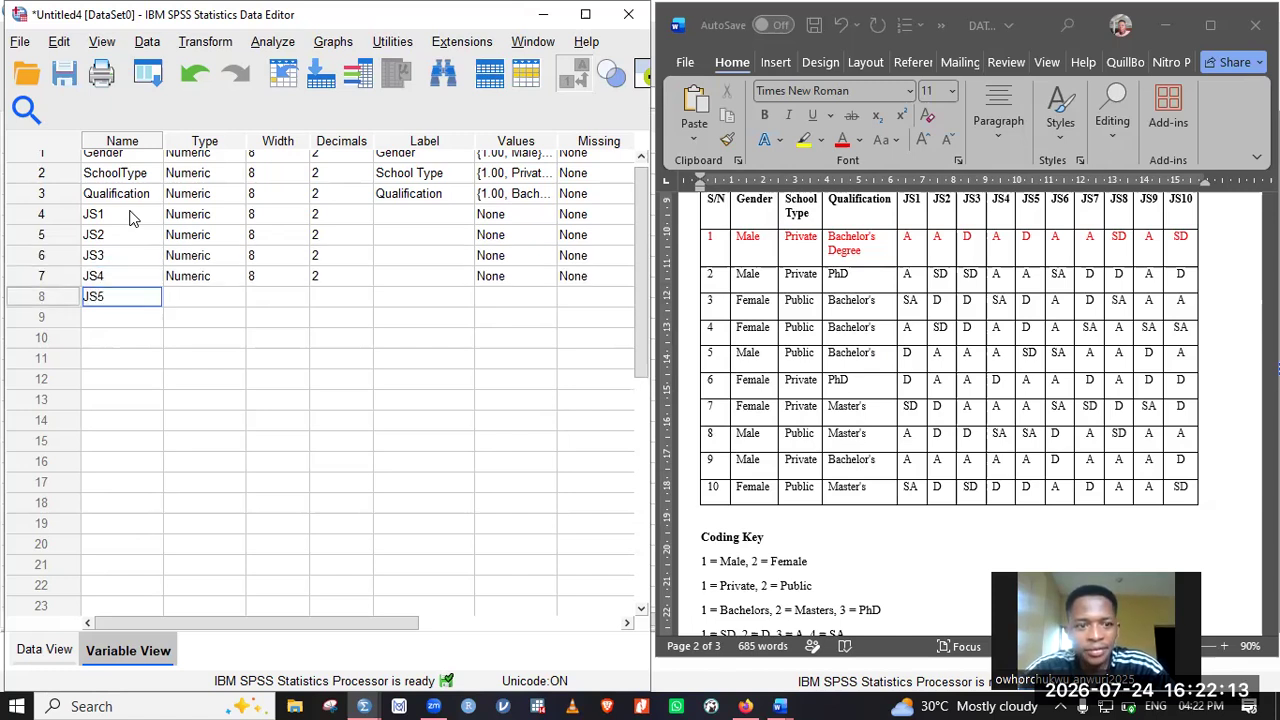
key(Return)
text(JS6)
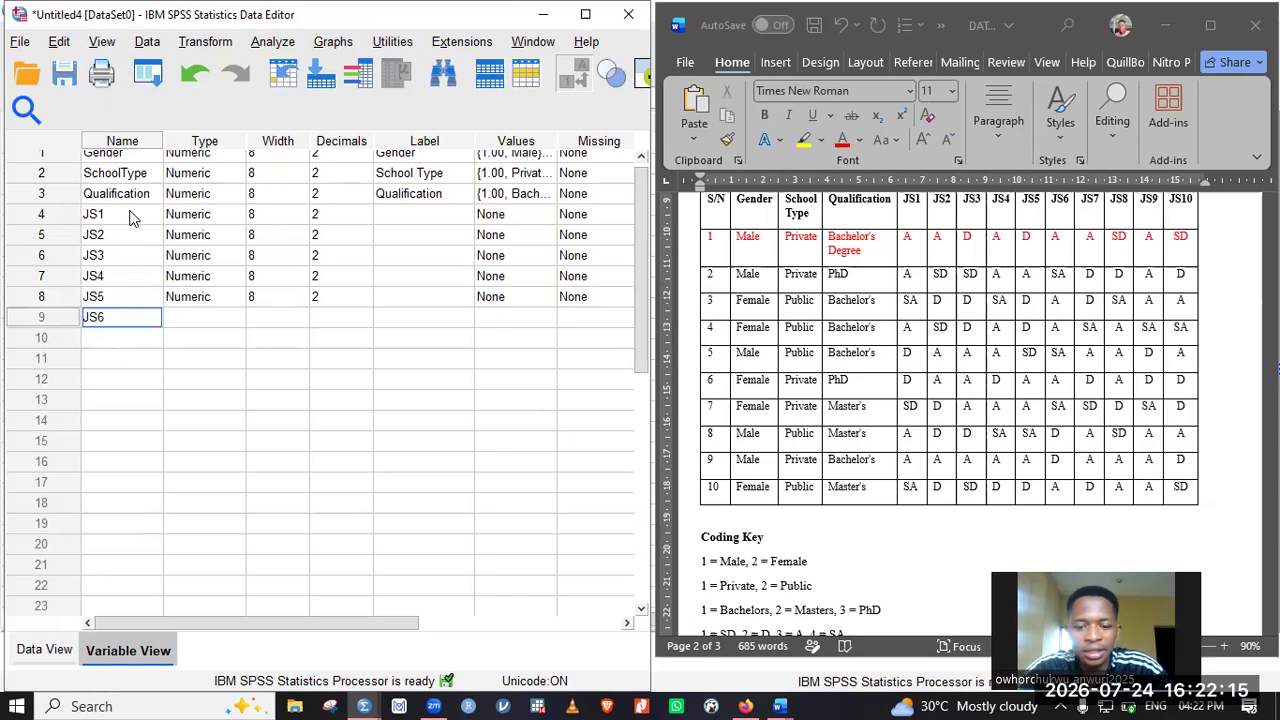
key(Return)
text(JS7)
key(Return)
text(JS8)
key(Return)
text(JS9)
key(Return)
text(JS1)
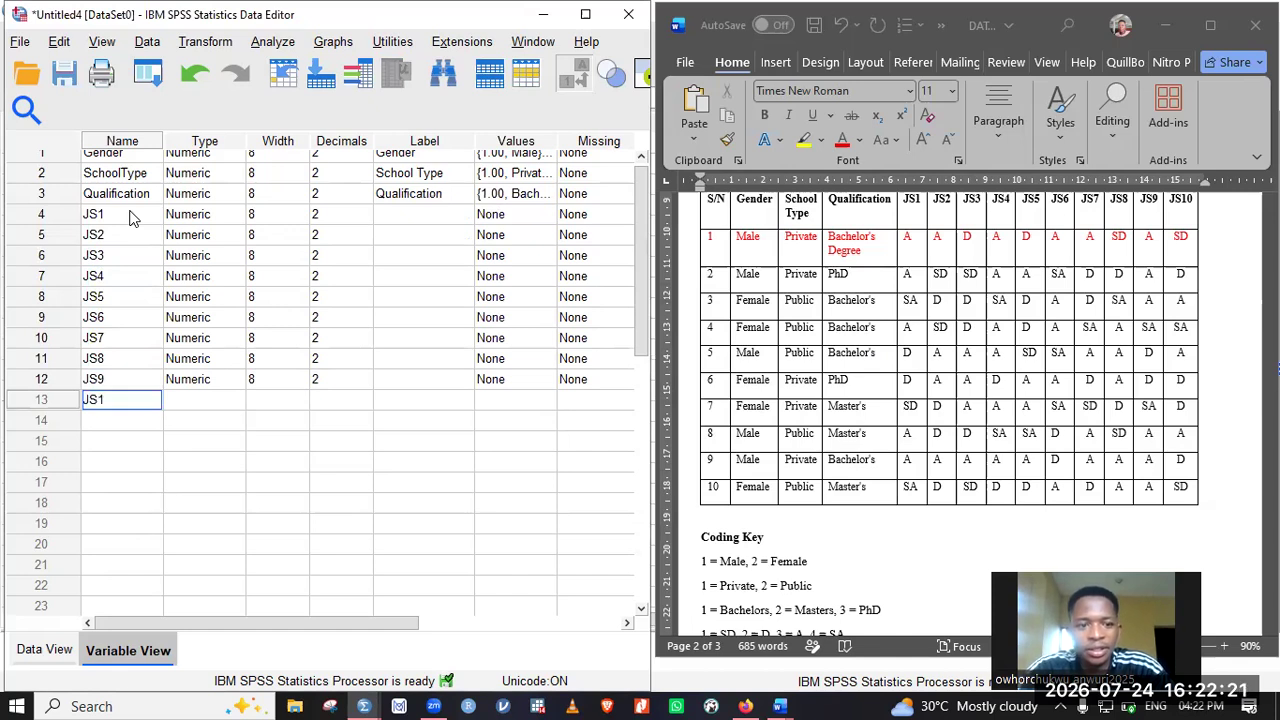
text(0)
key(Return)
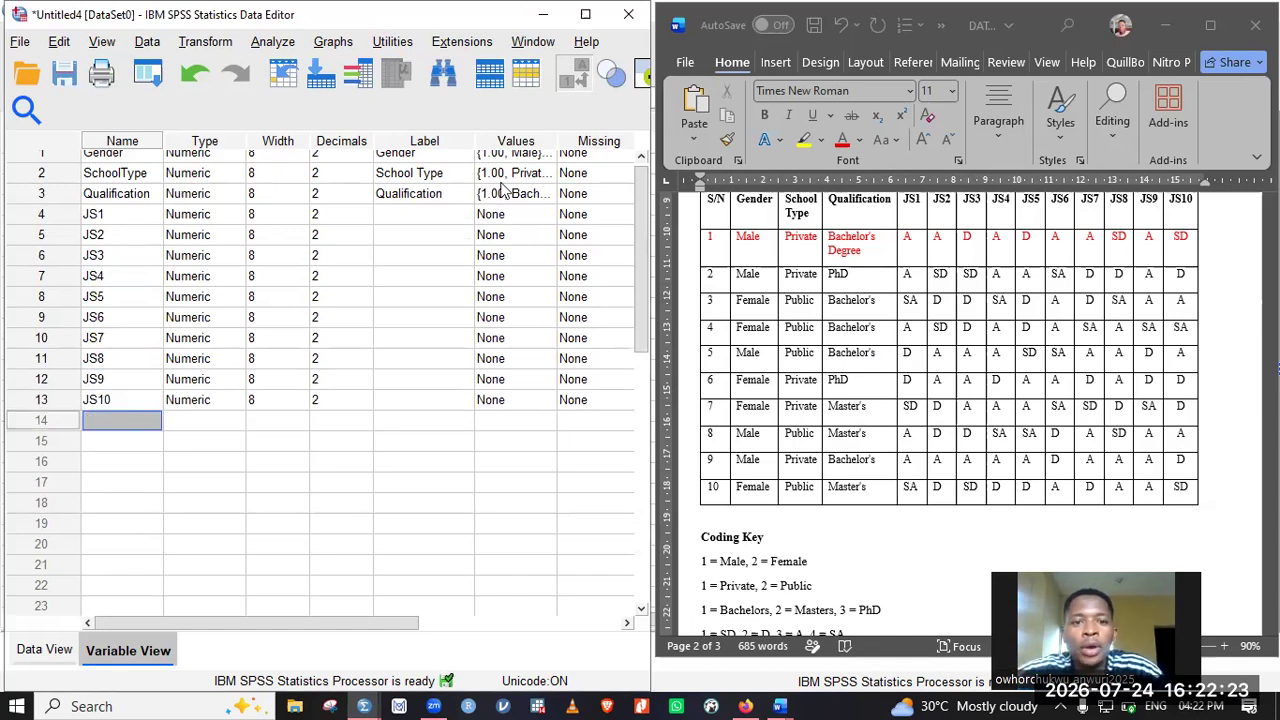
Switch to the Word document and copy the JS1 statement "I am generally satisfied with my current job." from the Job Satisfaction Scale
click(383, 216)
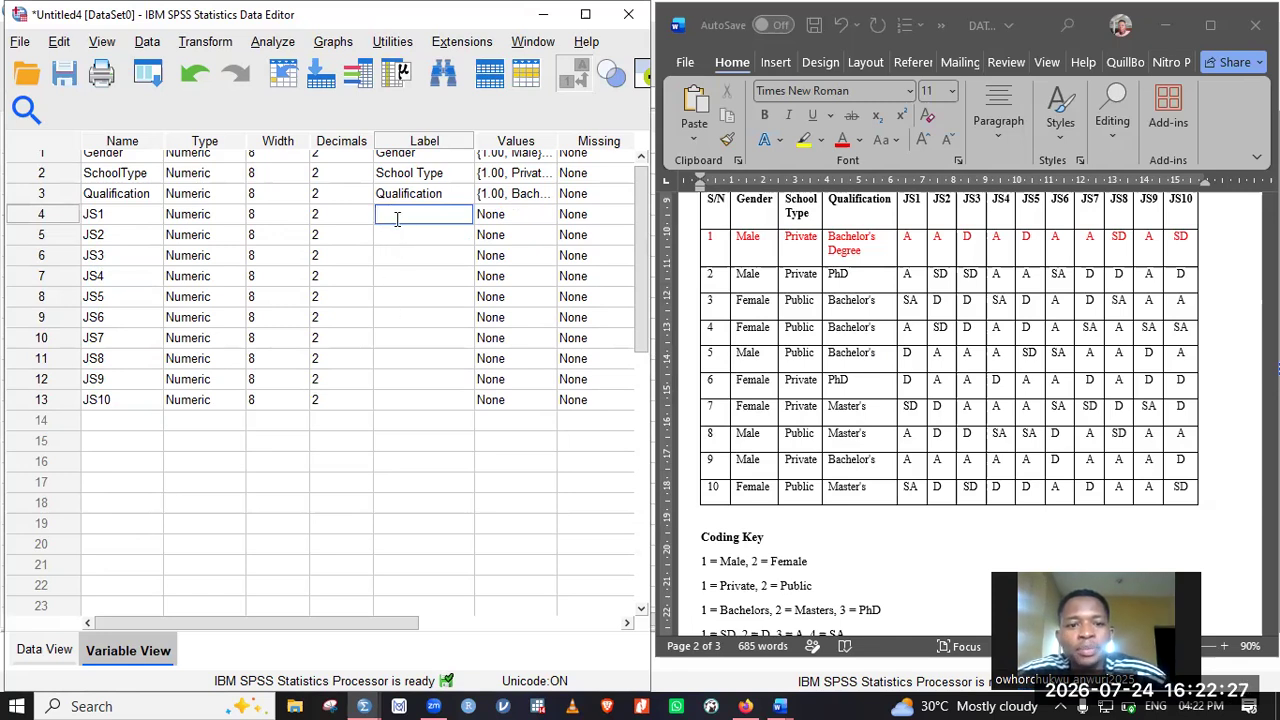
click(791, 544)
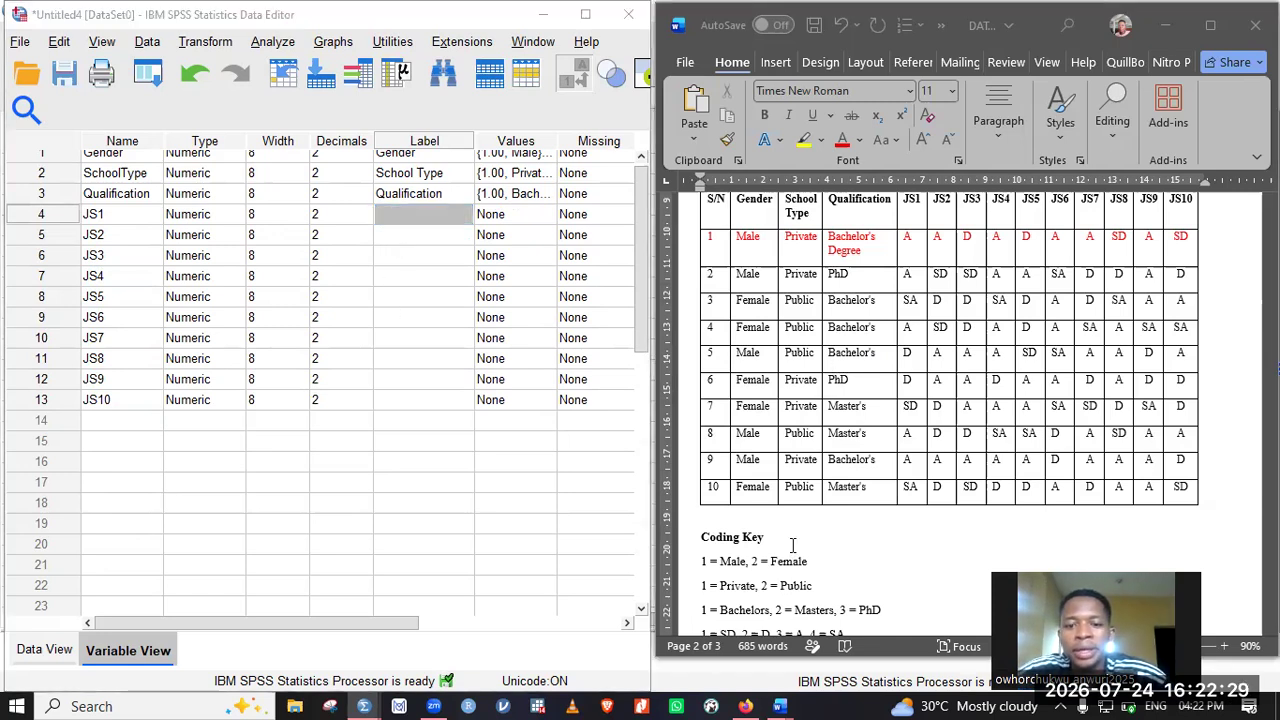
scroll(791, 544, down, 1)
scroll(791, 544, down, 5)
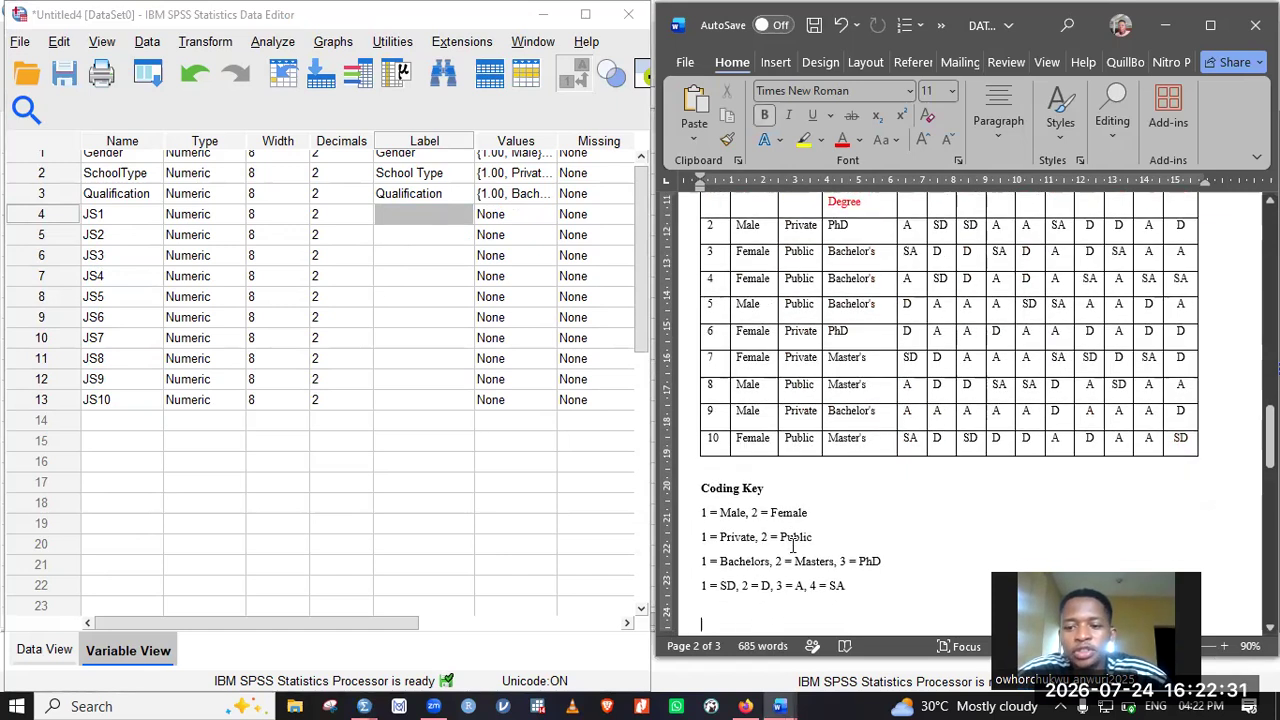
scroll(792, 545, down, 1)
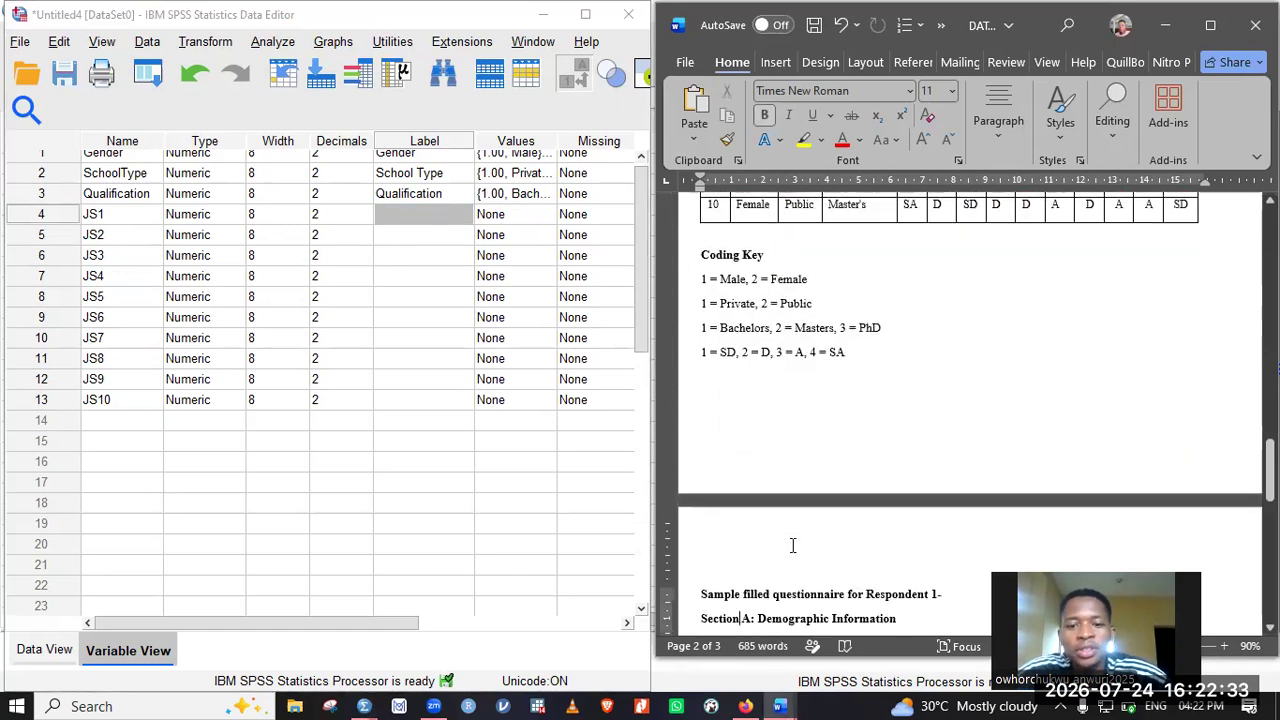
scroll(792, 545, down, 5)
scroll(792, 545, down, 2)
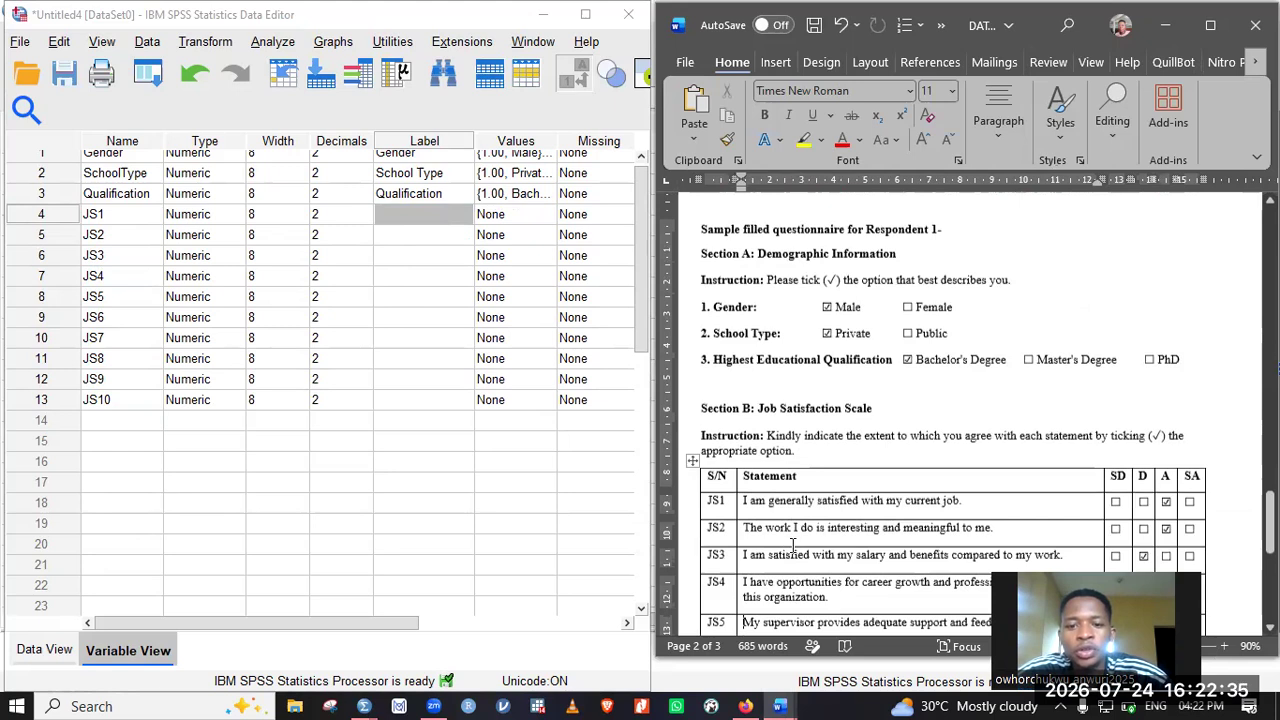
scroll(792, 545, down, 3)
scroll(792, 545, down, 3)
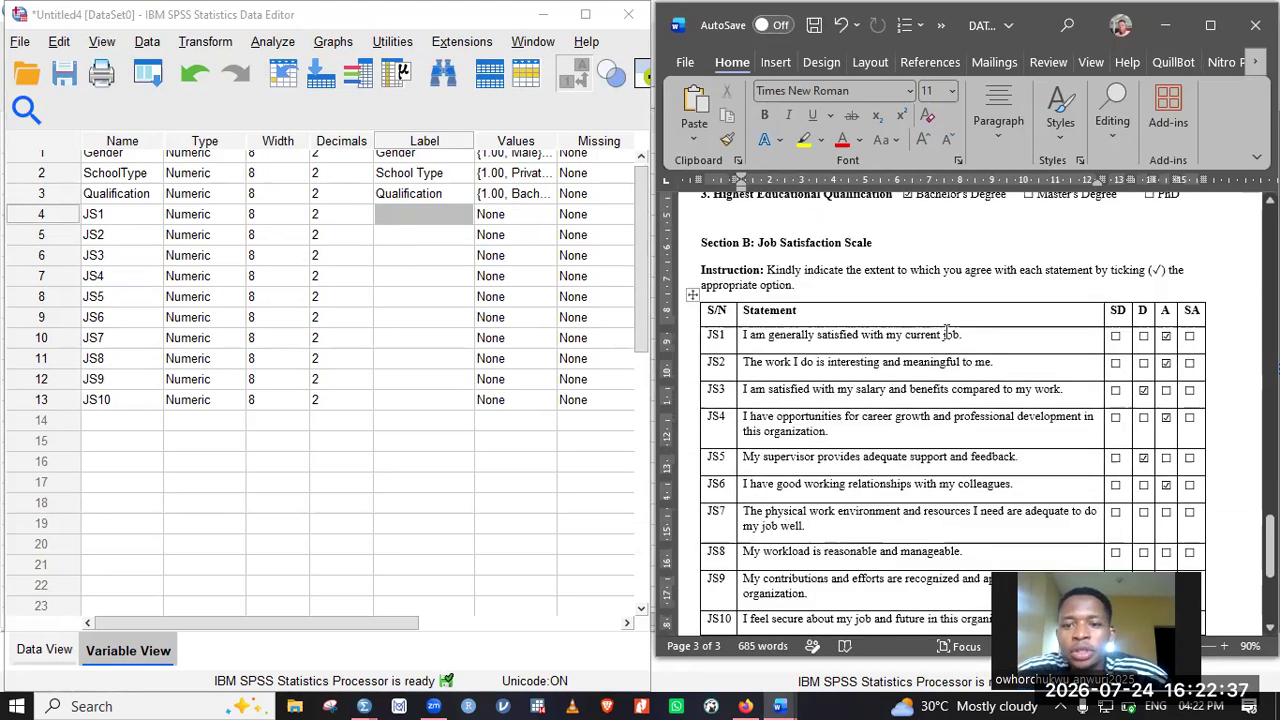
drag(965, 335, 743, 348)
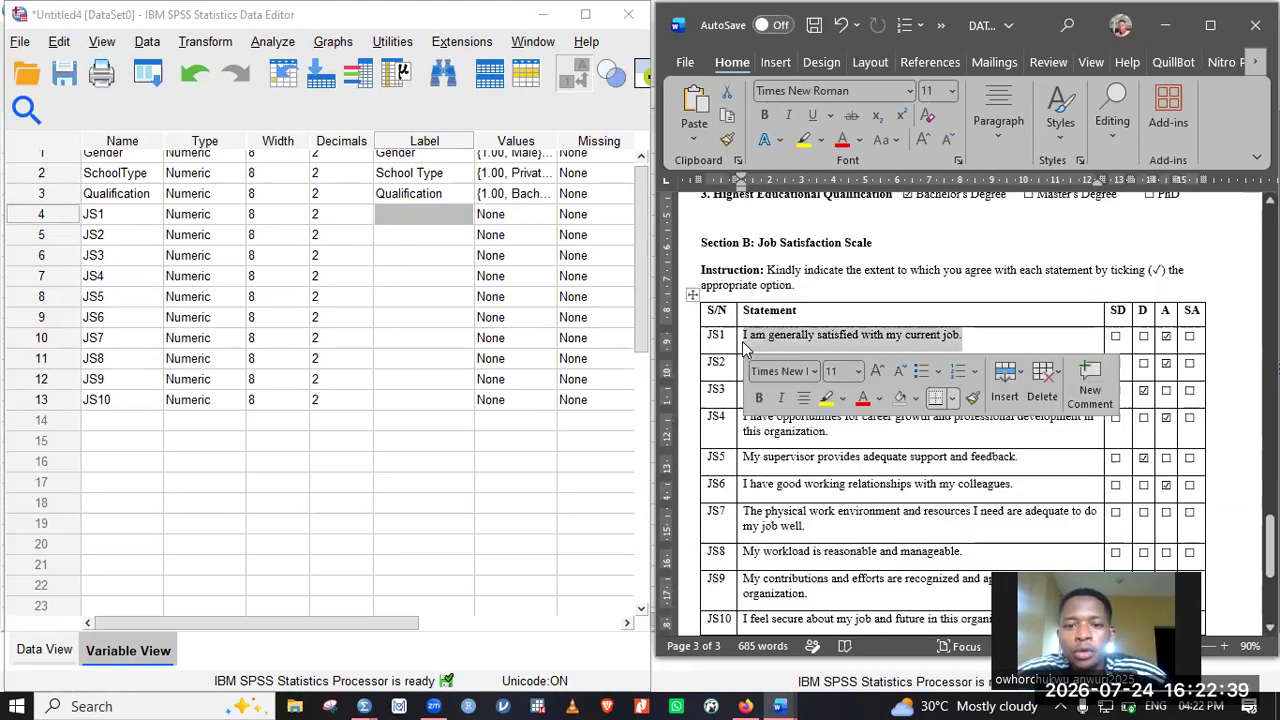
right_click(756, 345)
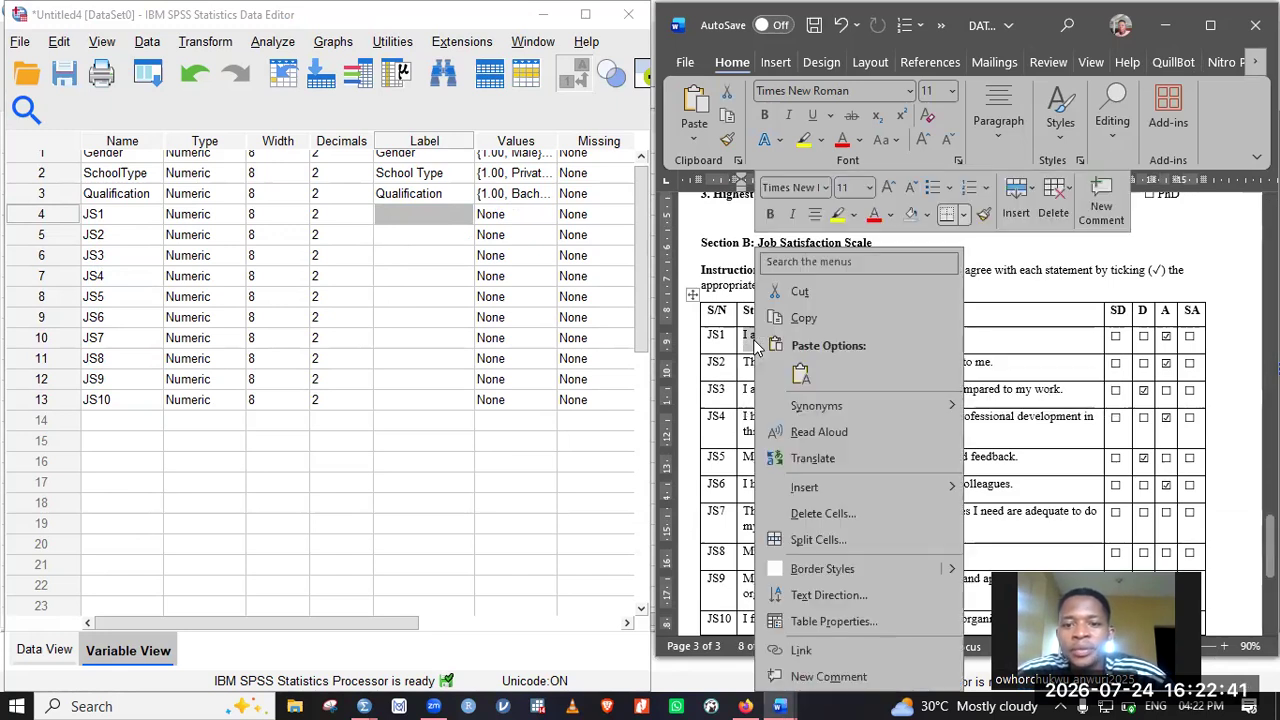
Return to SPSS and paste the copied statement as the label of variable JS1
click(403, 212)
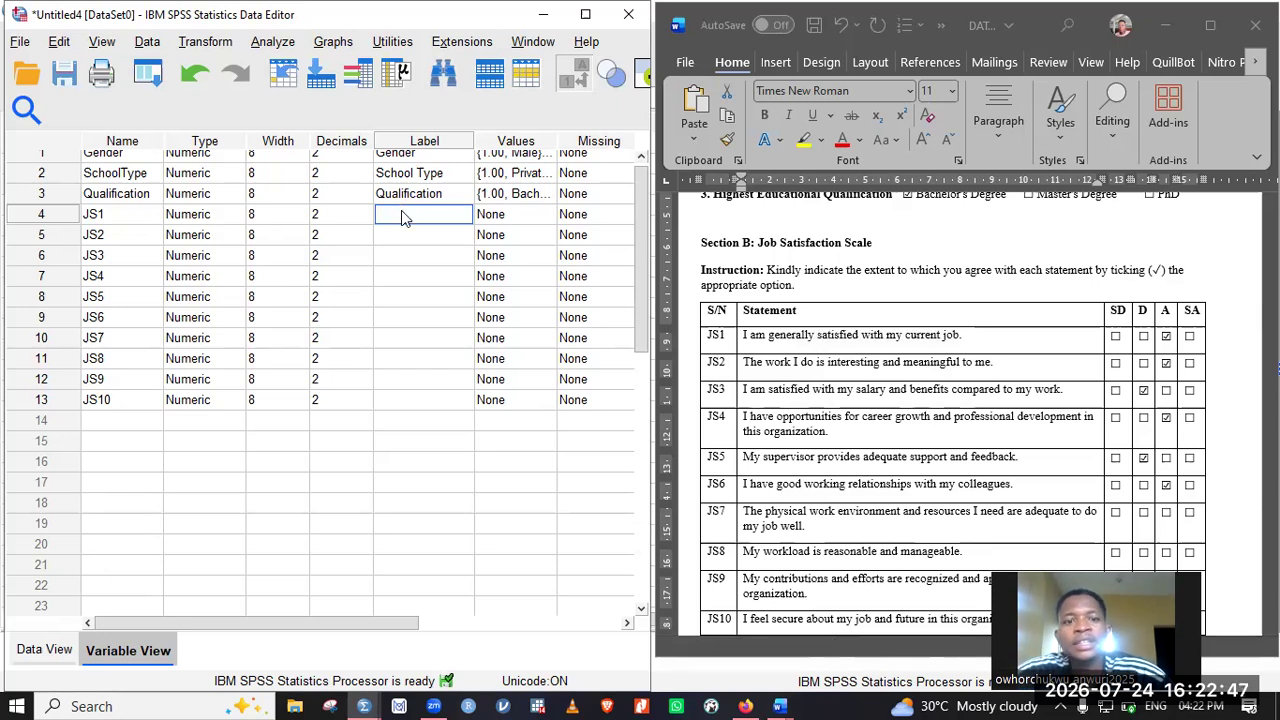
right_click(407, 216)
click(457, 334)
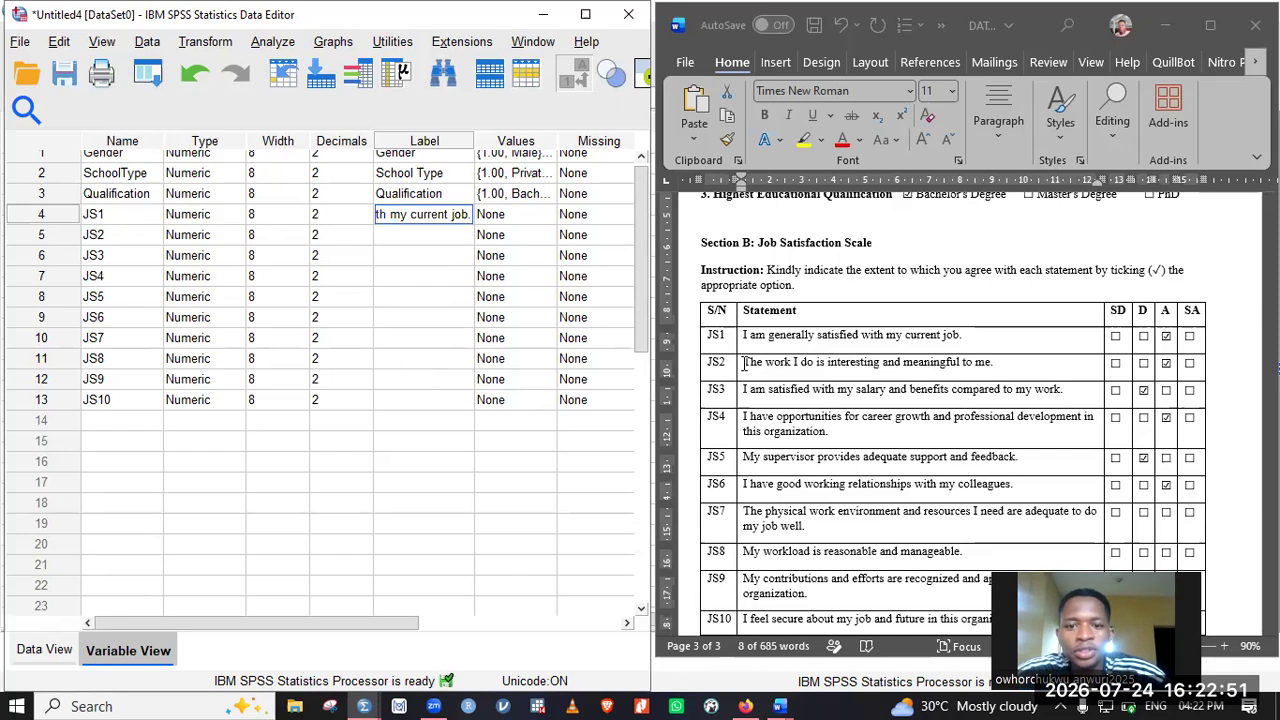
Copy the JS2 to JS10 statements from the Job Satisfaction Scale table in the Word document
drag(744, 362, 879, 485)
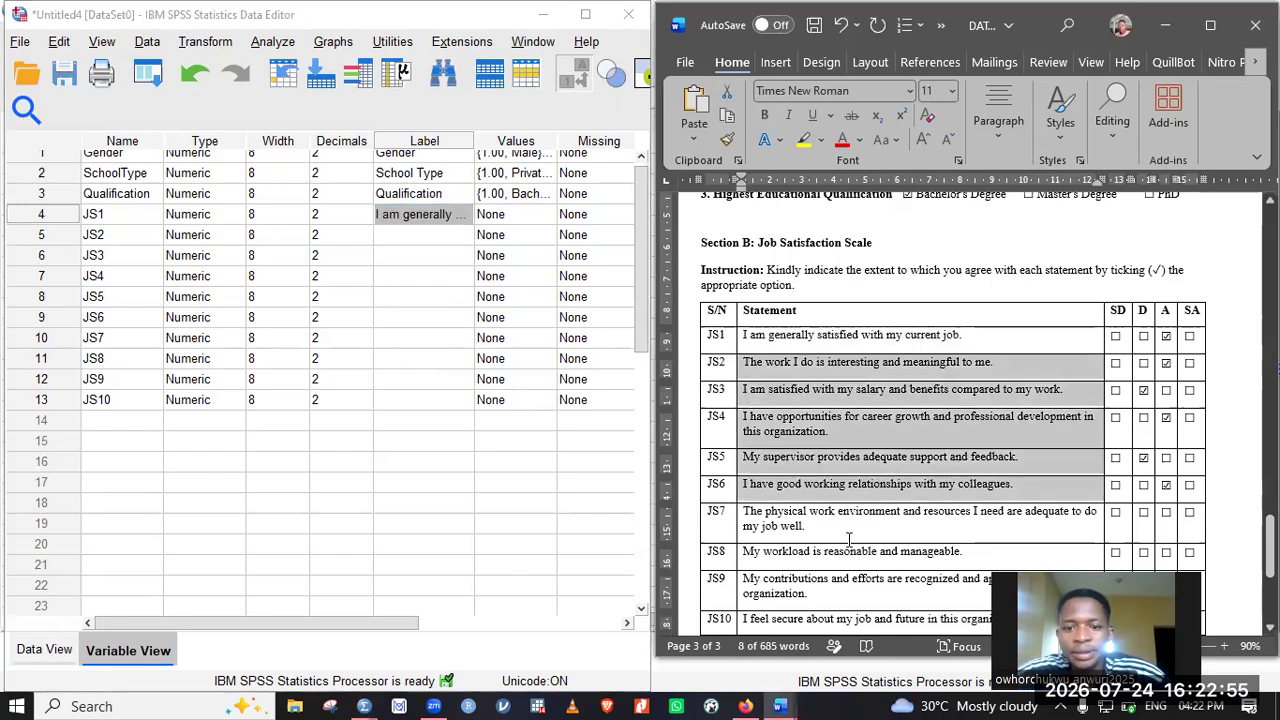
shift+click(845, 620)
key(ctrl+c)
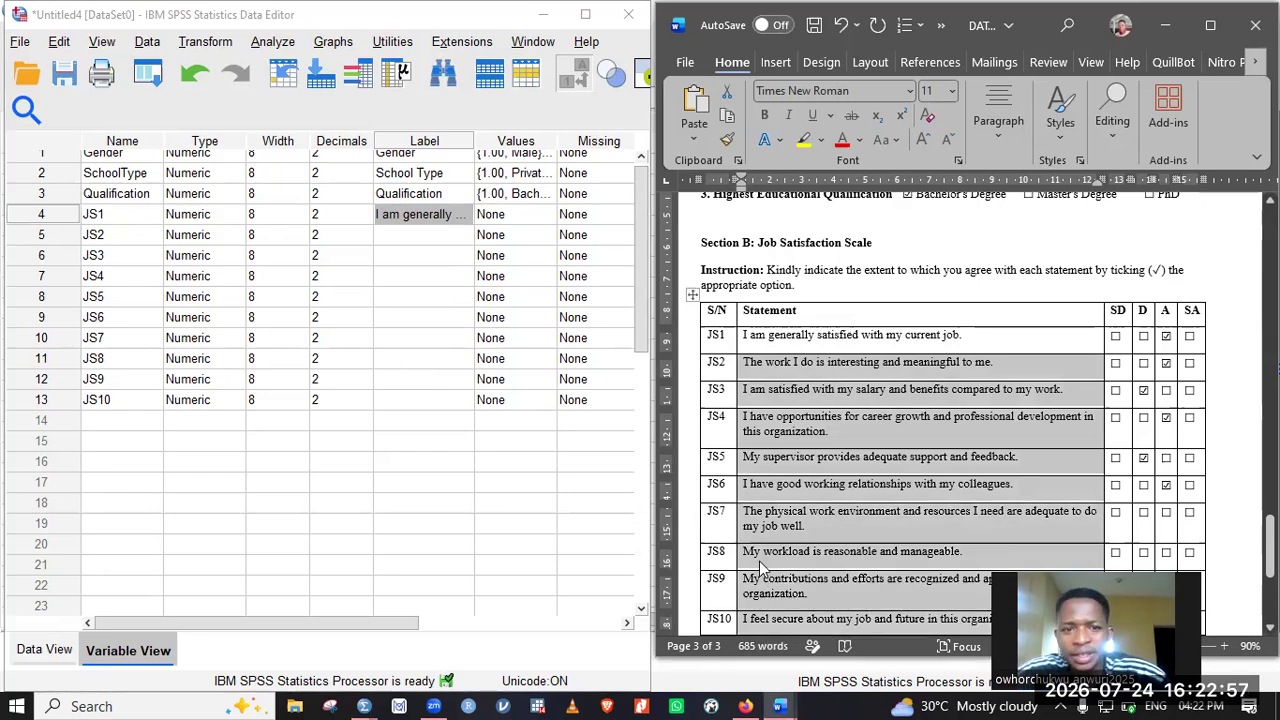
Switch to SPSS and paste the copied statements as the labels of variables JS2 through JS10
drag(420, 244, 421, 297)
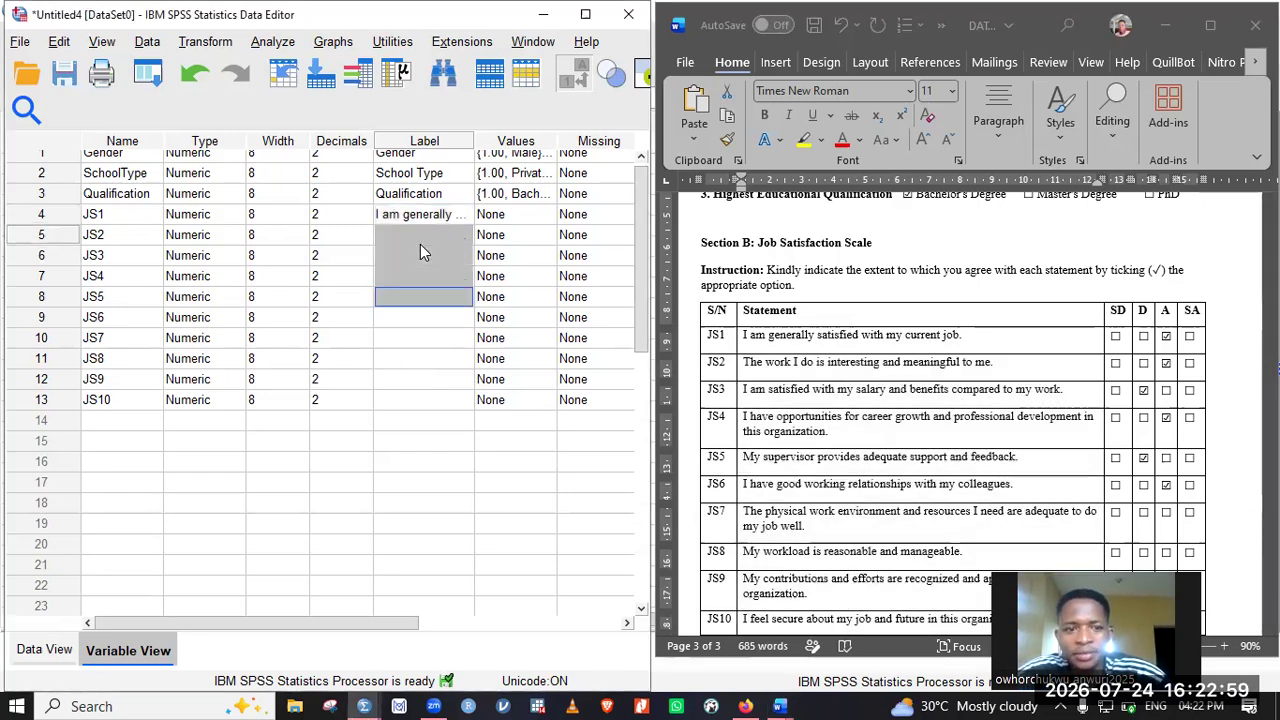
key(shift+Down)
key(shift+Down)
key(shift+Down)
key(shift+Down)
key(shift+Down)
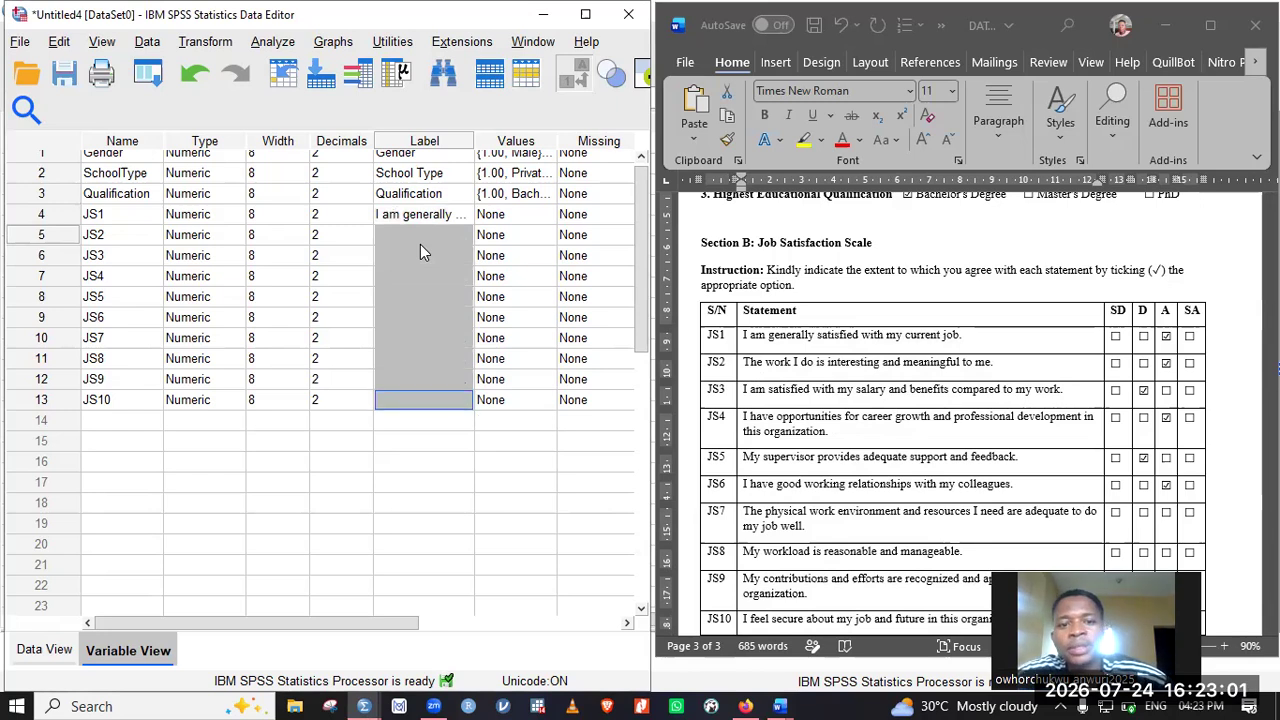
key(ctrl+v)
right_click(420, 244)
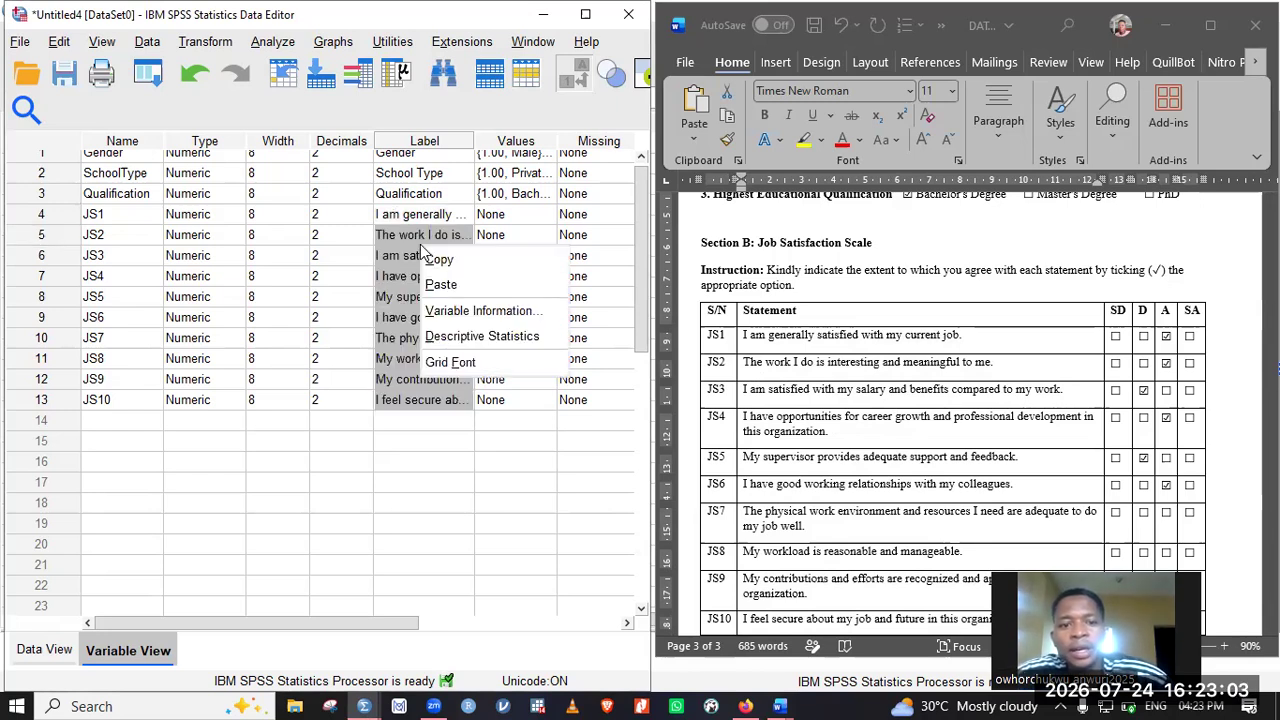
click(446, 448)
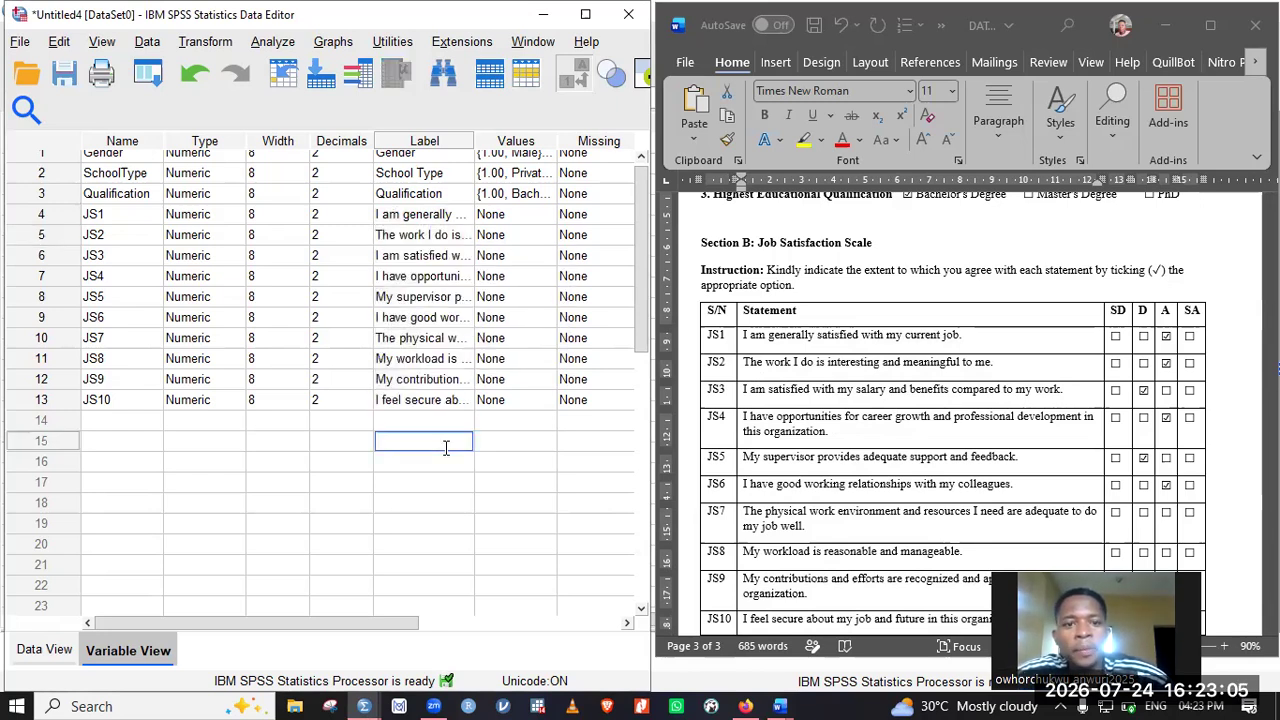
Show the empty data grid in SPSS and bring up the DATASET table in the Word document
drag(240, 621, 428, 625)
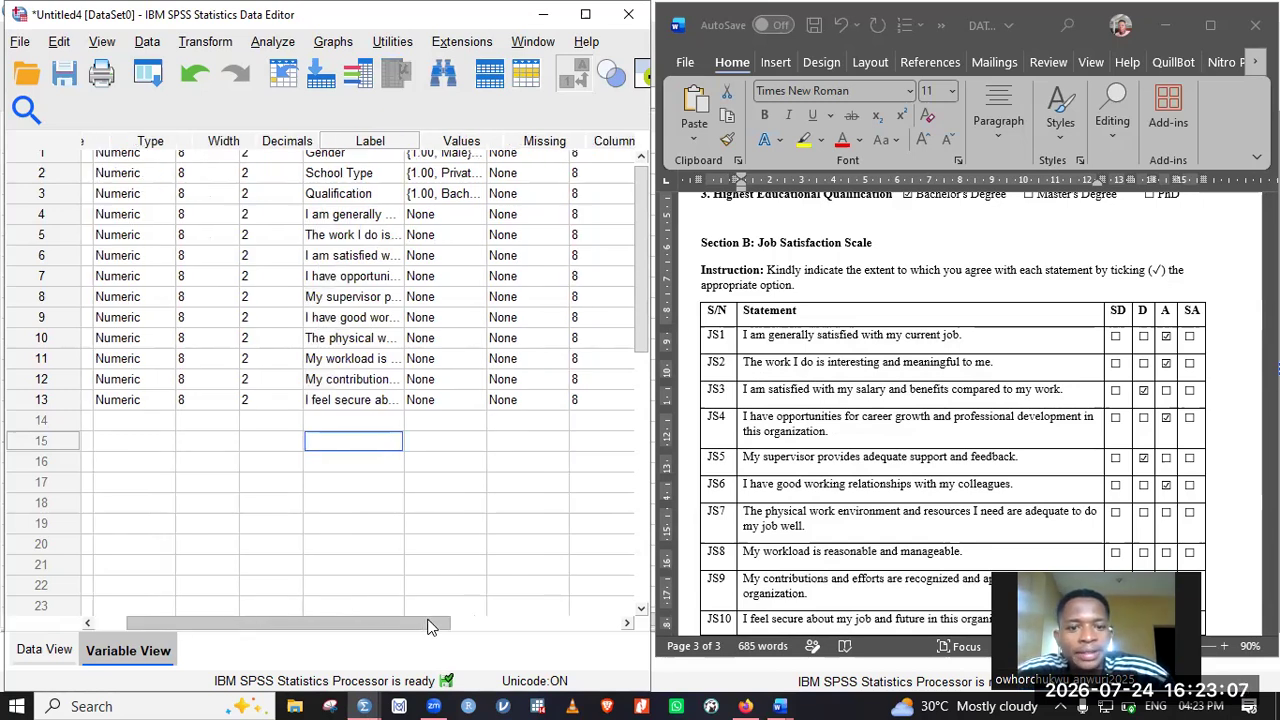
click(214, 622)
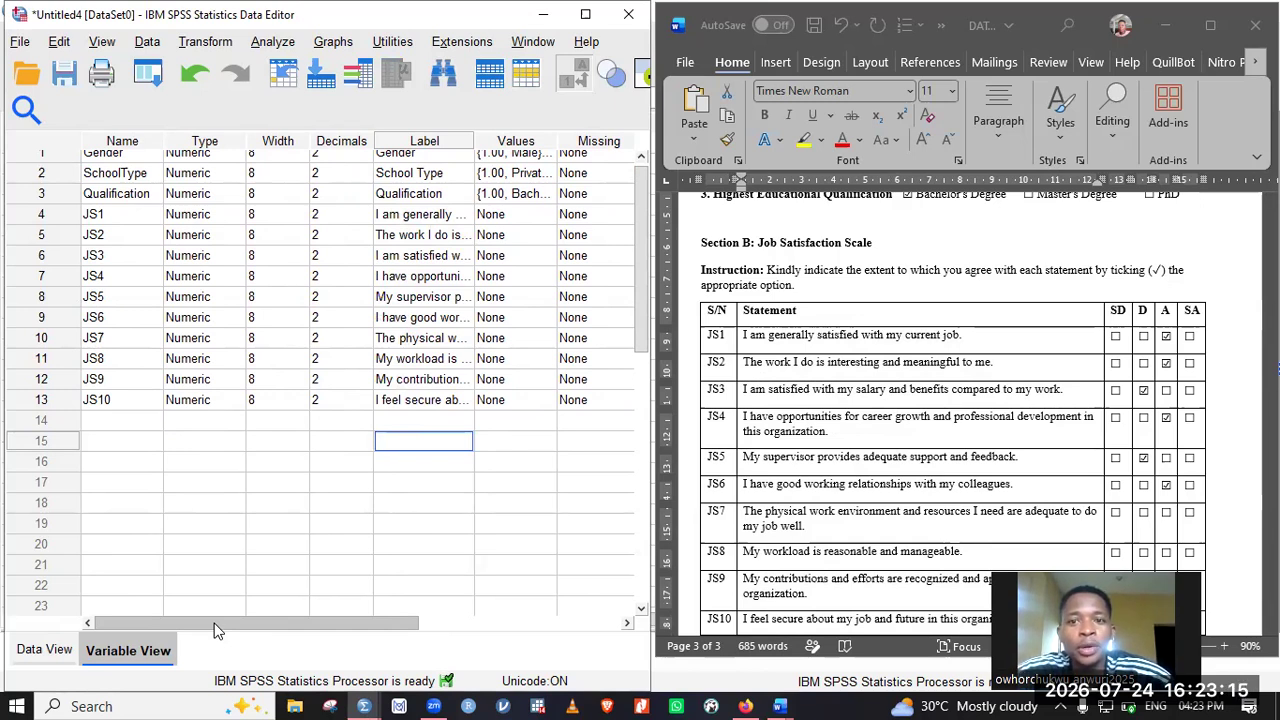
click(45, 651)
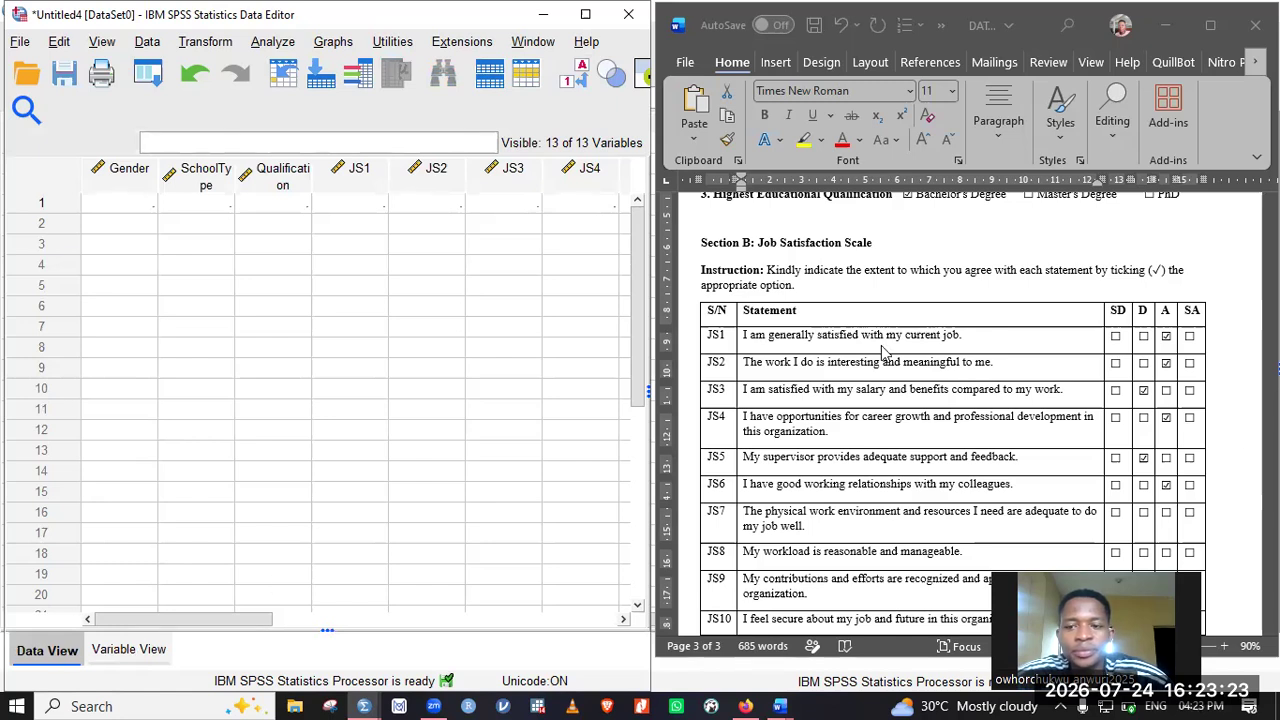
click(1221, 319)
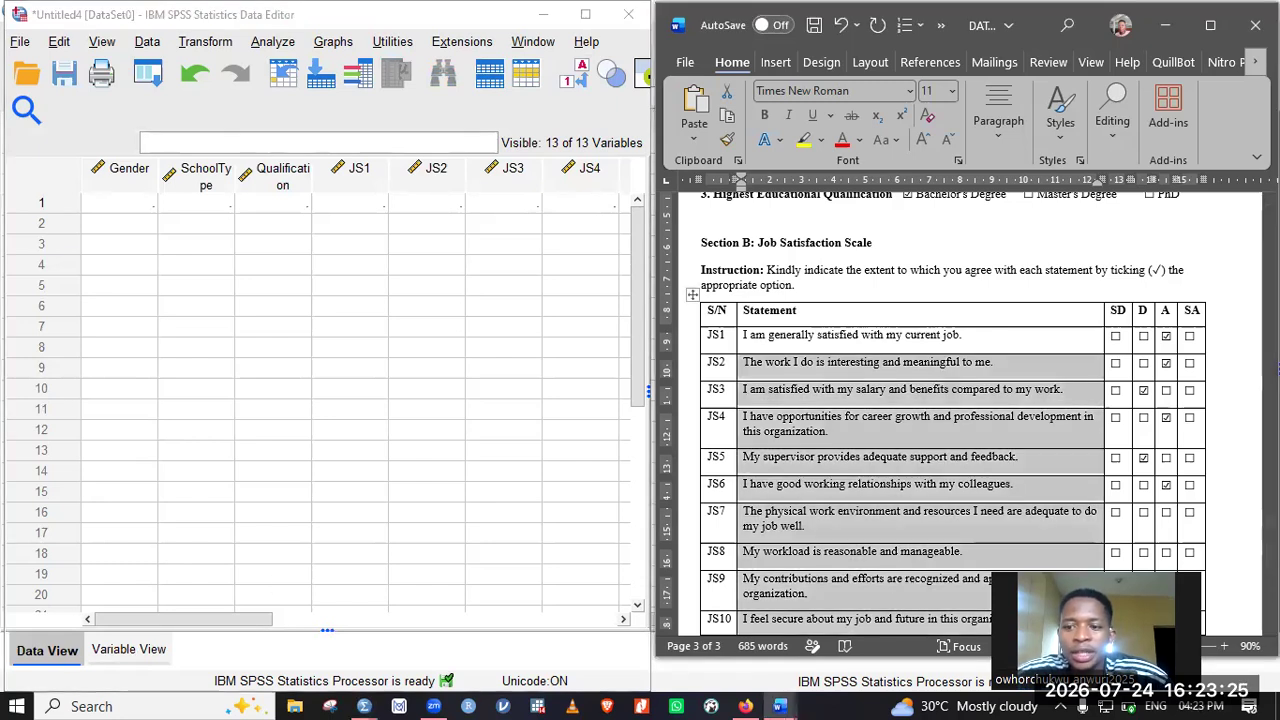
scroll(1221, 400, down, 3)
drag(1270, 573, 1270, 403)
scroll(950, 400, down, 1)
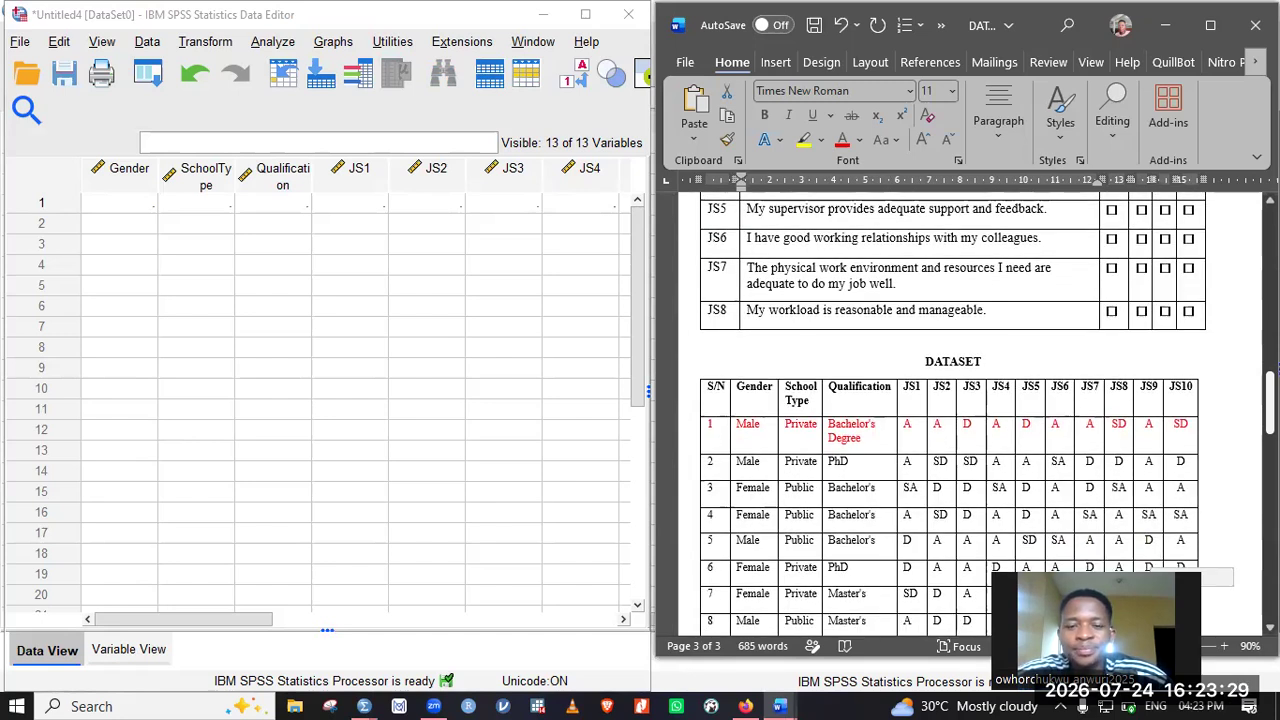
scroll(950, 400, up, 3)
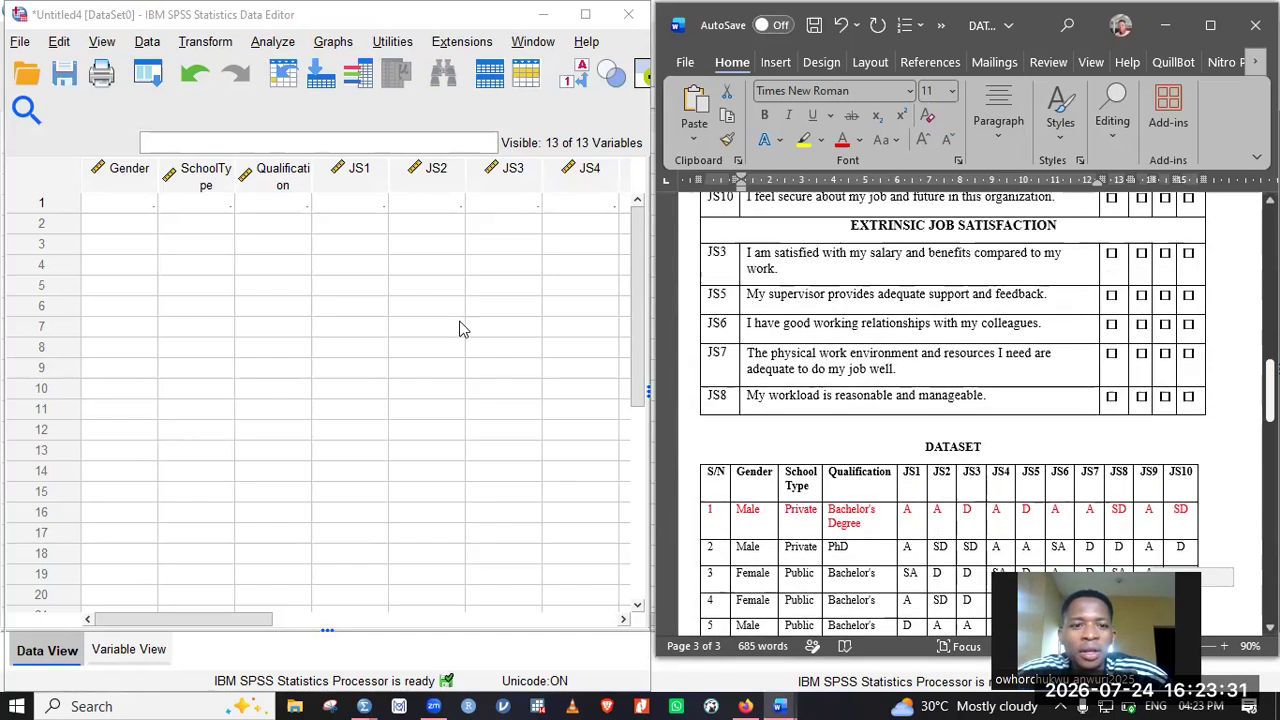
Reposition and resize the SPSS Data Editor window, and enter 1 as the Gender of case 1
drag(190, 20, 200, 74)
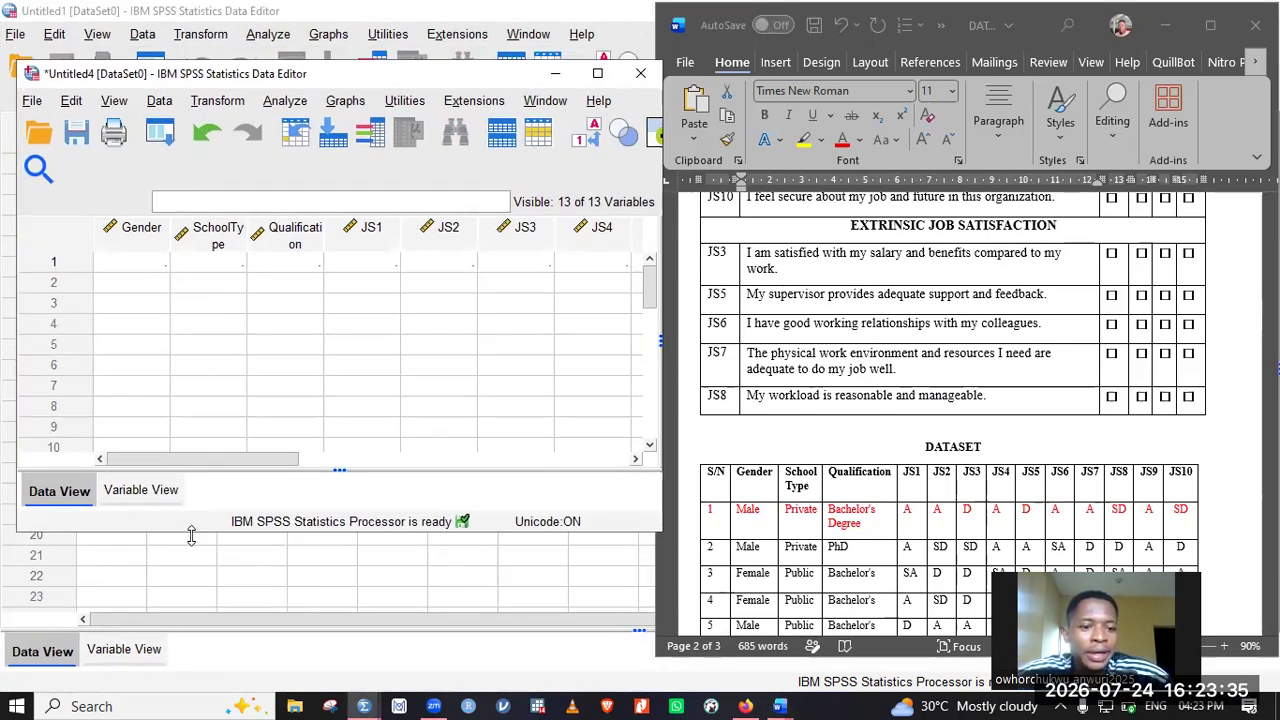
drag(191, 535, 181, 674)
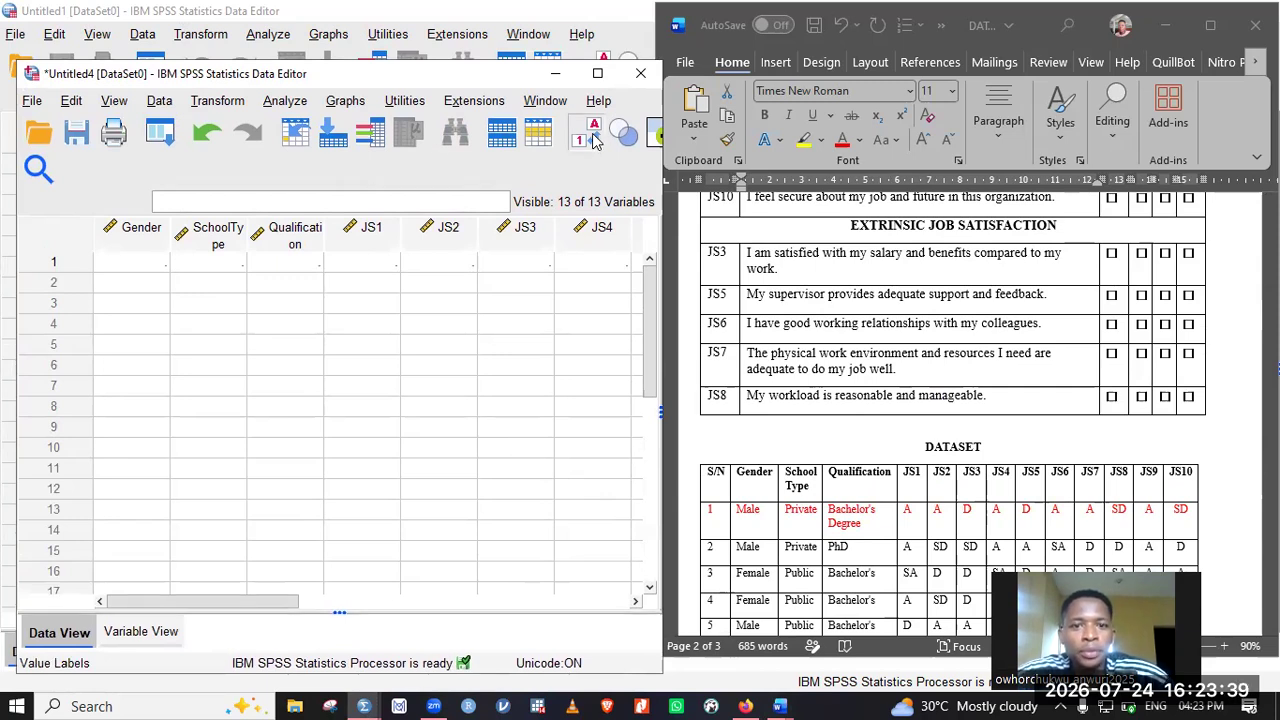
click(143, 268)
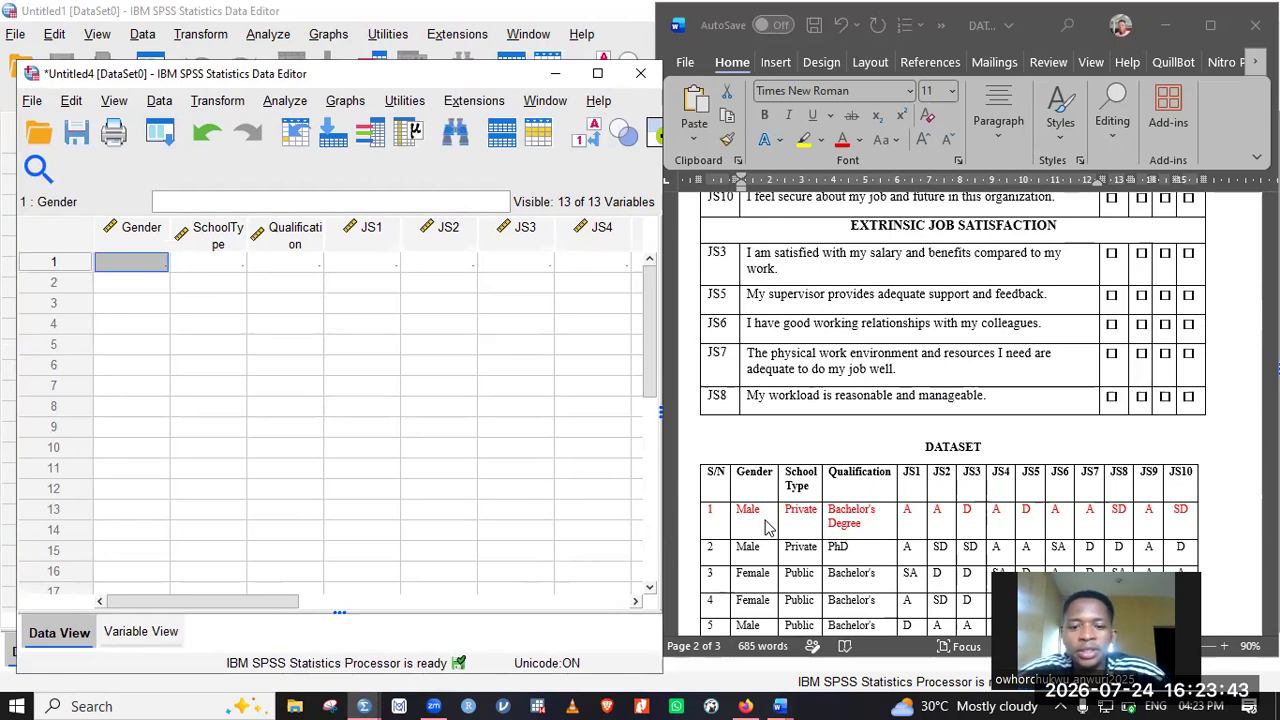
text(1)
key(Return)
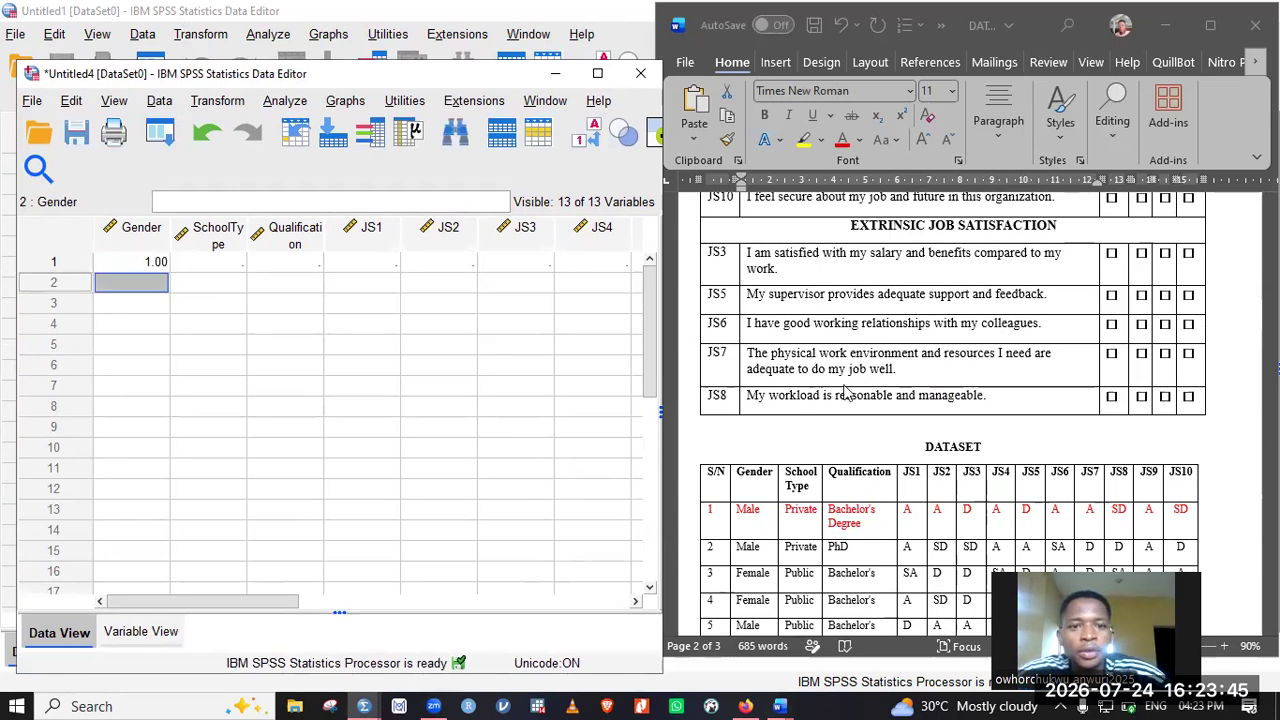
Toggle the value labels display on and off to compare the Gender code with its label, leaving numeric codes shown
click(591, 137)
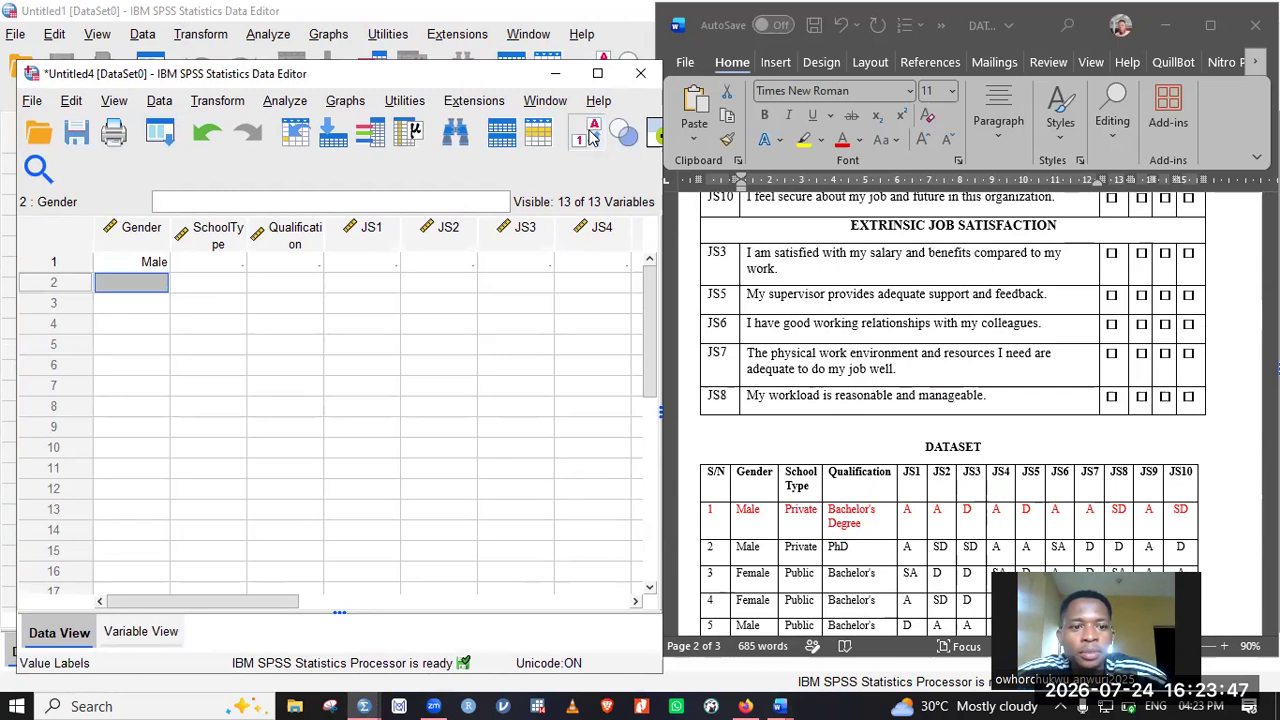
click(591, 137)
click(591, 137)
click(591, 137)
click(593, 138)
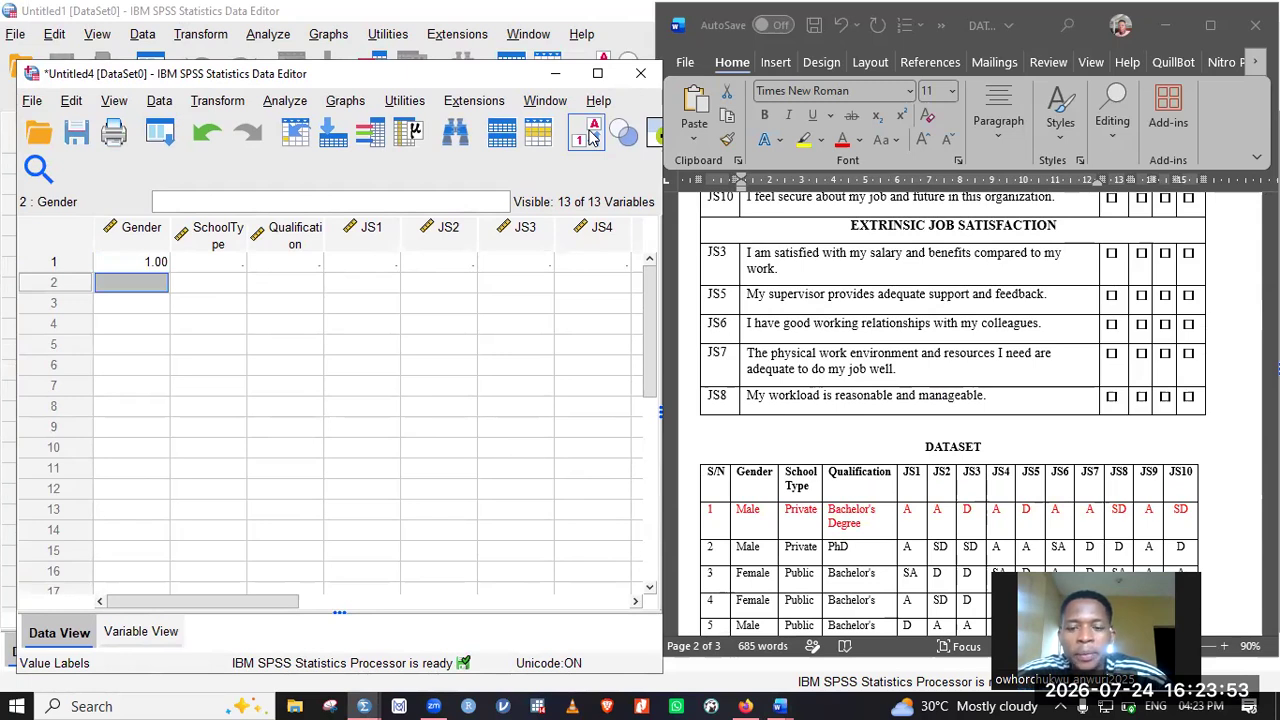
click(592, 137)
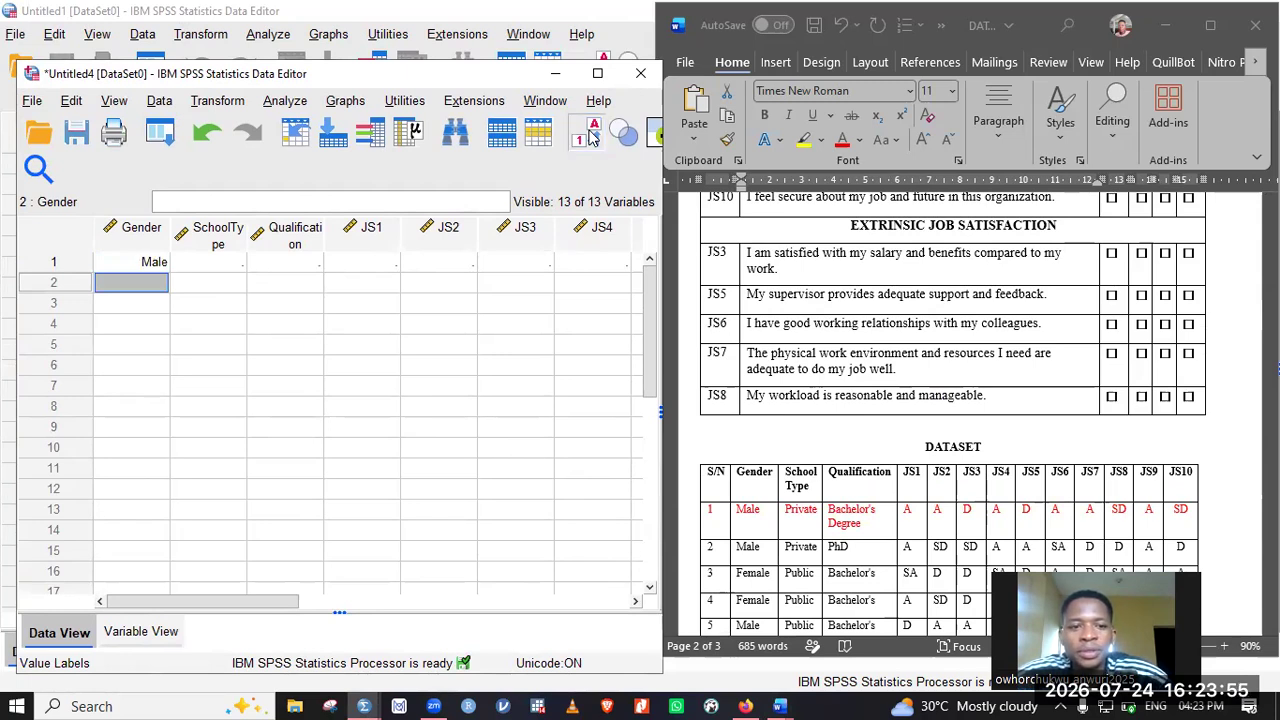
click(592, 137)
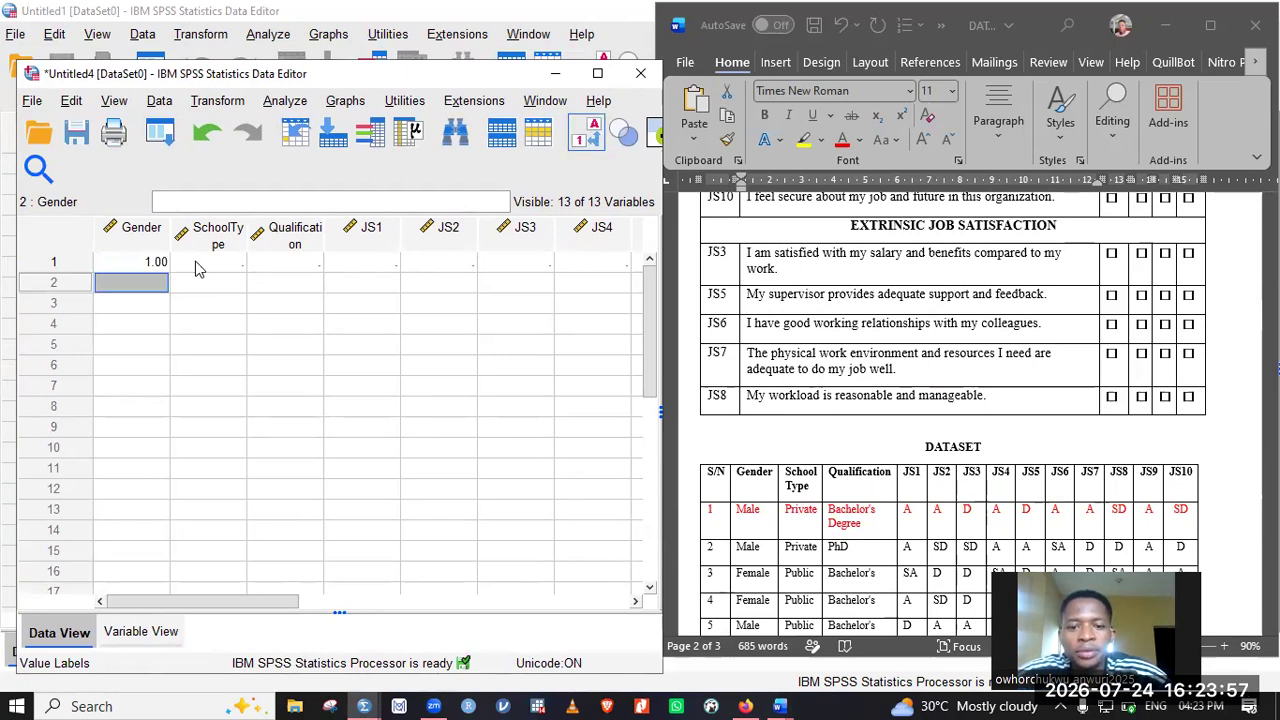
Check the Coding Key in the Word document and enter 1 as the SchoolType of case 1
key(Tab)
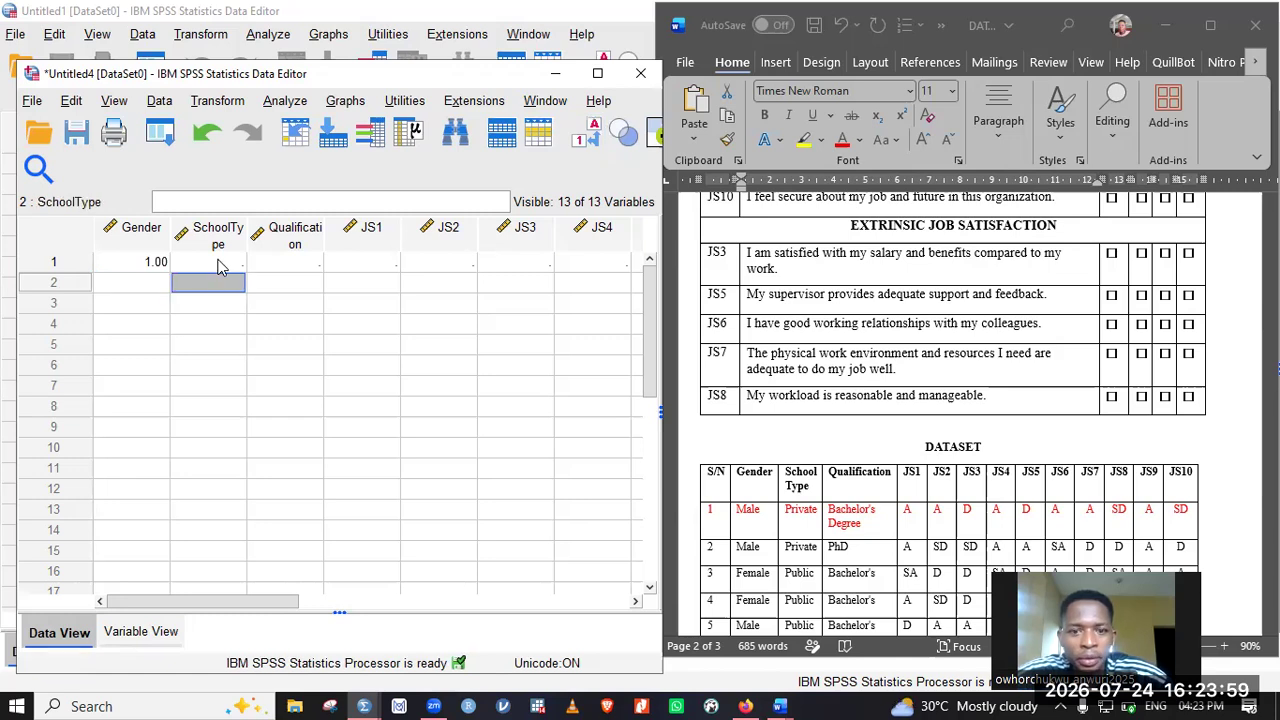
click(221, 264)
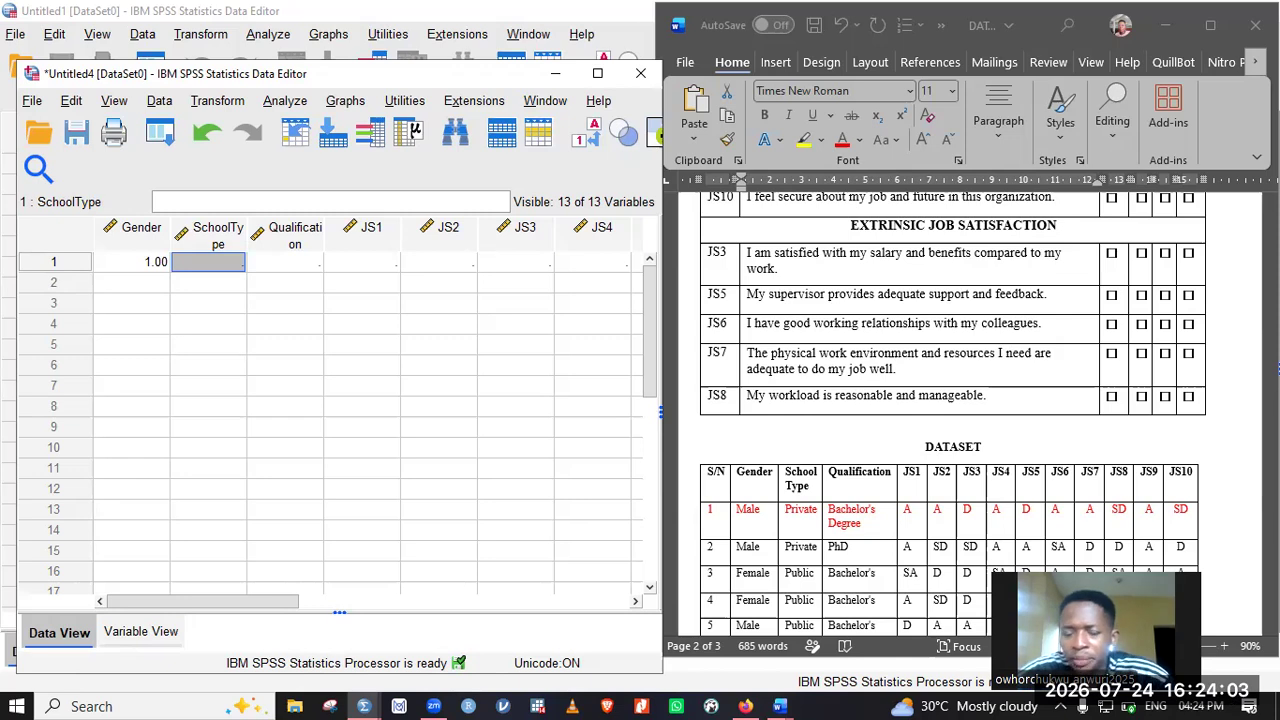
click(953, 425)
scroll(953, 425, down, 10)
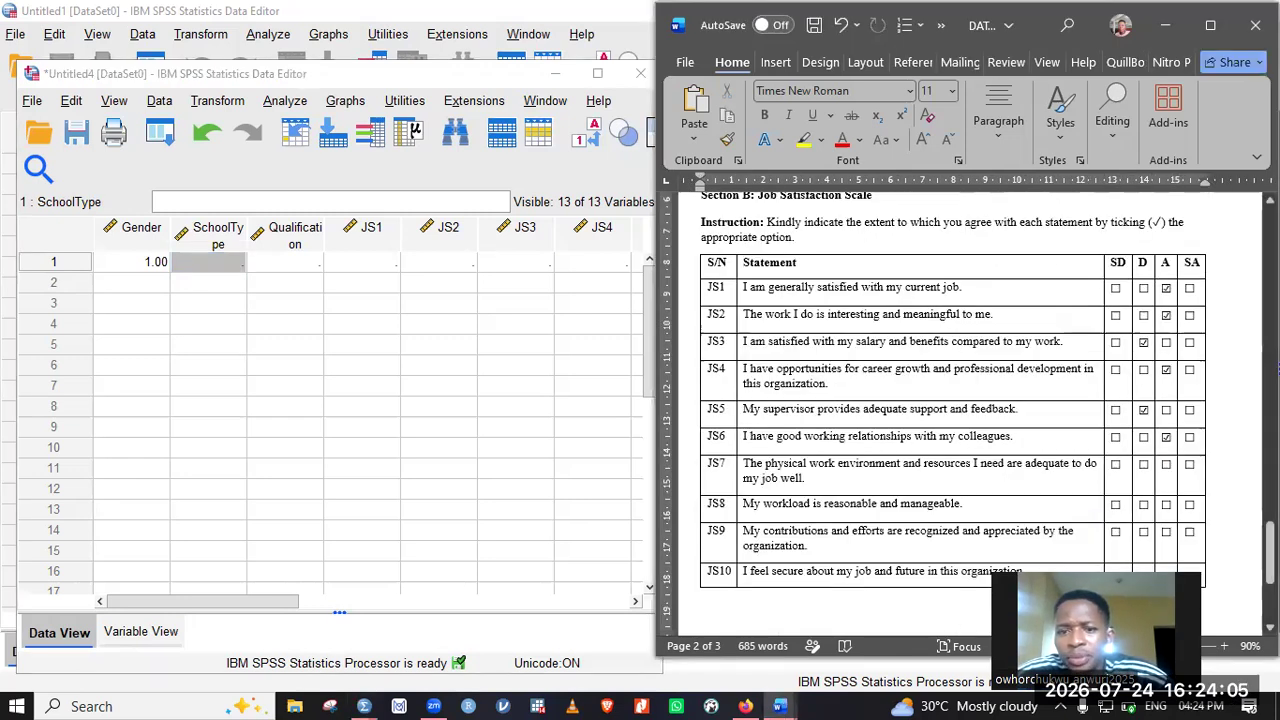
scroll(970, 410, up, 5)
scroll(970, 410, up, 3)
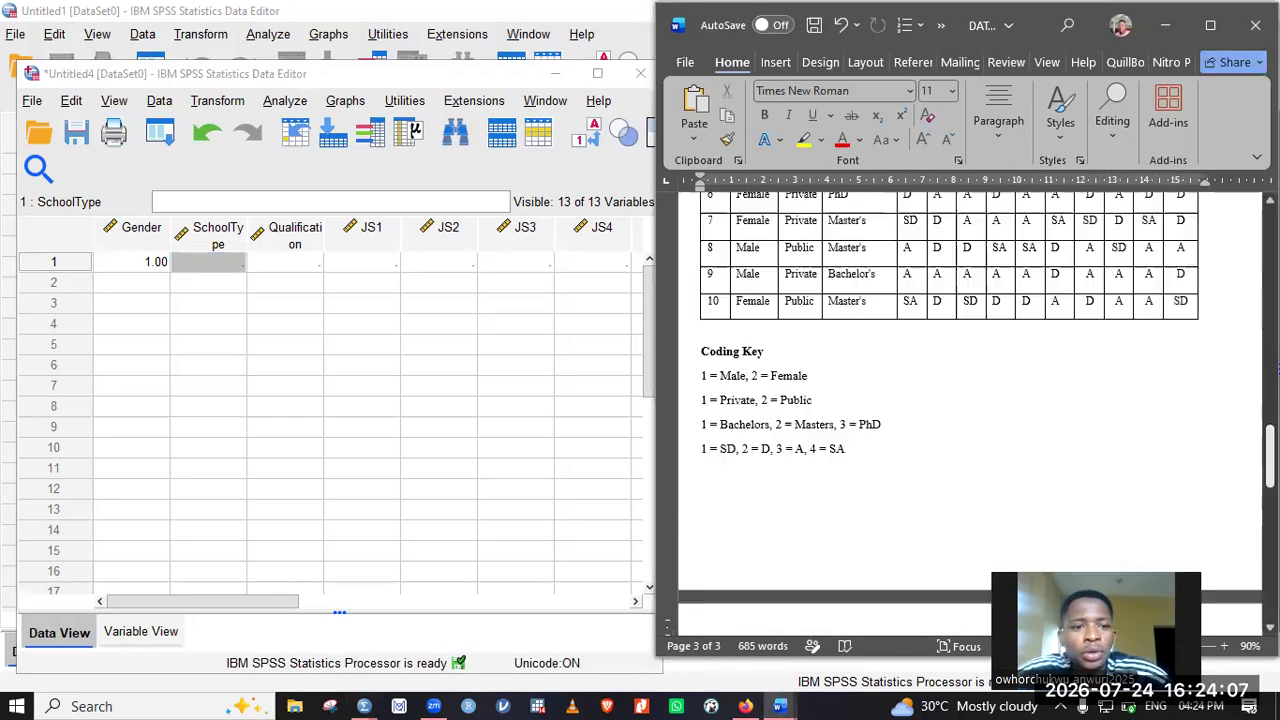
click(220, 266)
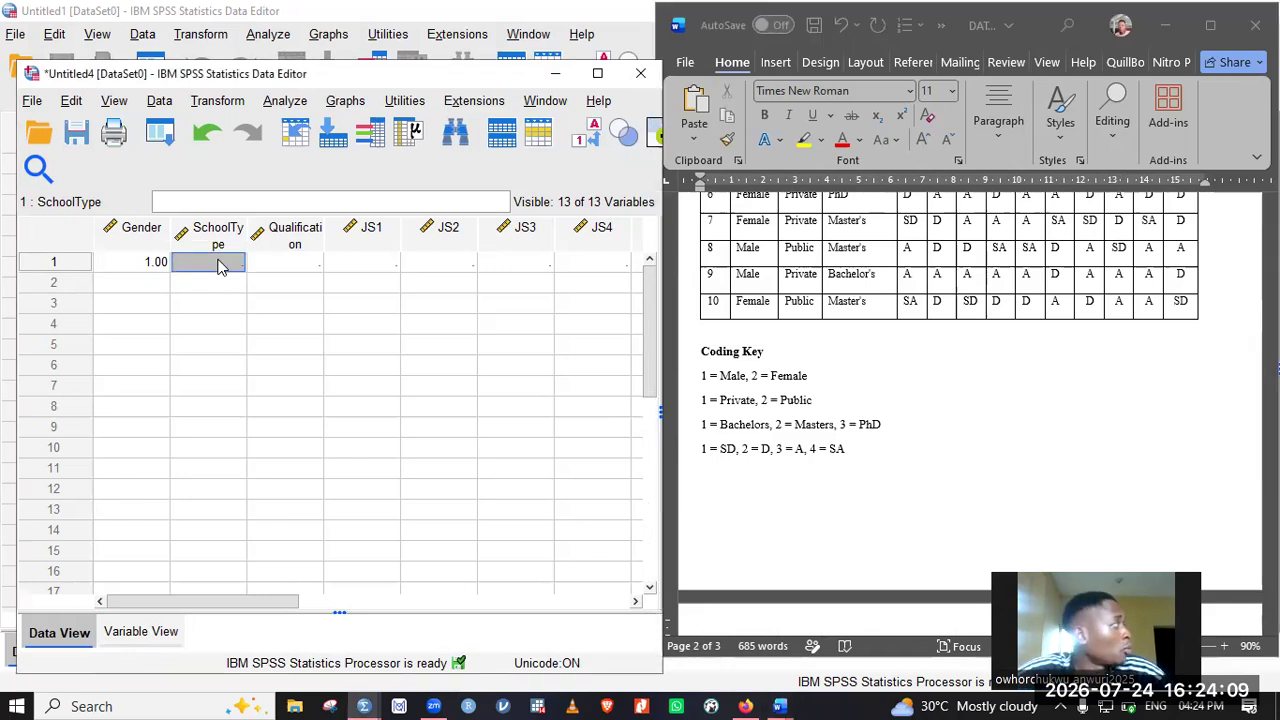
text(1)
key(Return)
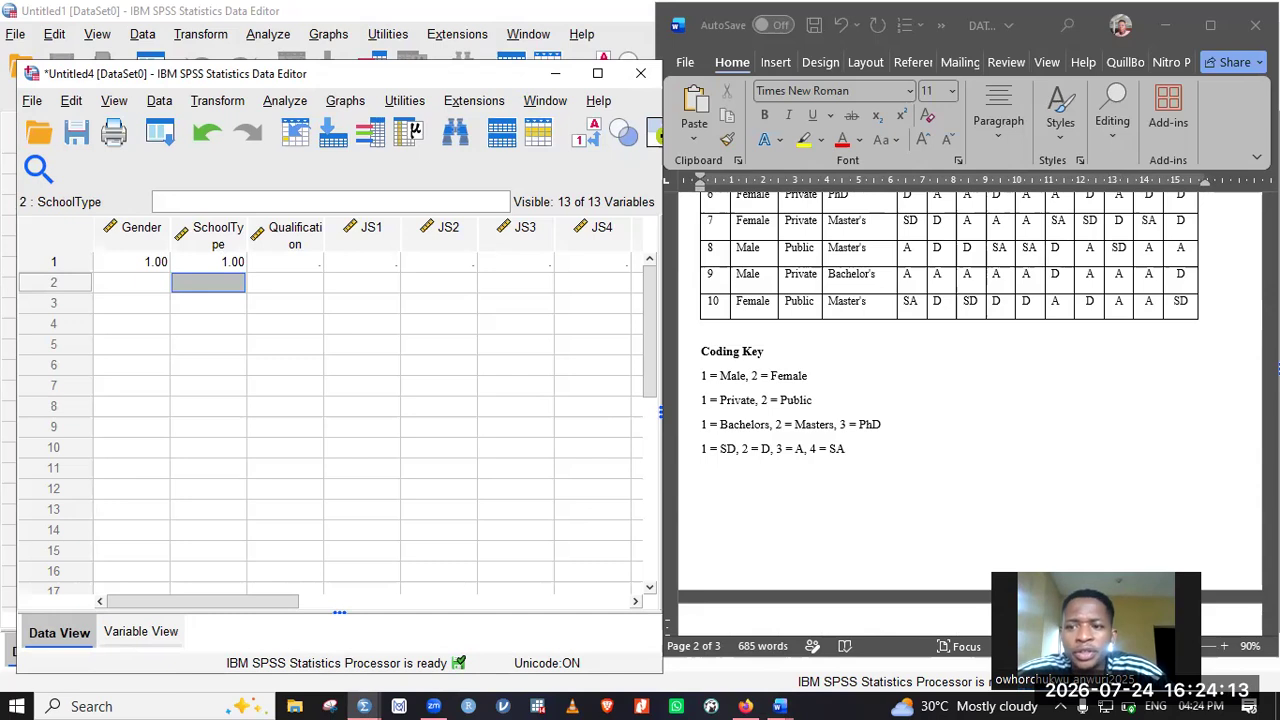
Bring the first respondent's row of the DATASET table into view and enter 1 as the Qualification of case 1
click(1198, 343)
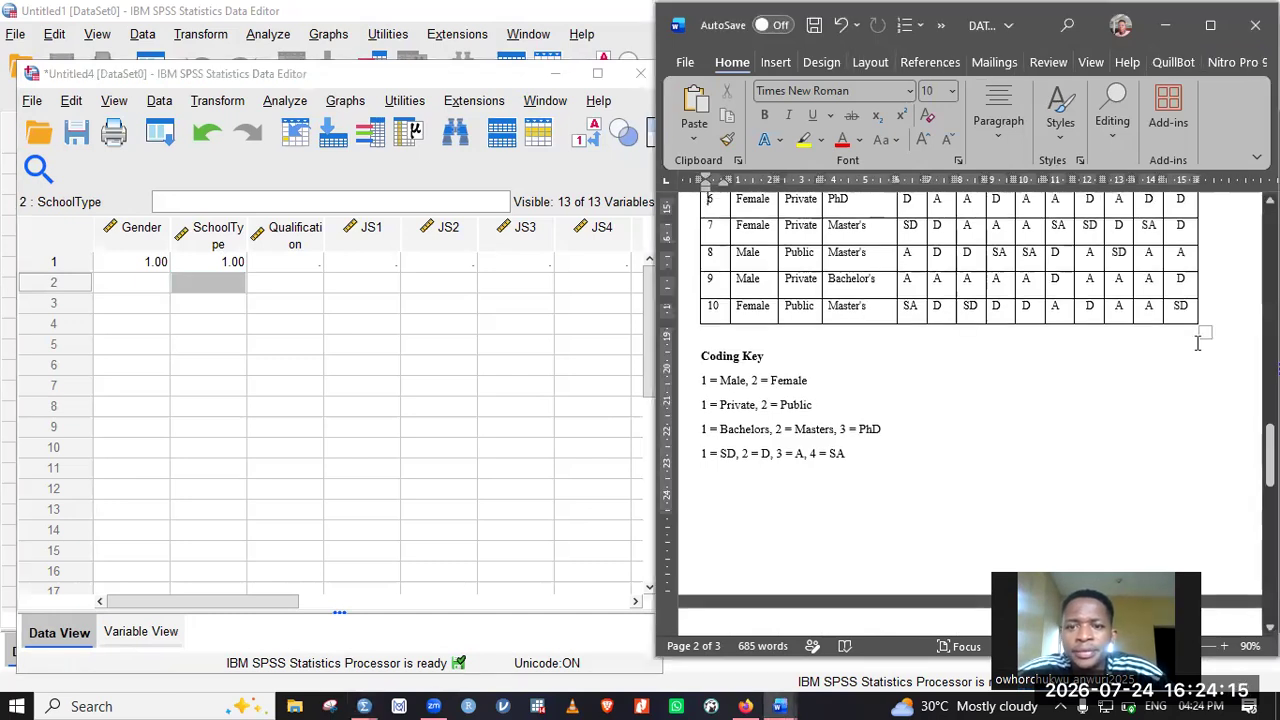
scroll(1195, 343, up, 3)
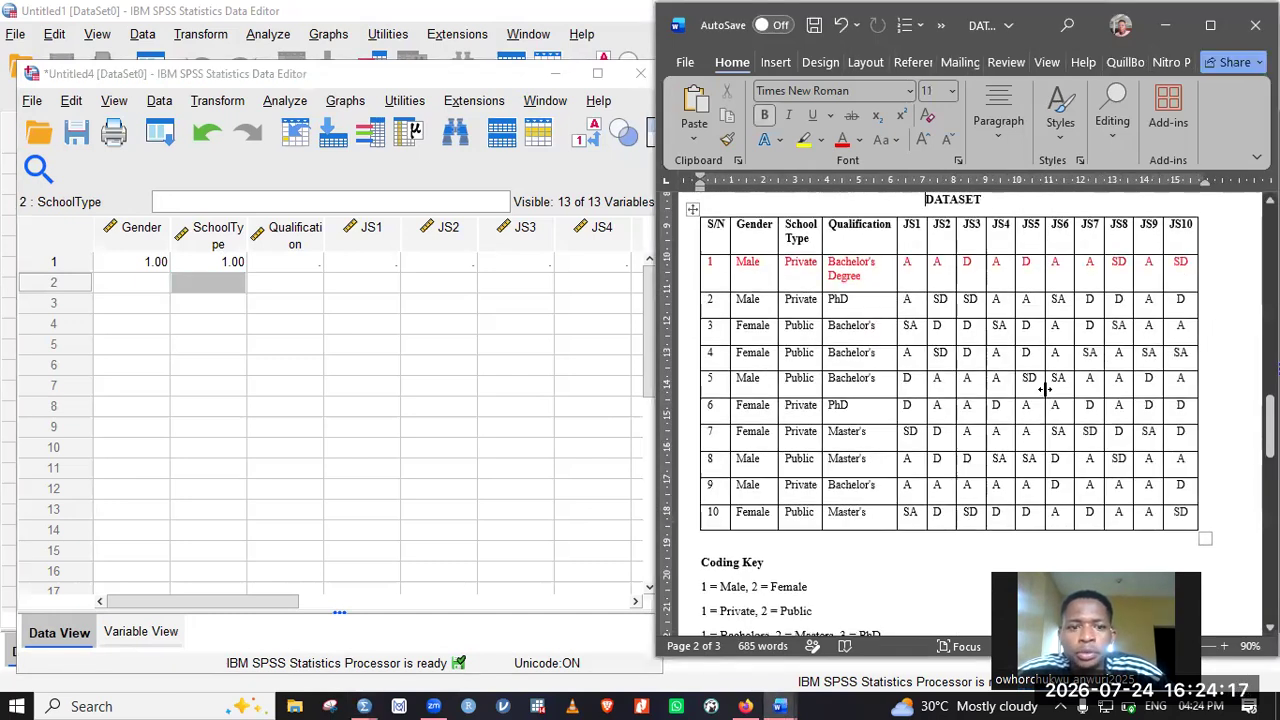
click(290, 265)
text(1)
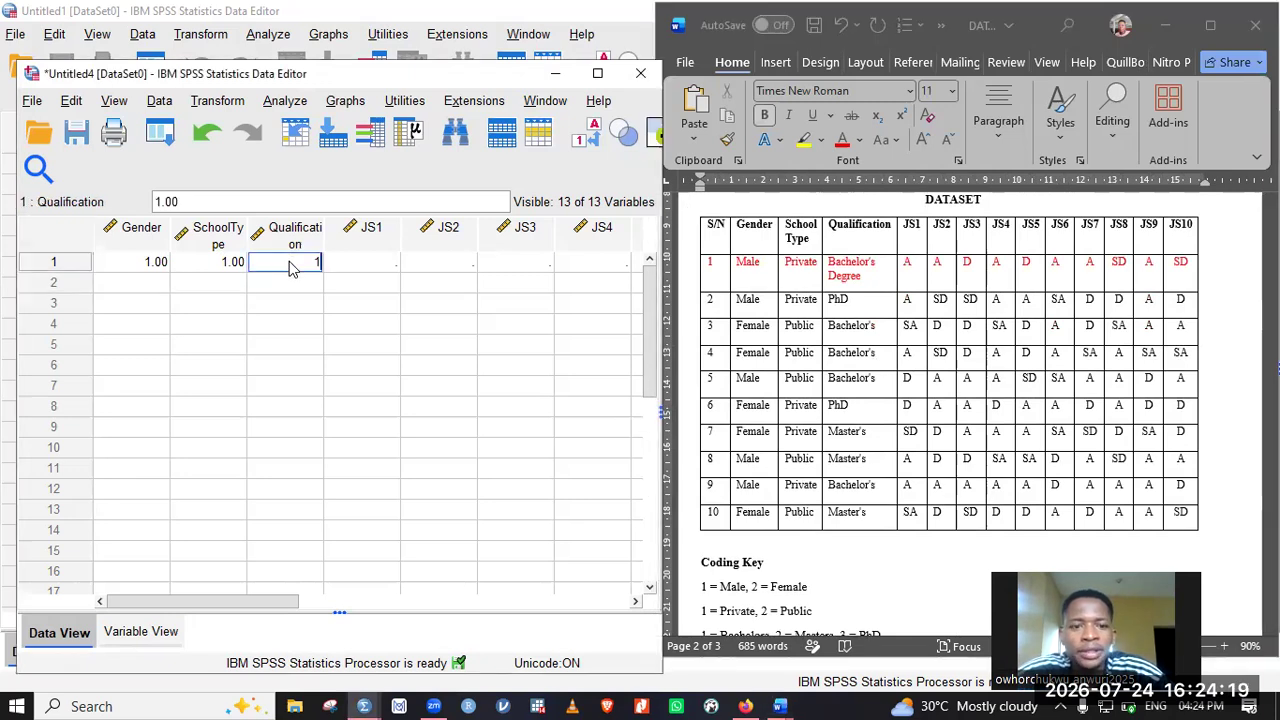
click(290, 266)
key(Tab)
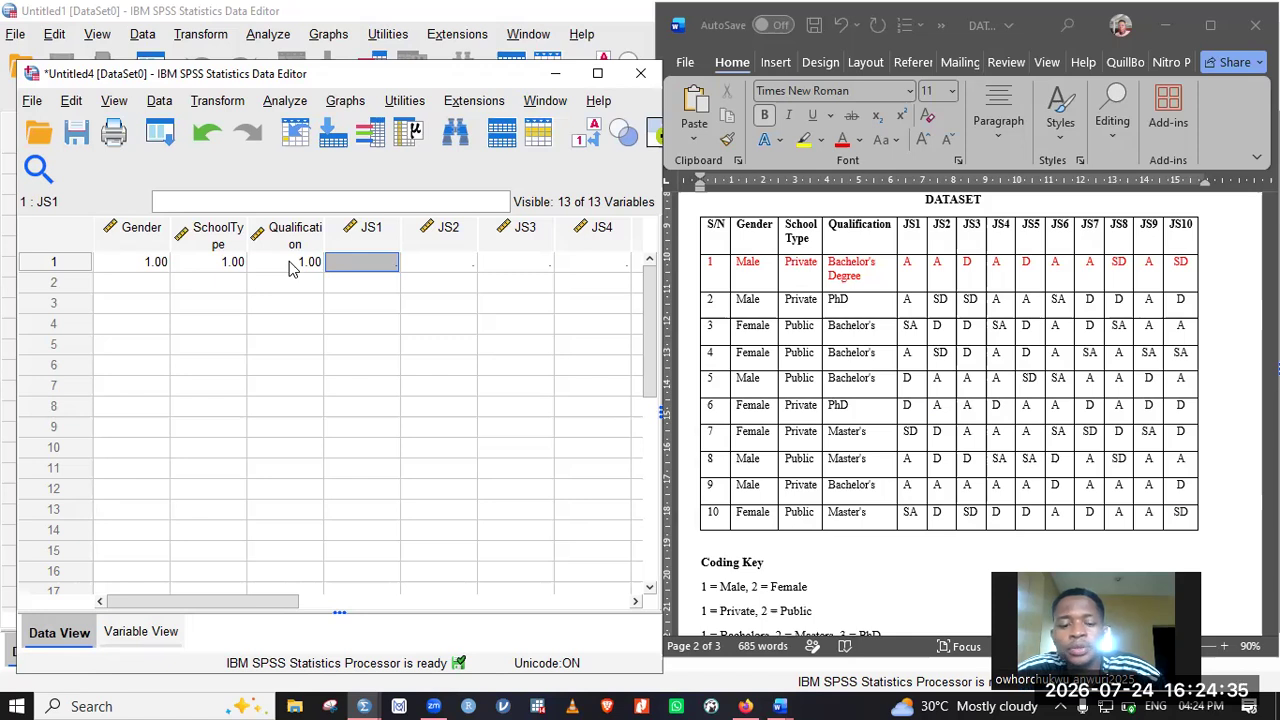
Enter case 1's responses for JS1 to JS4 as 3, 3, 2 and 3
text(3)
key(Tab)
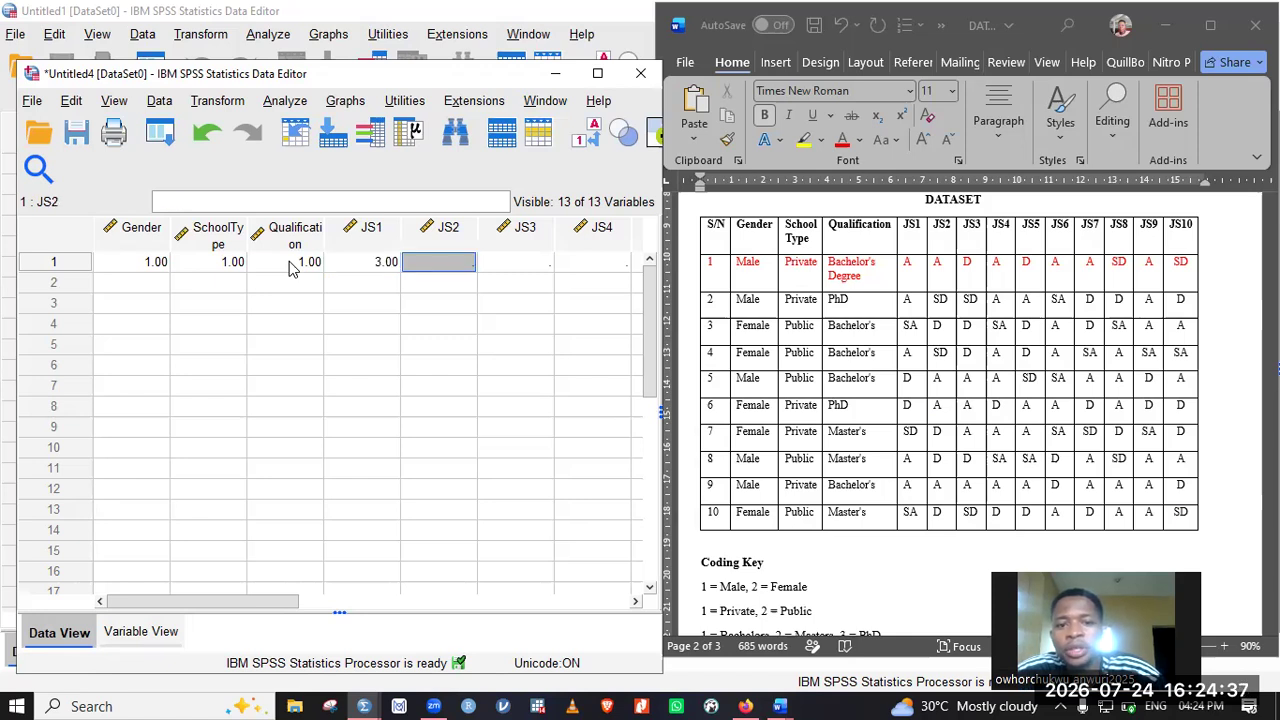
text(3)
key(Tab)
text(2)
key(Tab)
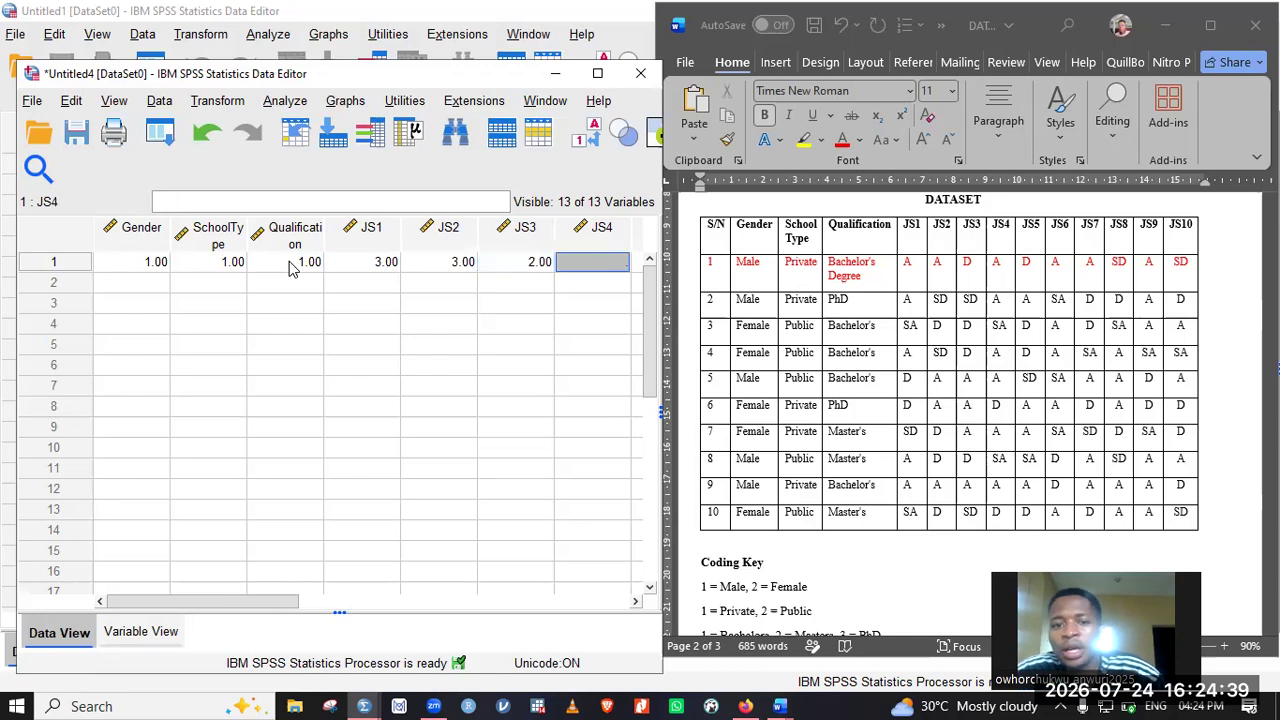
text(3)
key(Tab)
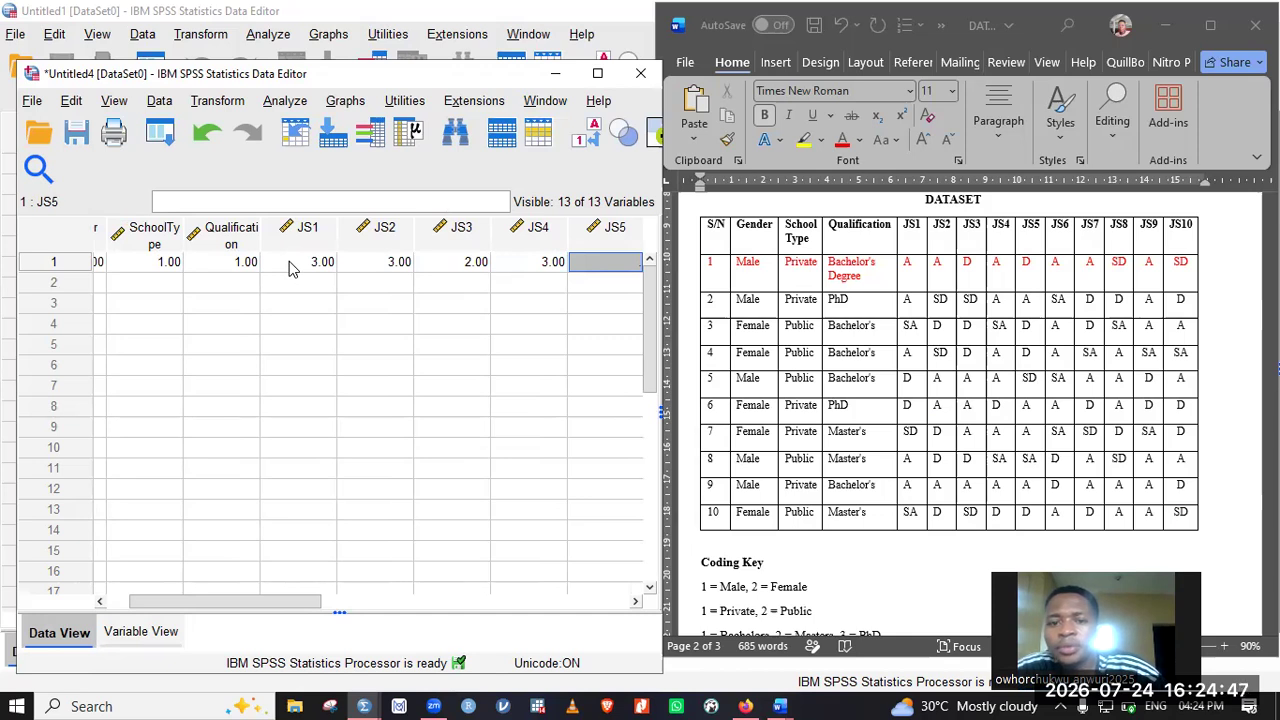
Enter case 1's responses for JS5 to JS10 as 3, 2, 3, 3, 1 and 3
text(3)
key(Tab)
text(2)
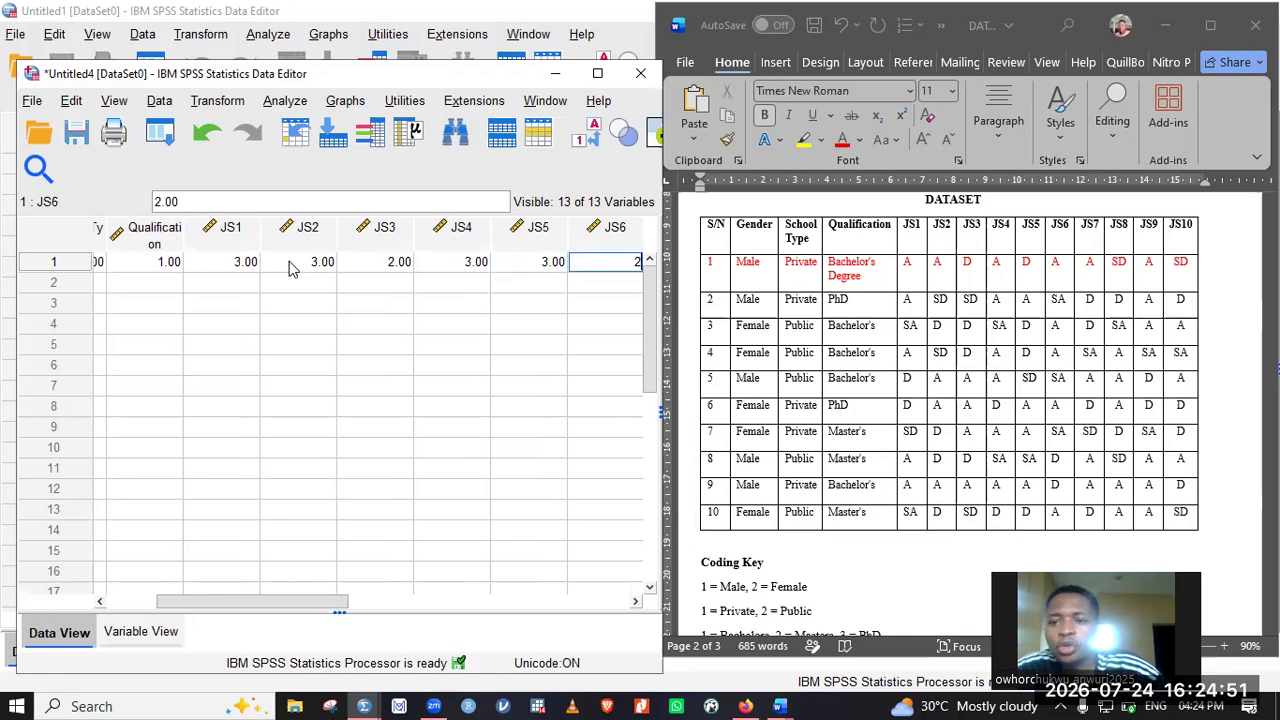
key(Tab)
text(3)
key(Tab)
key(Tab)
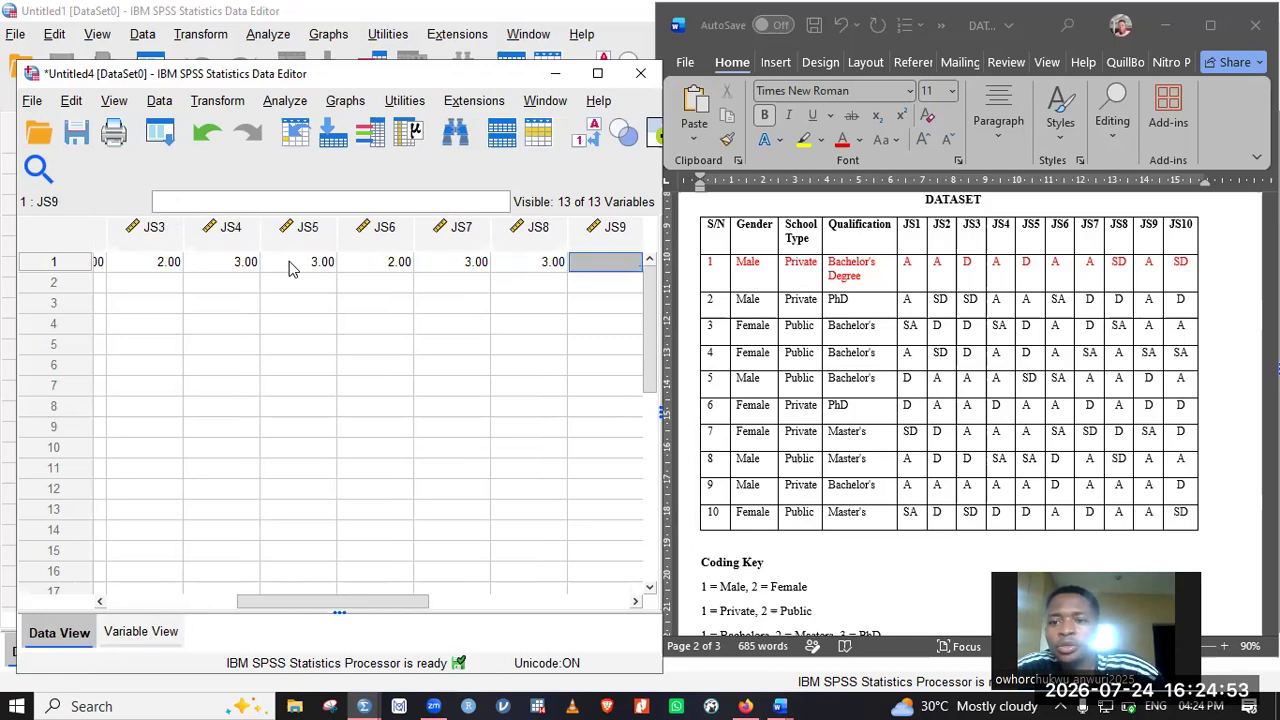
text(1)
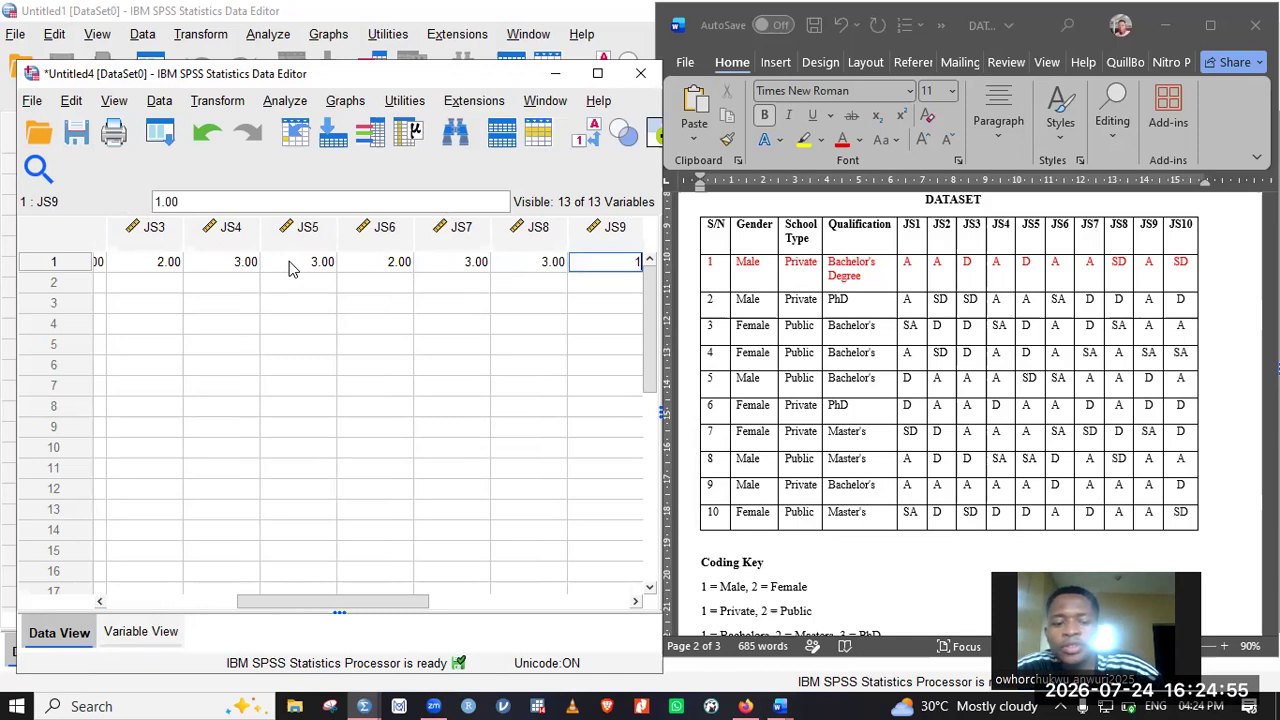
key(Tab)
text(3)
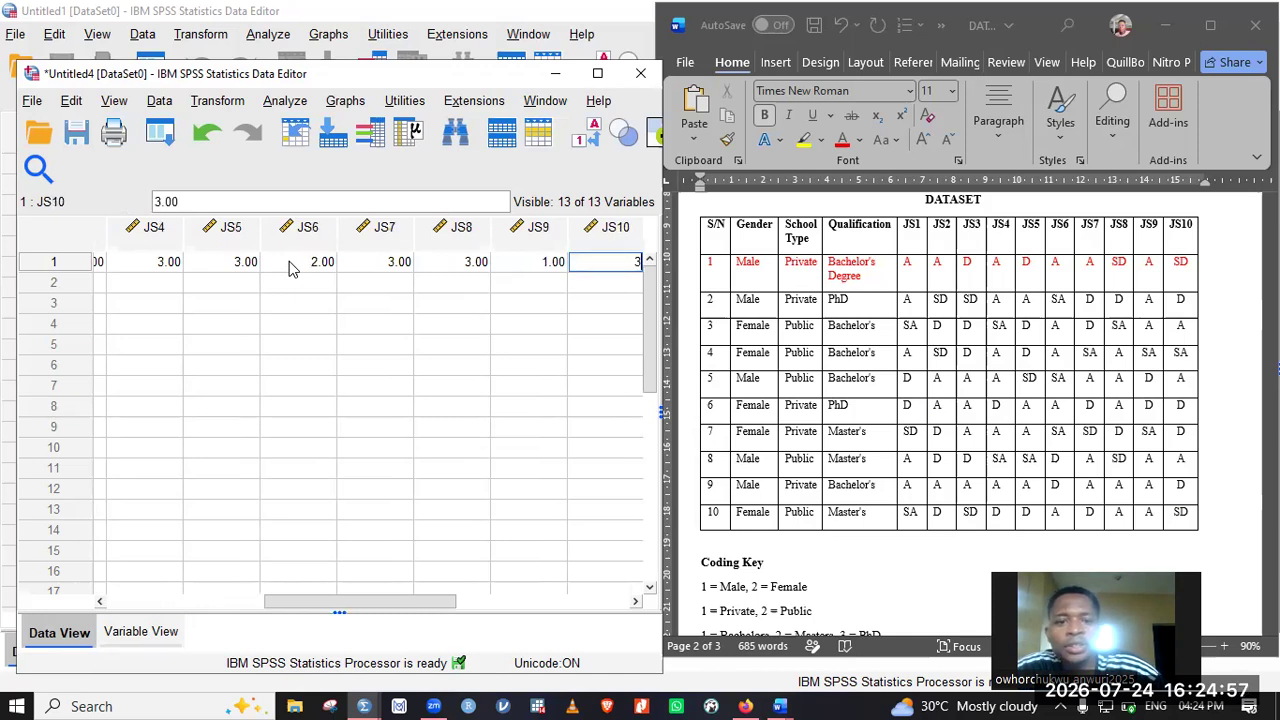
key(Tab)
Check case 1's entered JS codes one by one against the first respondent's row of the DATASET table
key(Left)
key(Left)
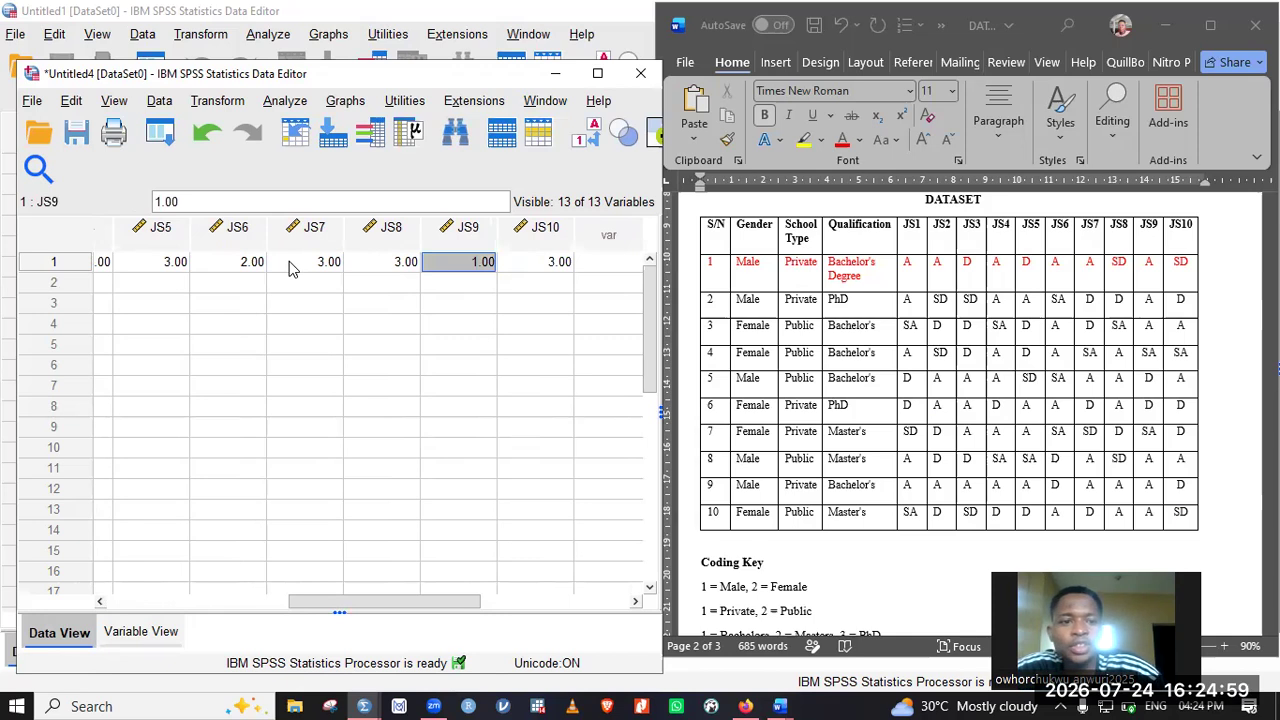
key(Home)
key(Right)
key(Right)
key(Right)
key(Right)
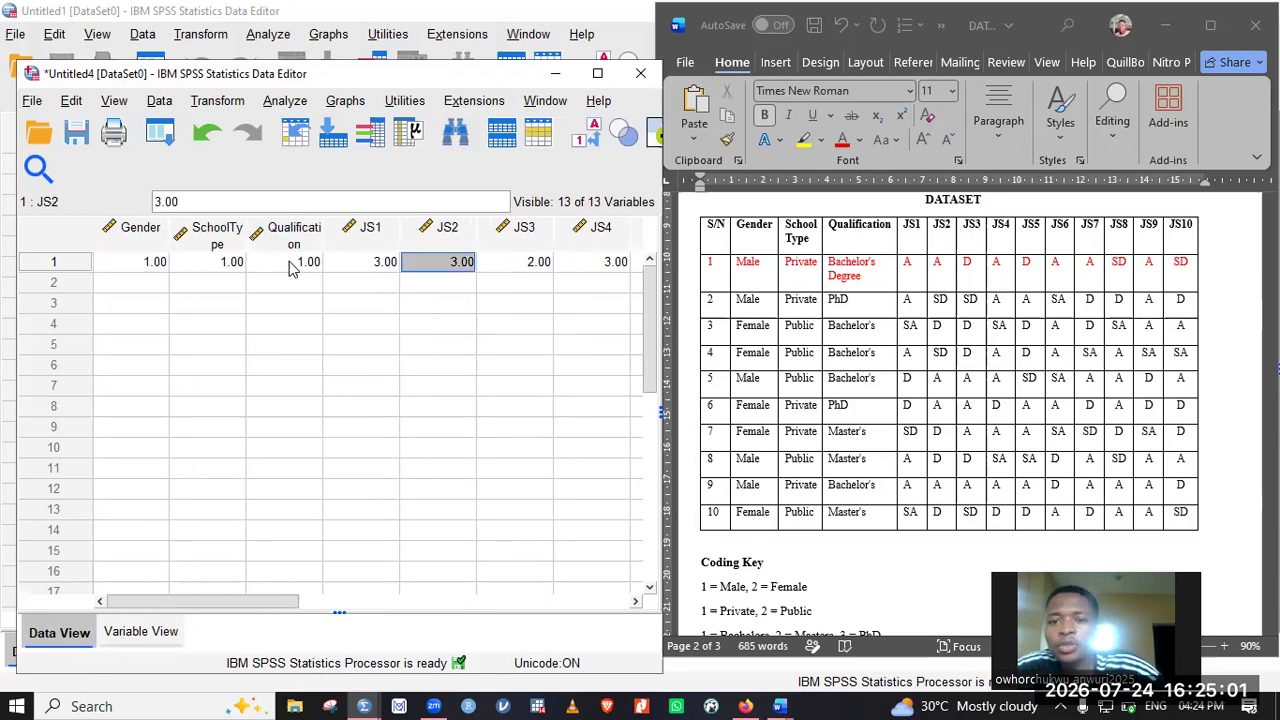
key(Left)
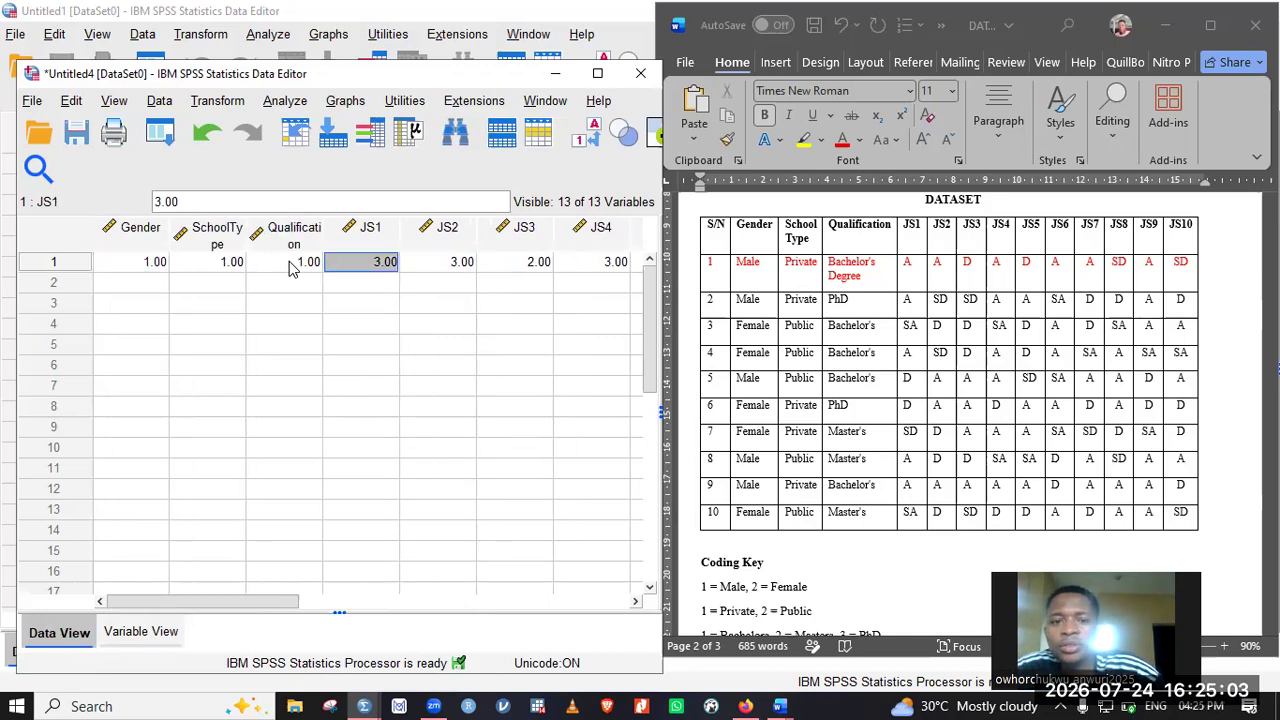
key(Right)
key(Right)
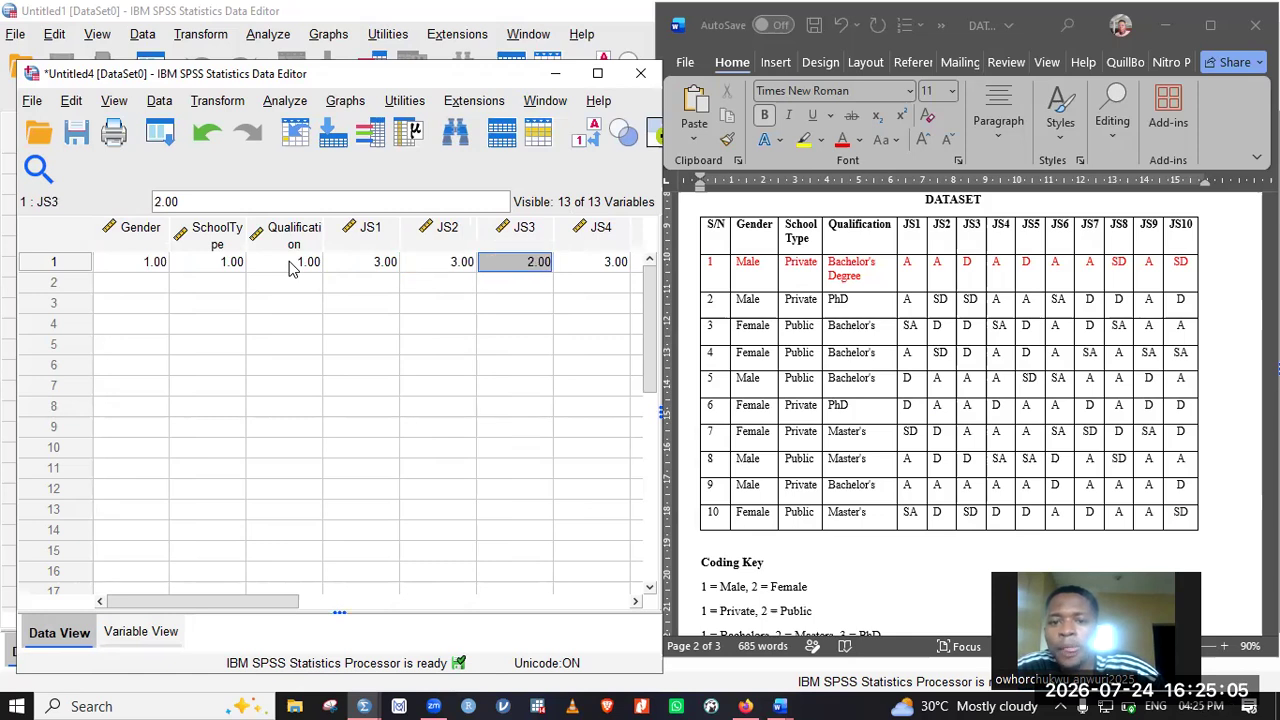
key(Right)
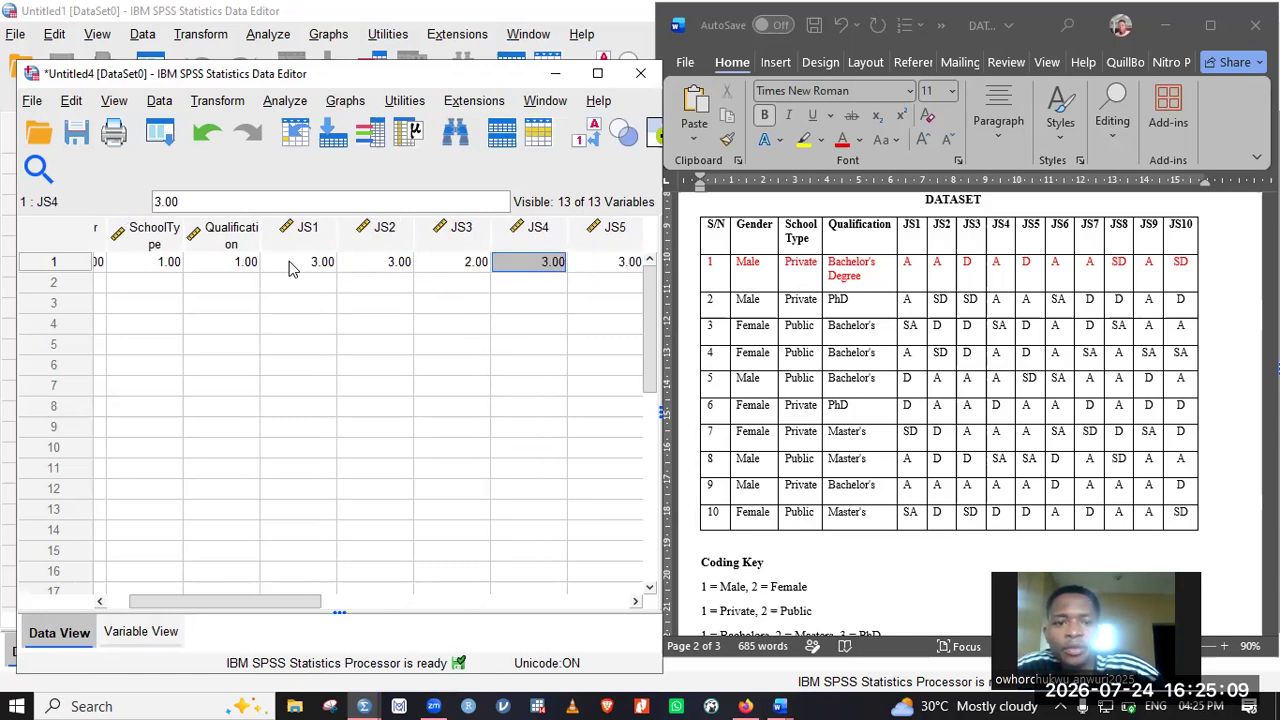
key(Right)
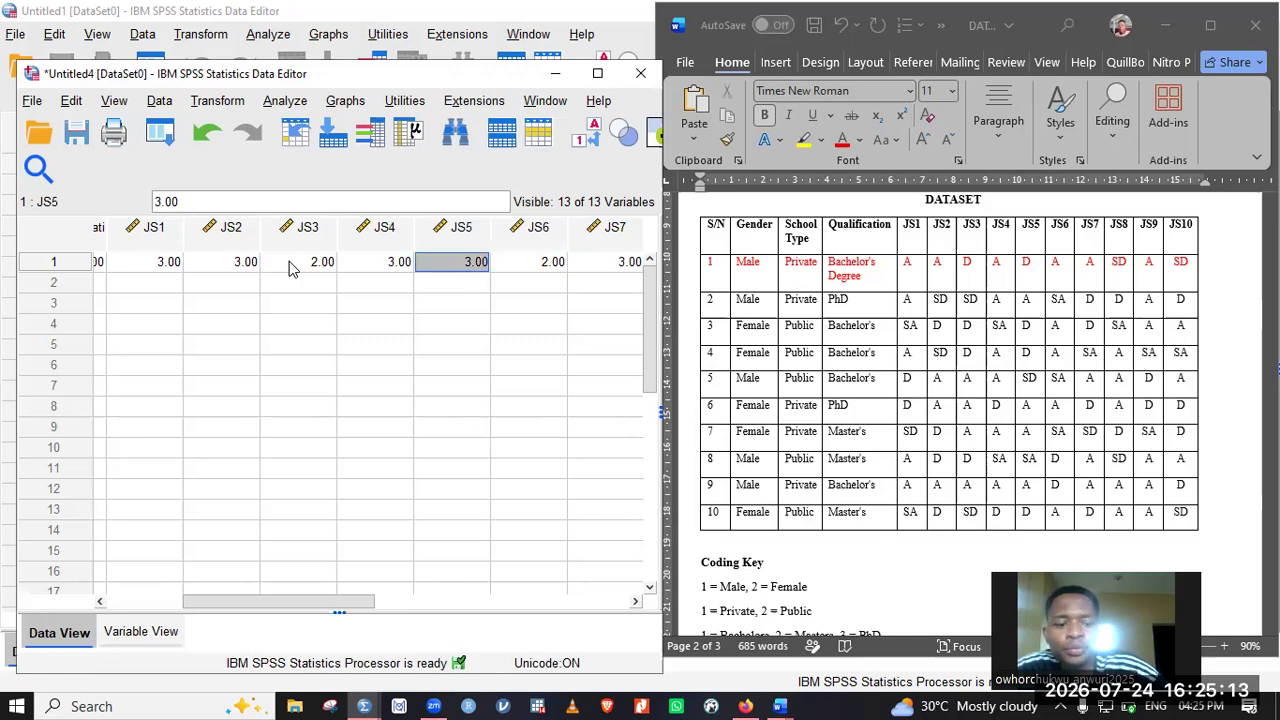
Correct case 1's responses to 2 for JS5, 3 for JS6, 1 for JS8, 3 for JS9 and 1 for JS10
text(2)
key(Tab)
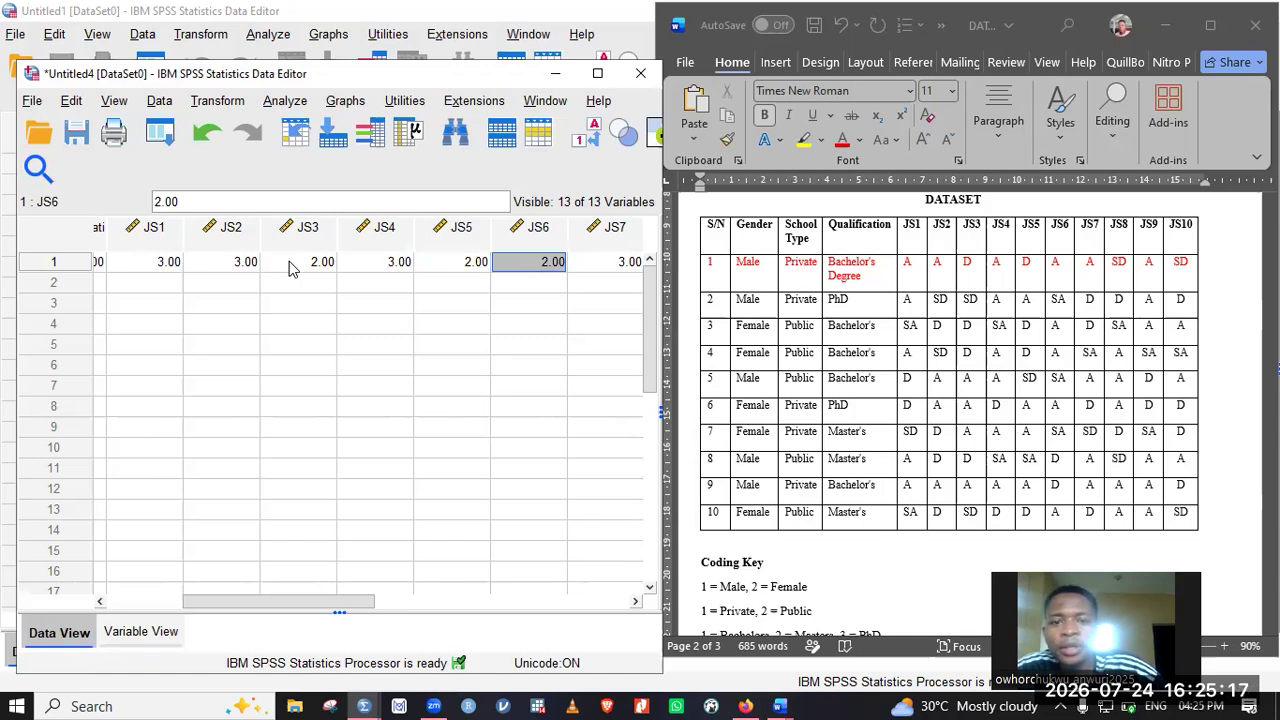
text(3)
key(Tab)
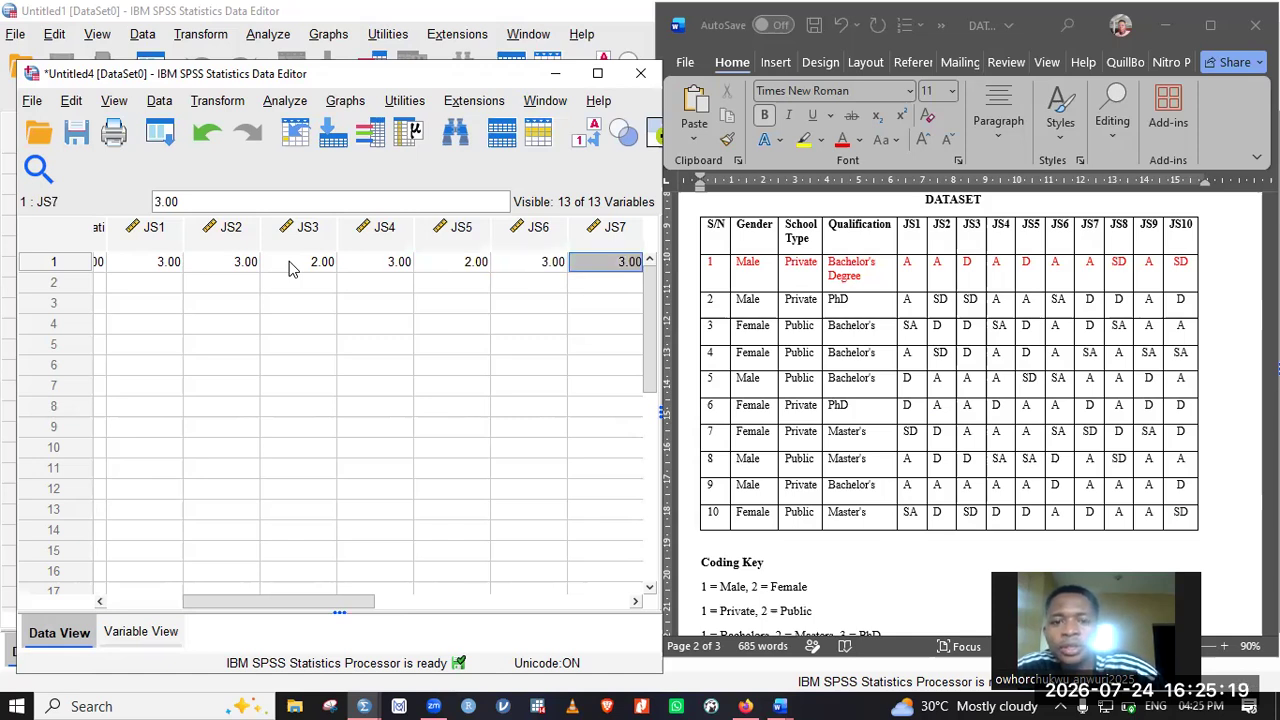
key(Tab)
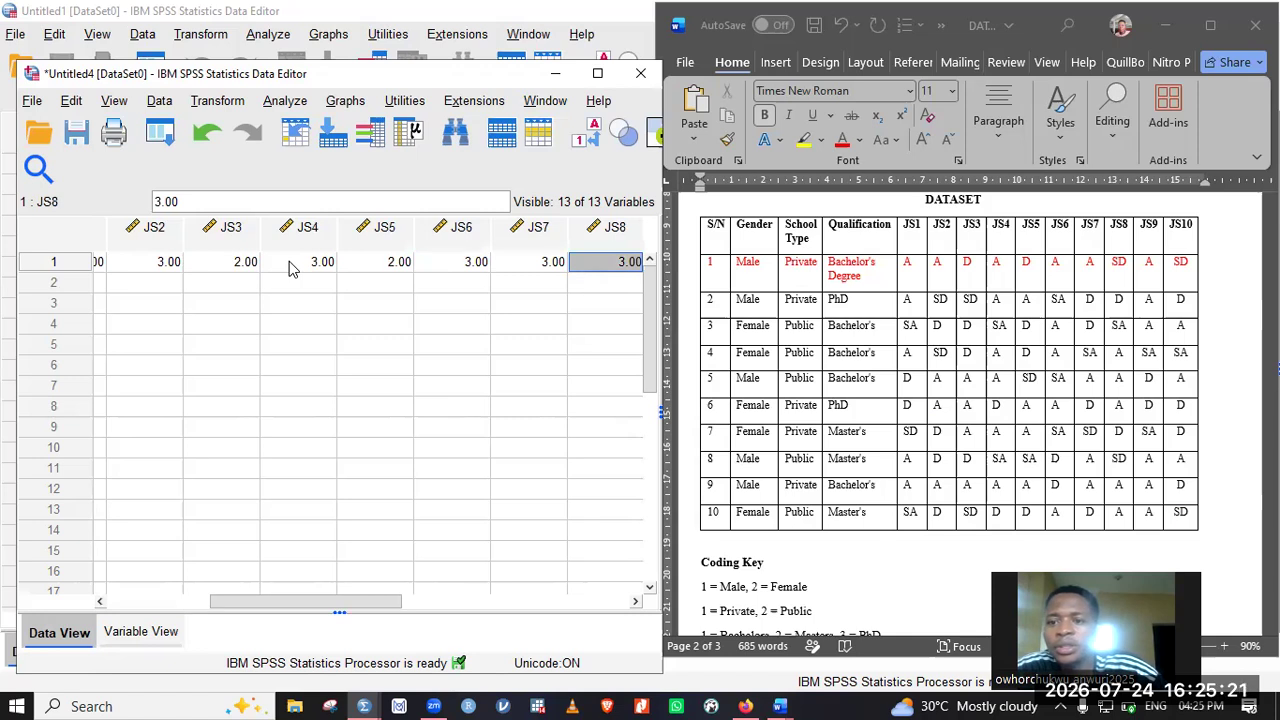
text(1)
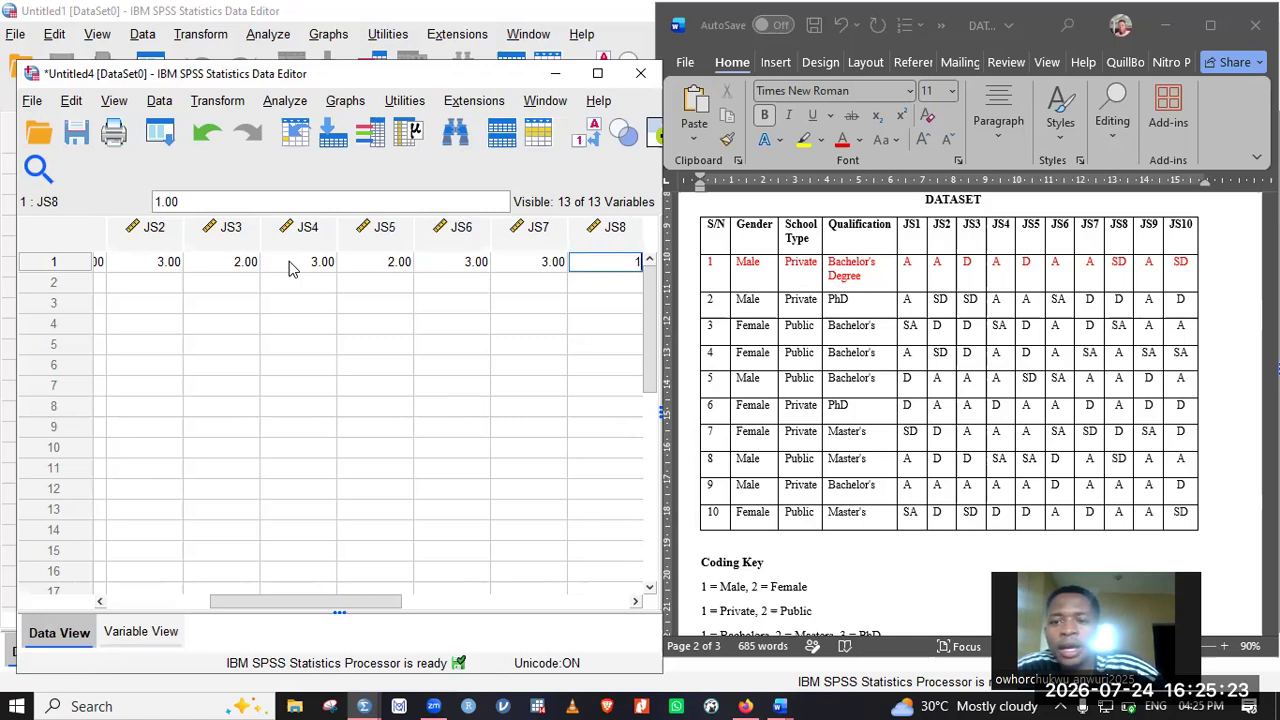
key(Tab)
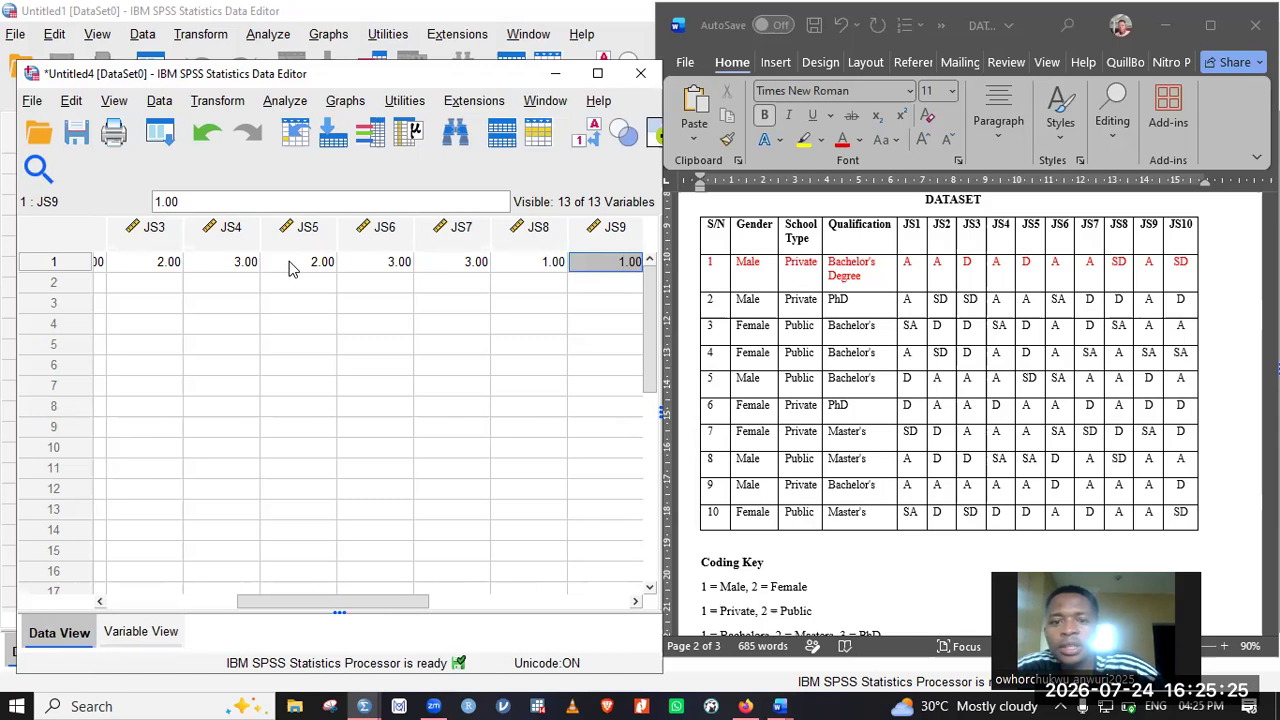
text(3)
key(Tab)
text(1)
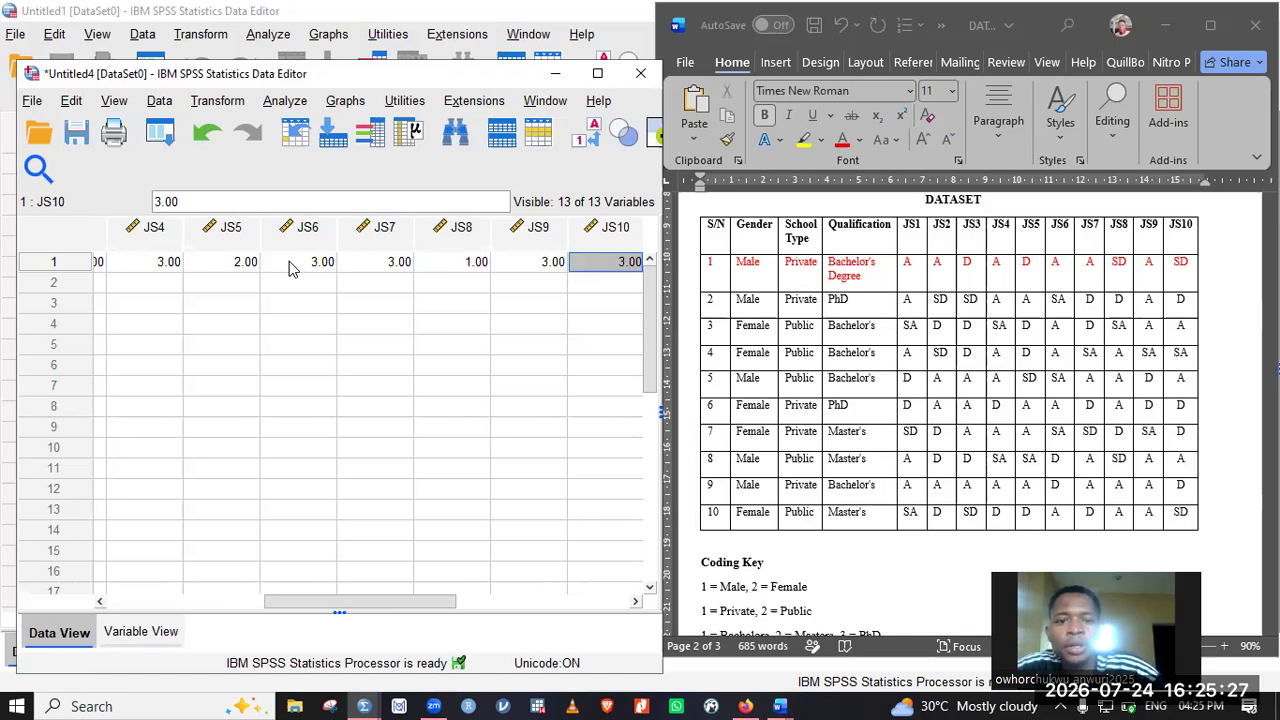
Select the Gender cell of case 2
key(Down)
key(Left)
key(Left)
key(Left)
key(Left)
key(Left)
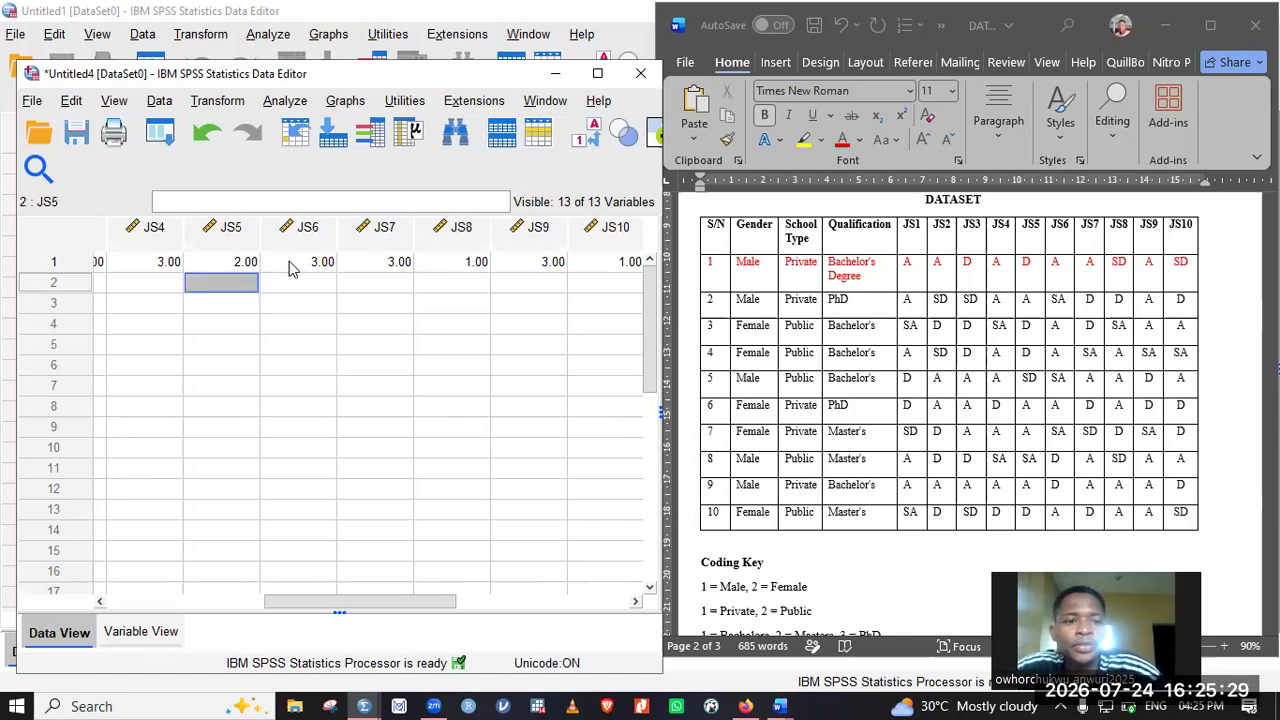
key(Left)
key(Left)
key(Left)
key(Left)
key(Left)
key(Left)
key(Left)
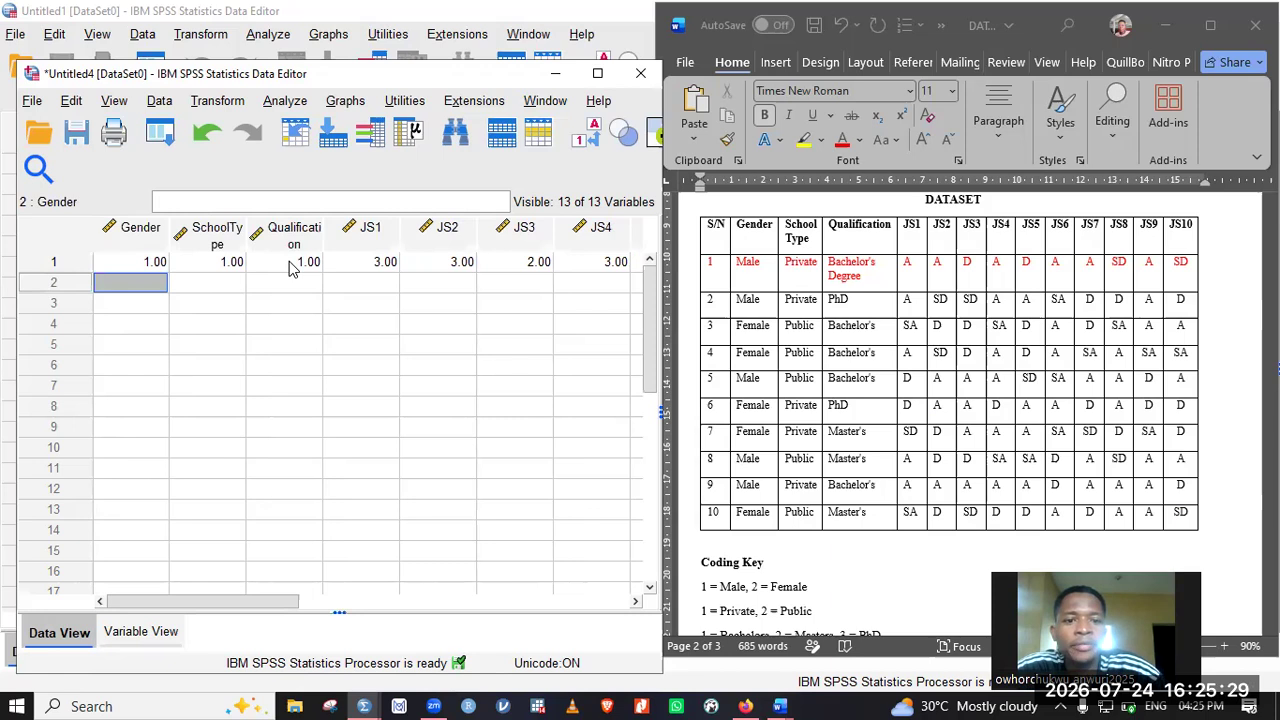
Toggle the value labels display on and off to compare case 1's codes with their labels, leaving the labels shown
click(588, 140)
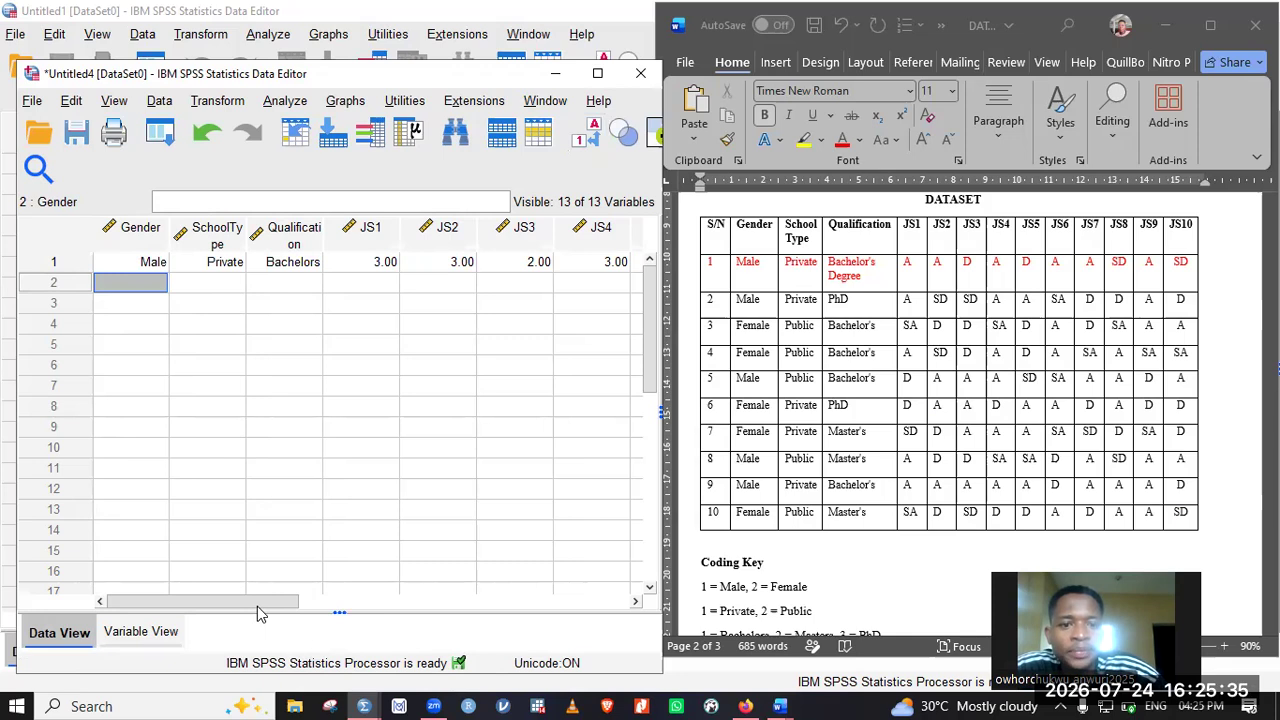
drag(257, 605, 300, 606)
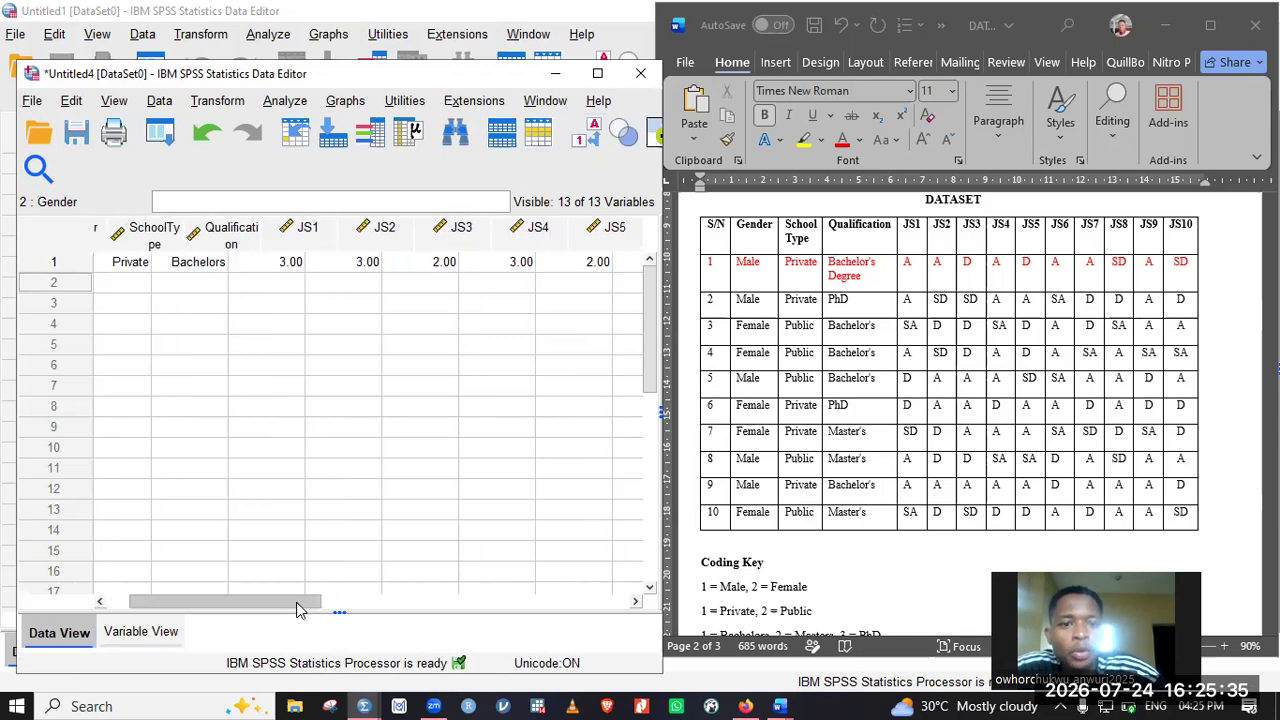
scroll(280, 266, left, 1)
click(290, 268)
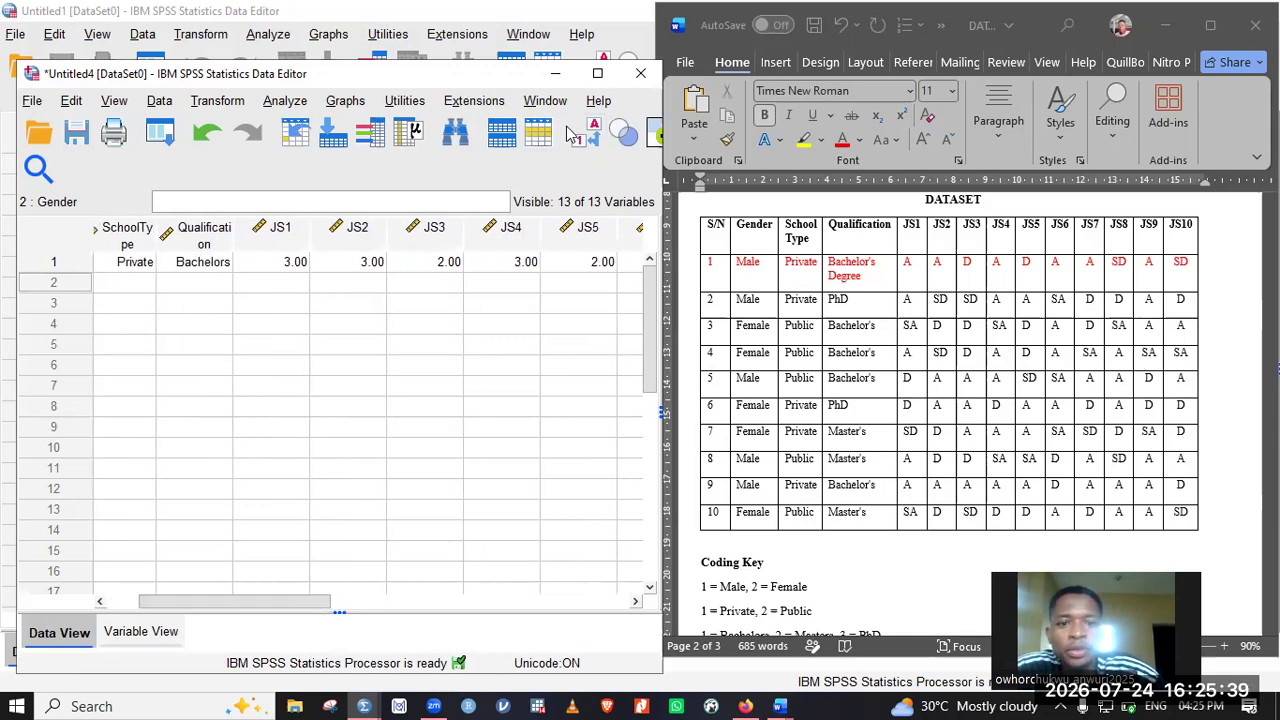
click(592, 141)
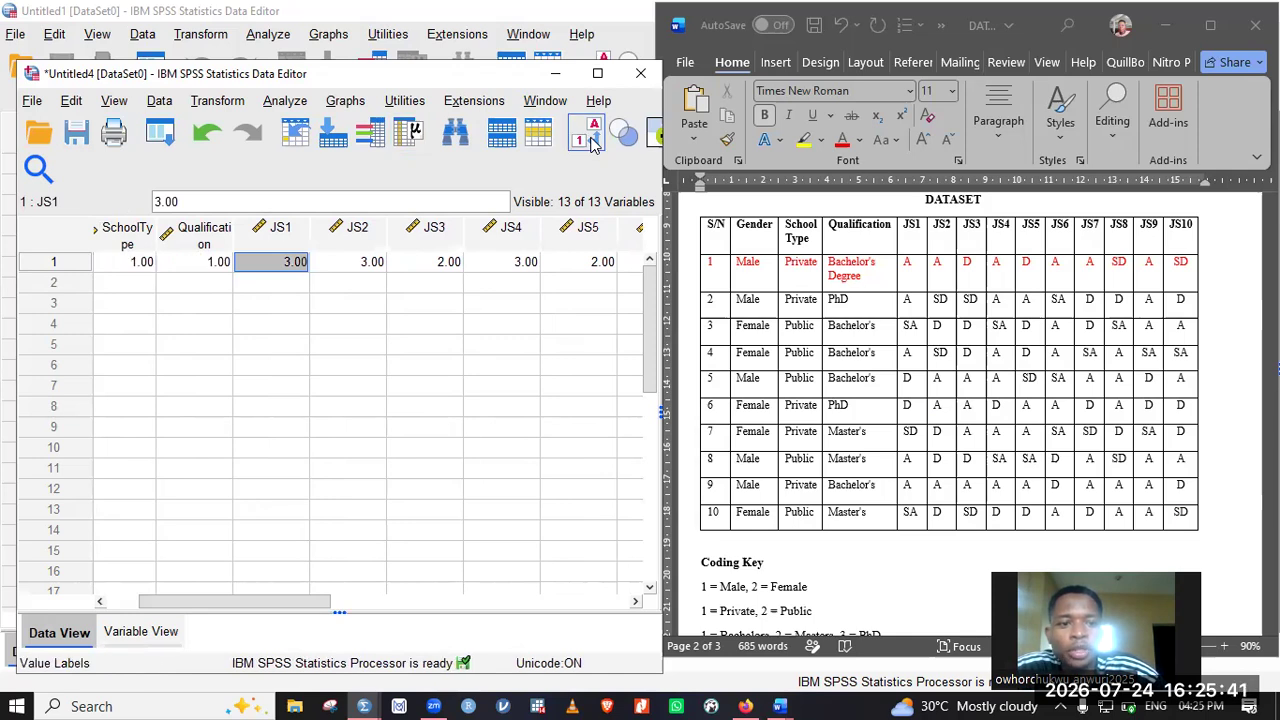
click(592, 141)
click(592, 141)
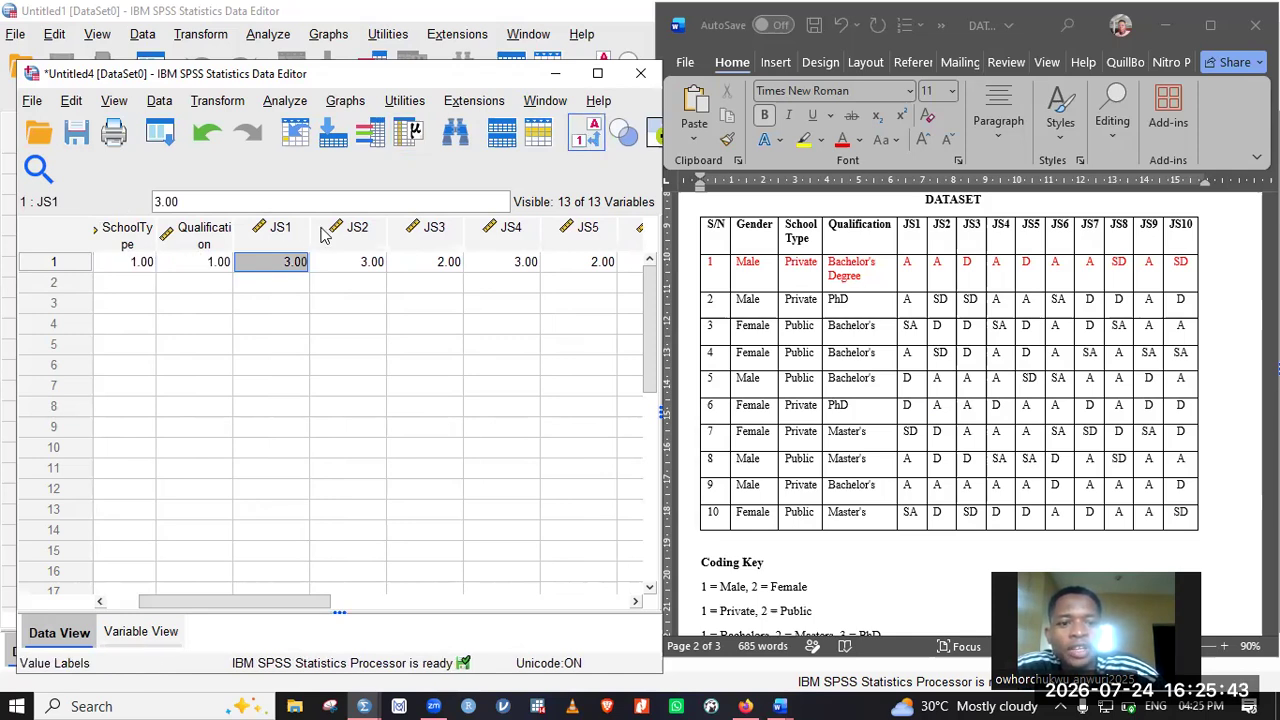
click(587, 135)
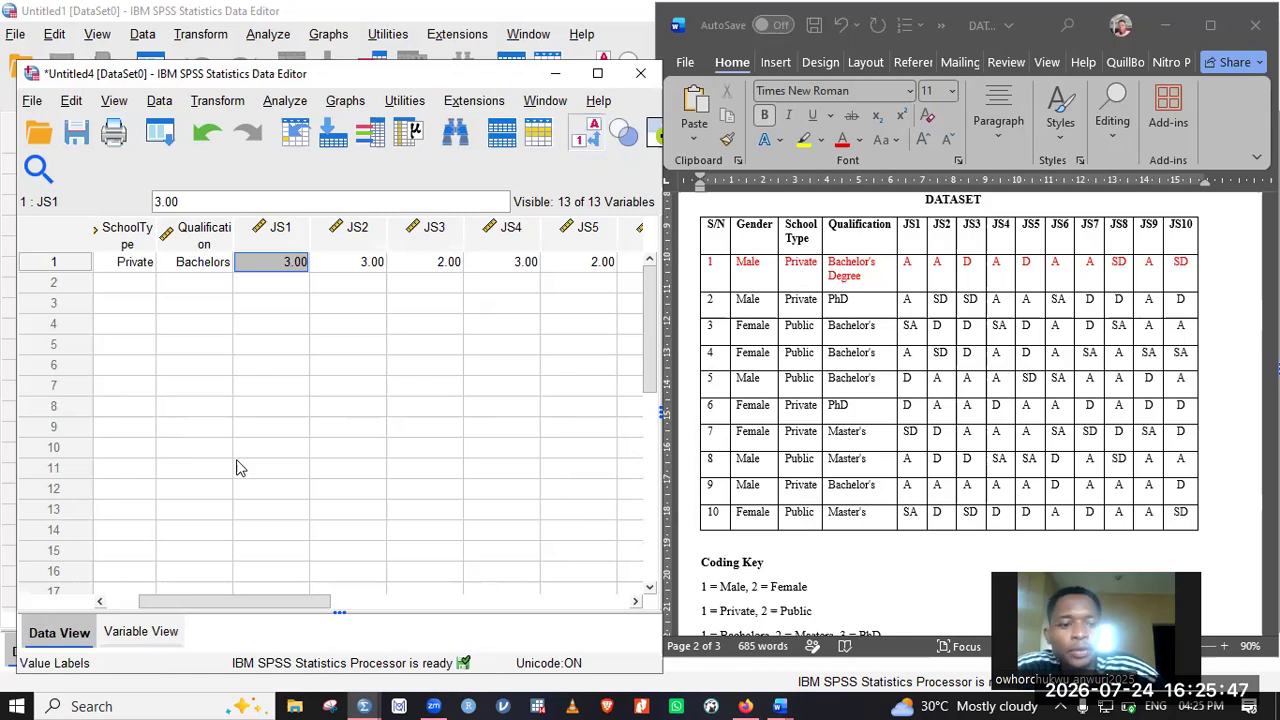
Open JS1's value labels in Variable View and add 4 = SA and 3 = A
click(141, 631)
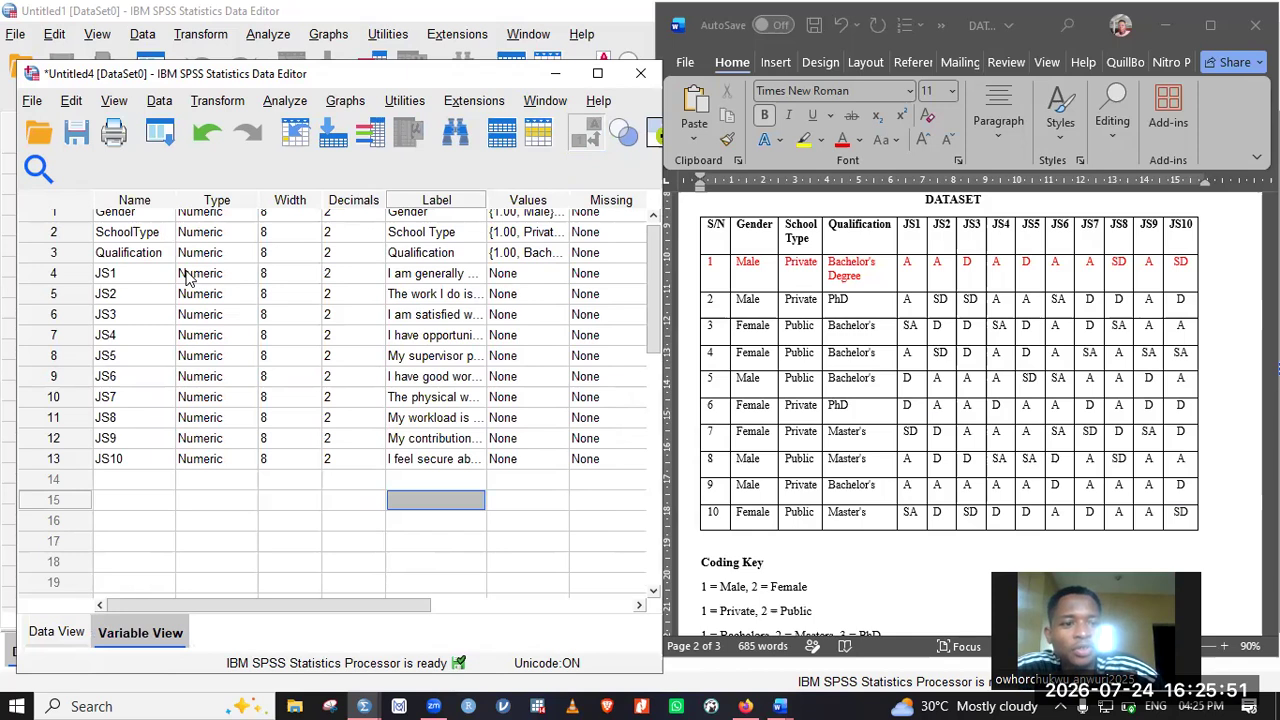
right_click(556, 280)
click(562, 284)
click(559, 278)
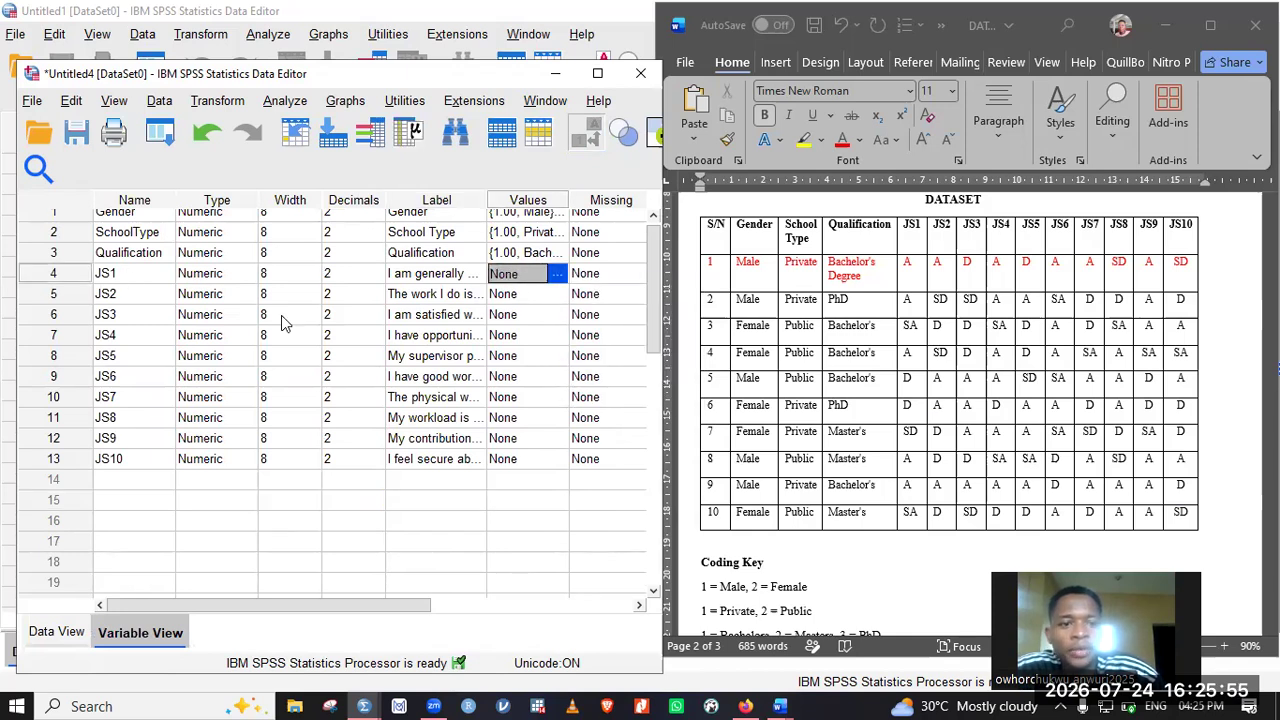
text(4)
key(Tab)
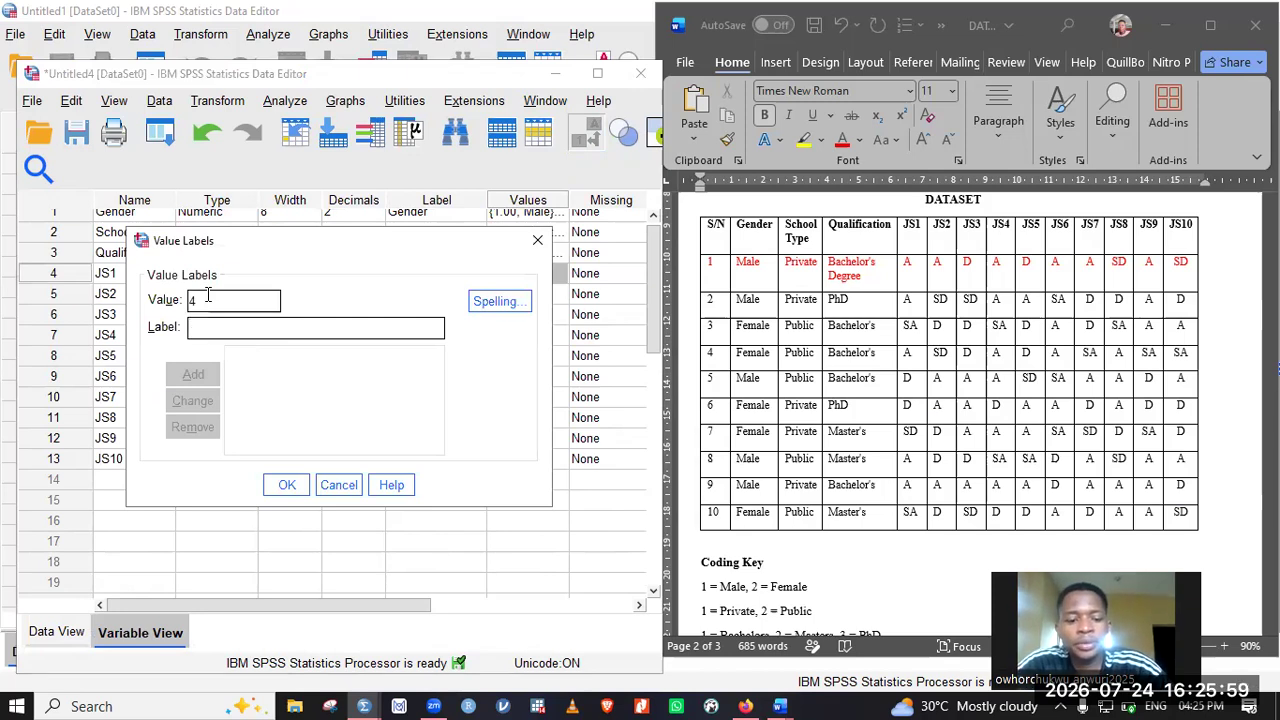
text(SA)
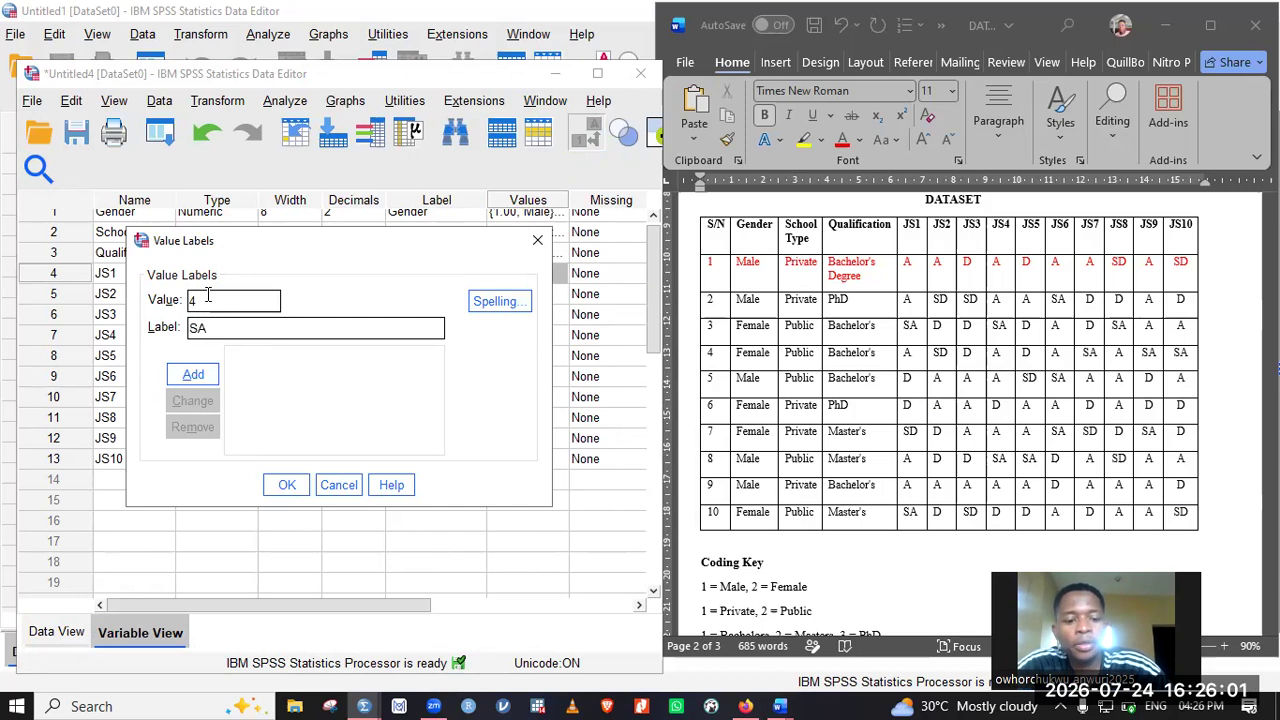
key(Return)
text(3)
key(Tab)
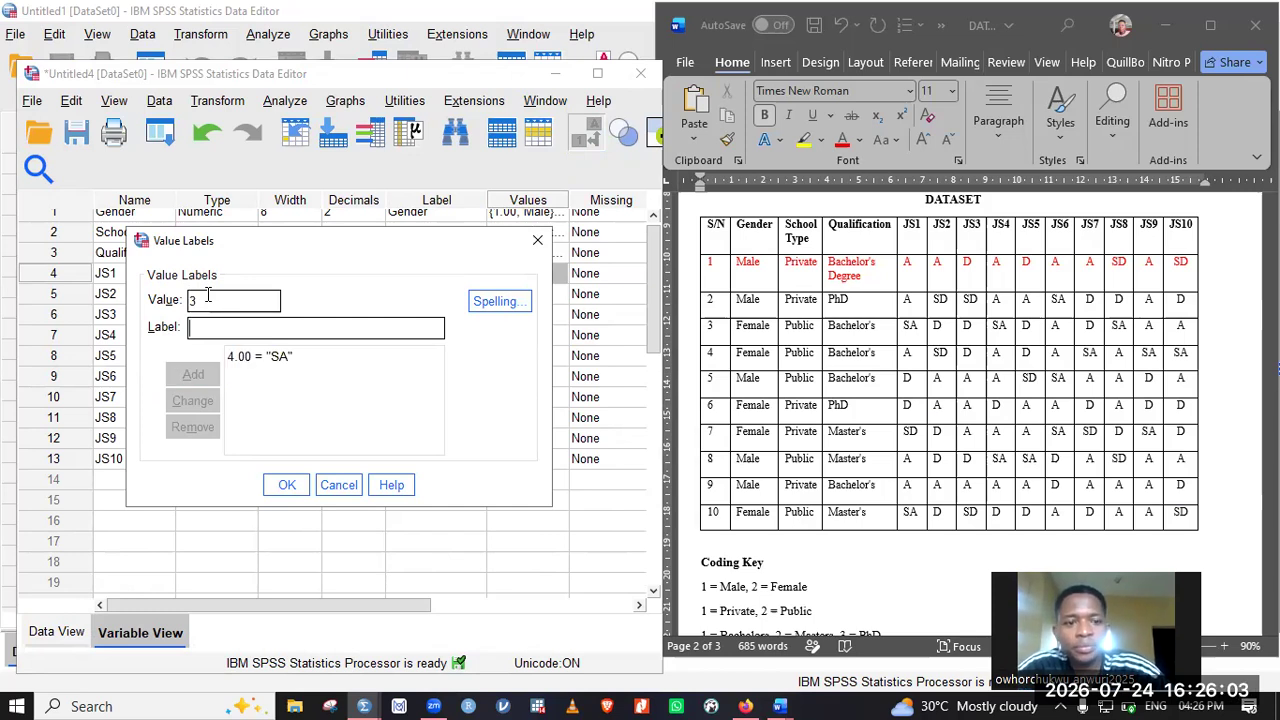
text(A)
key(Return)
Add 2 = D and 1 = SD to JS1's value labels and apply the definitions
text(2)
key(Tab)
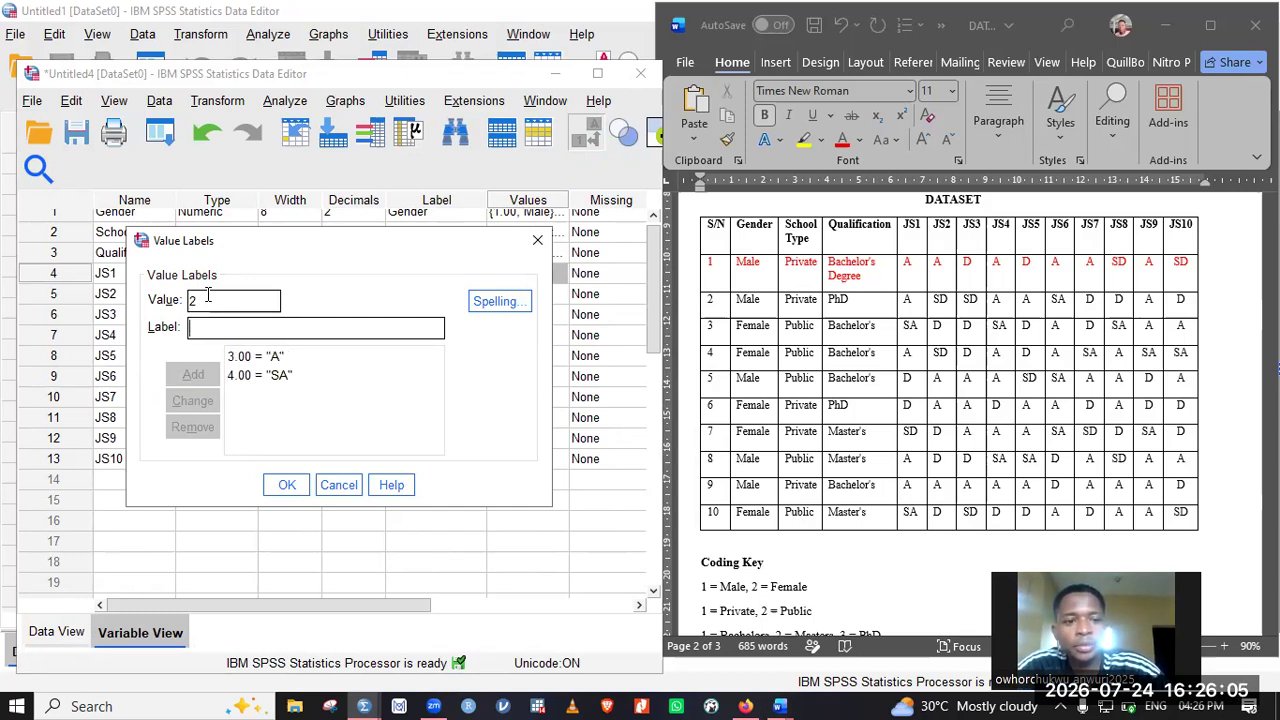
text(D)
key(Return)
text(1)
key(Tab)
text(SD)
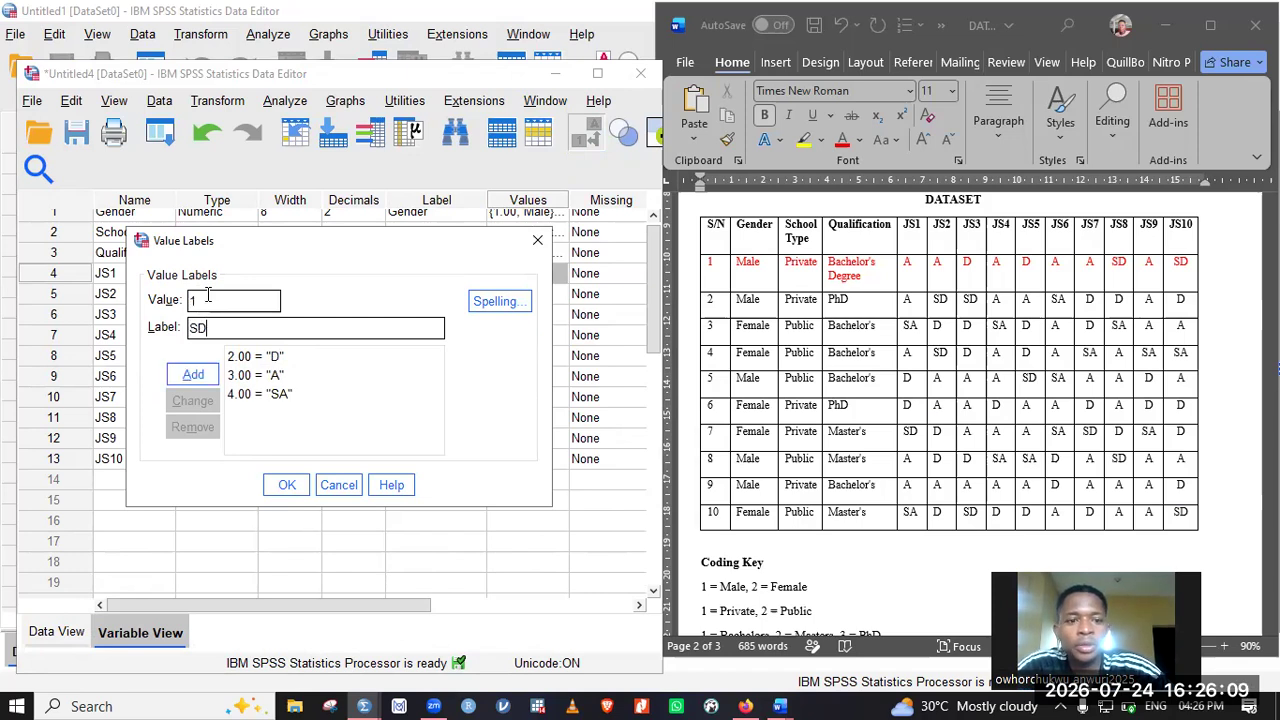
key(Return)
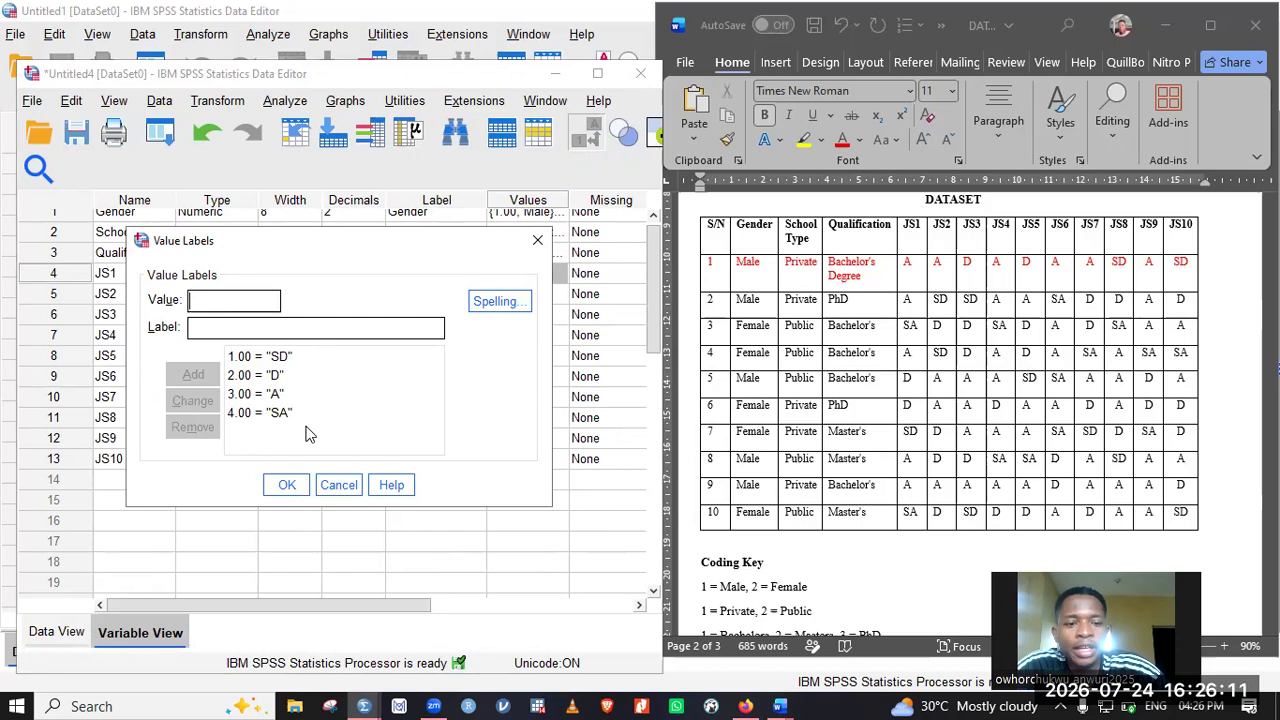
key(Return)
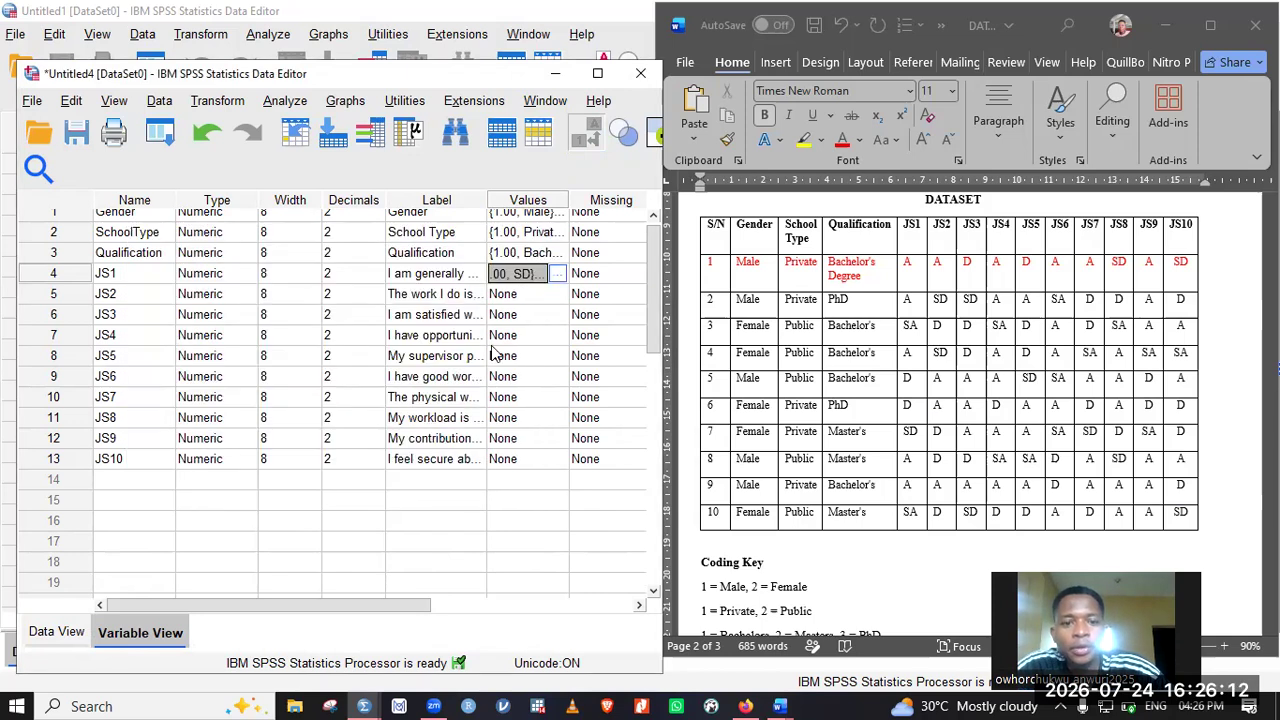
Copy JS1's value labels and paste them into the value labels of JS2, JS3, JS4 and JS5
right_click(502, 278)
click(516, 296)
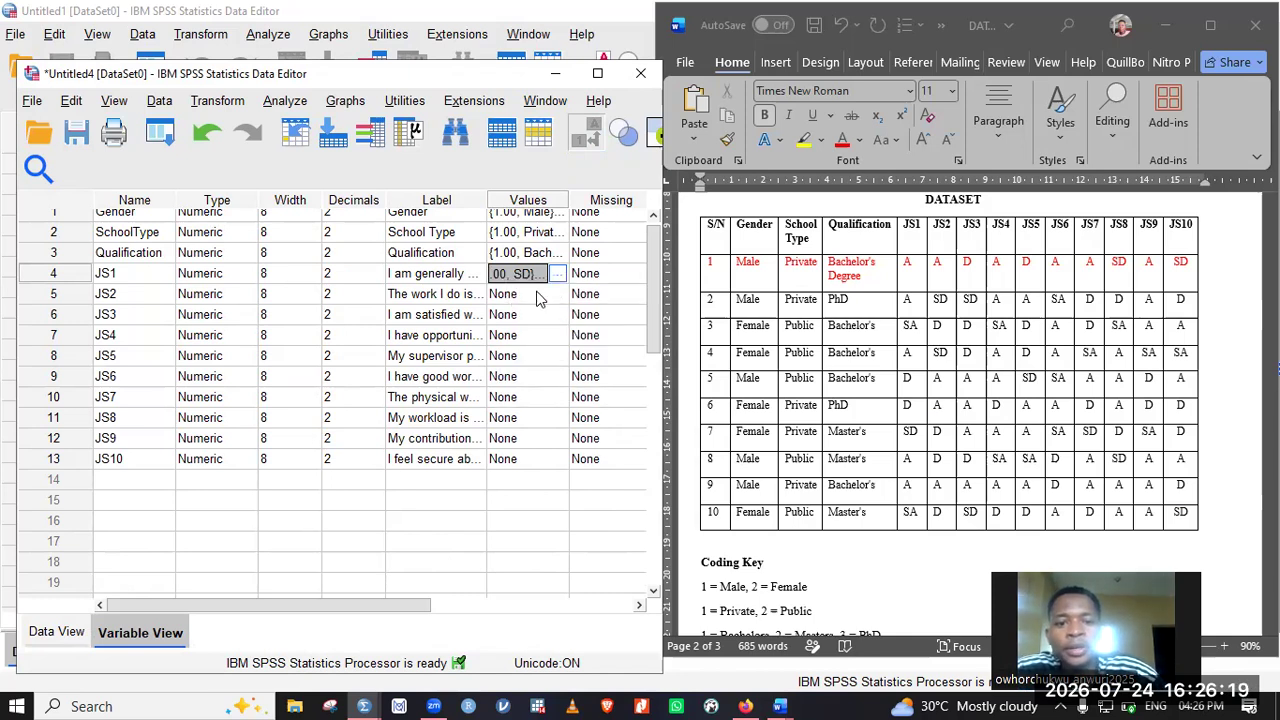
click(535, 296)
right_click(535, 297)
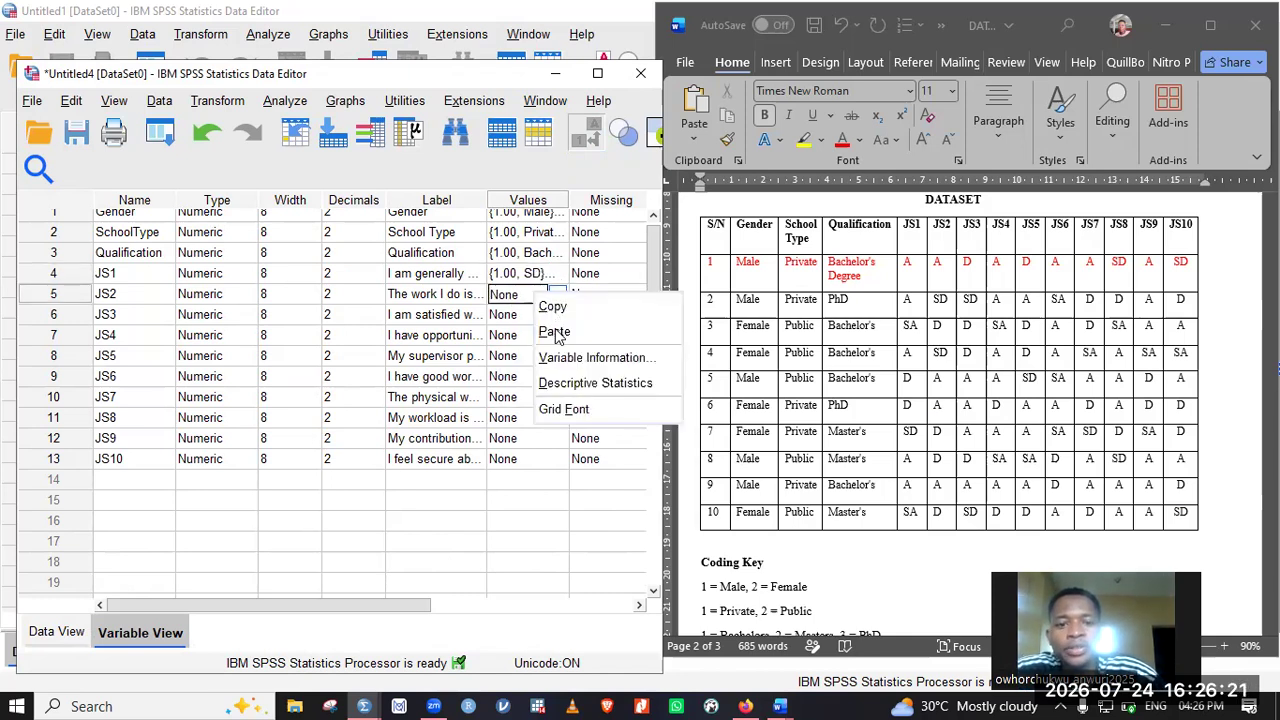
click(557, 334)
click(519, 318)
right_click(519, 318)
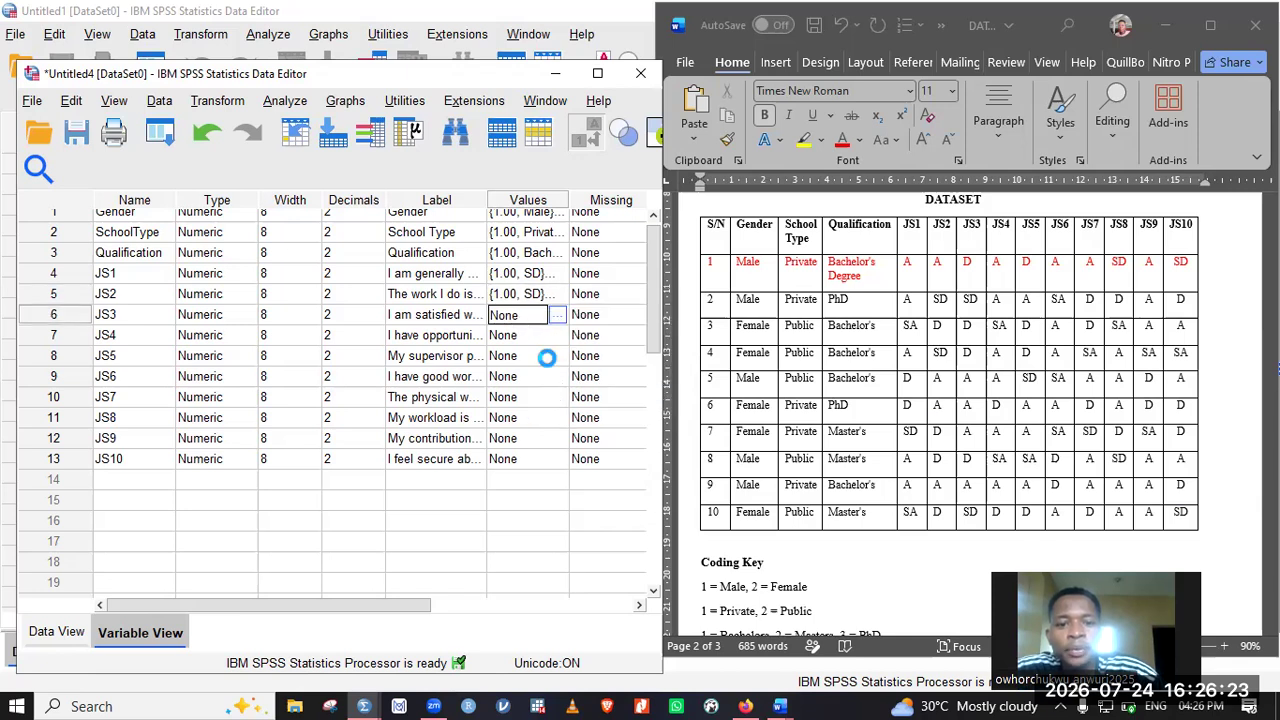
click(520, 350)
click(521, 338)
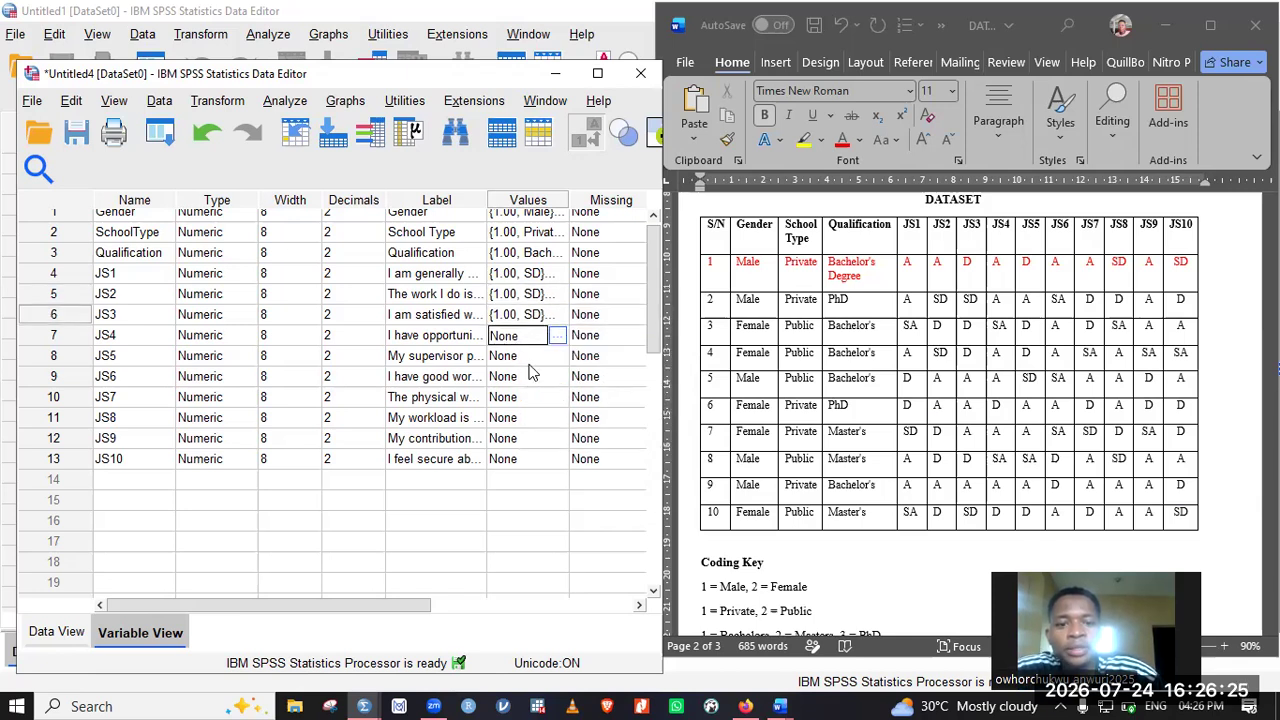
right_click(518, 344)
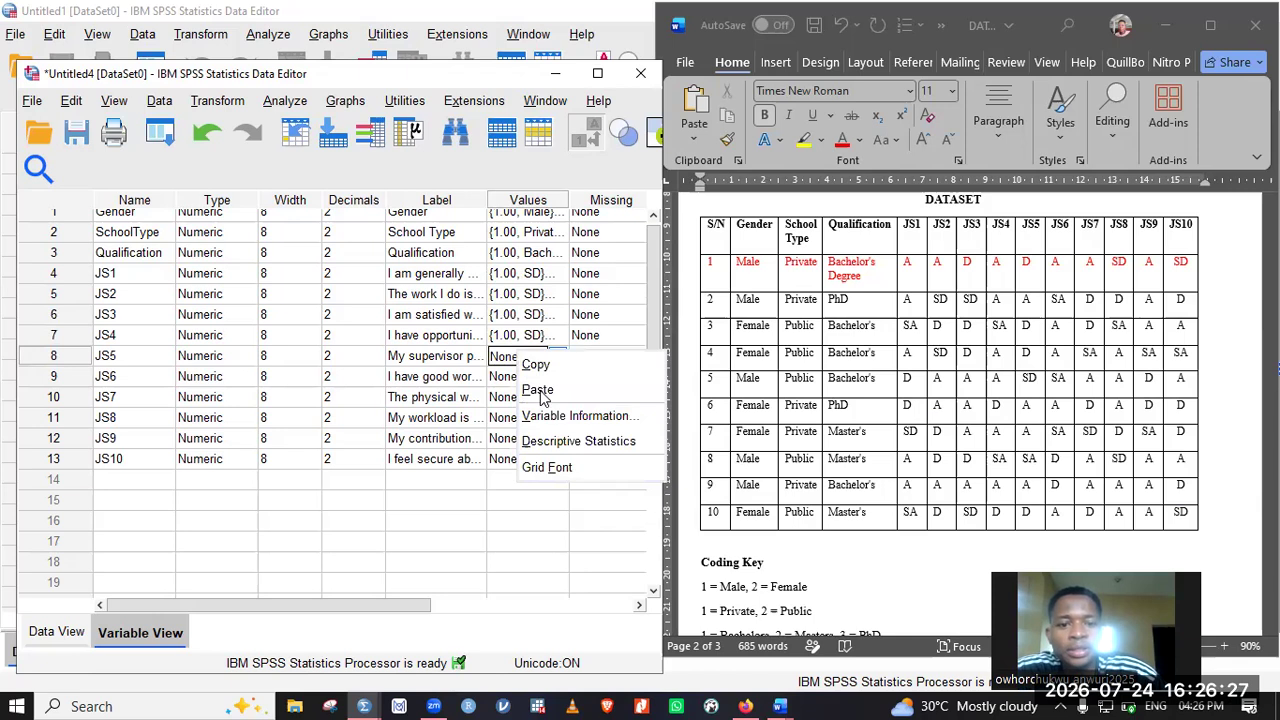
click(536, 384)
Paste the copied value labels into JS6, JS7, JS8, JS9 and JS10
right_click(525, 384)
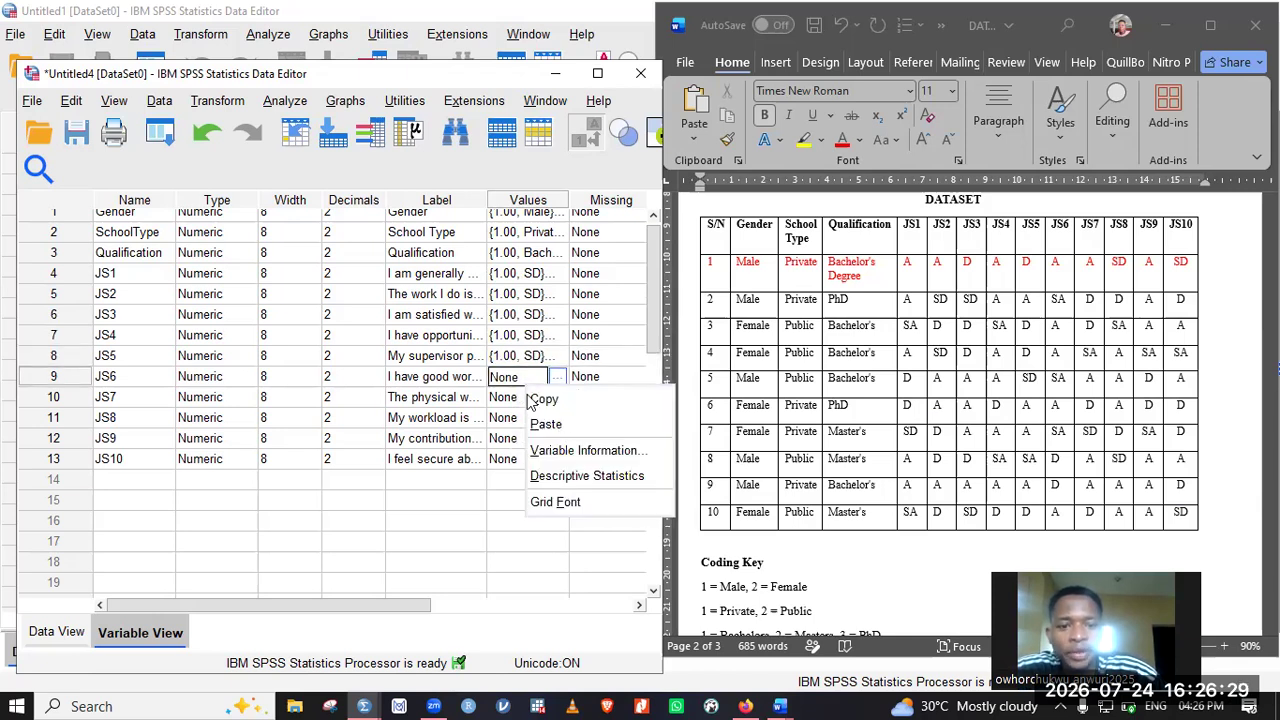
click(555, 421)
right_click(525, 397)
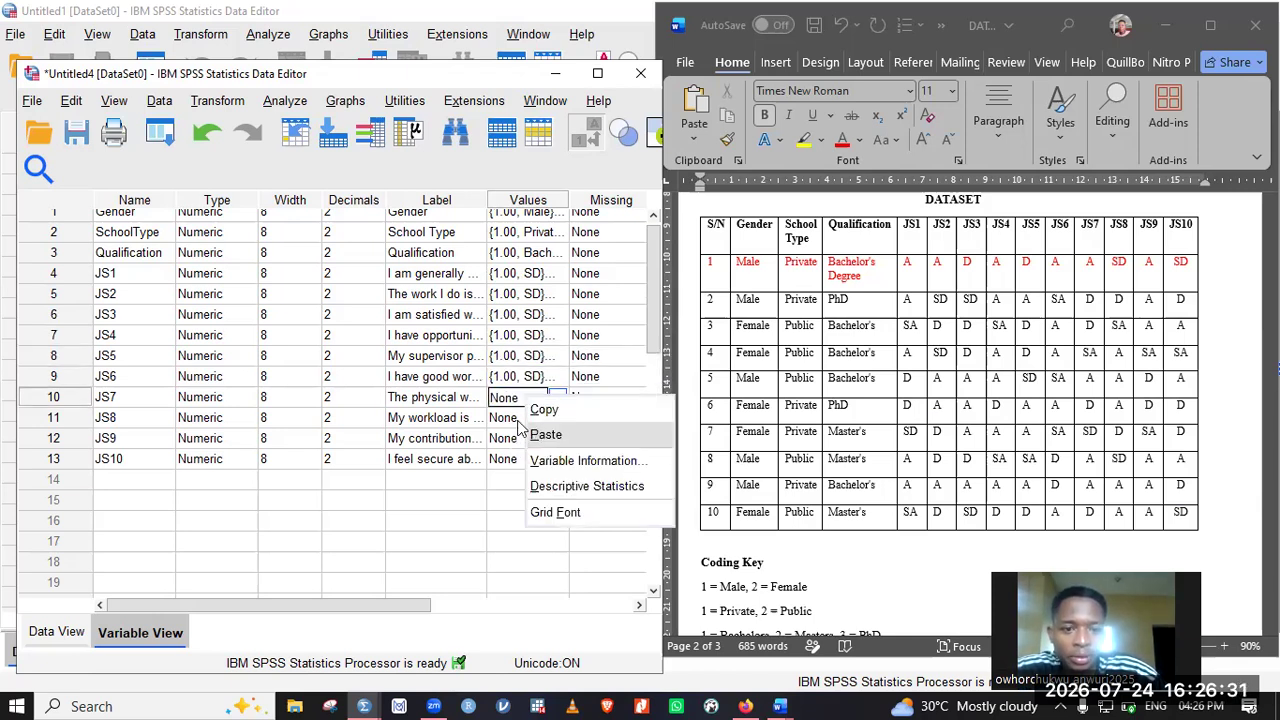
click(523, 430)
right_click(520, 420)
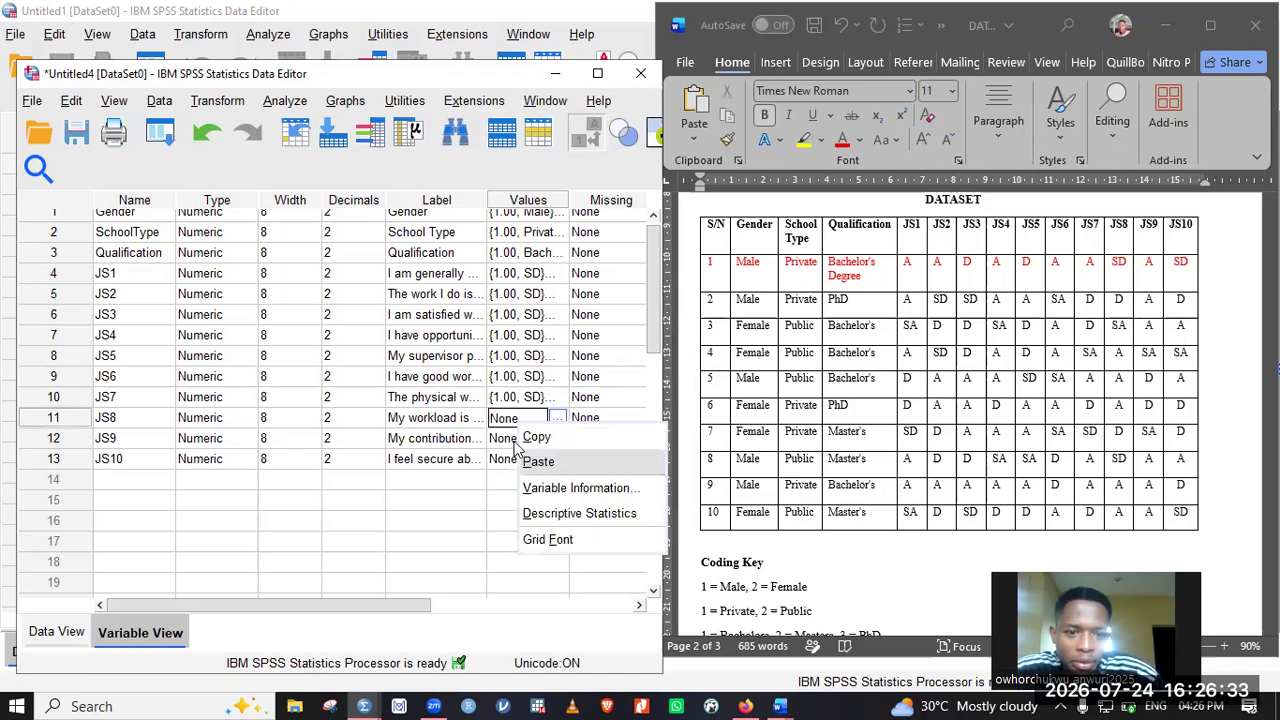
click(525, 455)
right_click(520, 440)
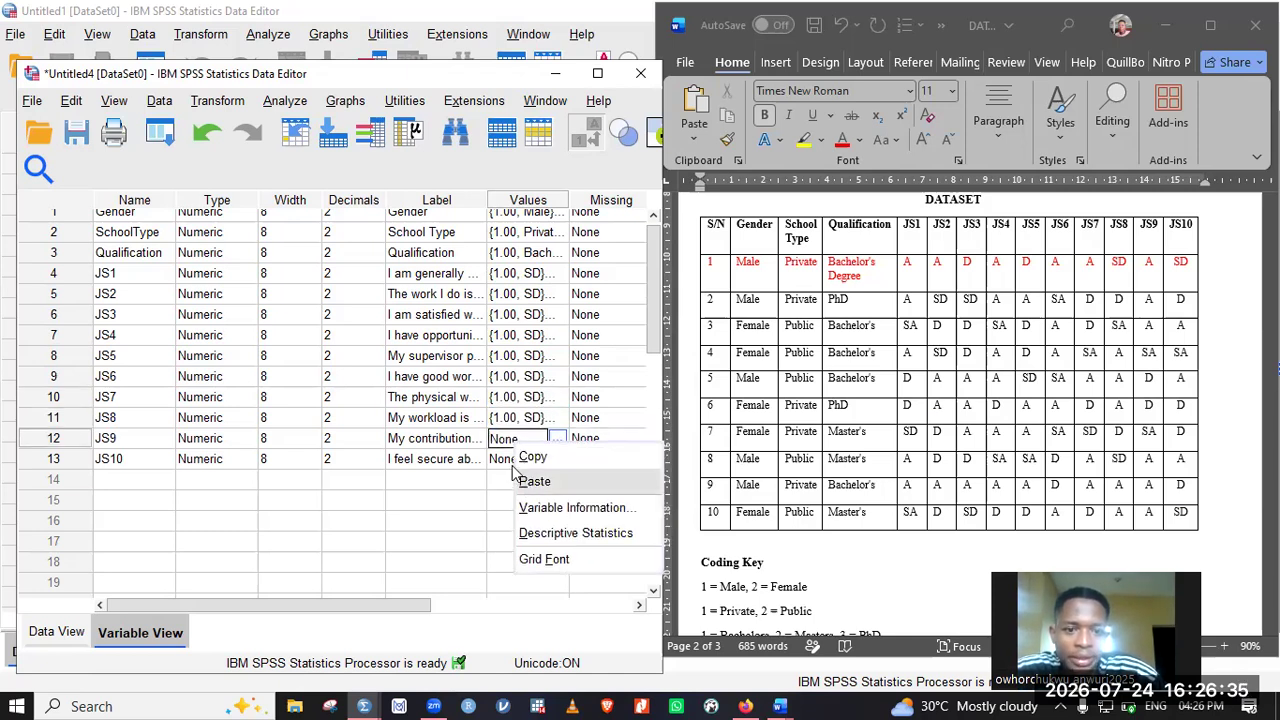
click(530, 482)
key(ctrl+v)
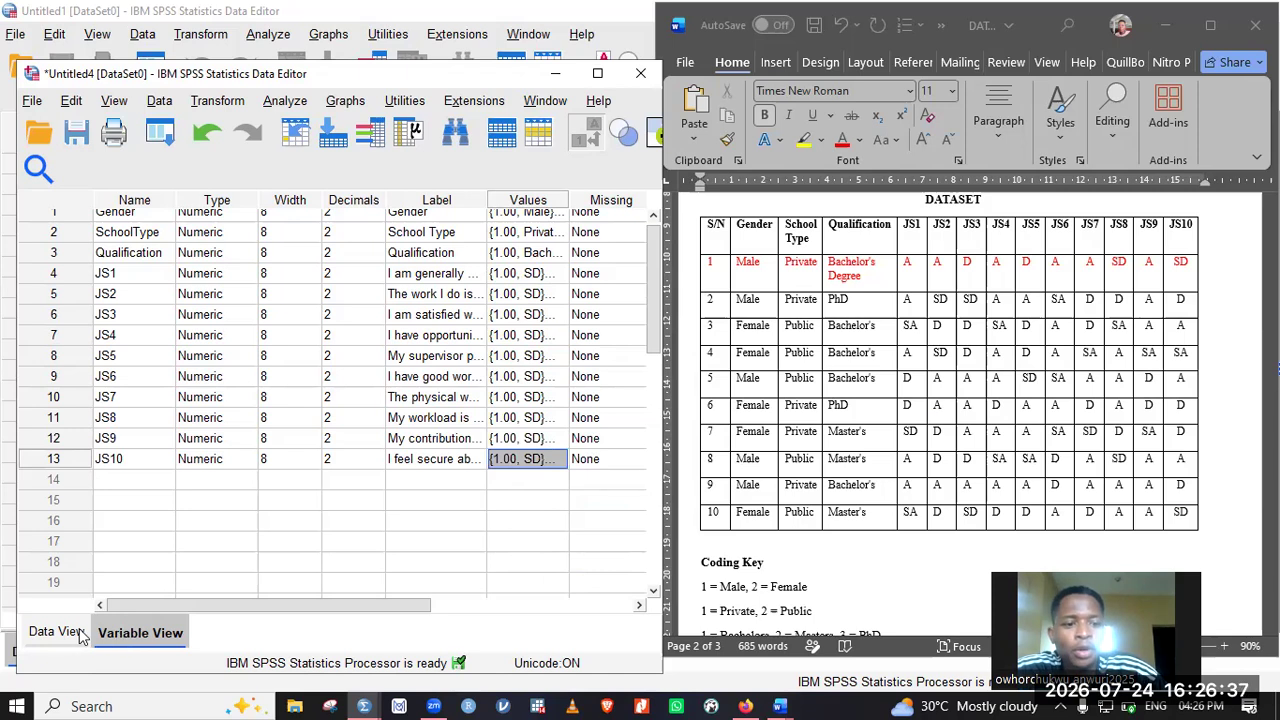
In Data View, toggle the value labels display to compare case 1's labels with its codes, leaving the numeric codes shown
click(58, 633)
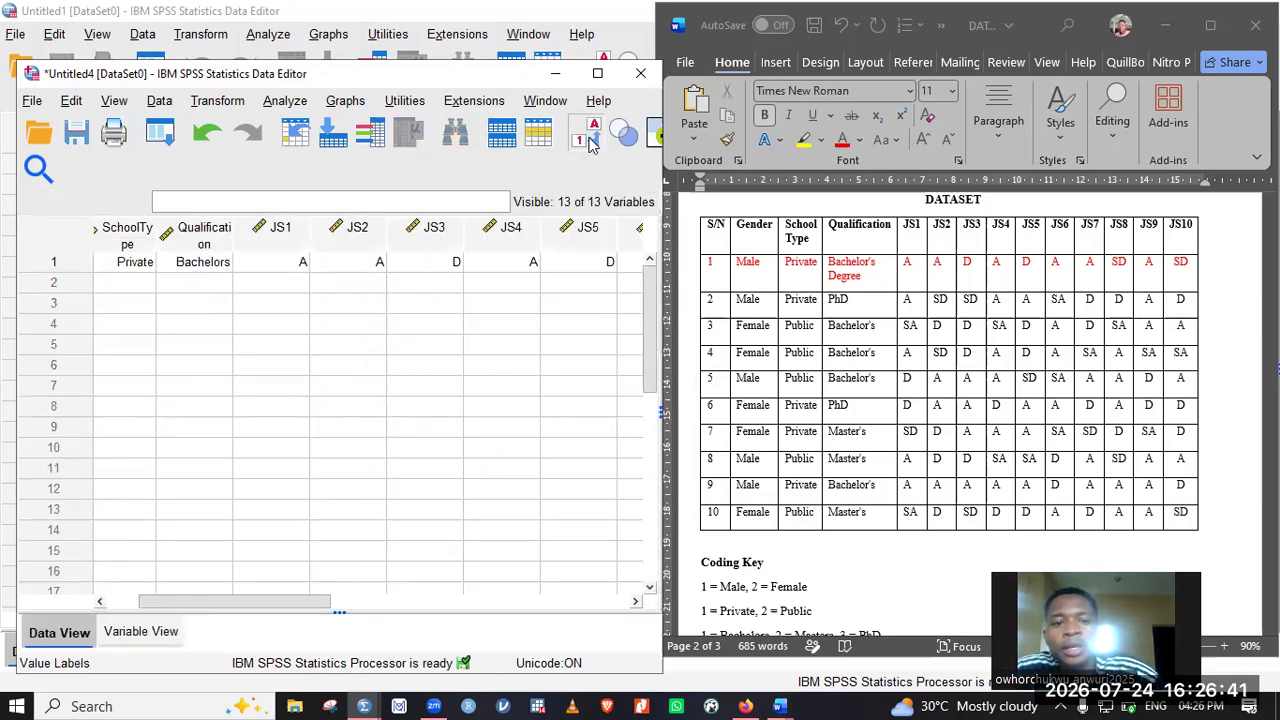
click(590, 143)
click(590, 143)
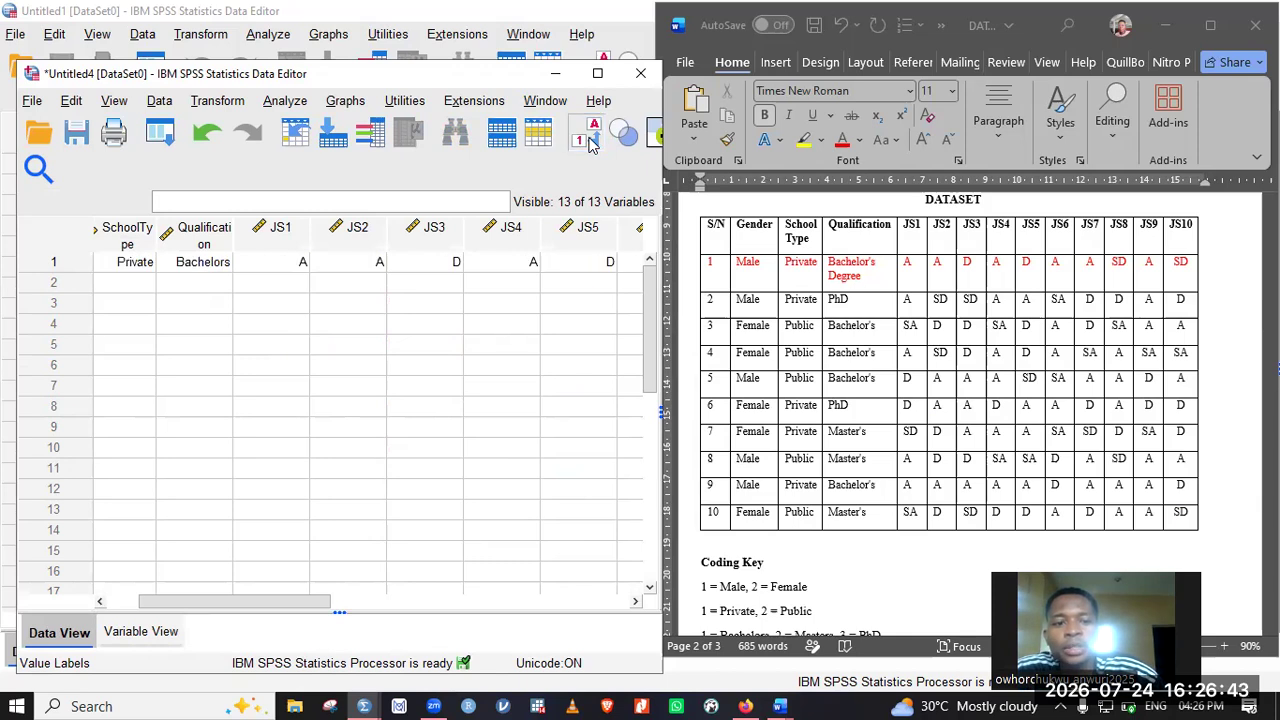
click(590, 143)
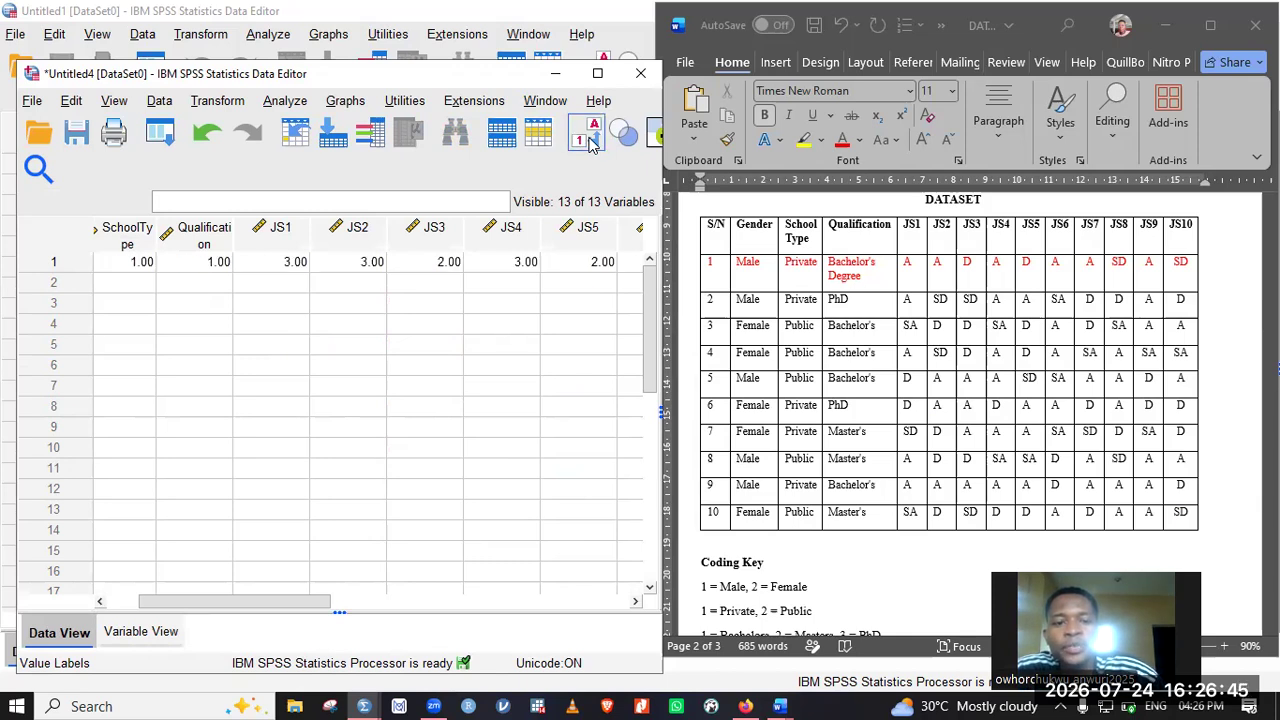
click(590, 143)
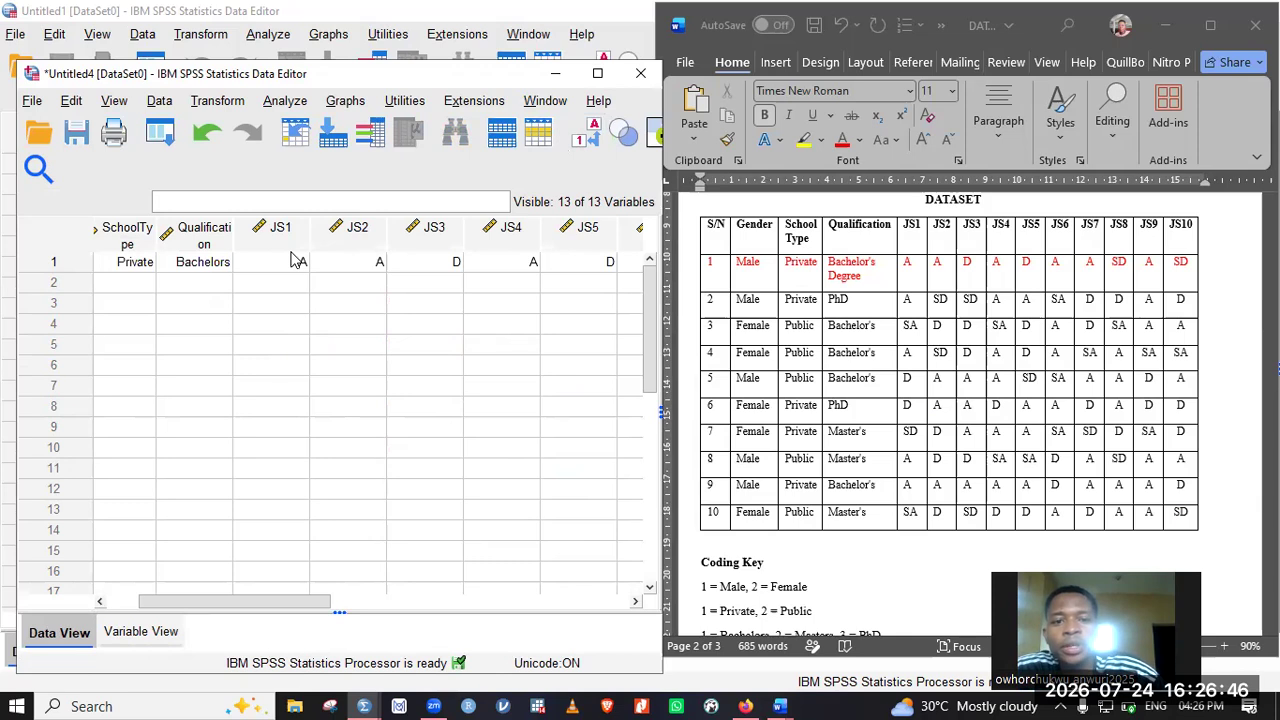
click(590, 143)
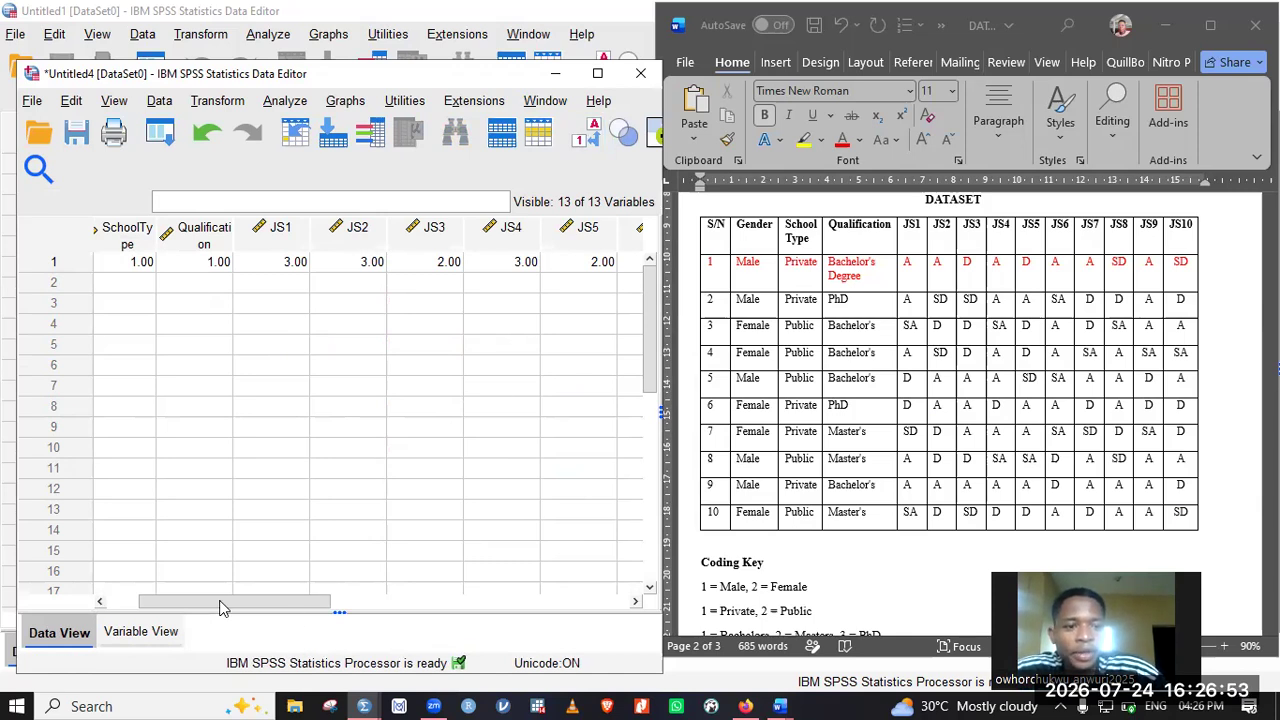
Enter case 2's demographic codes: 1 for Gender, 1 for SchoolType and 3 for Qualification
drag(222, 602, 159, 579)
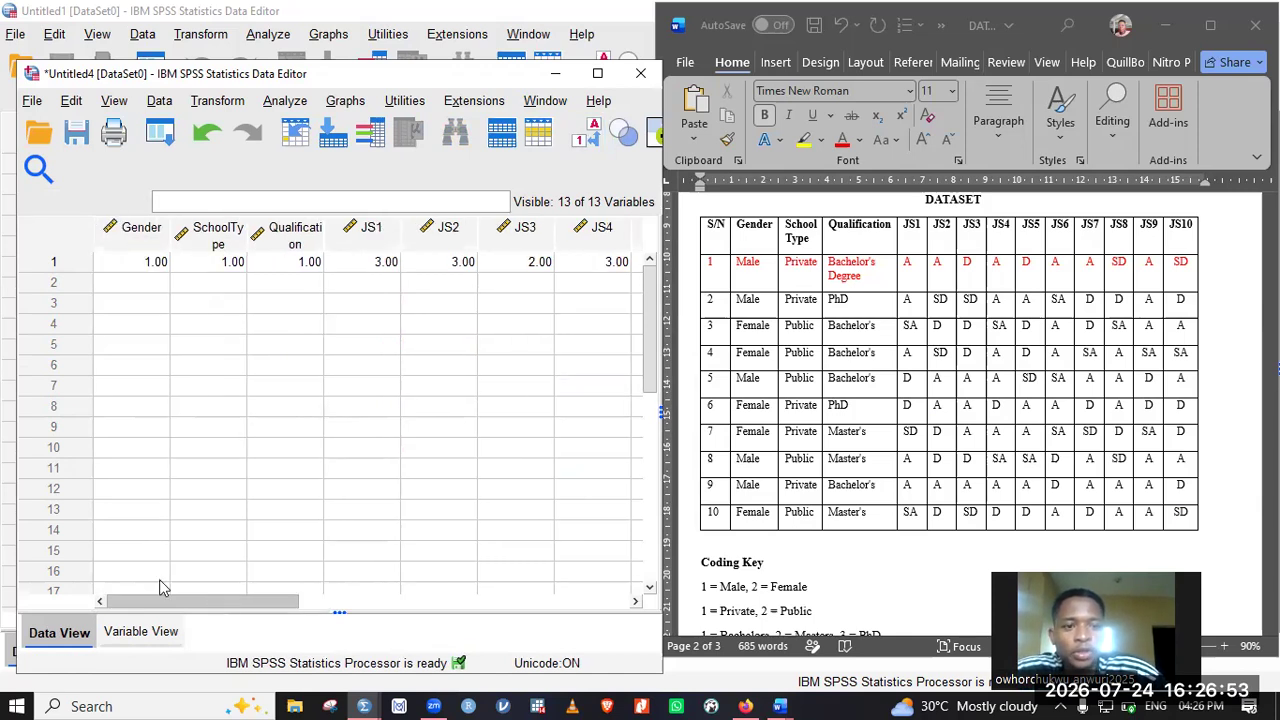
click(139, 285)
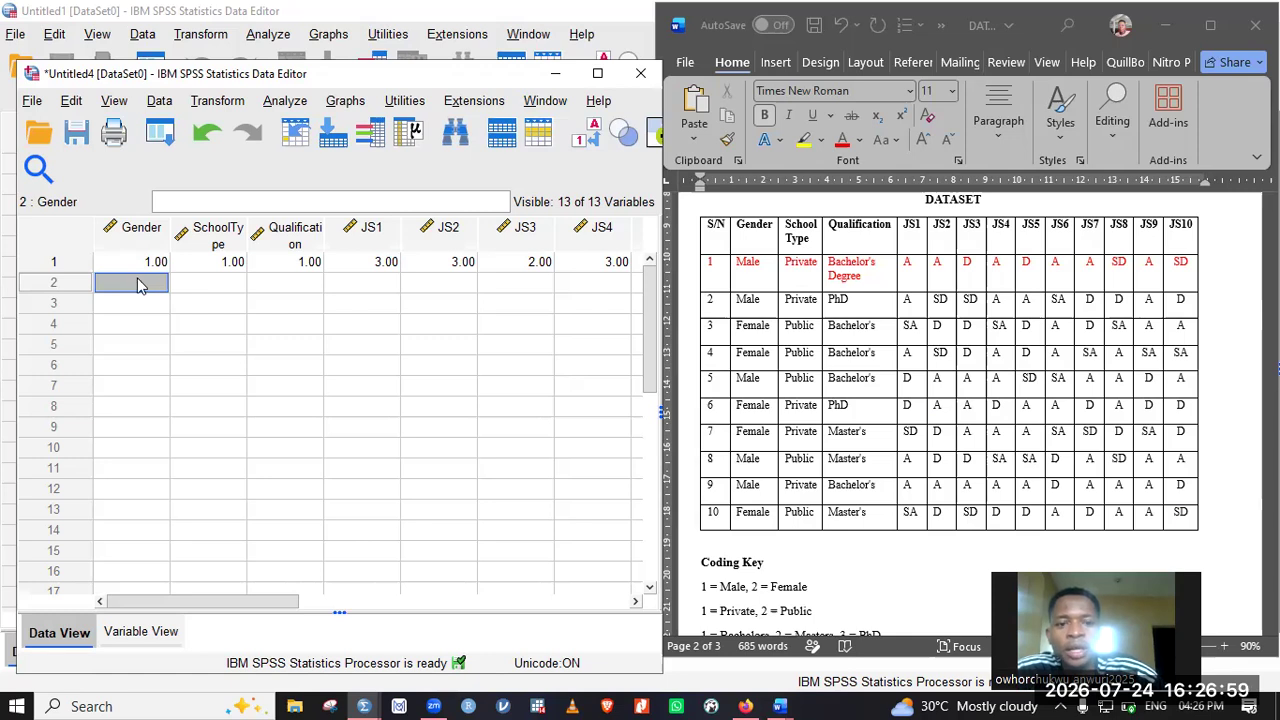
text(1)
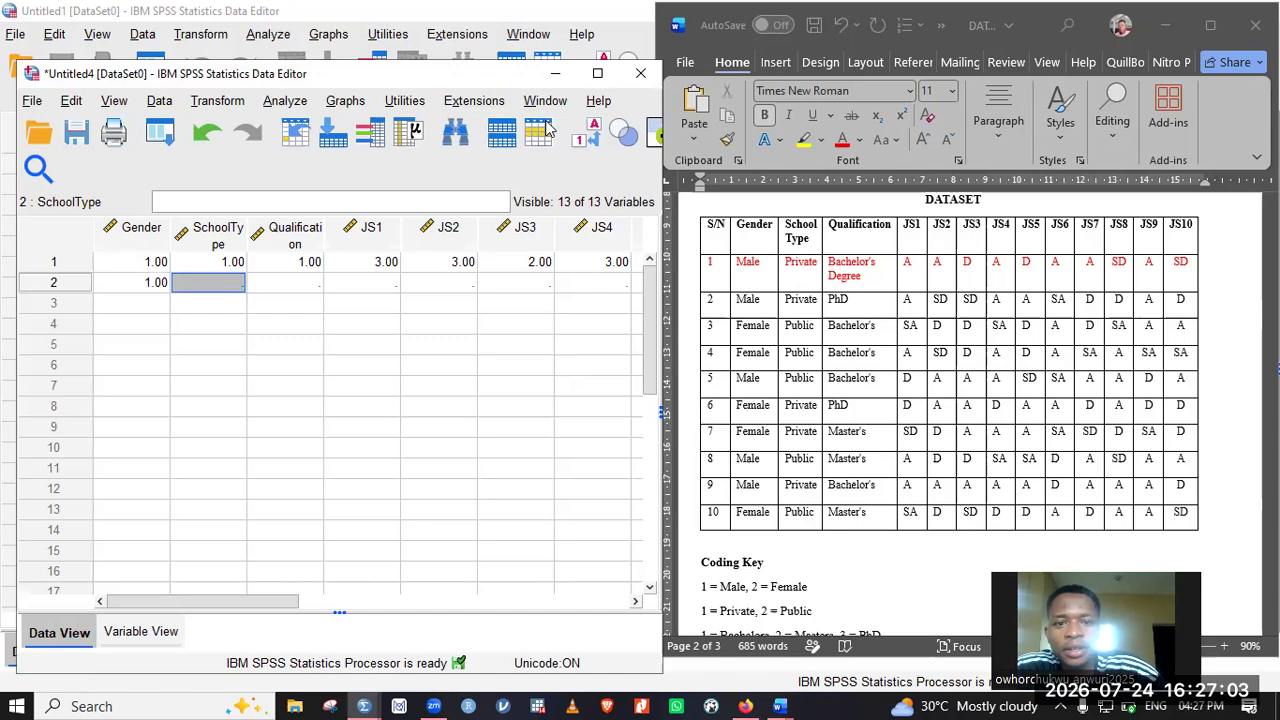
click(580, 134)
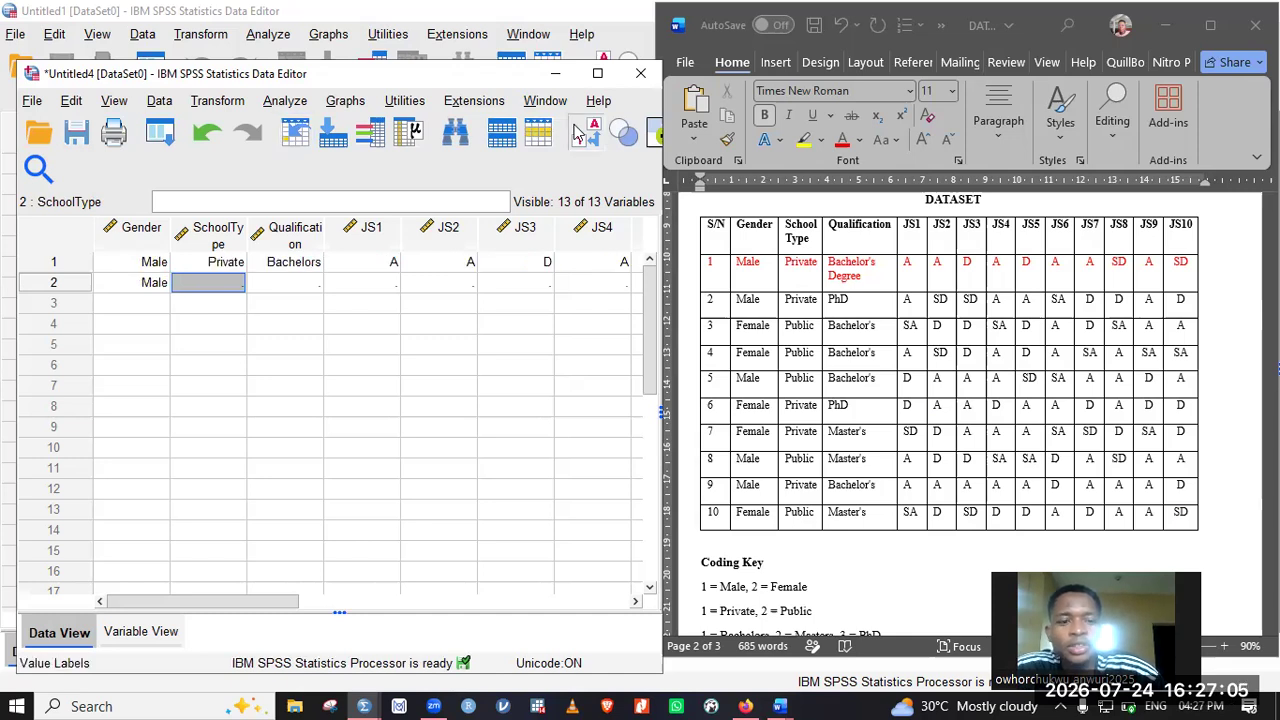
click(580, 134)
text(1)
key(Tab)
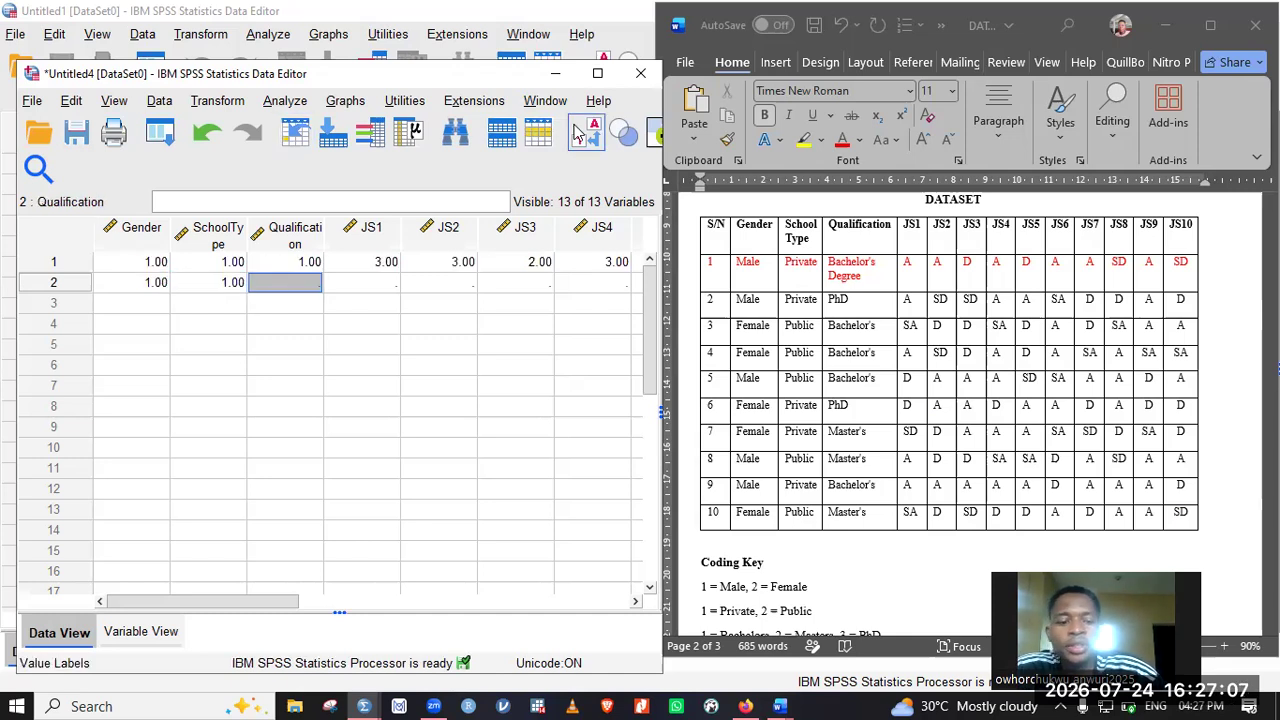
text(3)
key(Tab)
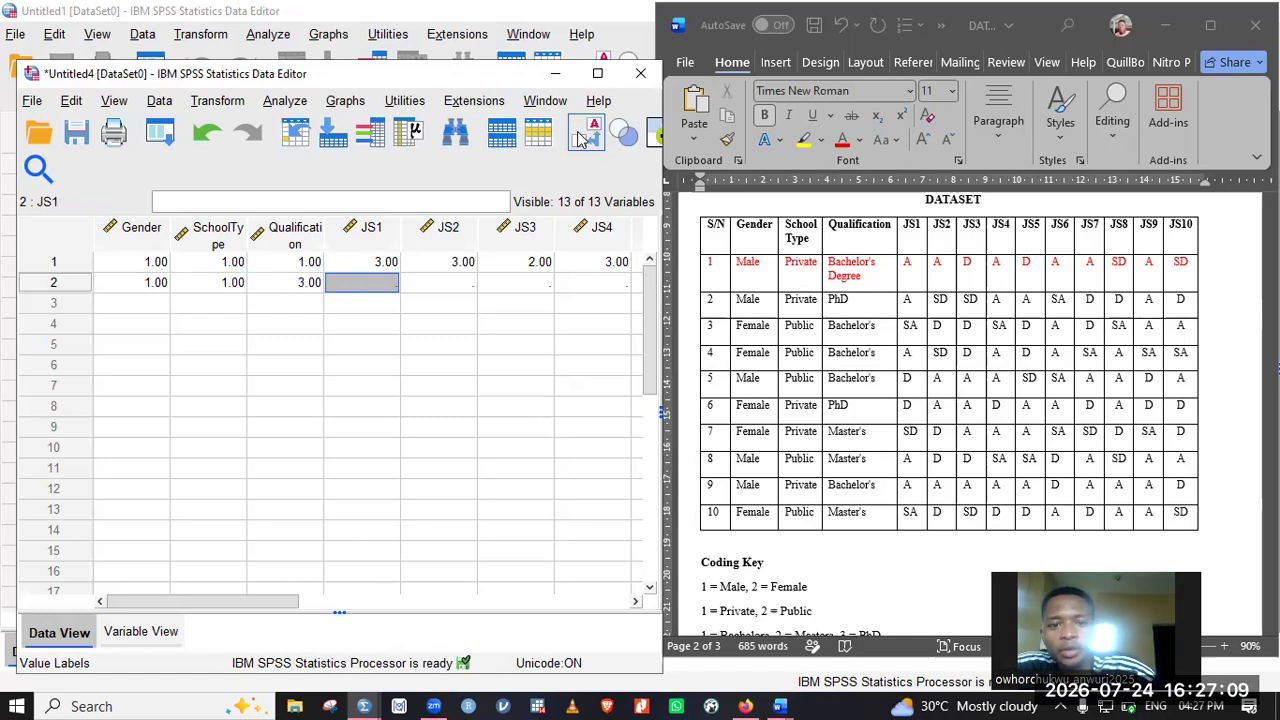
Show the value labels briefly to check case 2's demographic entries, and return to numeric codes
right_click(590, 128)
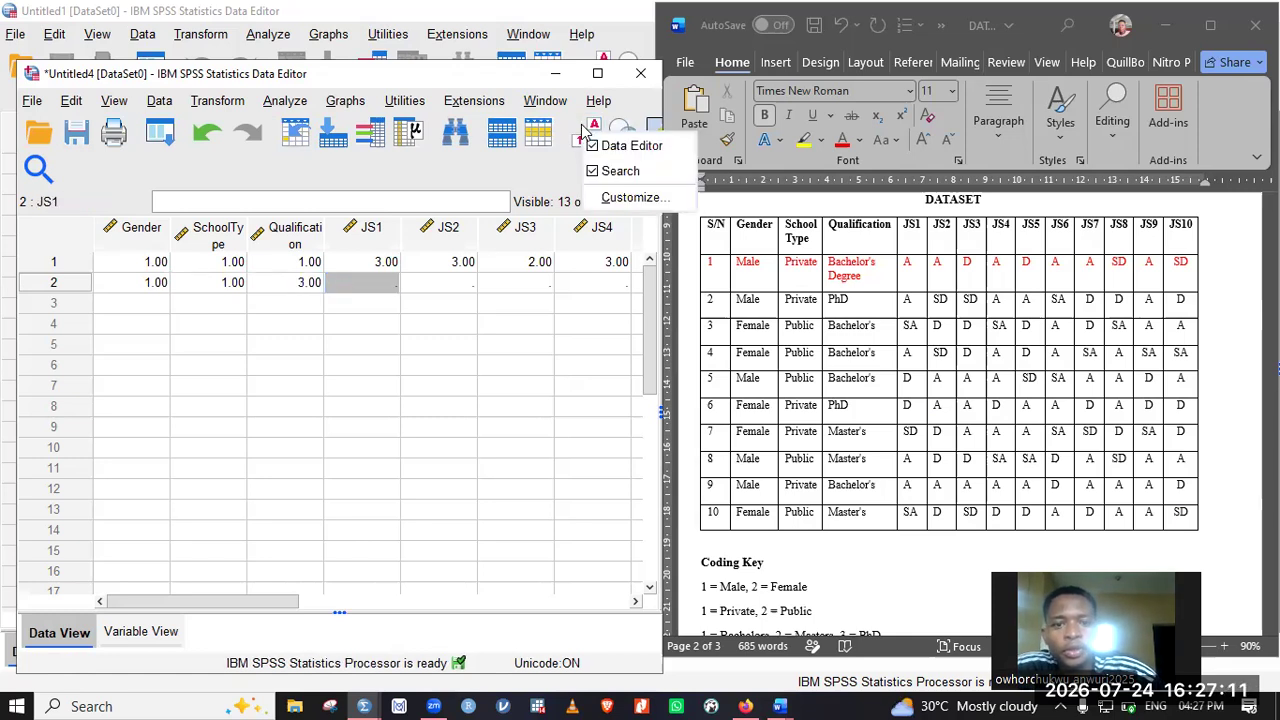
click(587, 130)
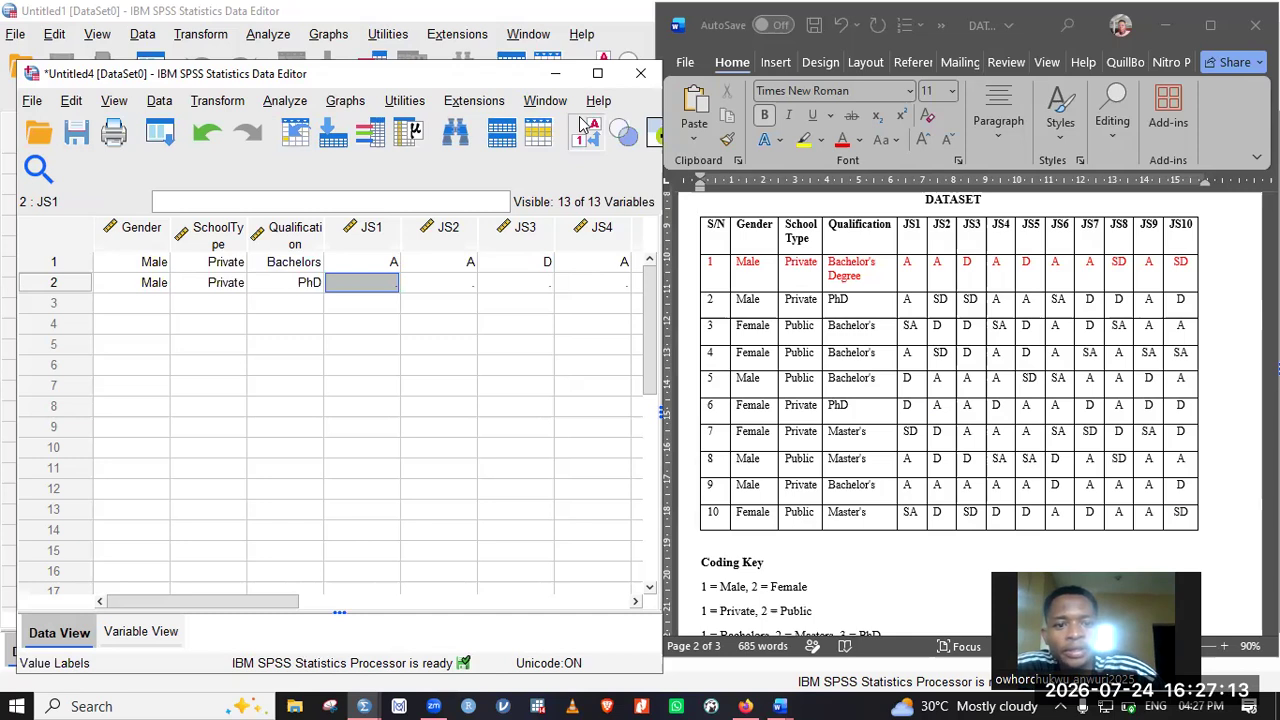
click(587, 128)
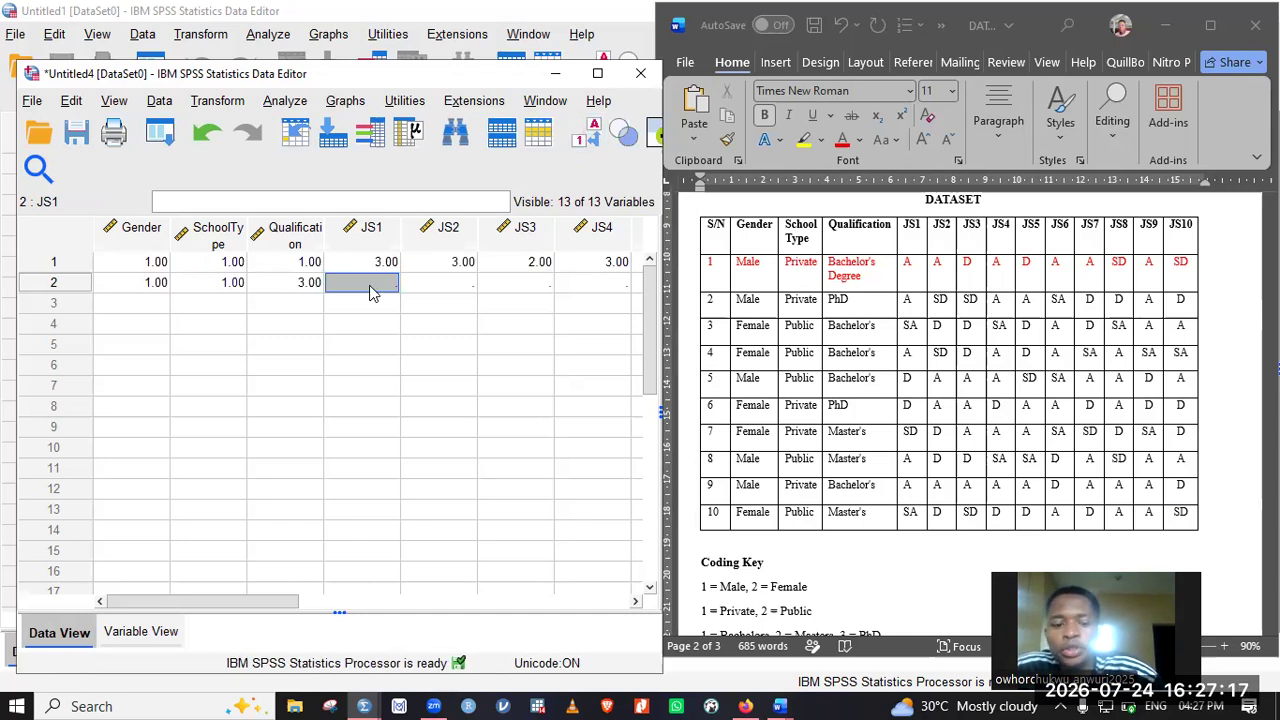
For case 2, enter 3 for JS1, 1 for JS2 and JS3, 3 for JS4 and JS5, and 4 for JS6
text(3)
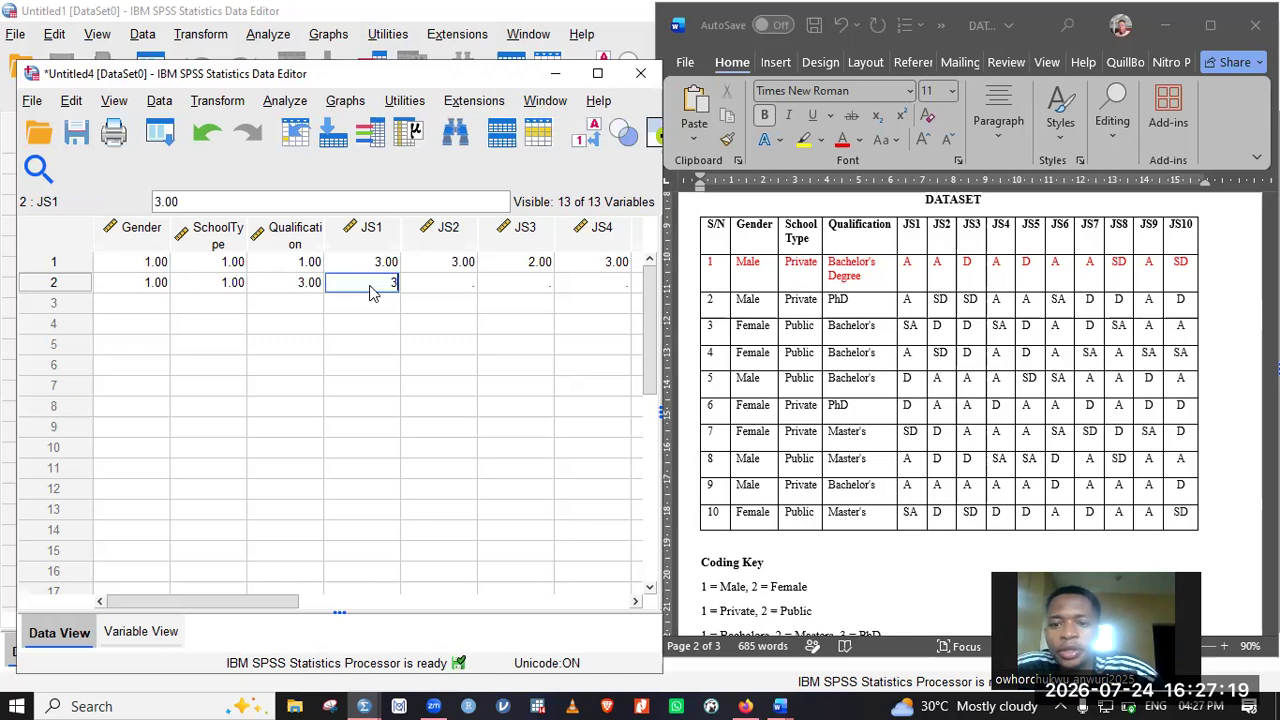
key(Tab)
text(1)
key(Tab)
text(1)
key(Tab)
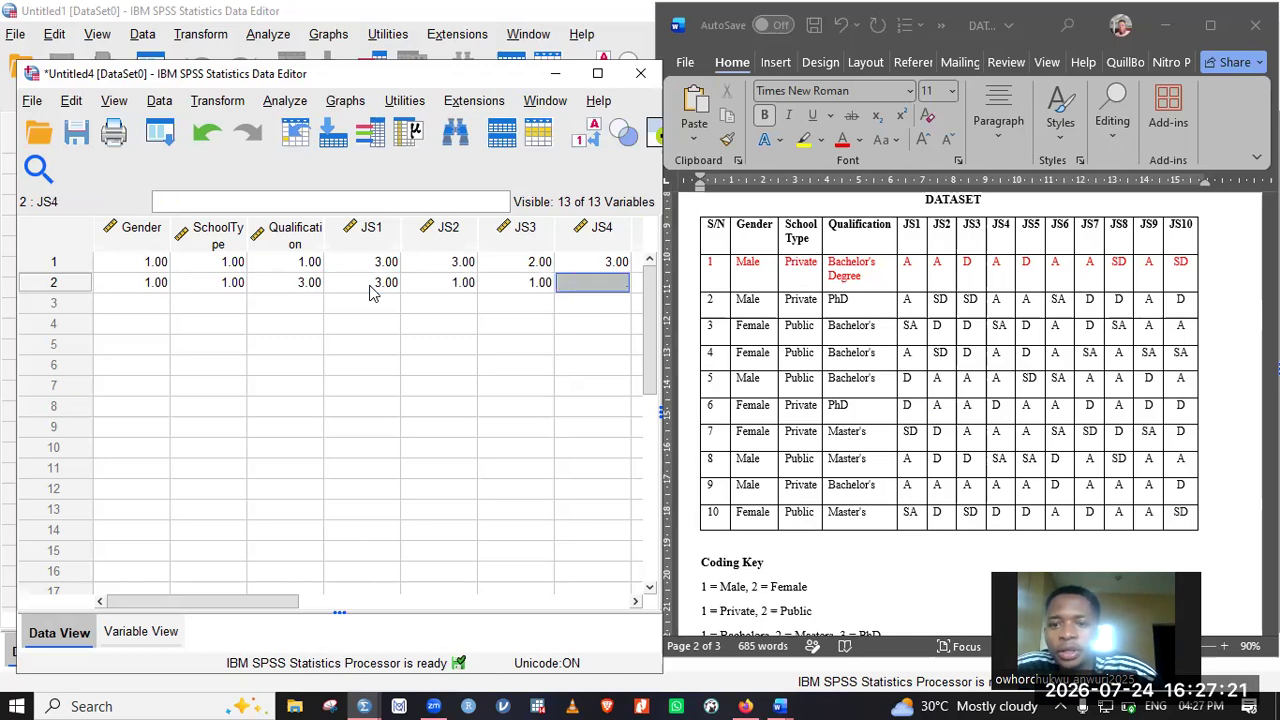
text(3)
key(Tab)
text(3)
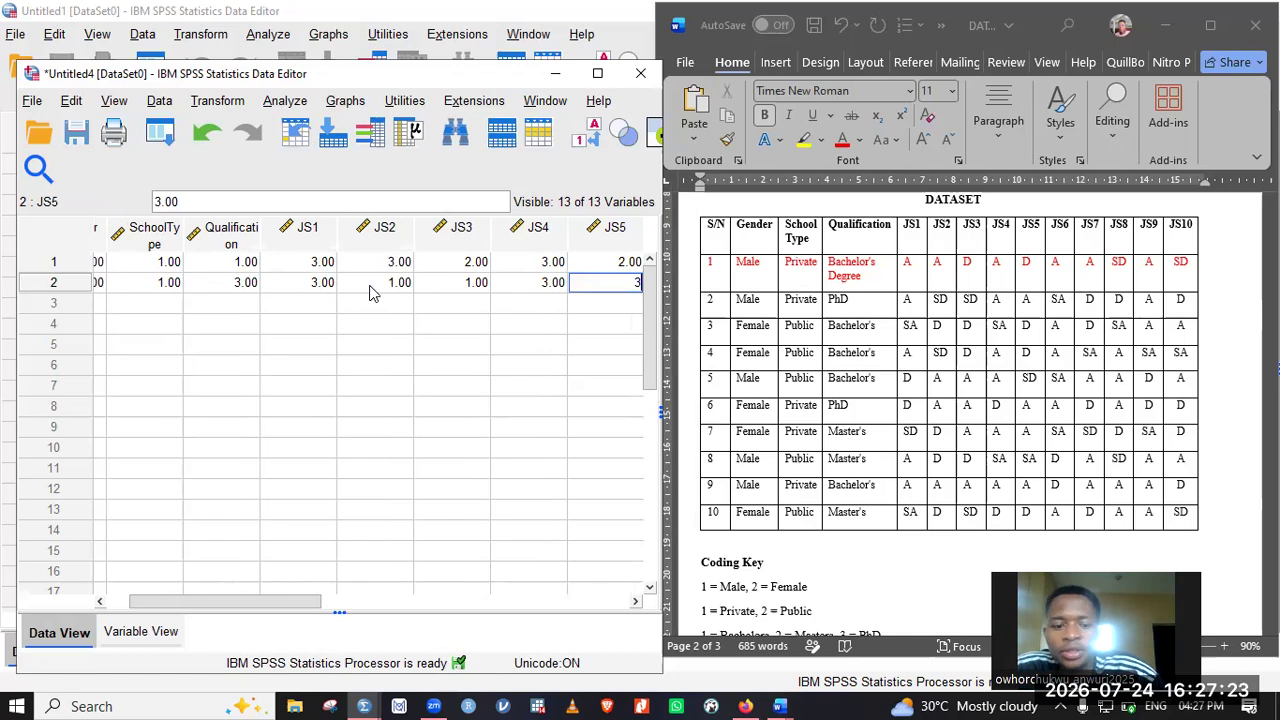
key(Tab)
text(4)
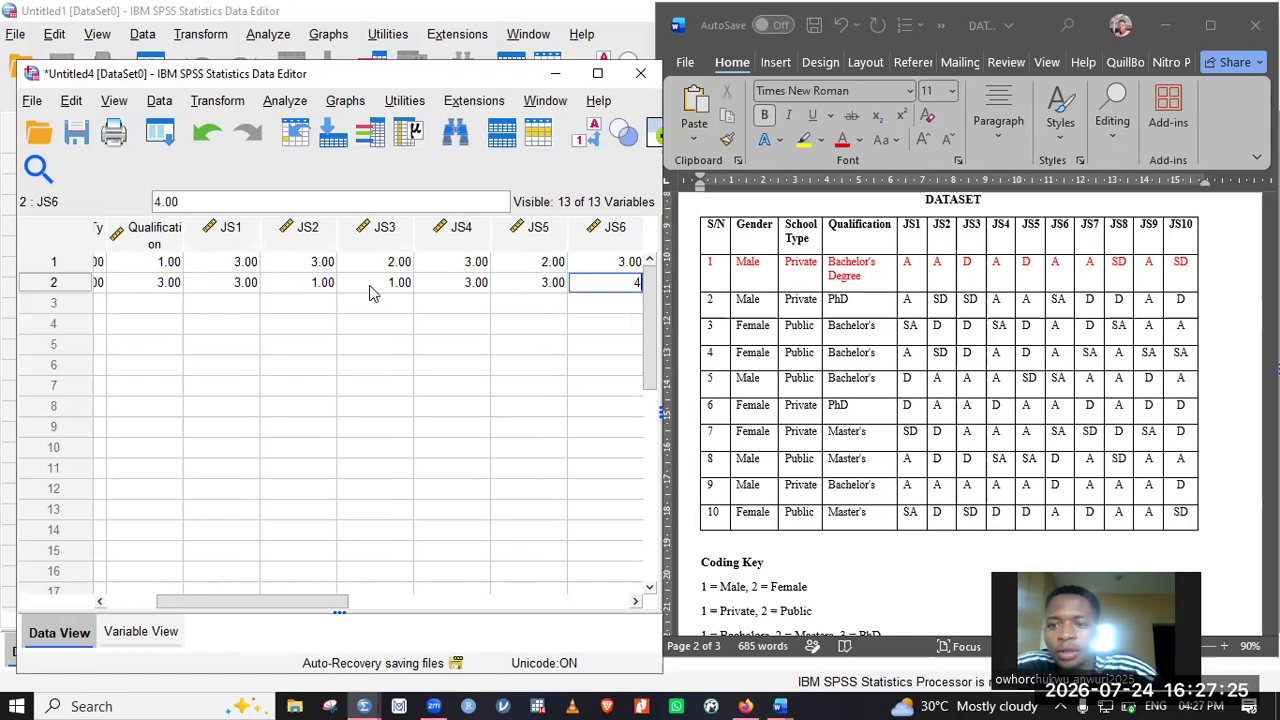
Complete case 2 with 1 for JS7, 1 for JS8, 3 for JS9 and 2 for JS10
key(Tab)
text(1)
key(Tab)
text(1)
key(Tab)
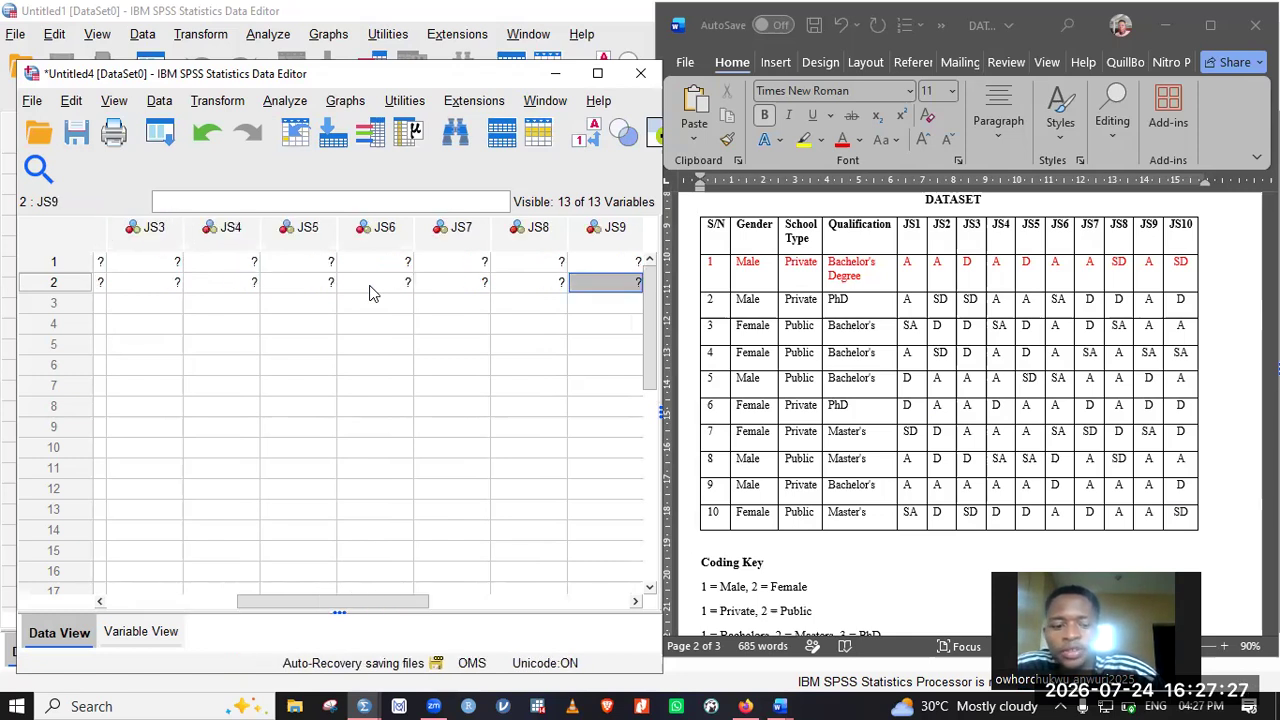
text(3)
key(Tab)
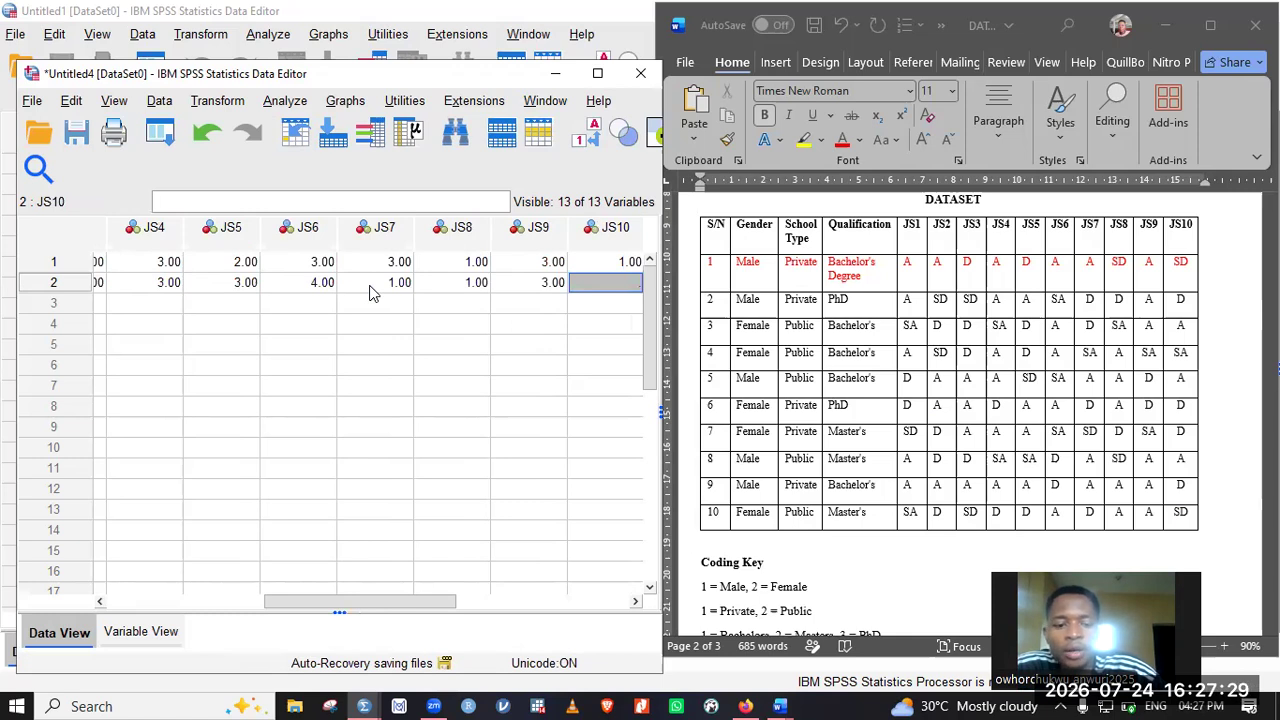
text(2)
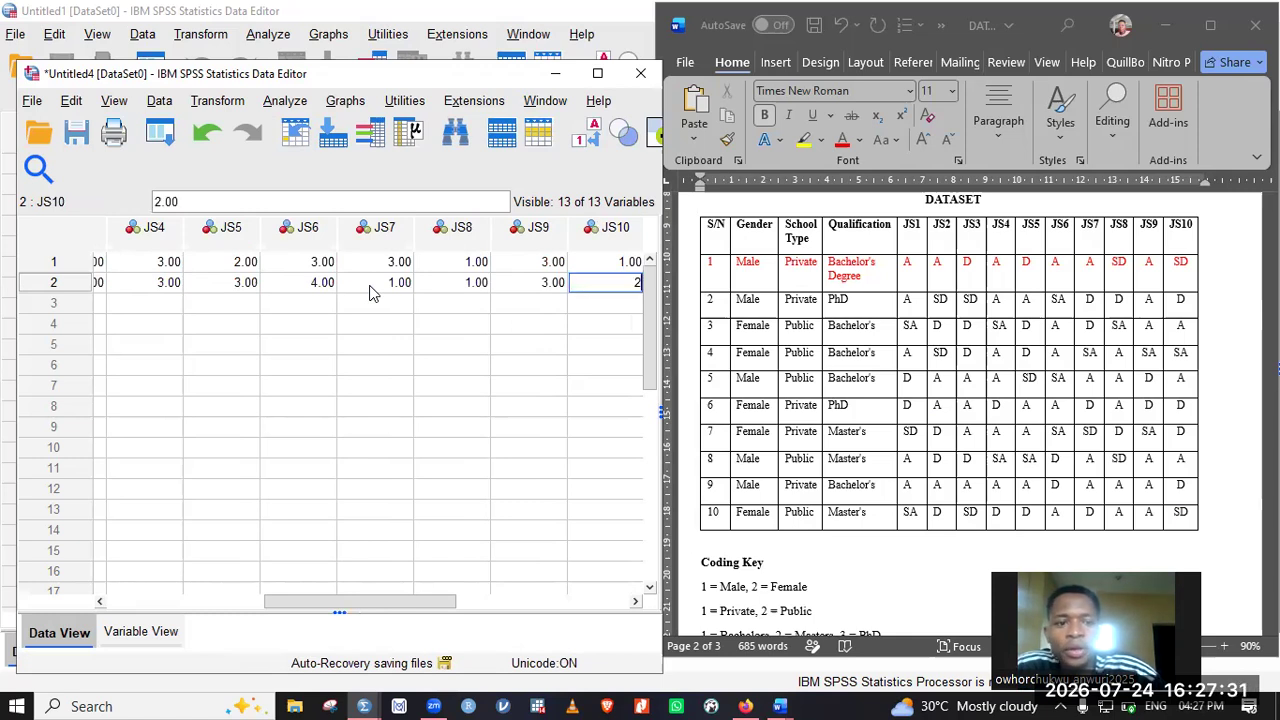
key(Return)
Start case 3 by entering 2 for Gender and 2 for SchoolType, and check them against the value labels
key(Home)
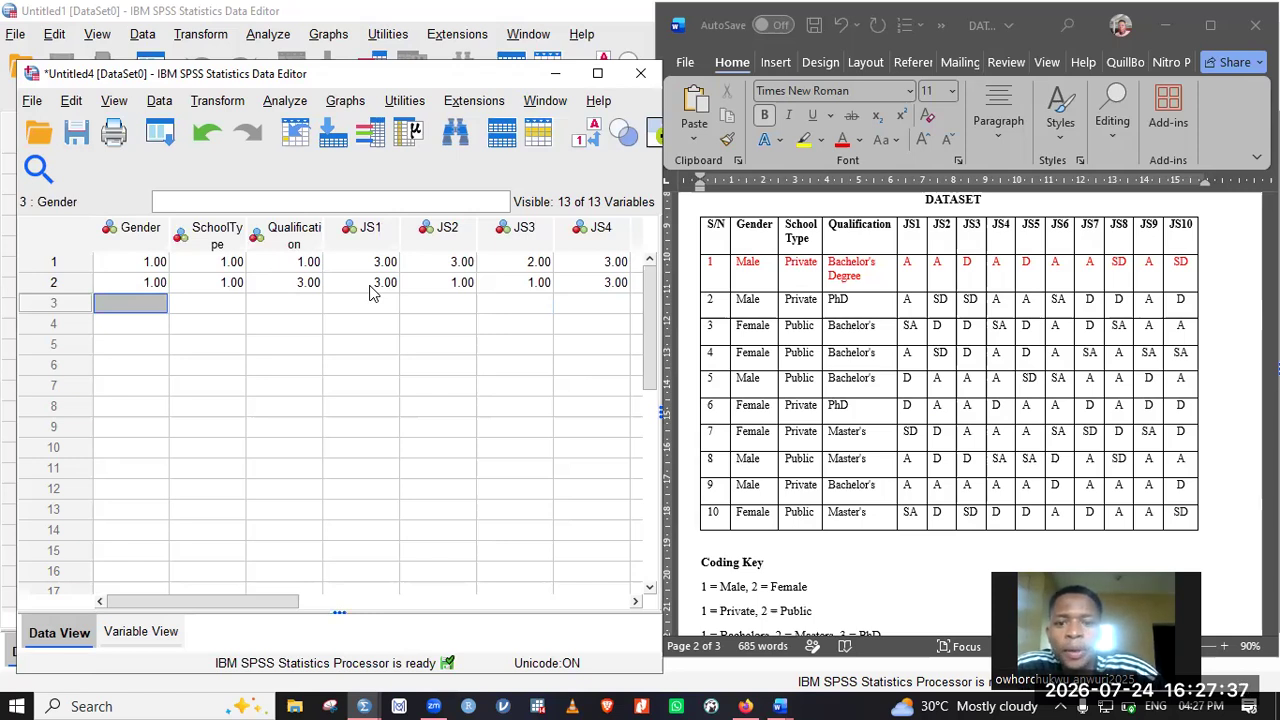
text(2)
key(Tab)
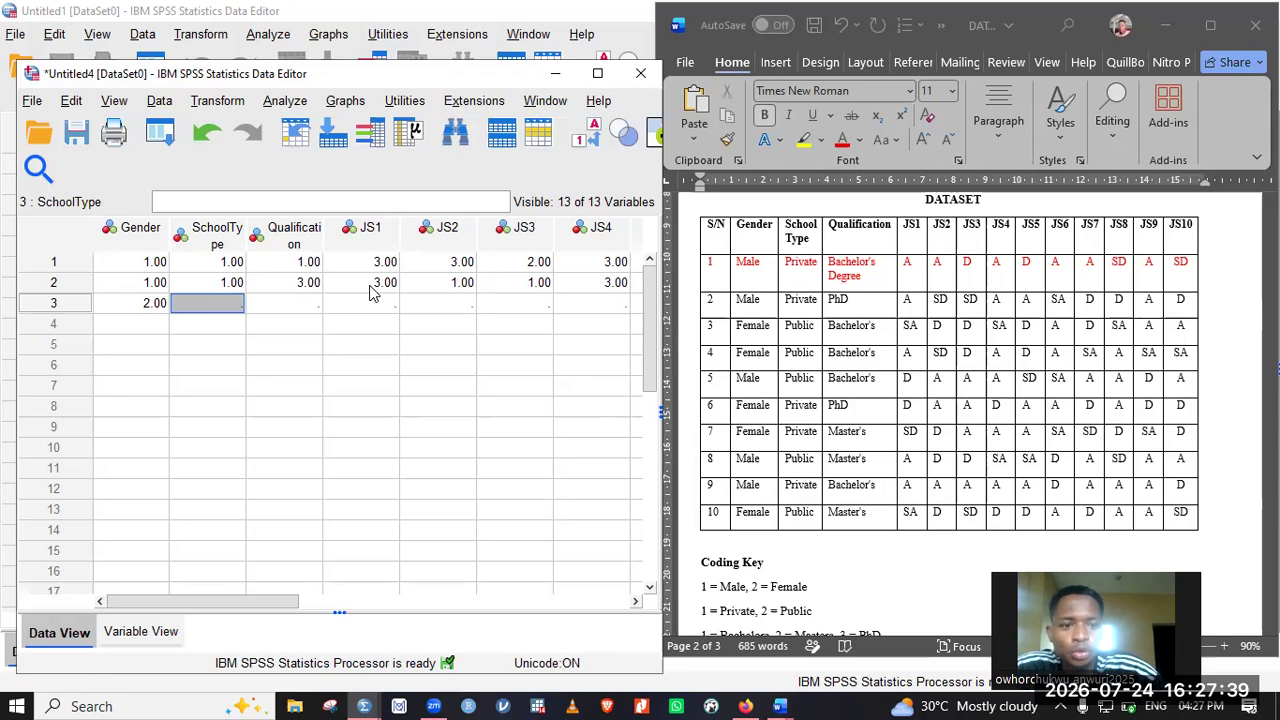
text(2)
key(Tab)
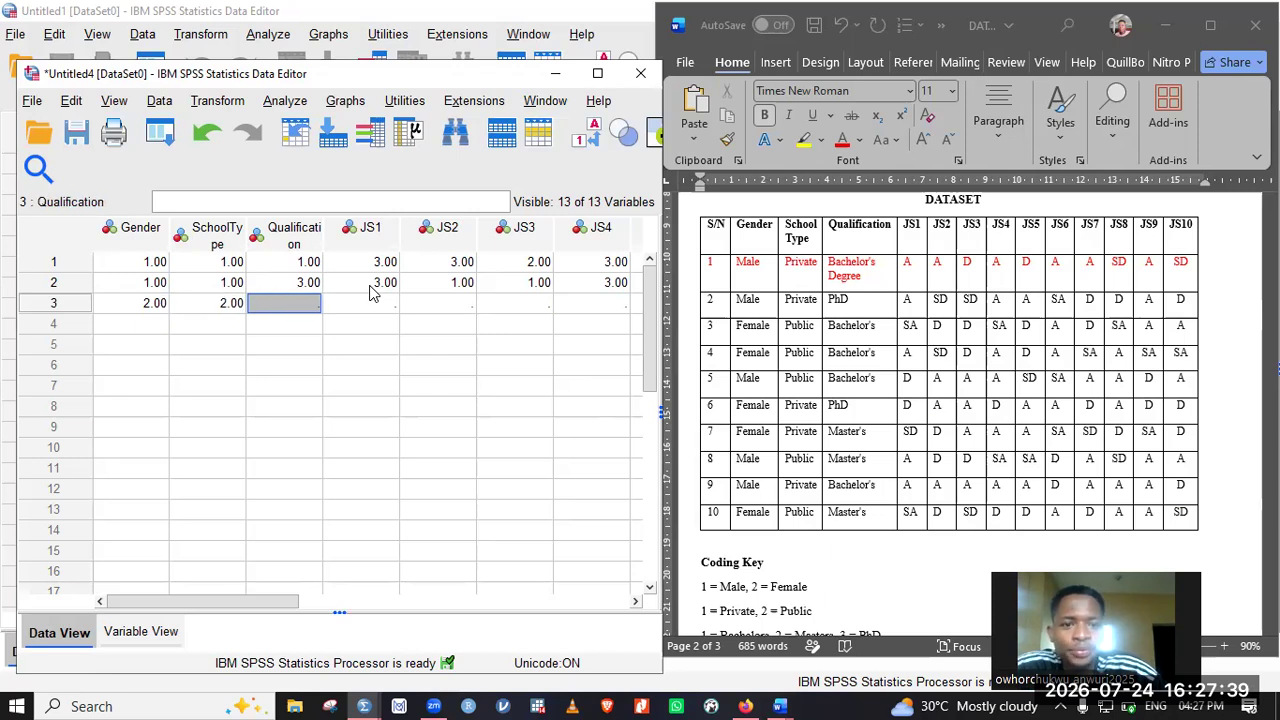
click(583, 137)
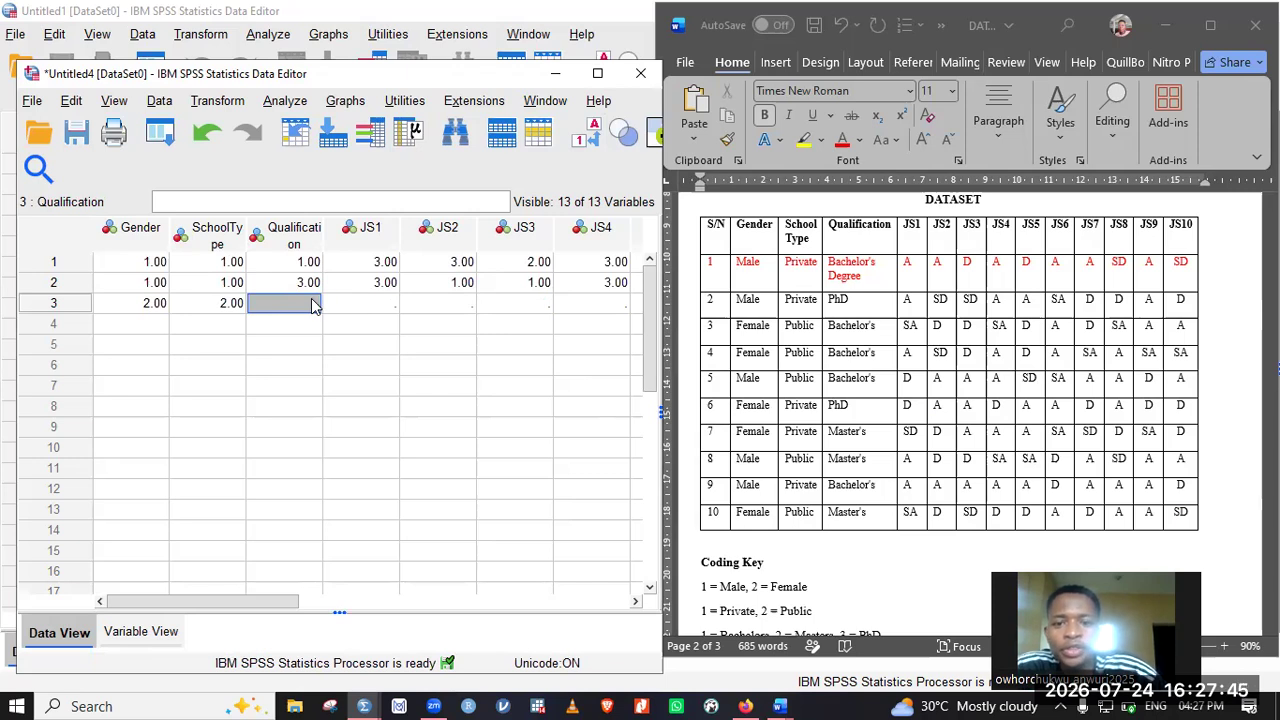
For case 3, enter 1 for Qualification, 4 for JS1, 2 for JS2 and JS3, and 4 for JS4
text(1)
key(Tab)
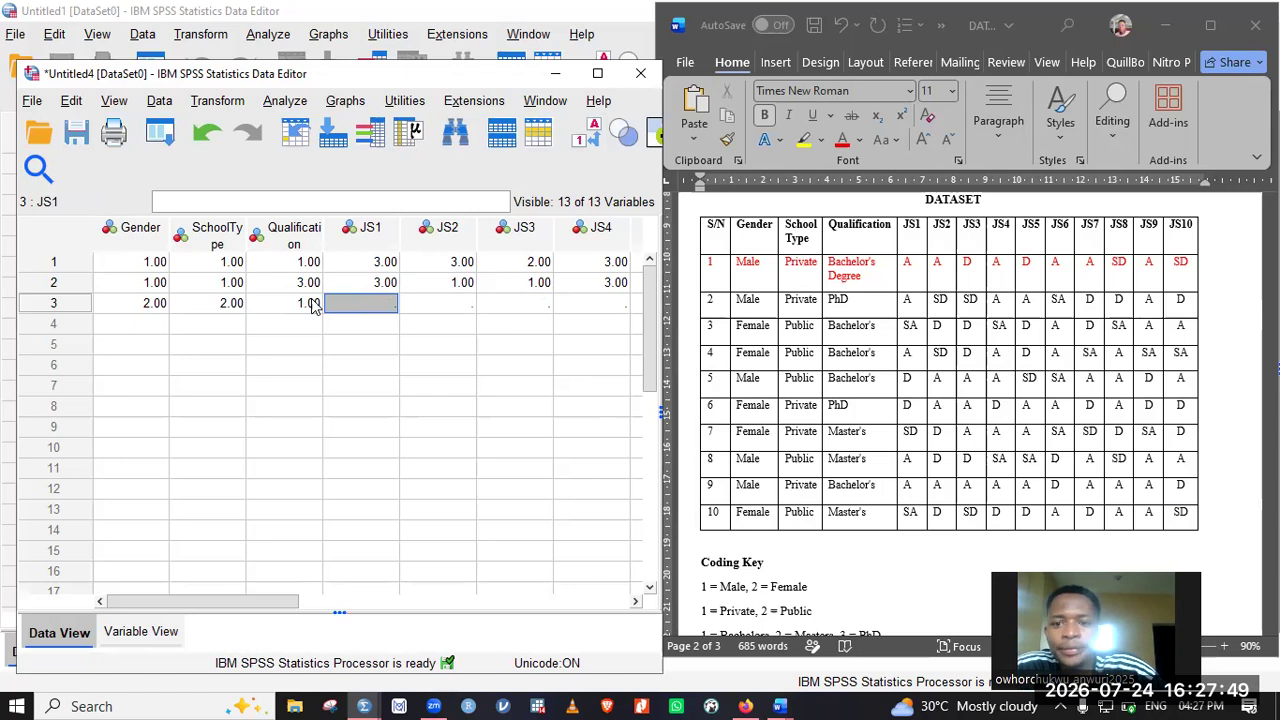
text(4)
key(Tab)
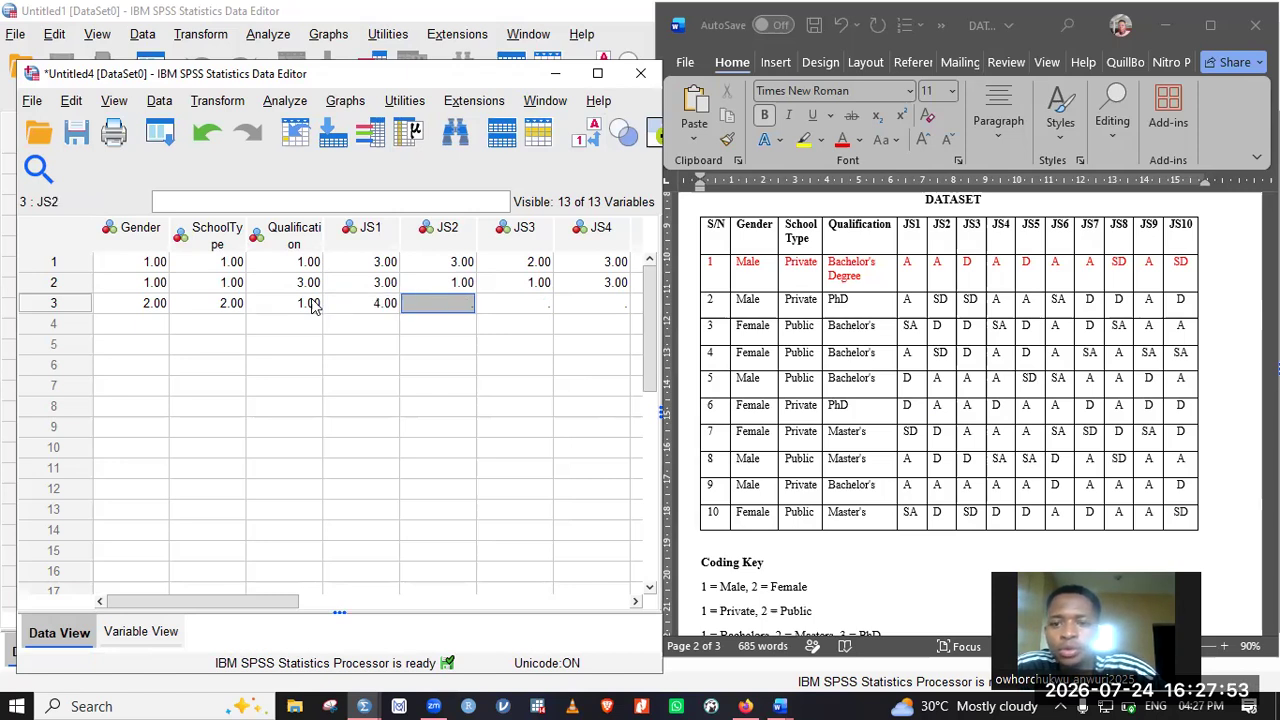
text(2)
key(Tab)
text(2)
key(Tab)
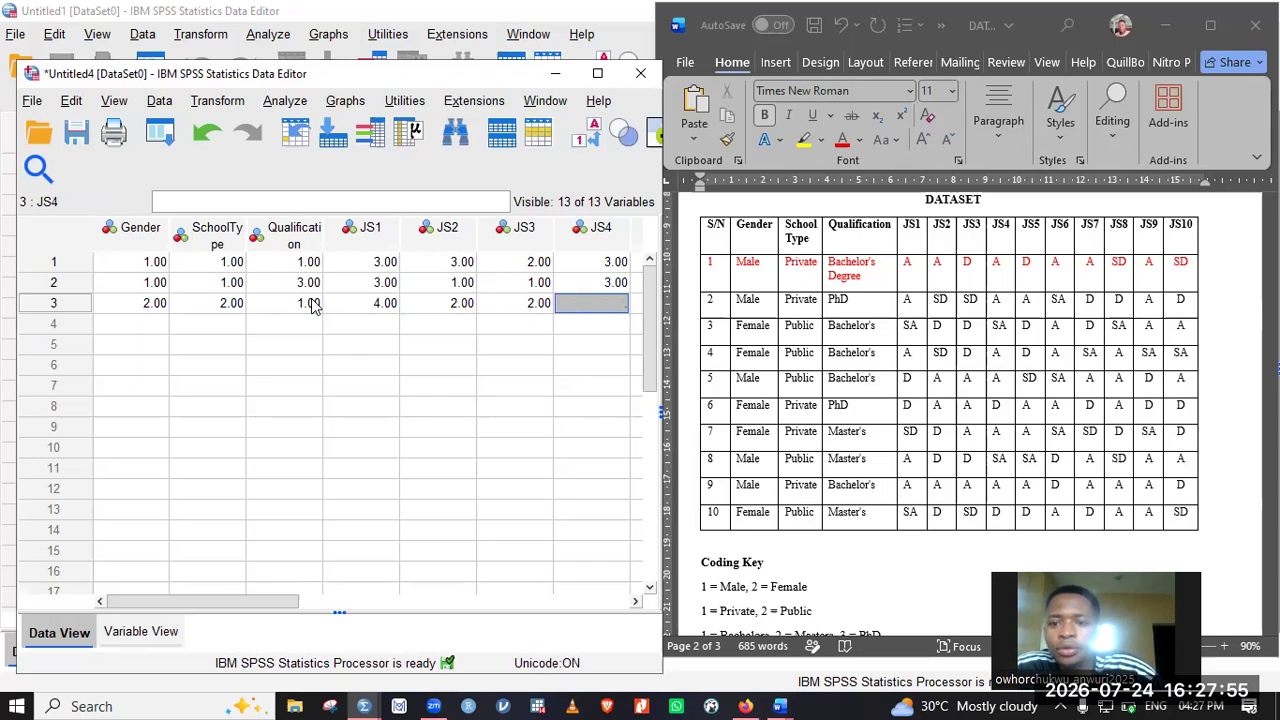
text(2)
key(Tab)
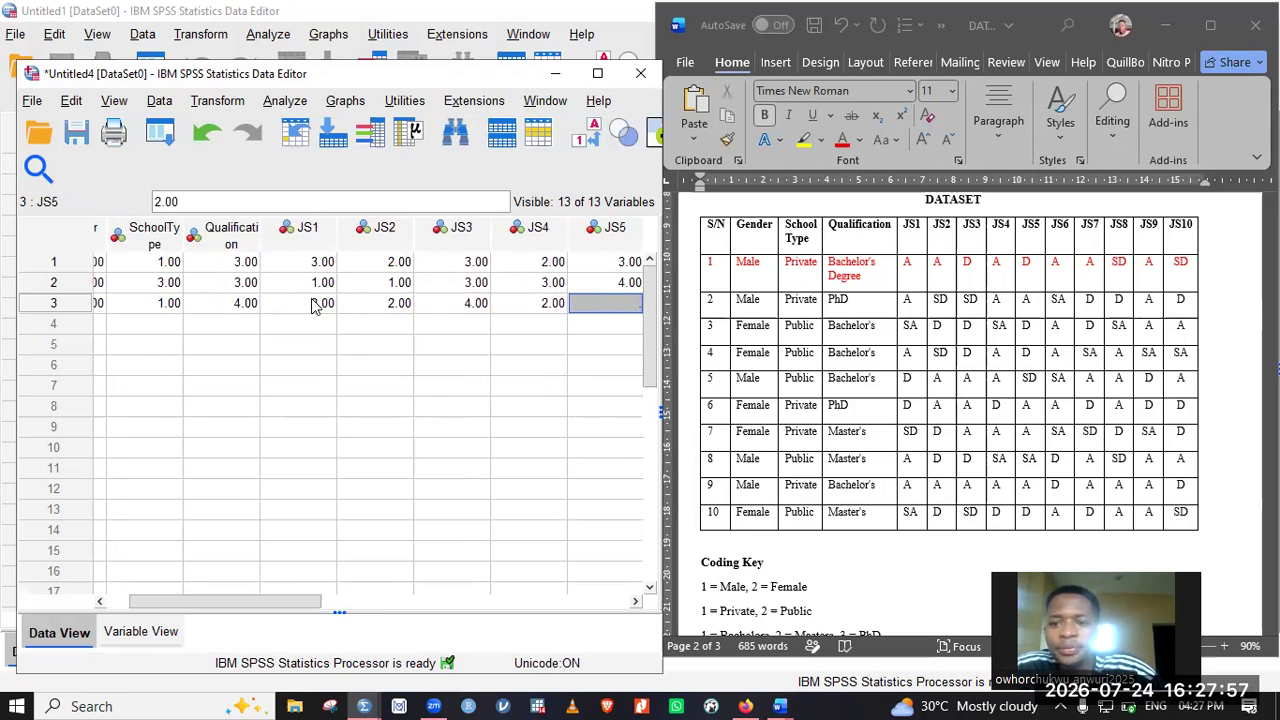
Complete case 3 with 2 for JS5, 3 for JS6, 2 for JS7, 4 for JS8, and 3 for JS9 and JS10
text(3)
key(Tab)
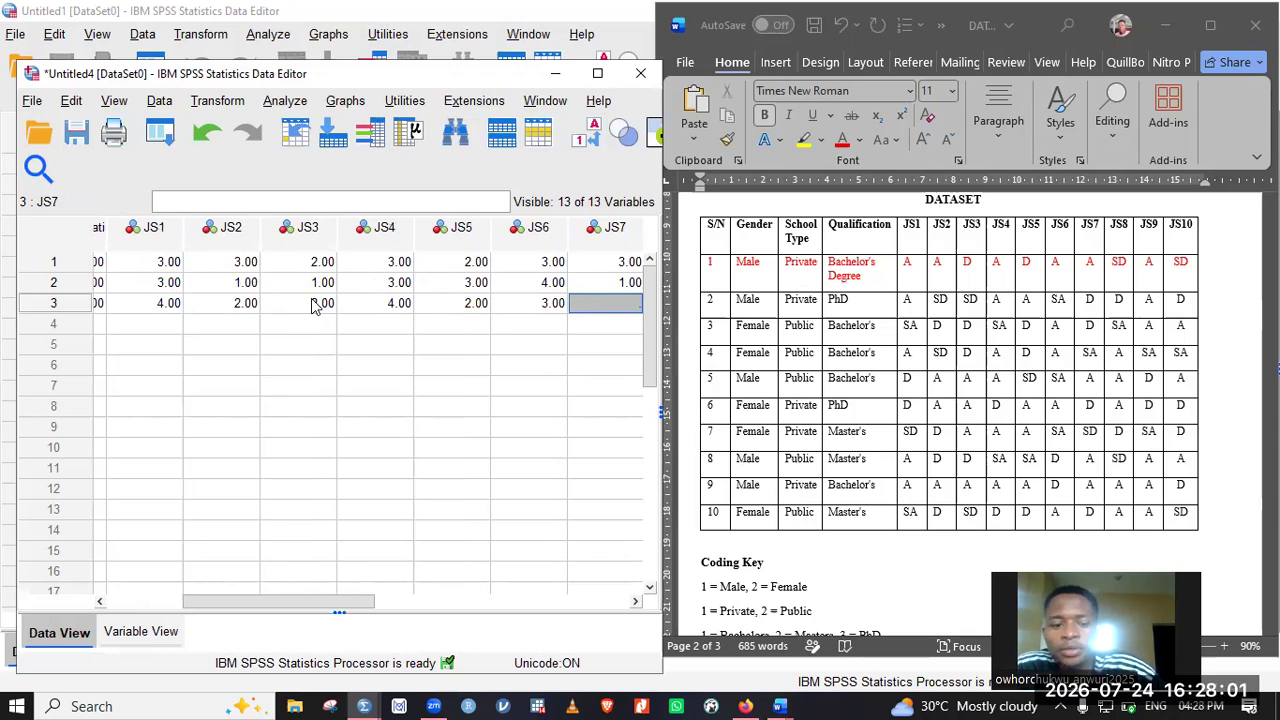
text(2)
key(Tab)
text(4)
key(Tab)
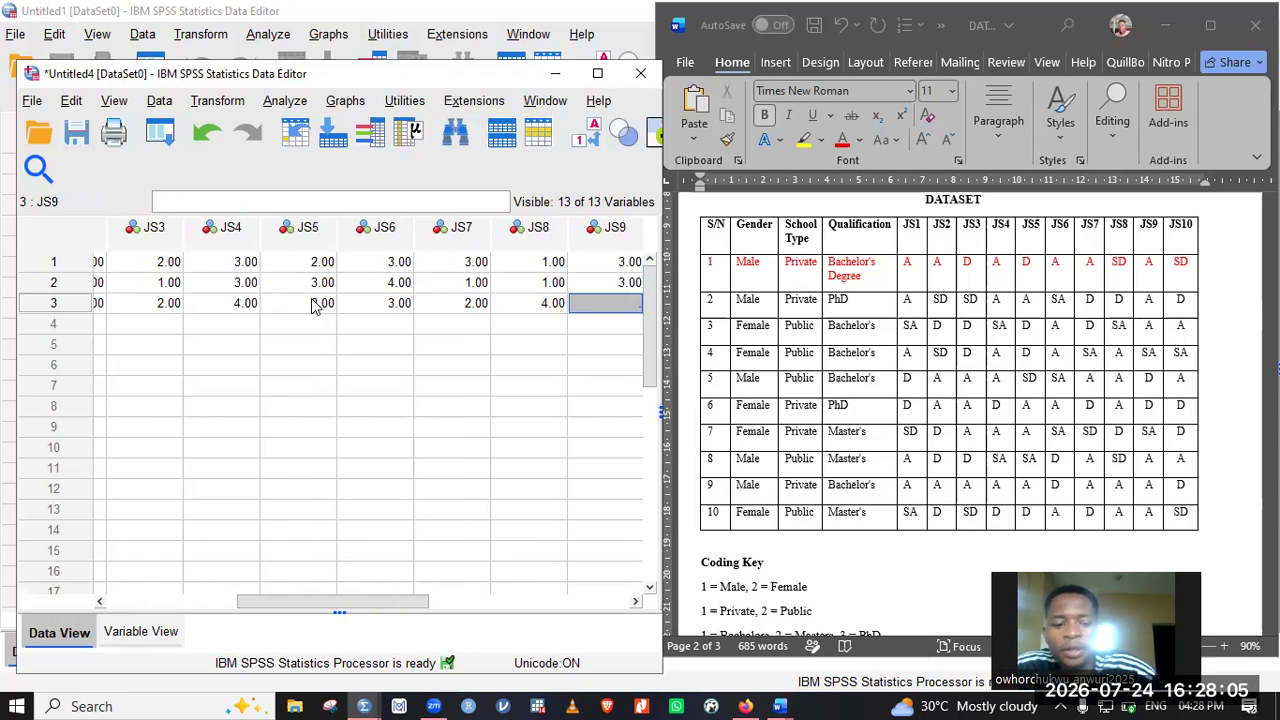
text(3)
key(Tab)
text(3)
key(Return)
Start case 4 by entering 2 for Gender and 2 for SchoolType, and check them against the value labels
key(Left)
key(Home)
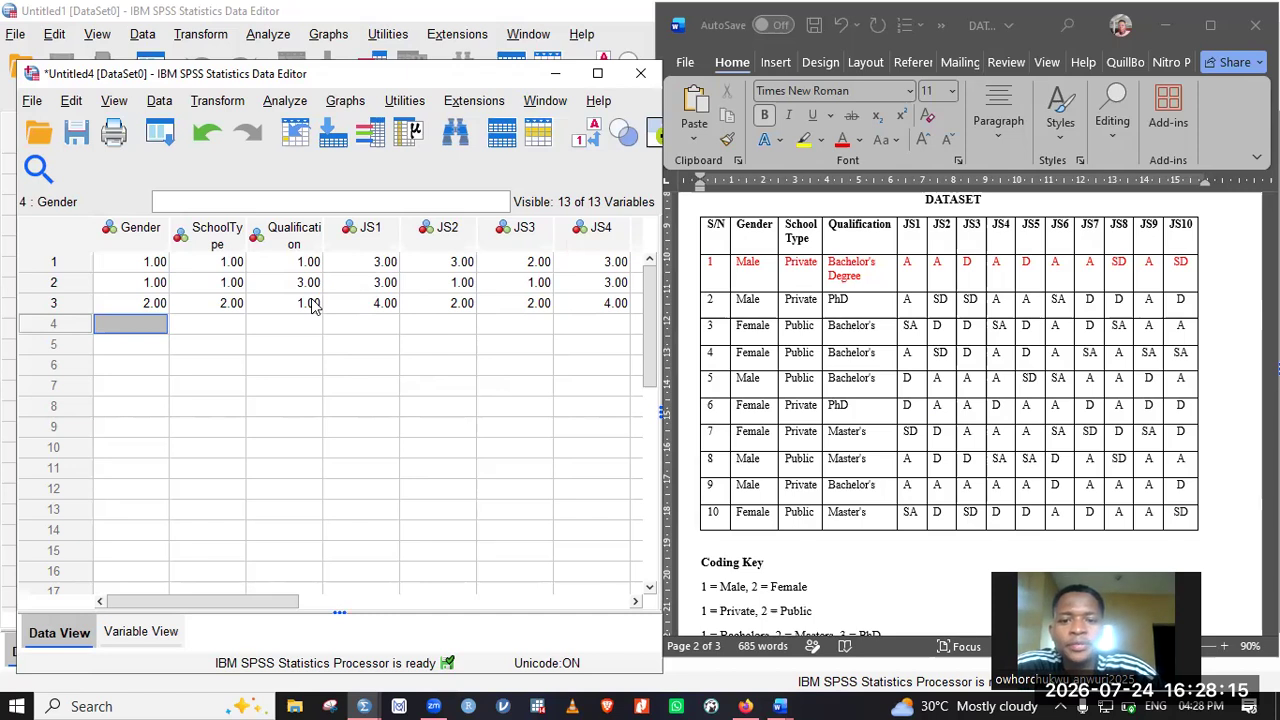
text(2)
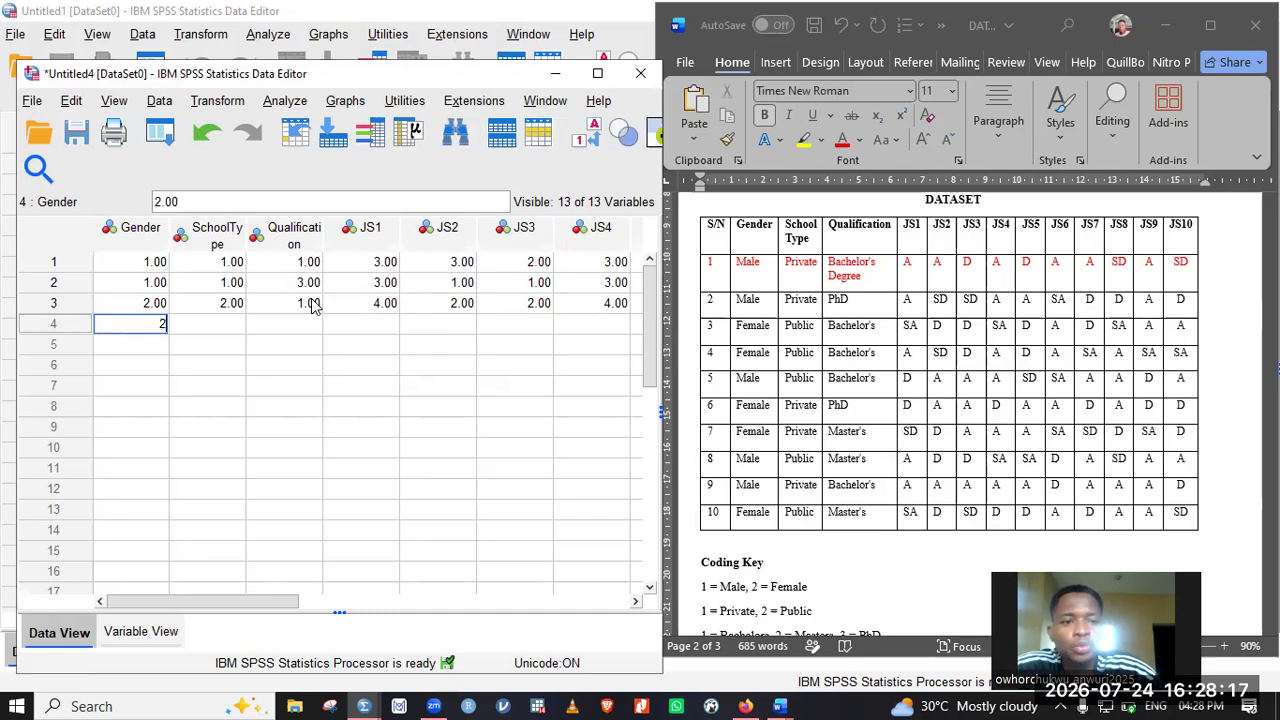
key(Tab)
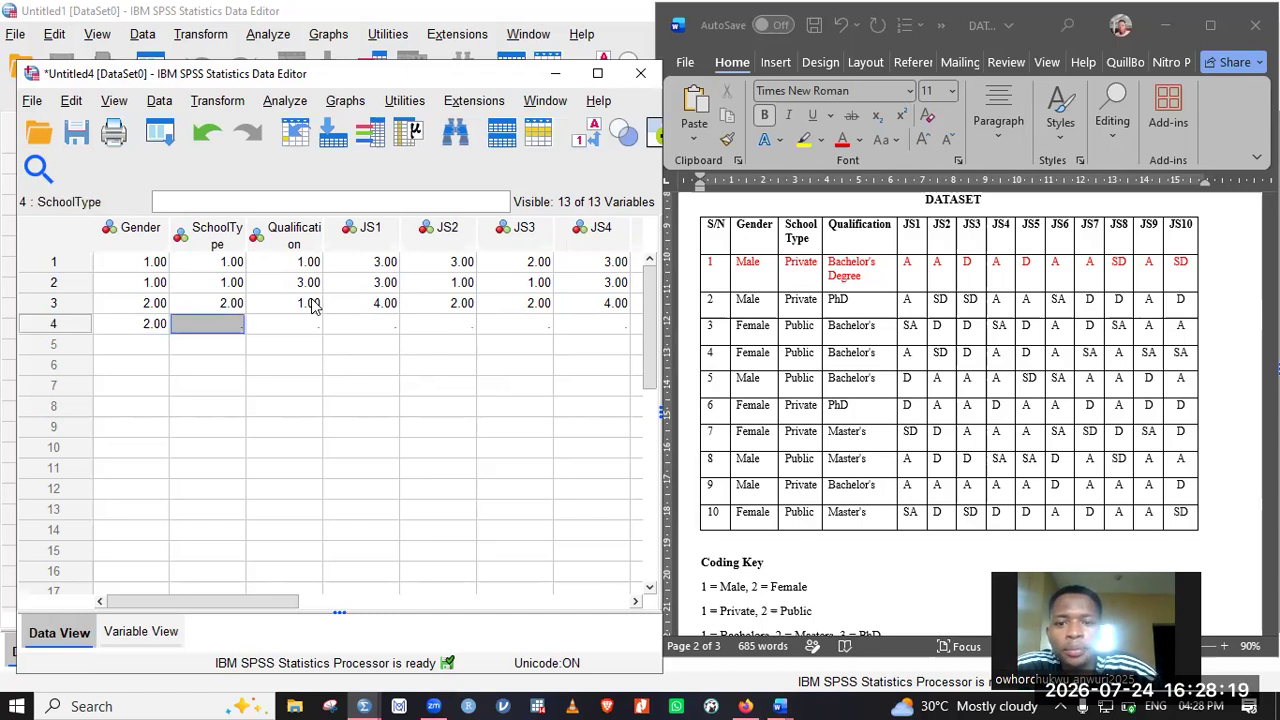
text(2)
key(Tab)
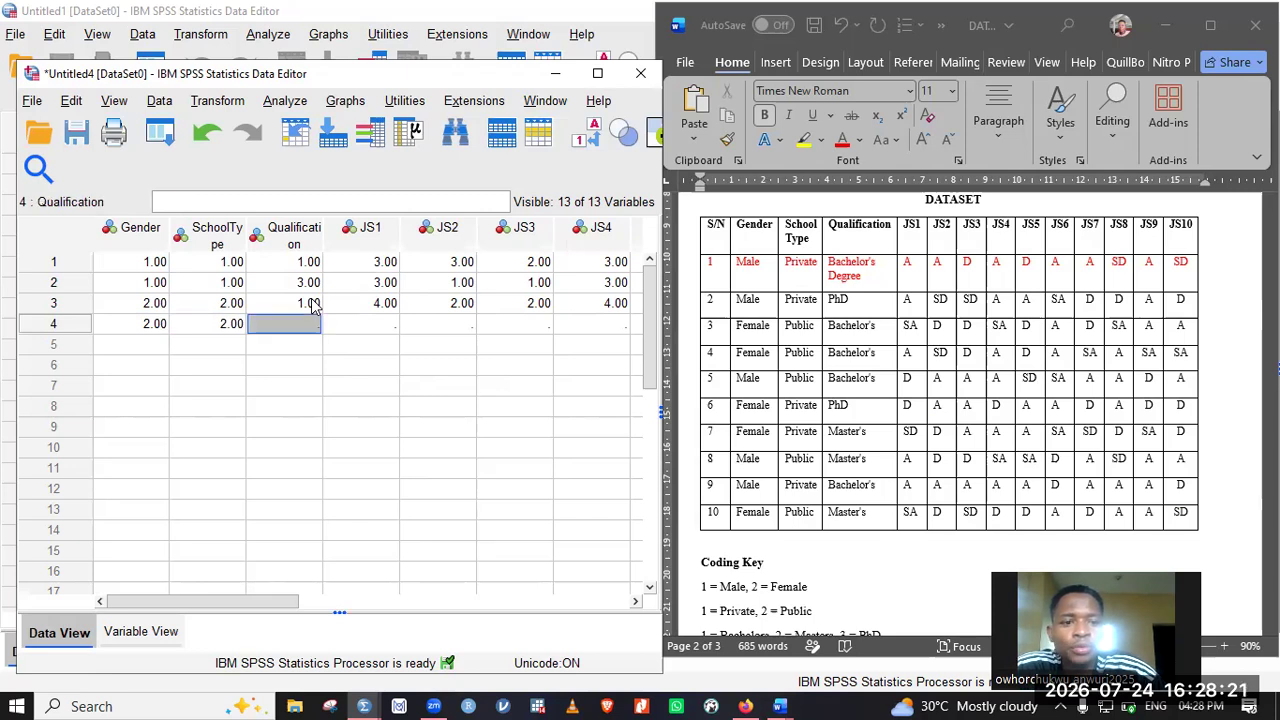
click(587, 140)
click(587, 140)
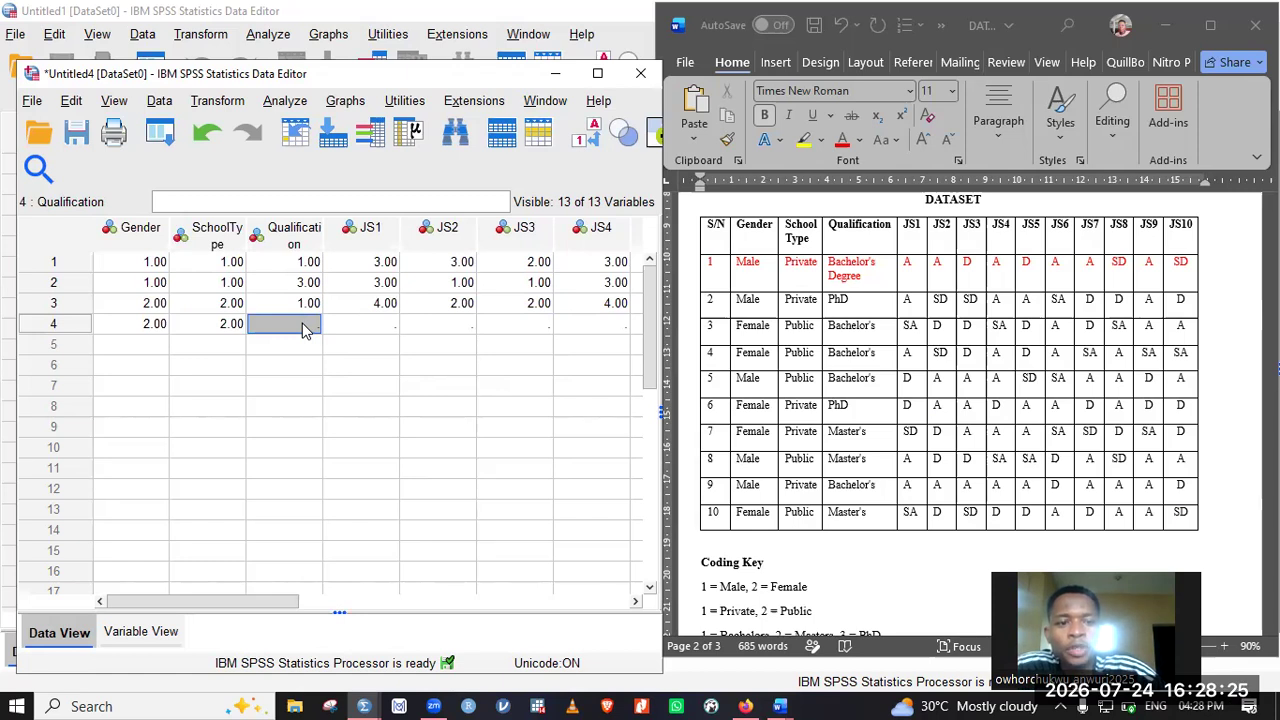
Select respondent 4's row in the Word DATASET table, and enter 1 for case 4's Qualification in SPSS
click(857, 358)
drag(748, 354, 1172, 354)
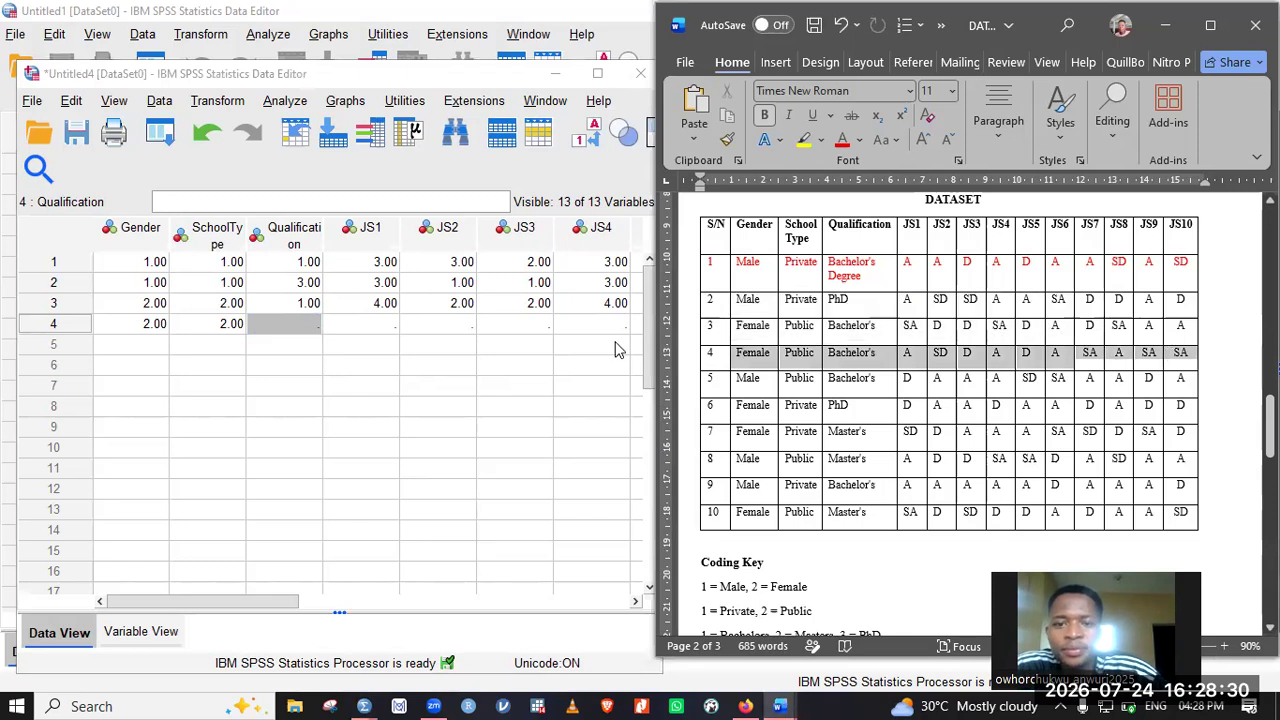
click(362, 333)
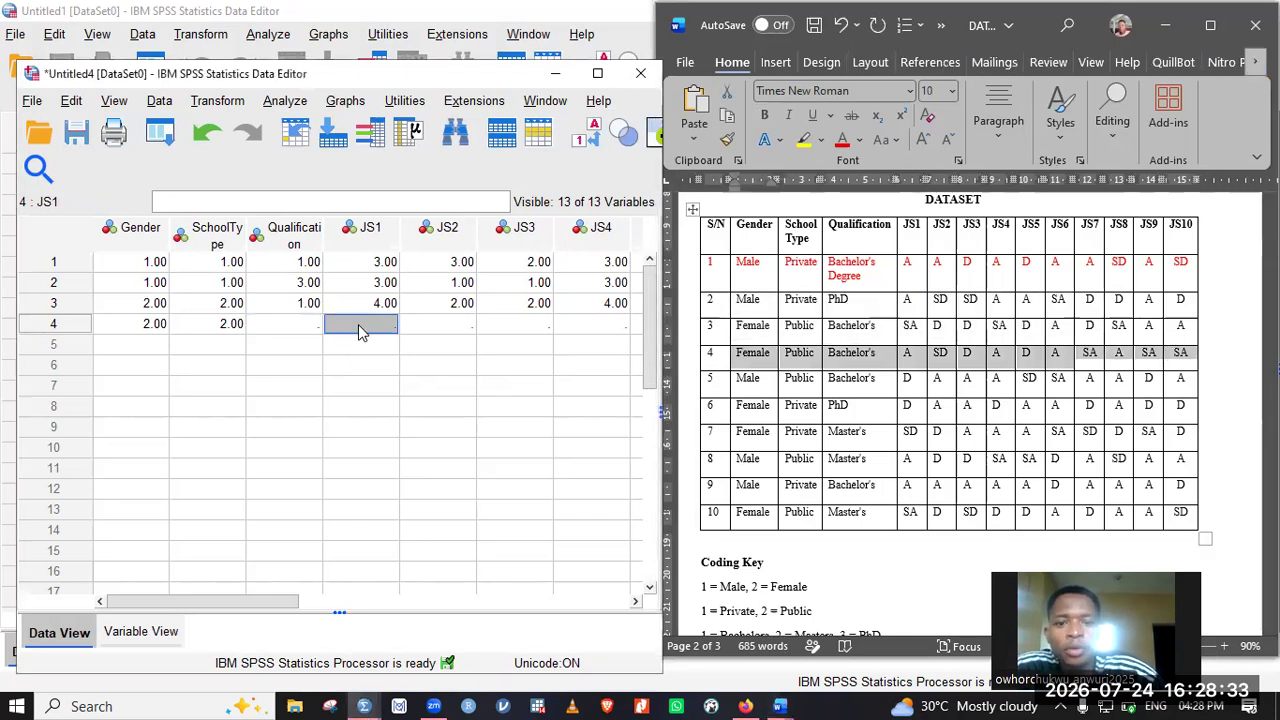
key(Left)
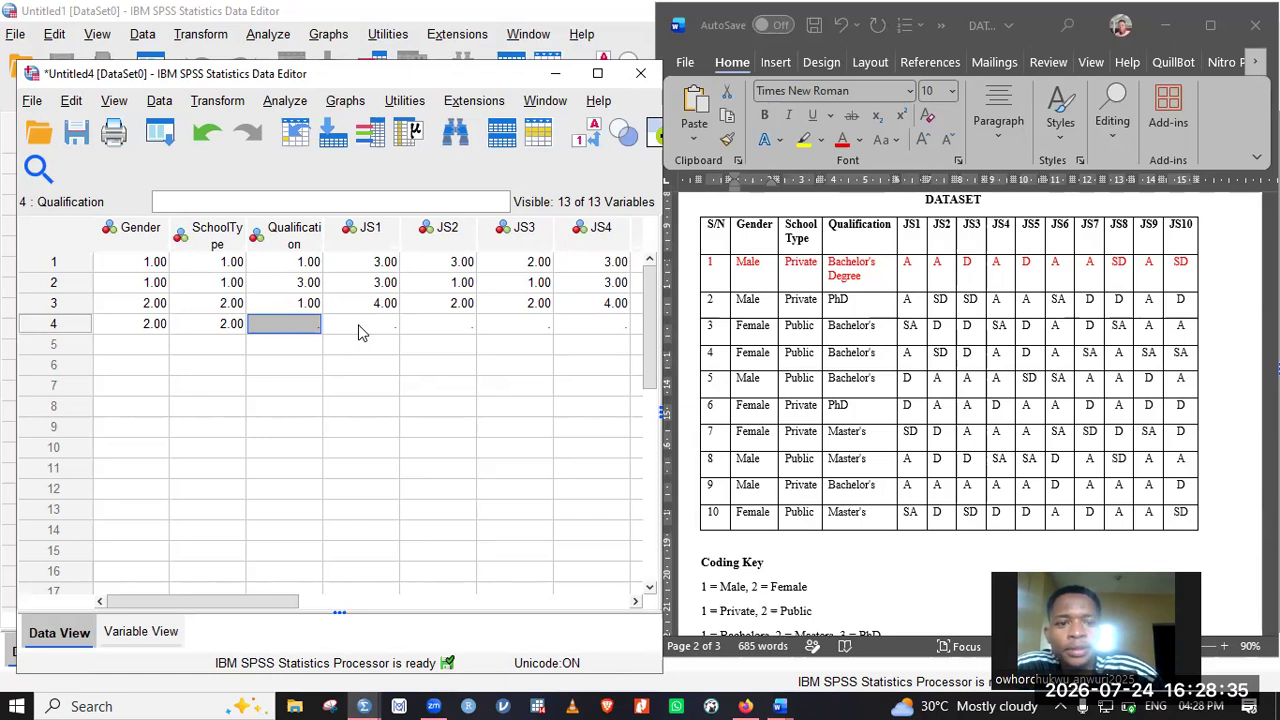
text(1)
click(362, 333)
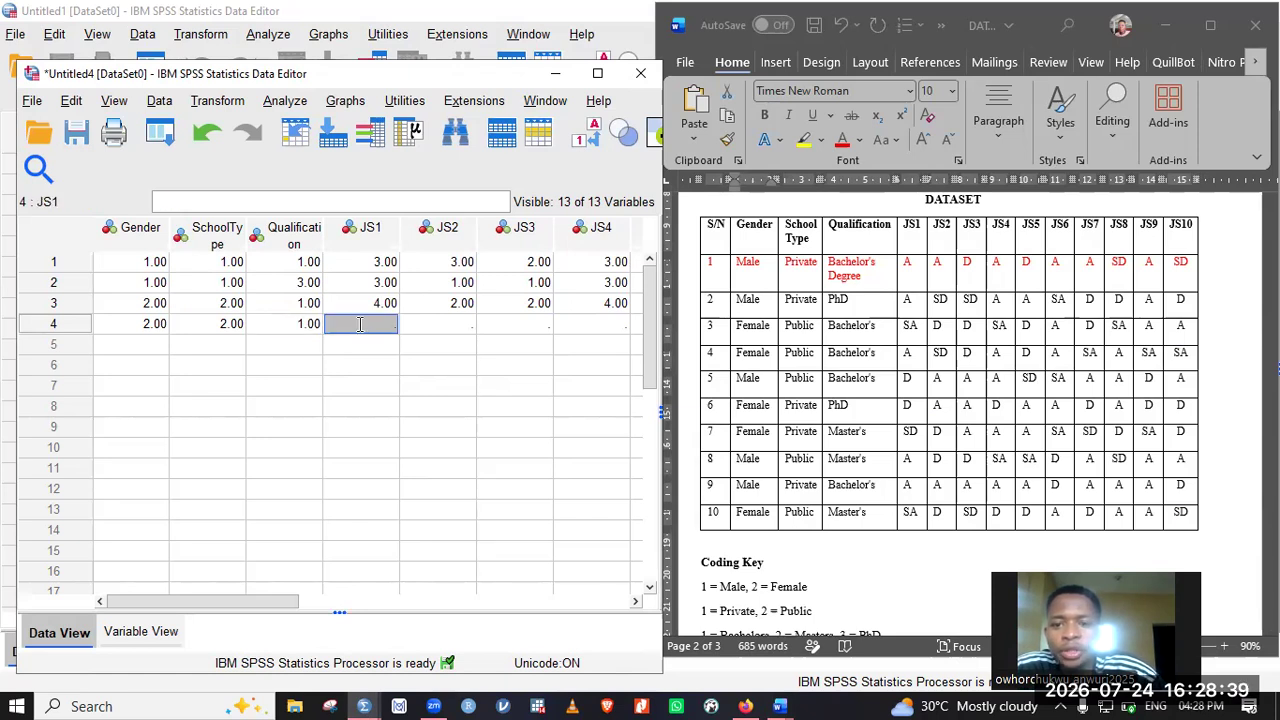
For case 4, enter 3 for JS1, 1 for JS2, 2 for JS3, 3 for JS4 and 2 for JS5
text(3)
key(Tab)
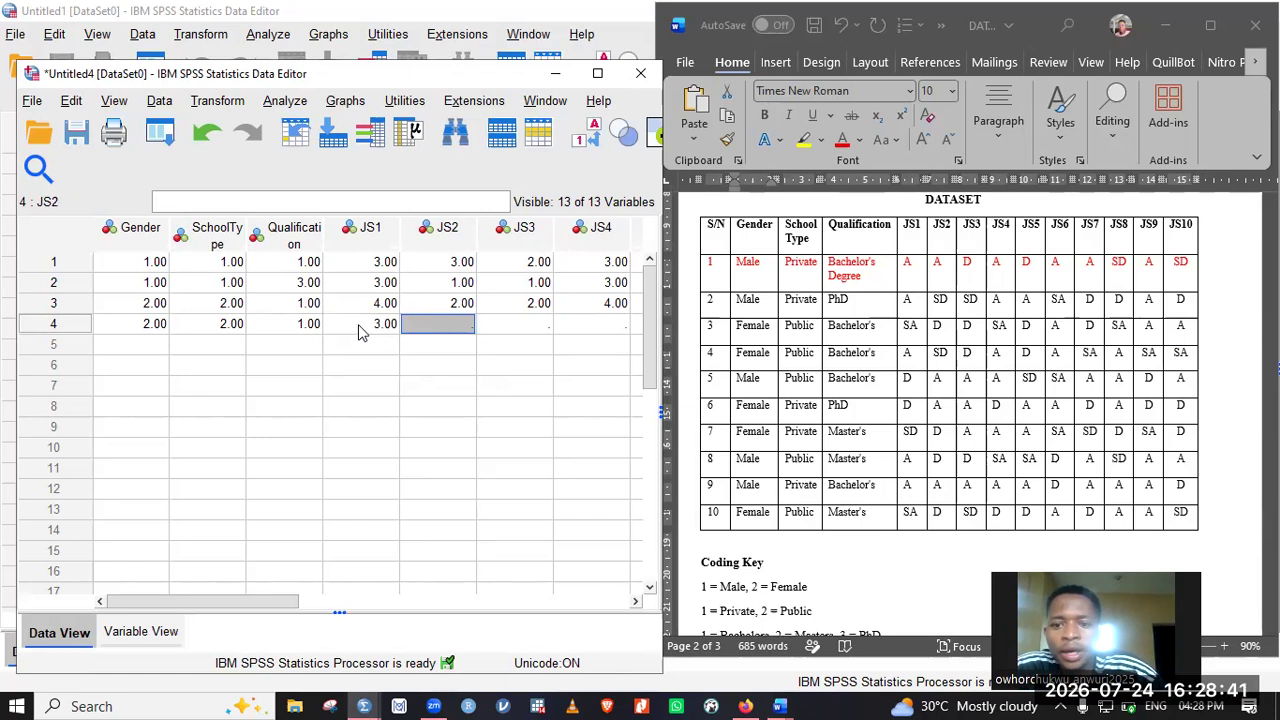
text(1)
key(Tab)
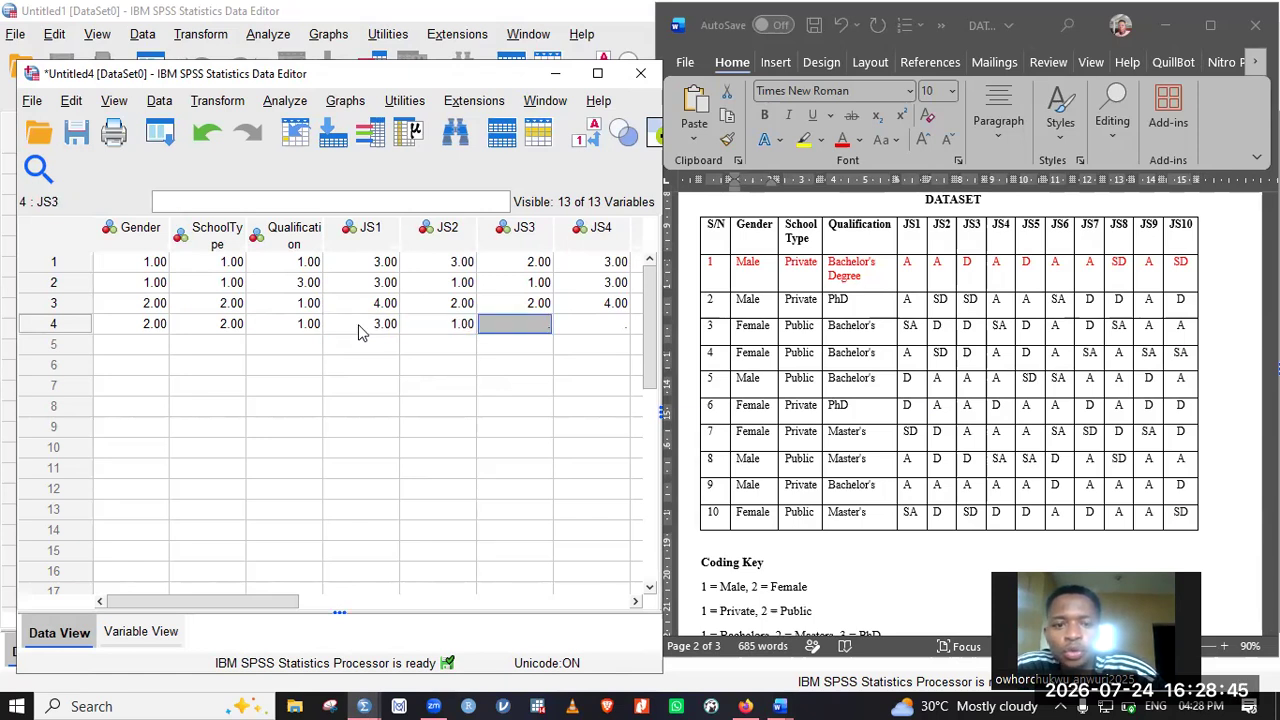
text(2)
key(Tab)
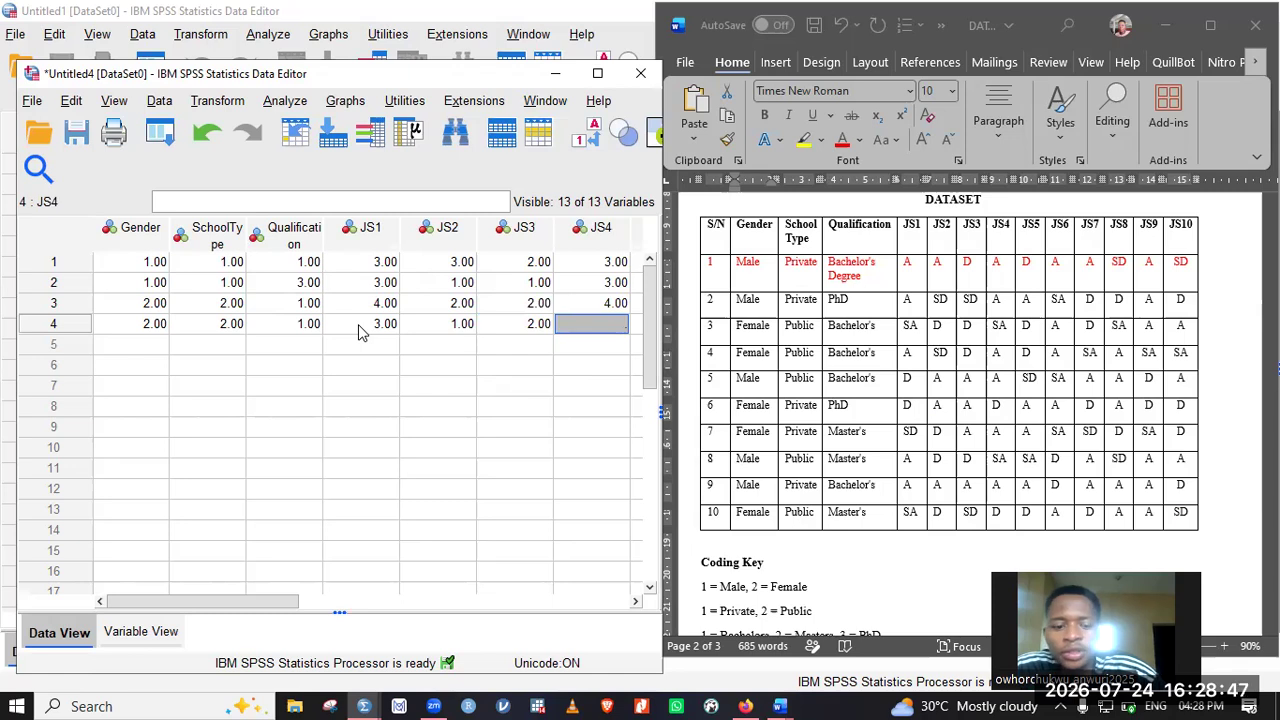
text(3)
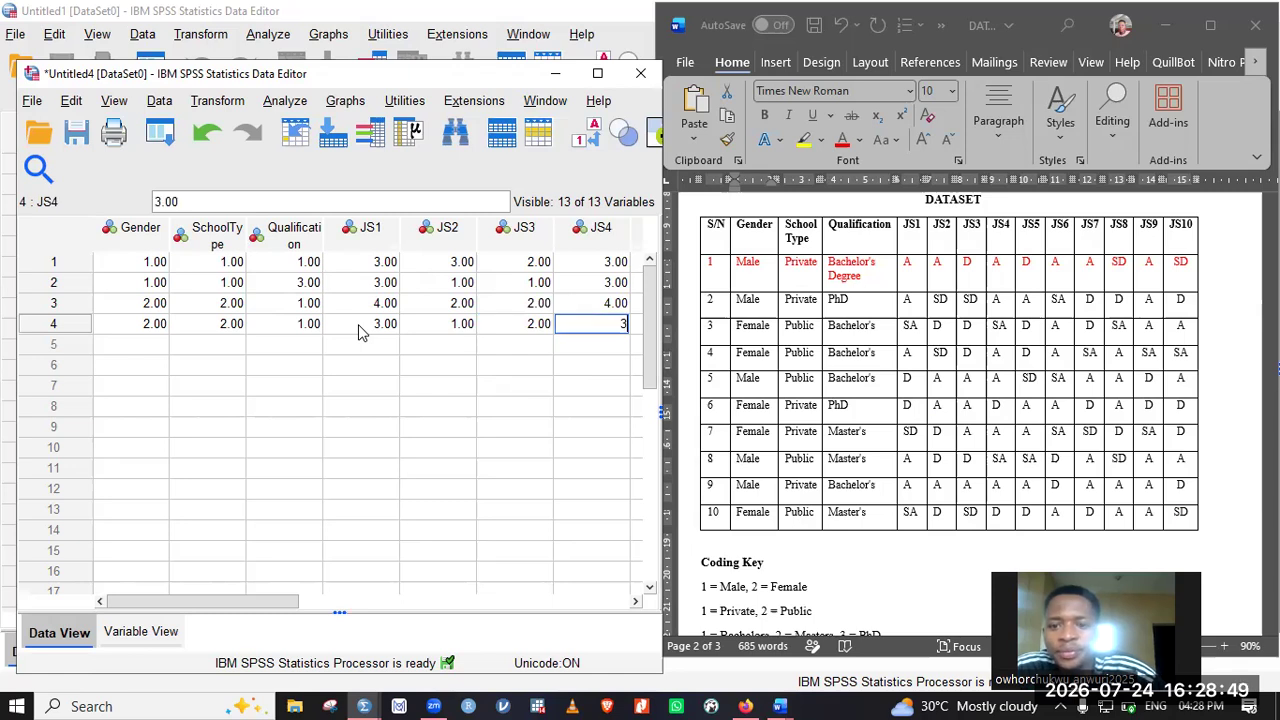
key(Tab)
text(2)
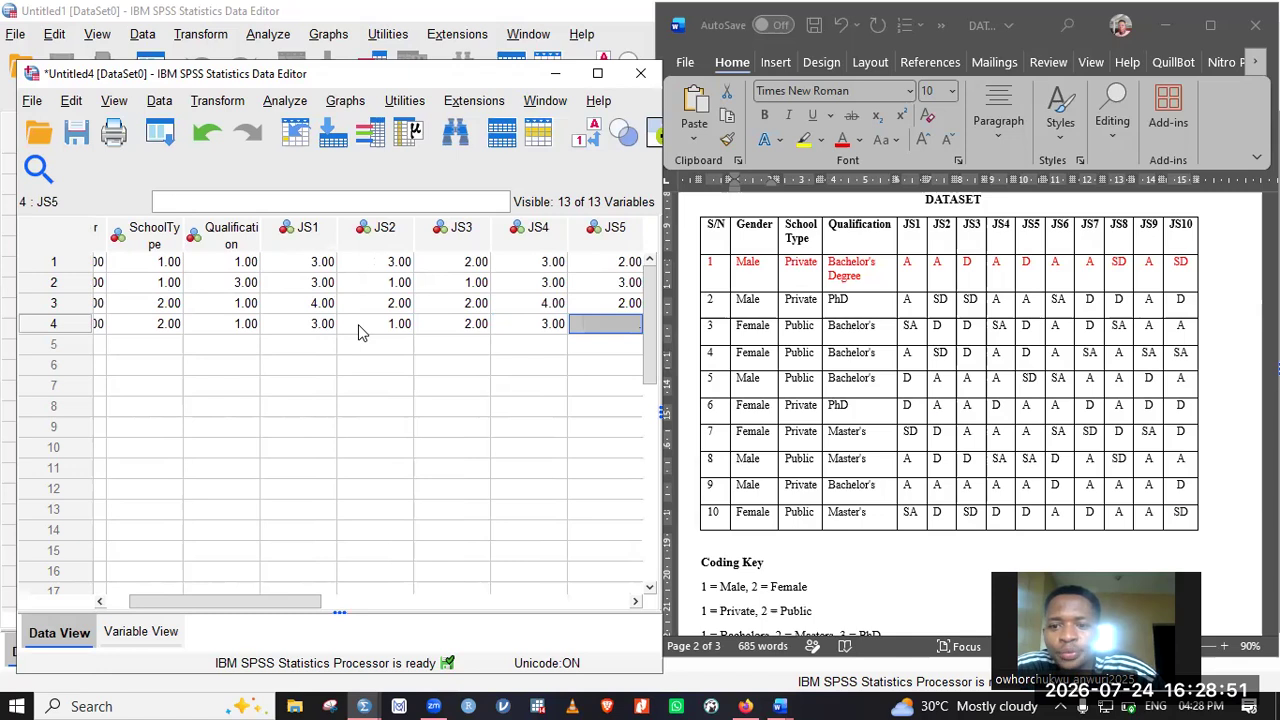
key(Tab)
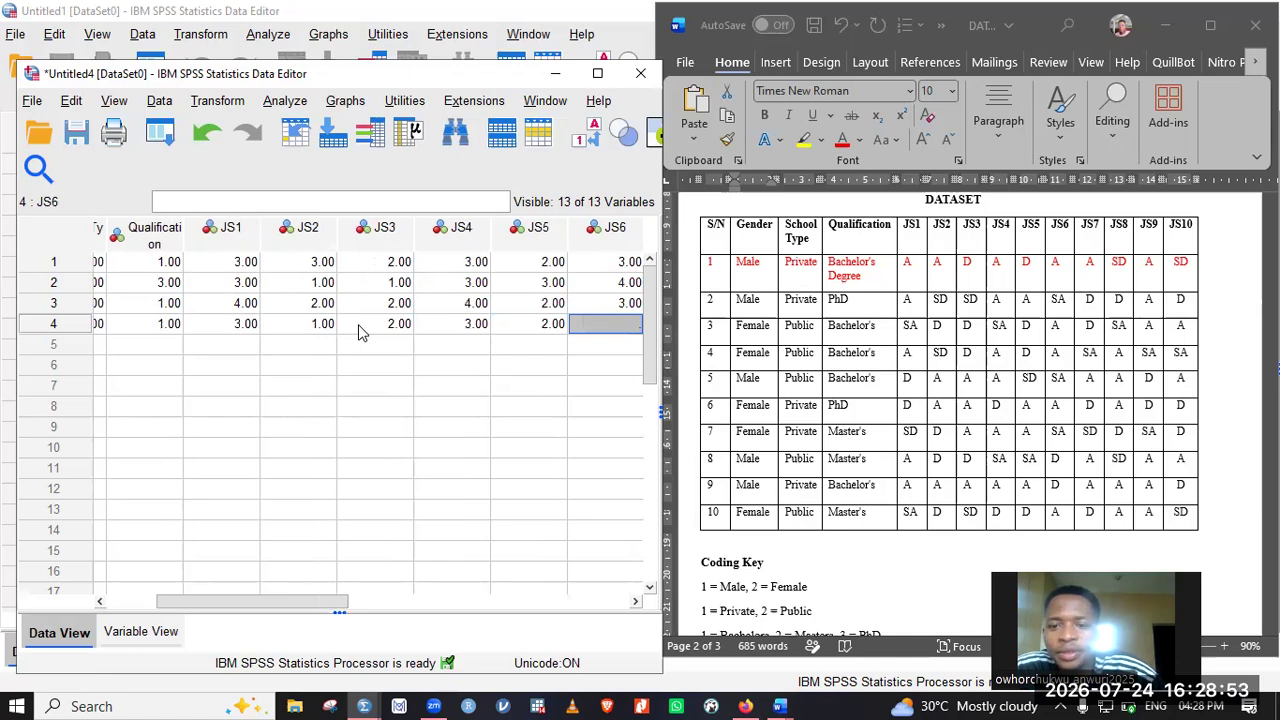
Complete case 4 with 3 for JS6, 4 for JS7, 3 for JS8 and 4 for JS9 and JS10, and go to case 5's Gender cell
text(3)
key(Tab)
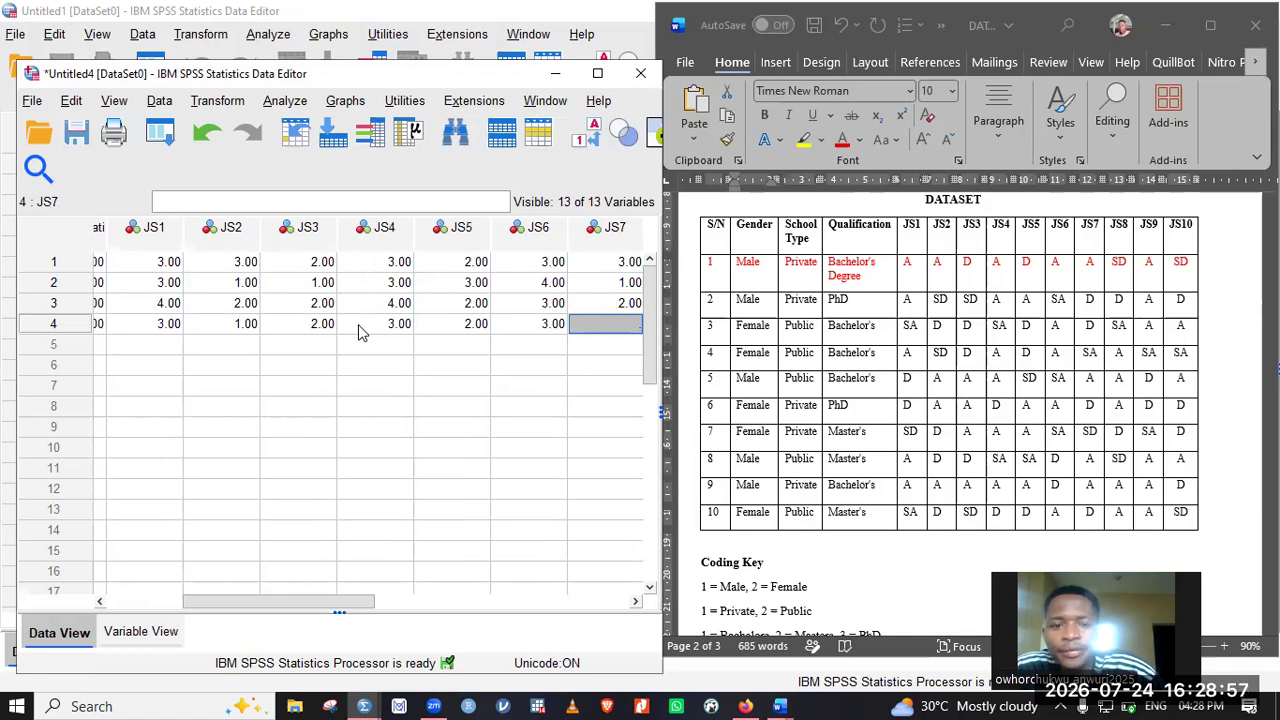
text(4)
key(Tab)
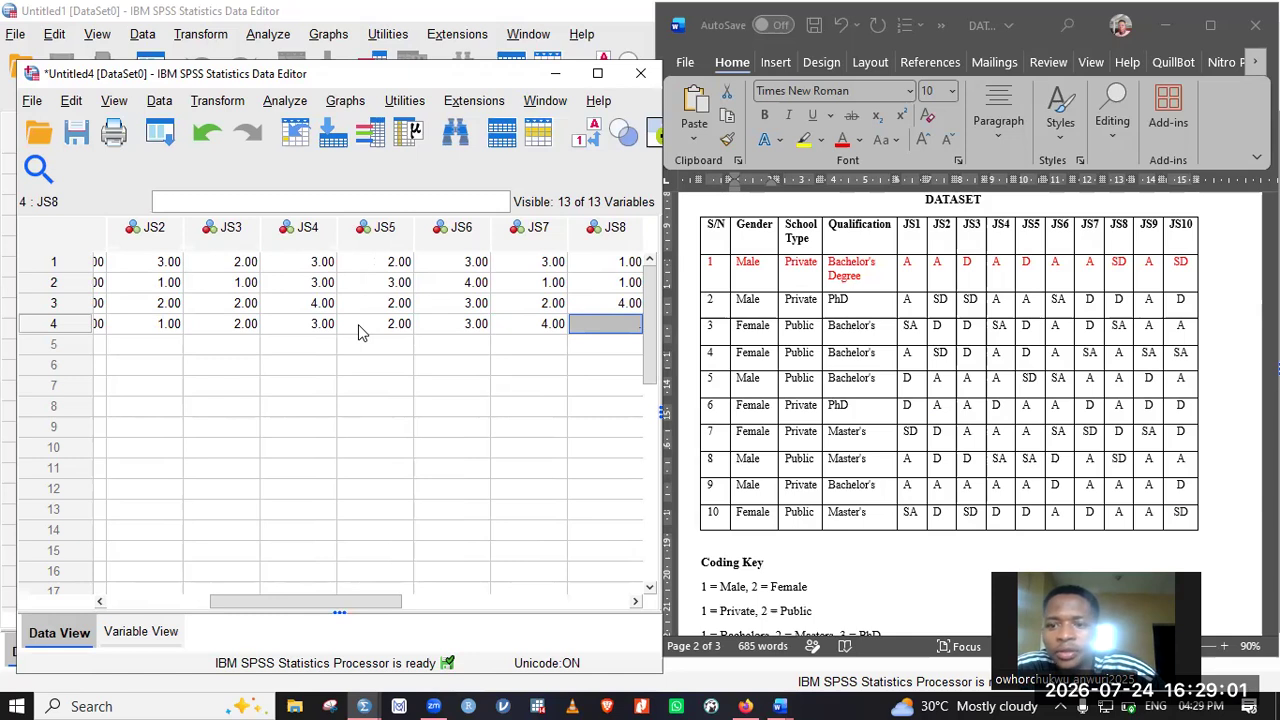
text(3)
key(Tab)
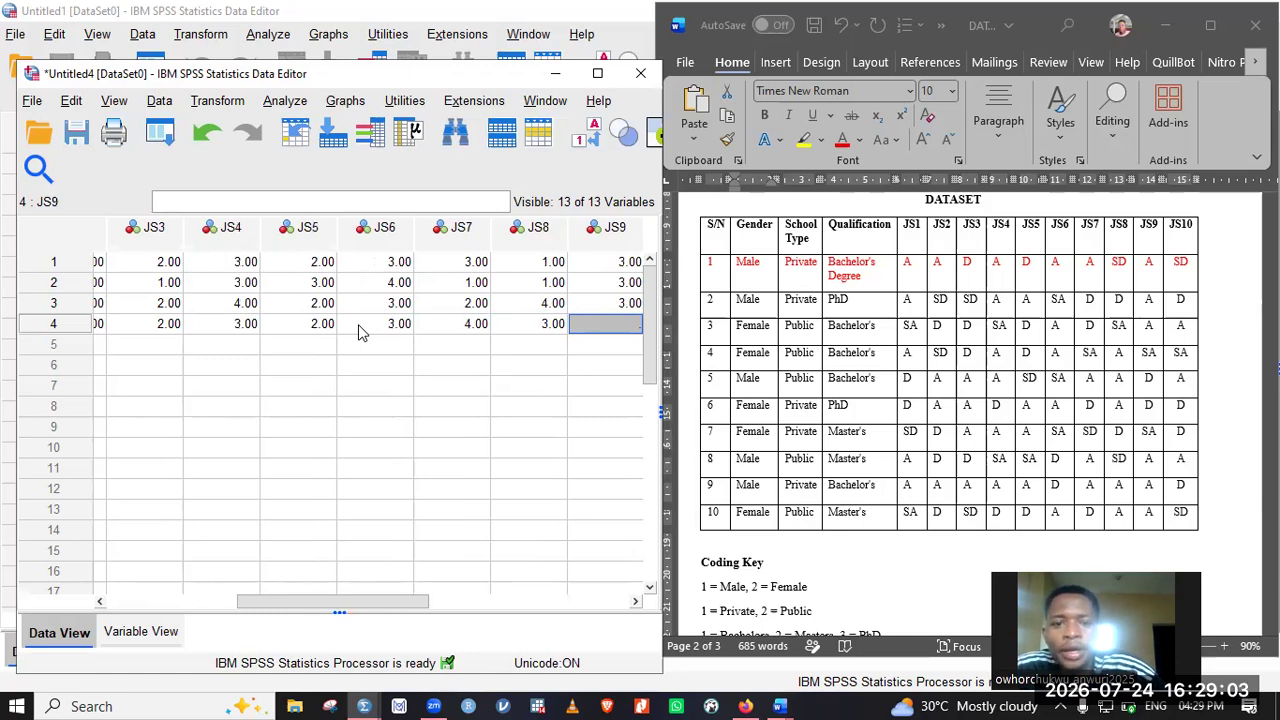
text(4)
key(Tab)
text(4)
key(Tab)
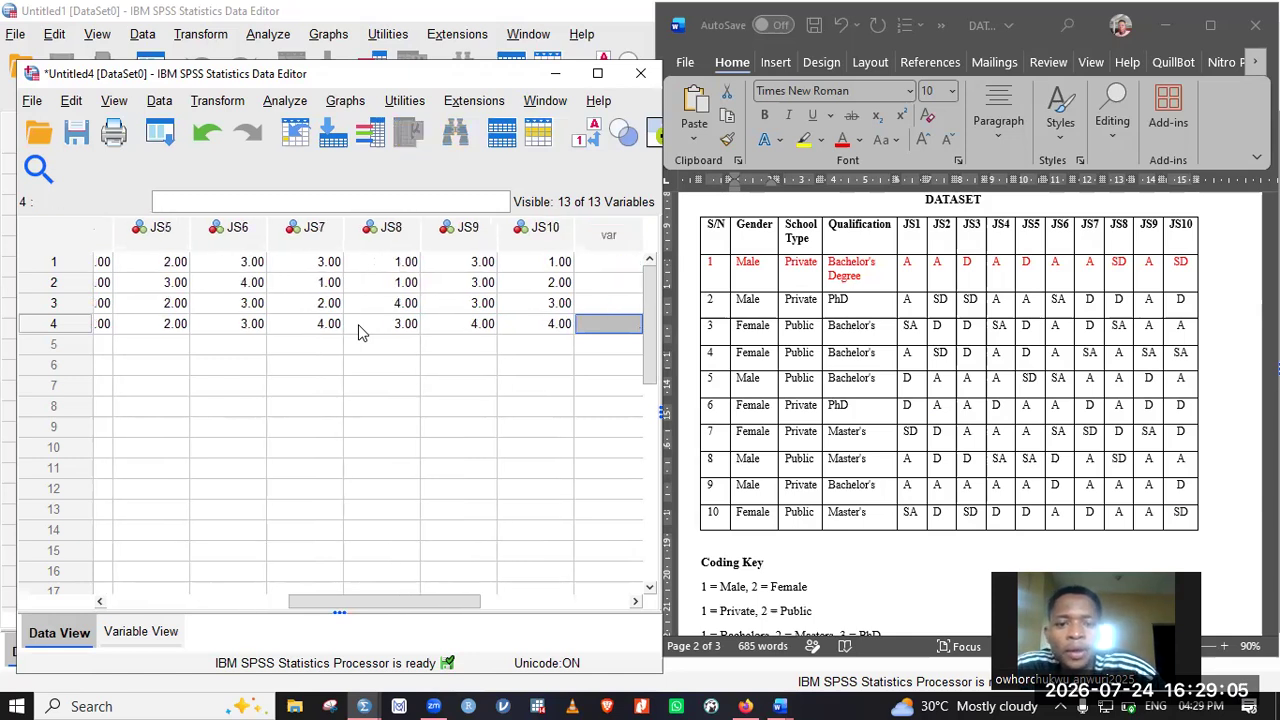
key(Return)
key(Home)
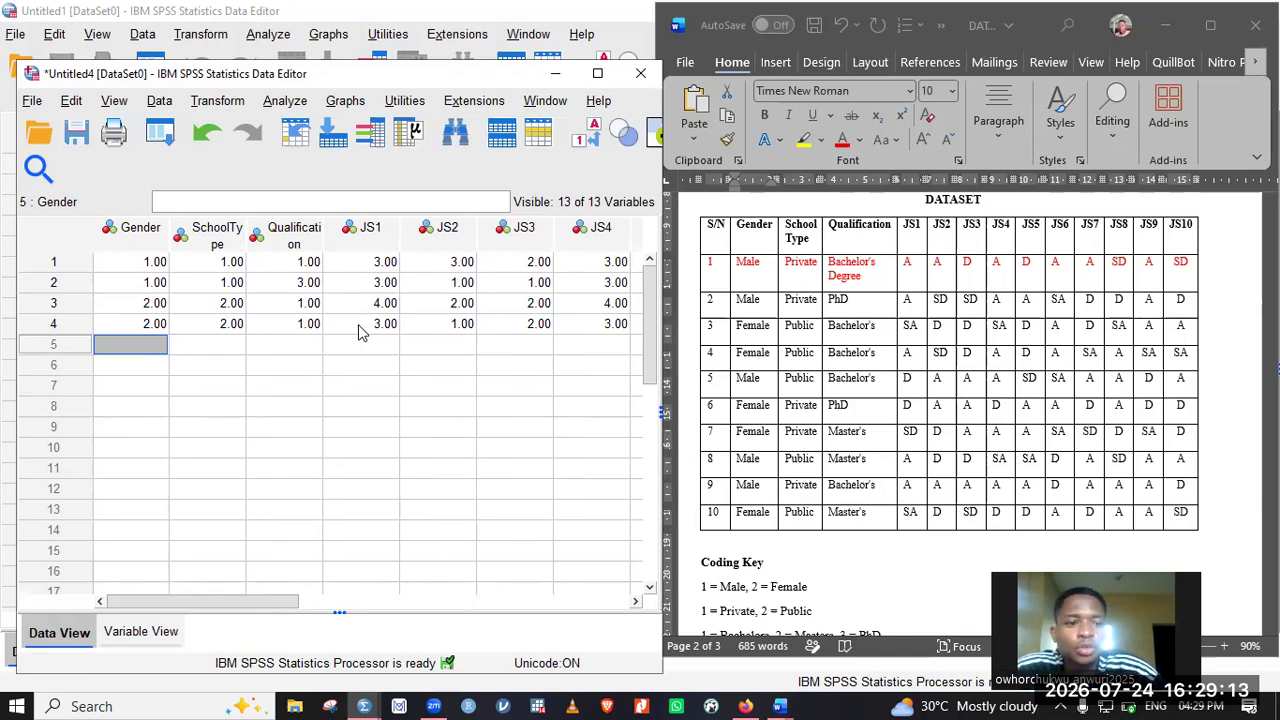
text(2)
key(Tab)
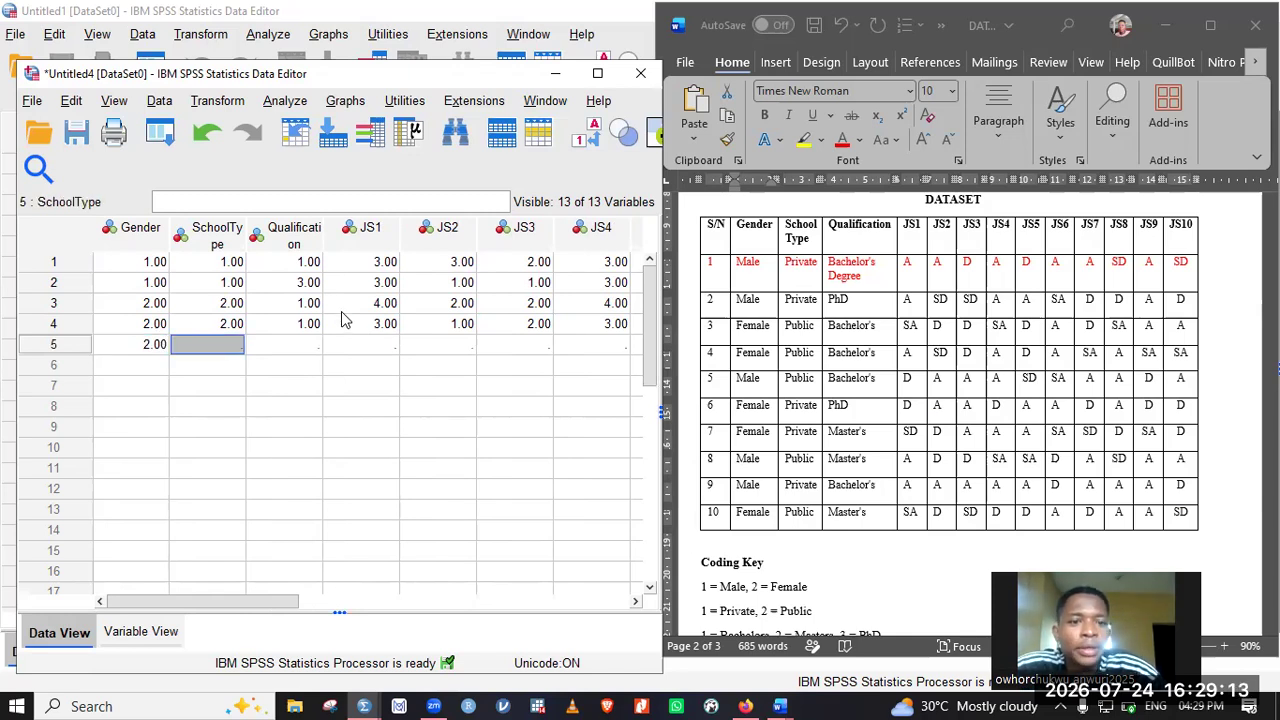
click(577, 140)
click(577, 140)
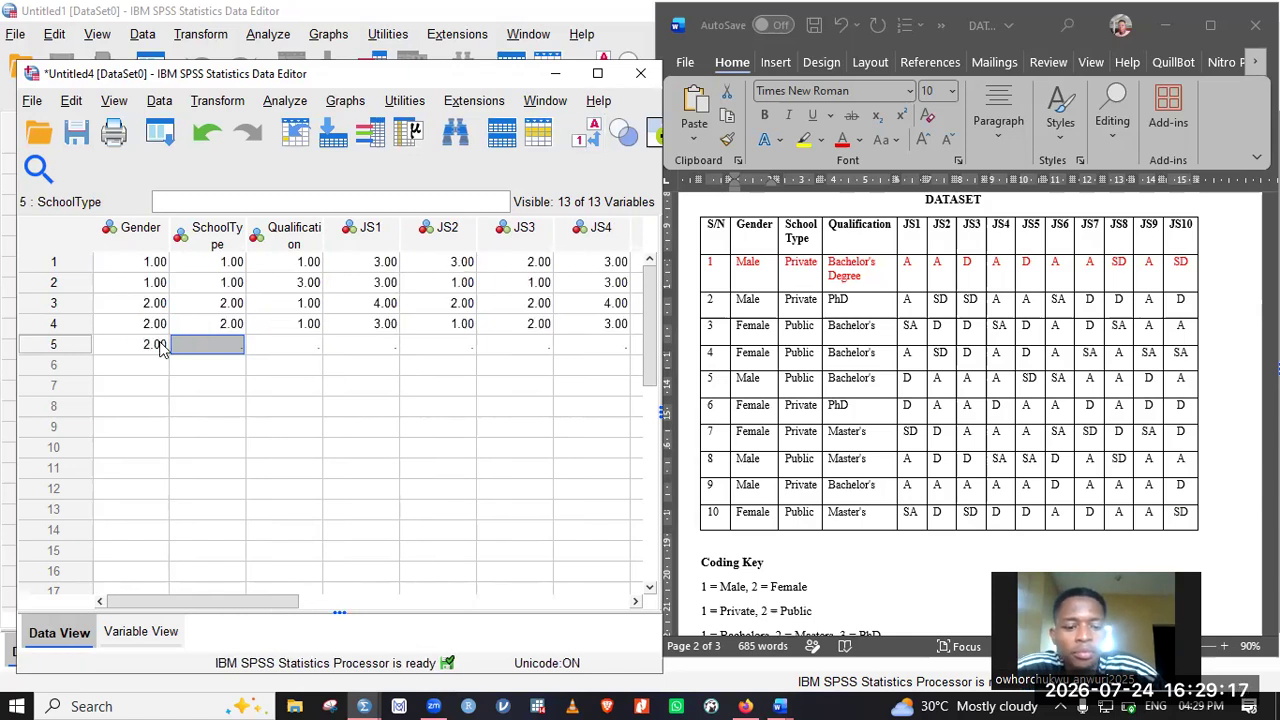
Set case 5's Gender to 1, and display the data as value labels with a wider Qualification column
click(162, 348)
text(1)
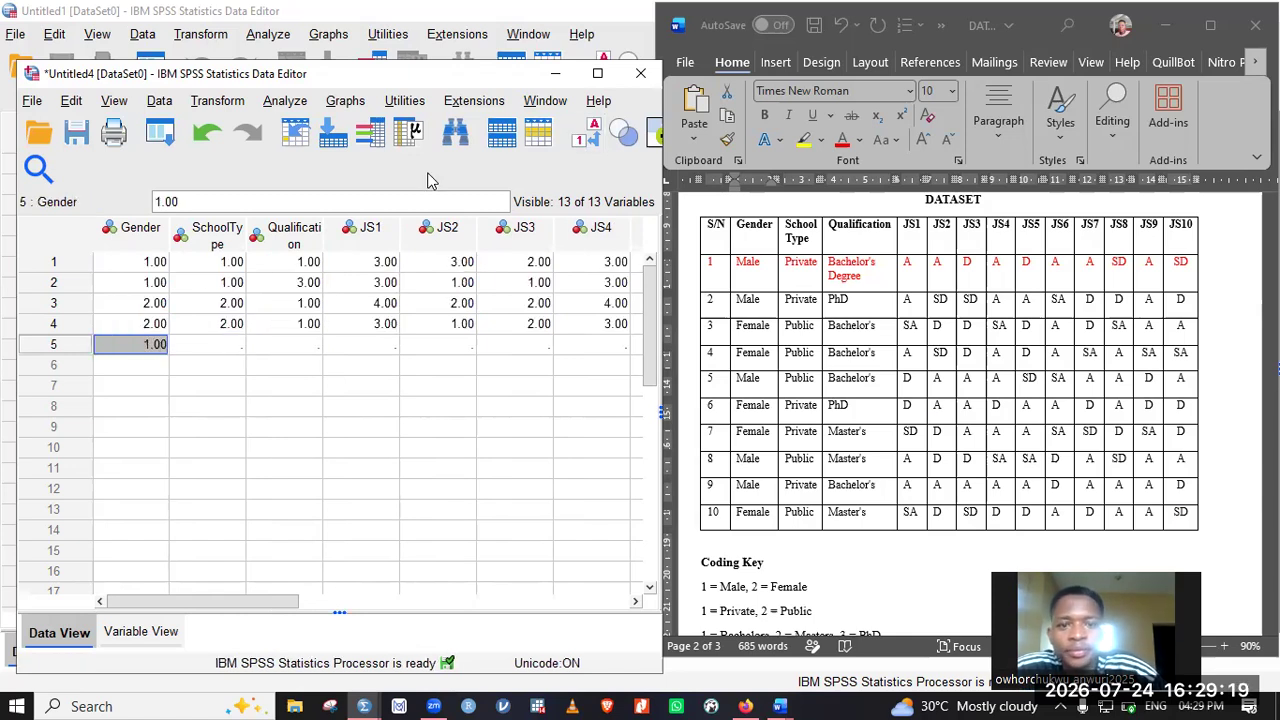
click(590, 140)
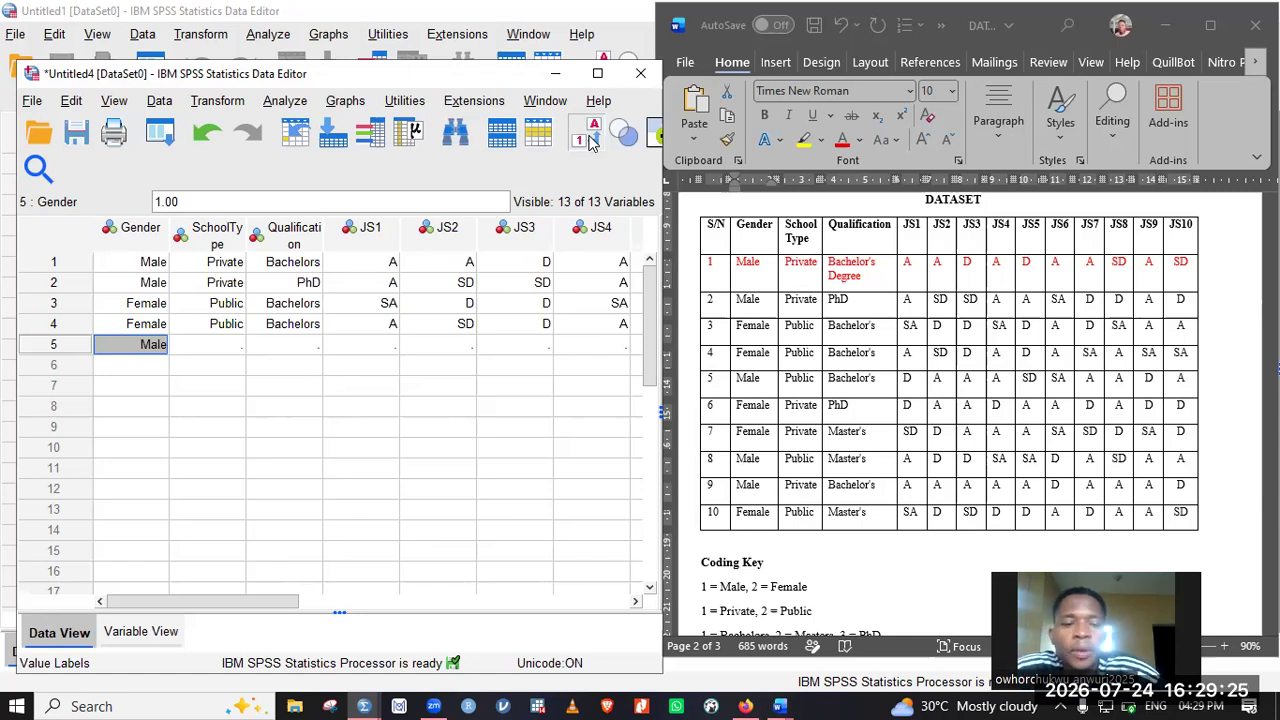
drag(323, 245, 356, 240)
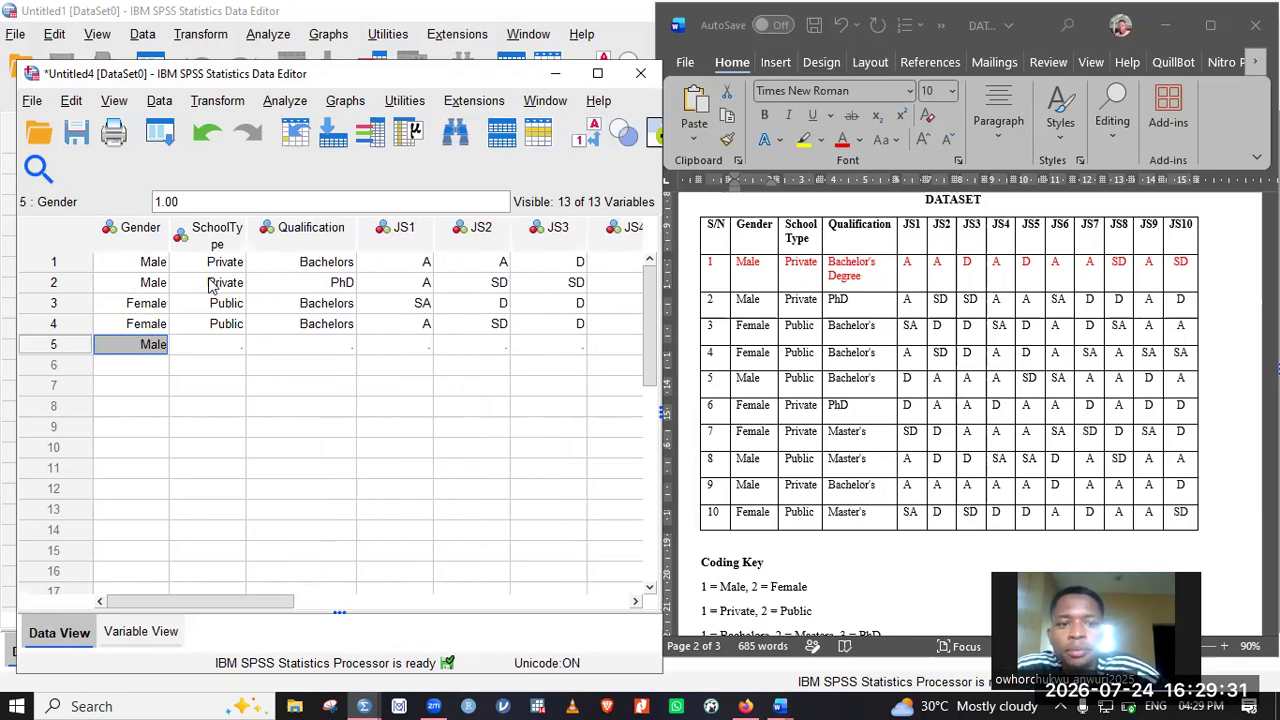
click(230, 347)
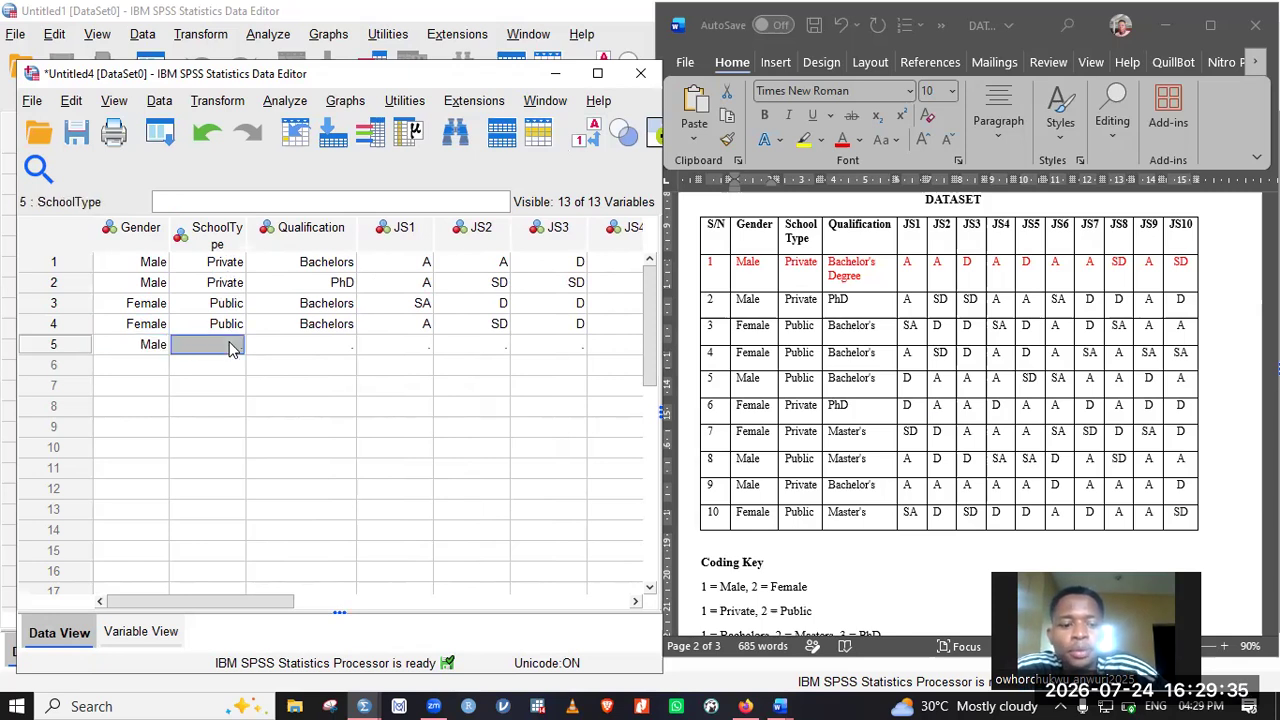
text(1)
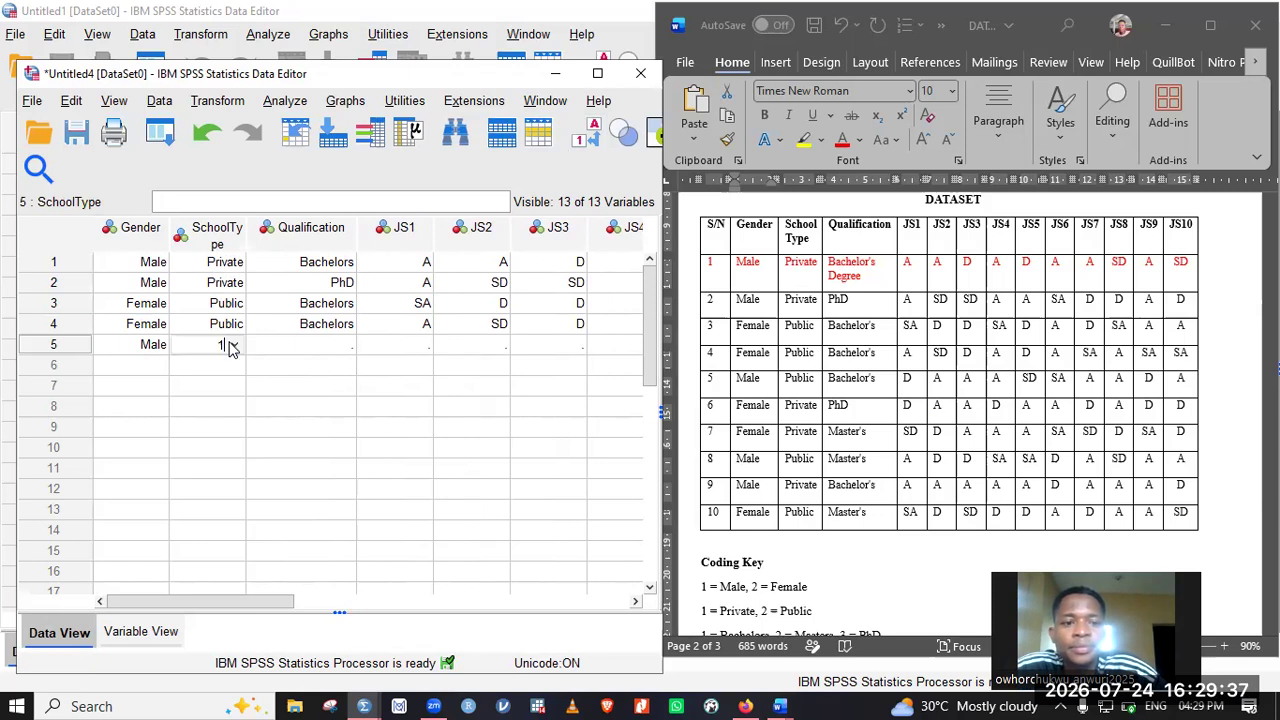
key(Tab)
For case 5, enter 2 for SchoolType and 1 for Qualification
click(230, 347)
text(2)
key(Tab)
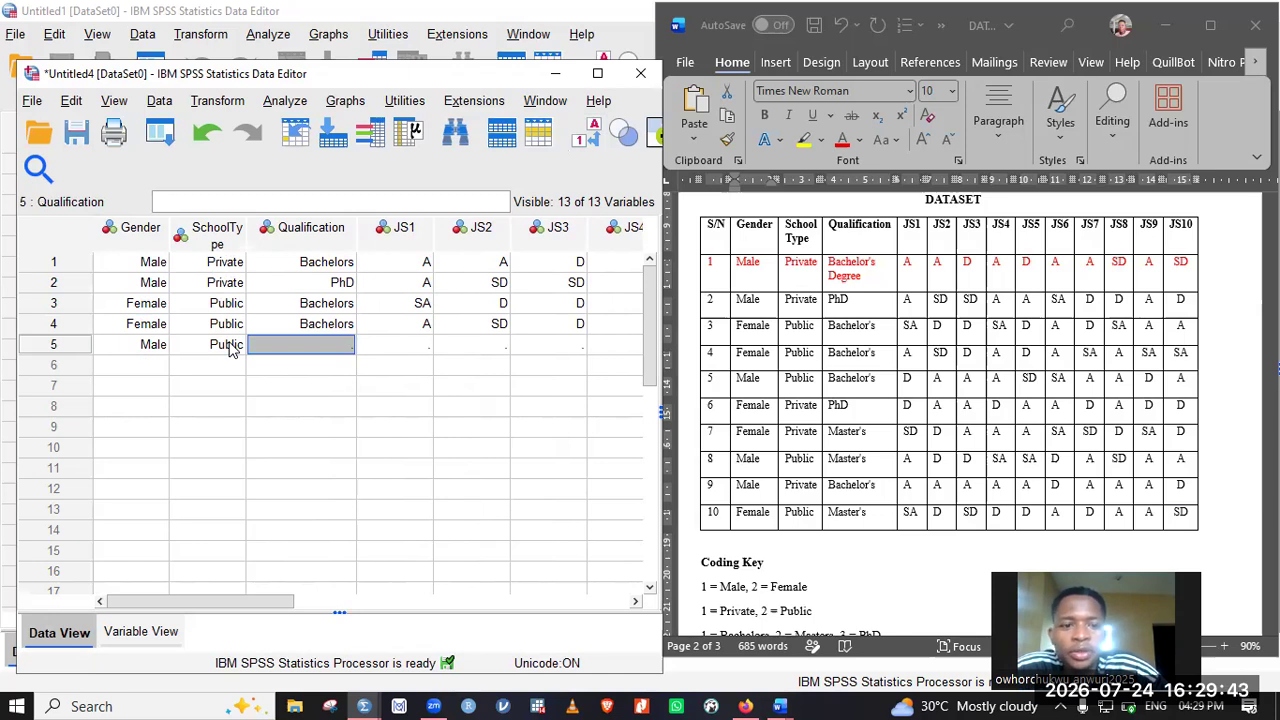
text(1)
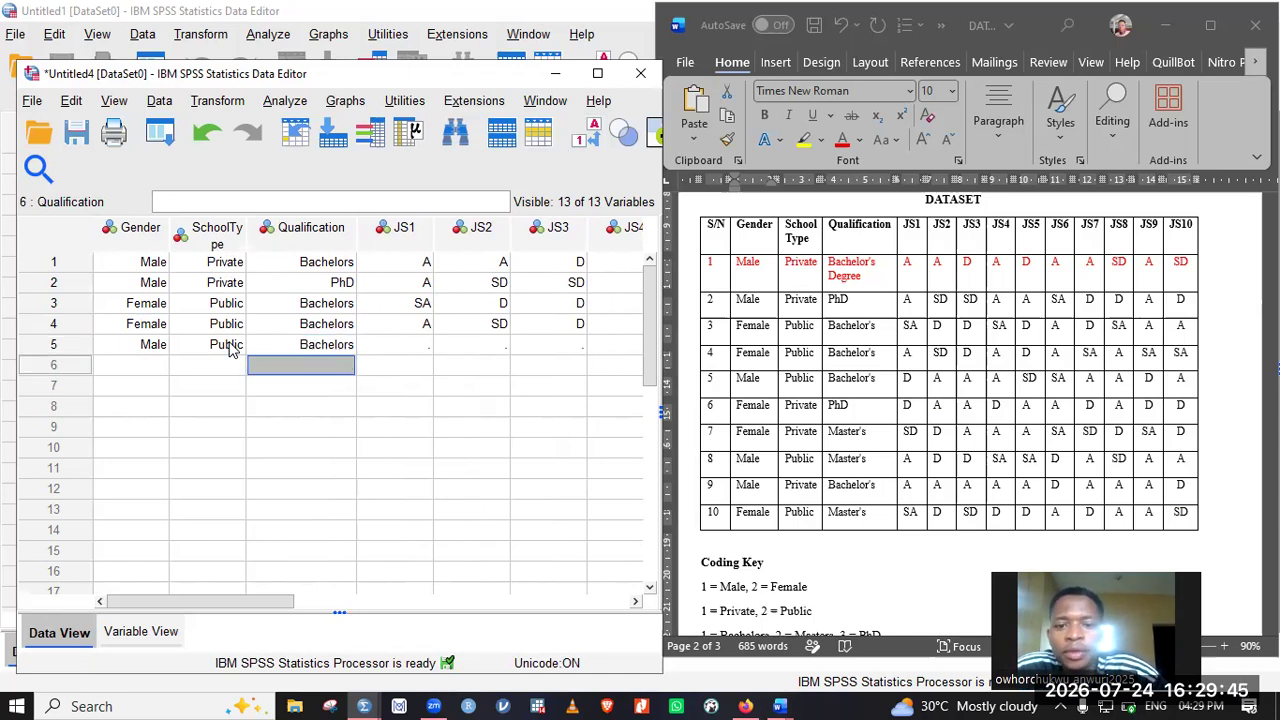
For case 5, enter 2 for JS1 and 3 for JS2, JS3 and JS4
key(Tab)
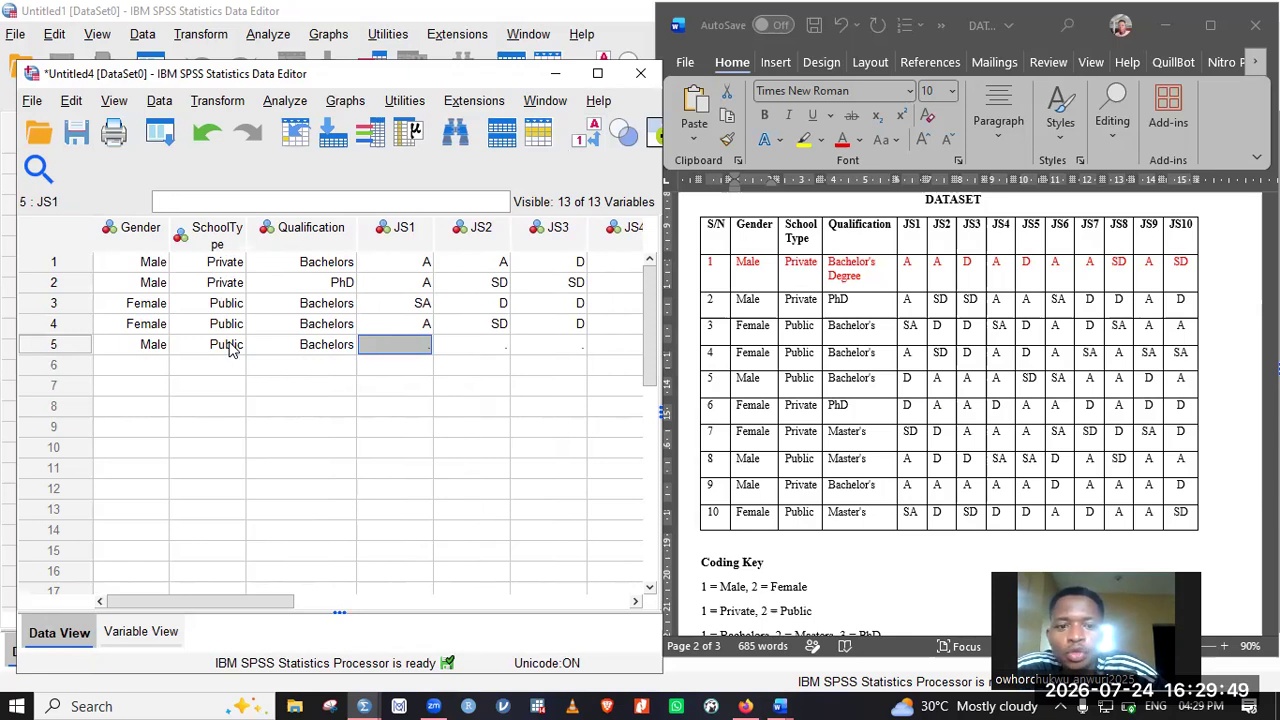
text(D)
key(Tab)
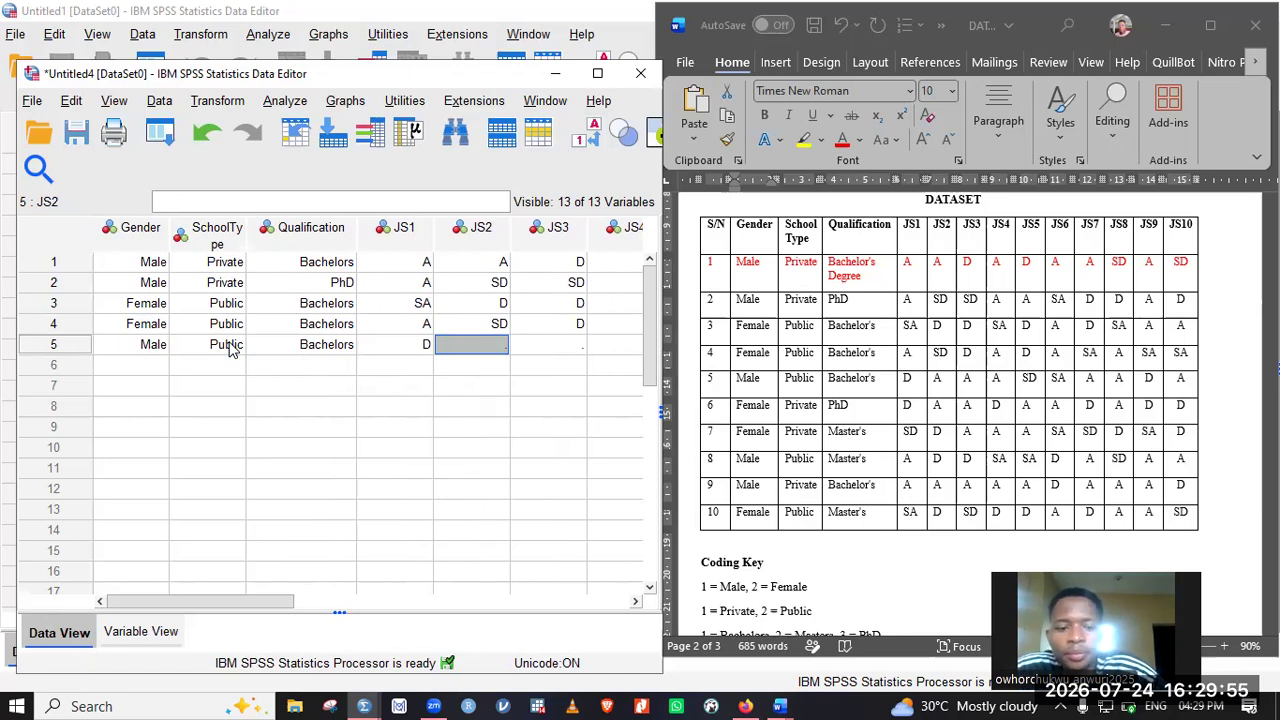
text(3)
key(Tab)
text(3)
key(Tab)
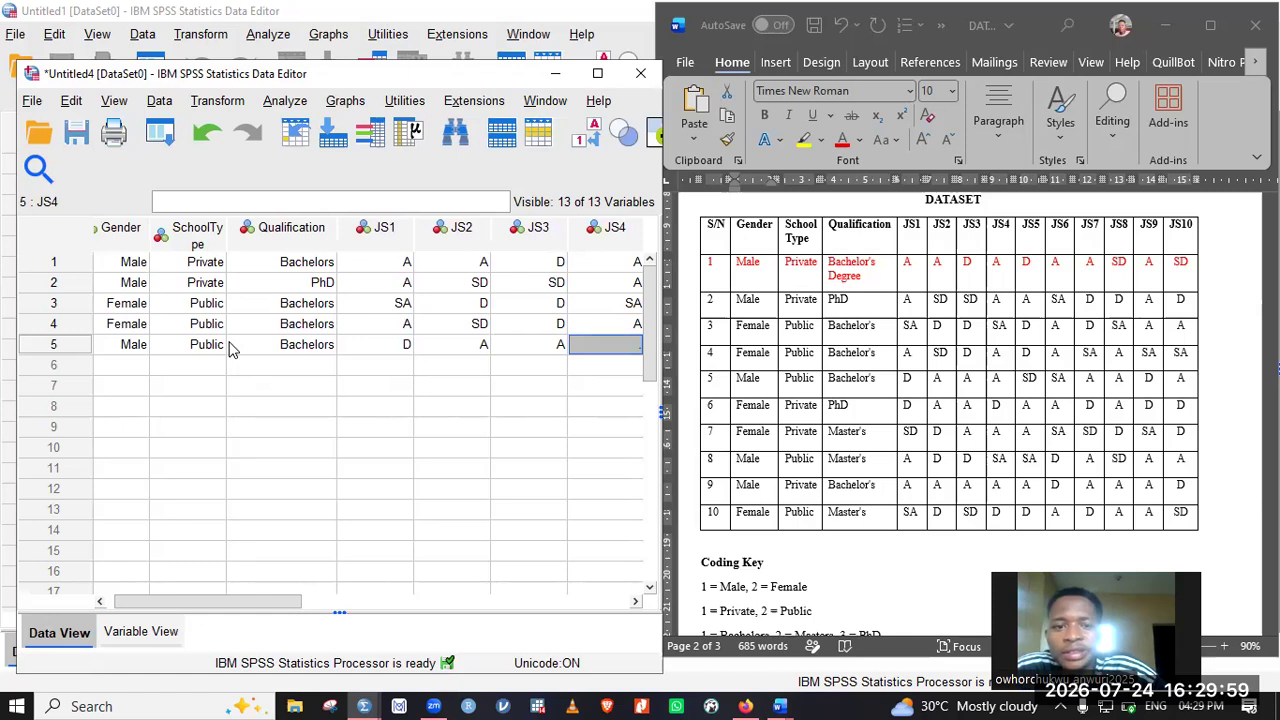
text(3)
key(Tab)
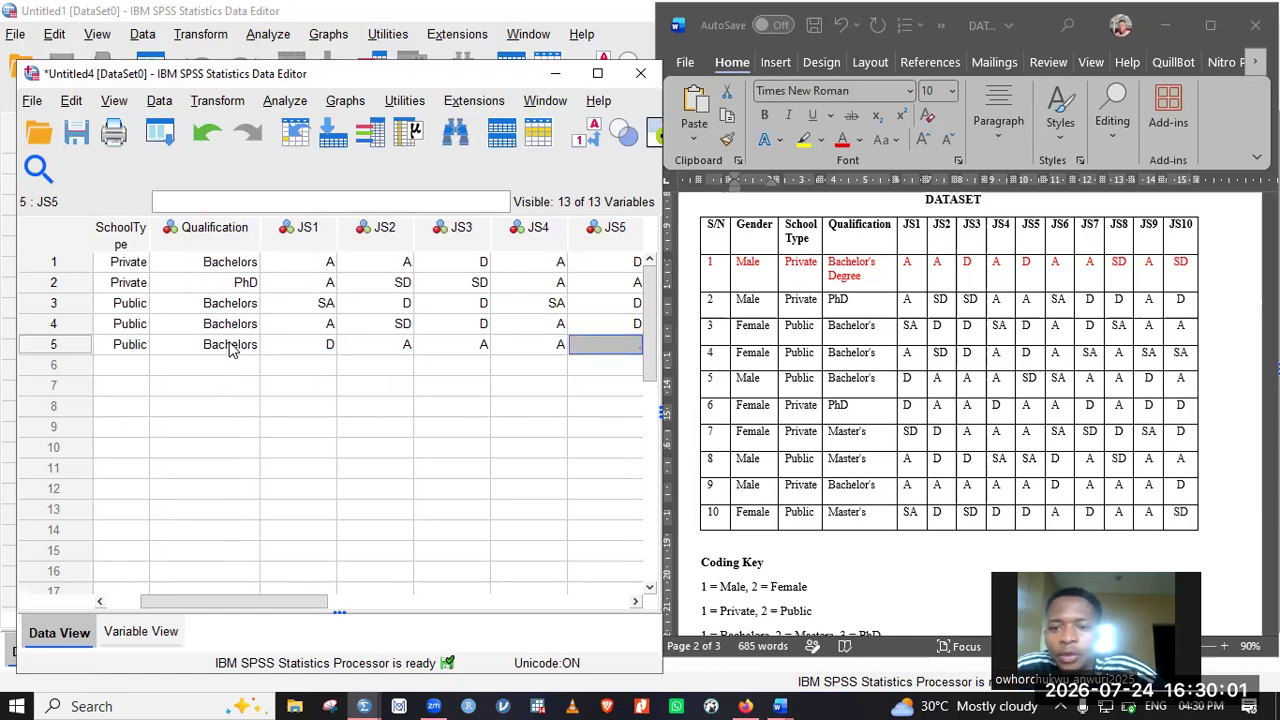
Complete case 5 with 1 for JS5, 4 for JS6, 3 for JS7 and JS8, 2 for JS9 and 3 for JS10
text(1)
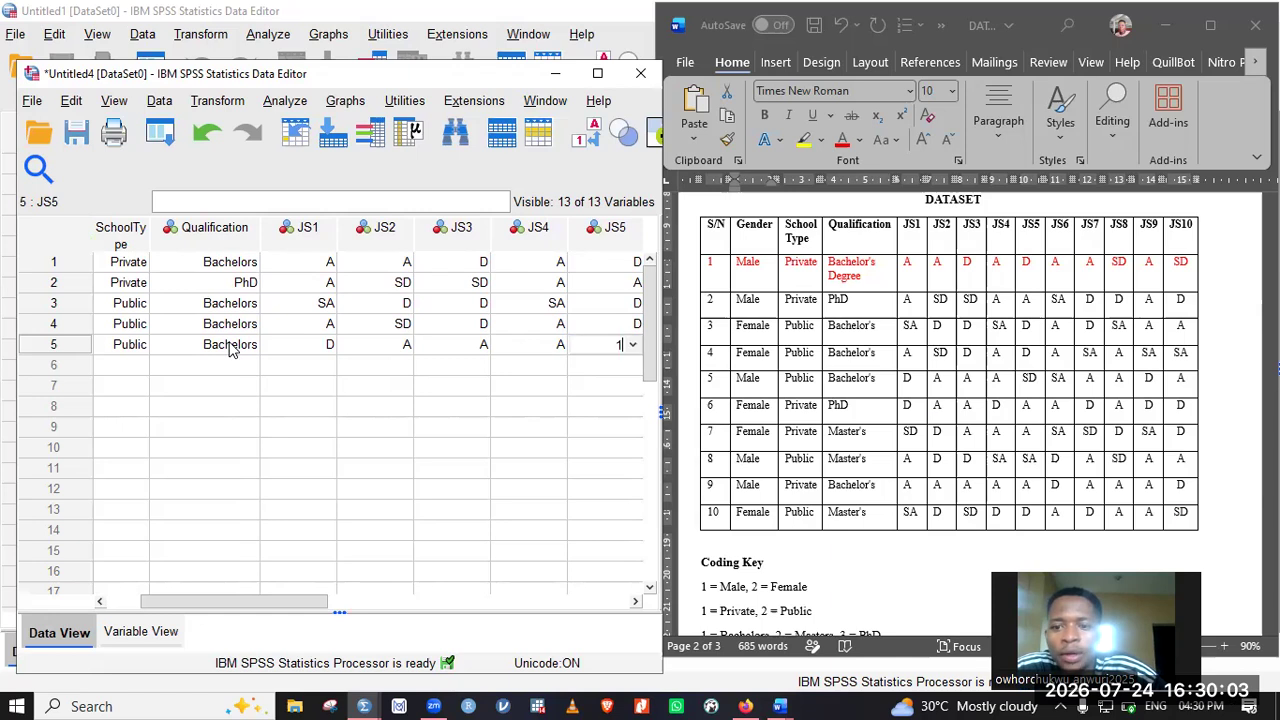
key(Tab)
text(4)
key(Tab)
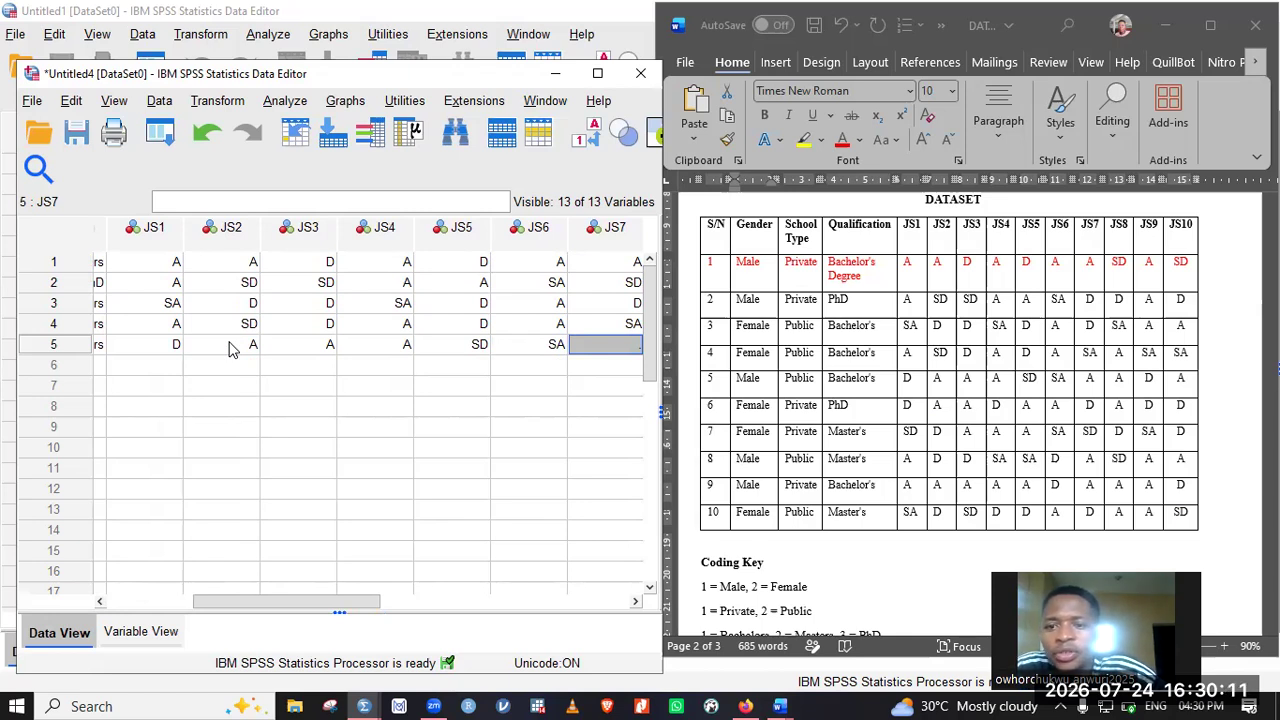
text(A)
key(Tab)
text(A)
key(Tab)
text(D)
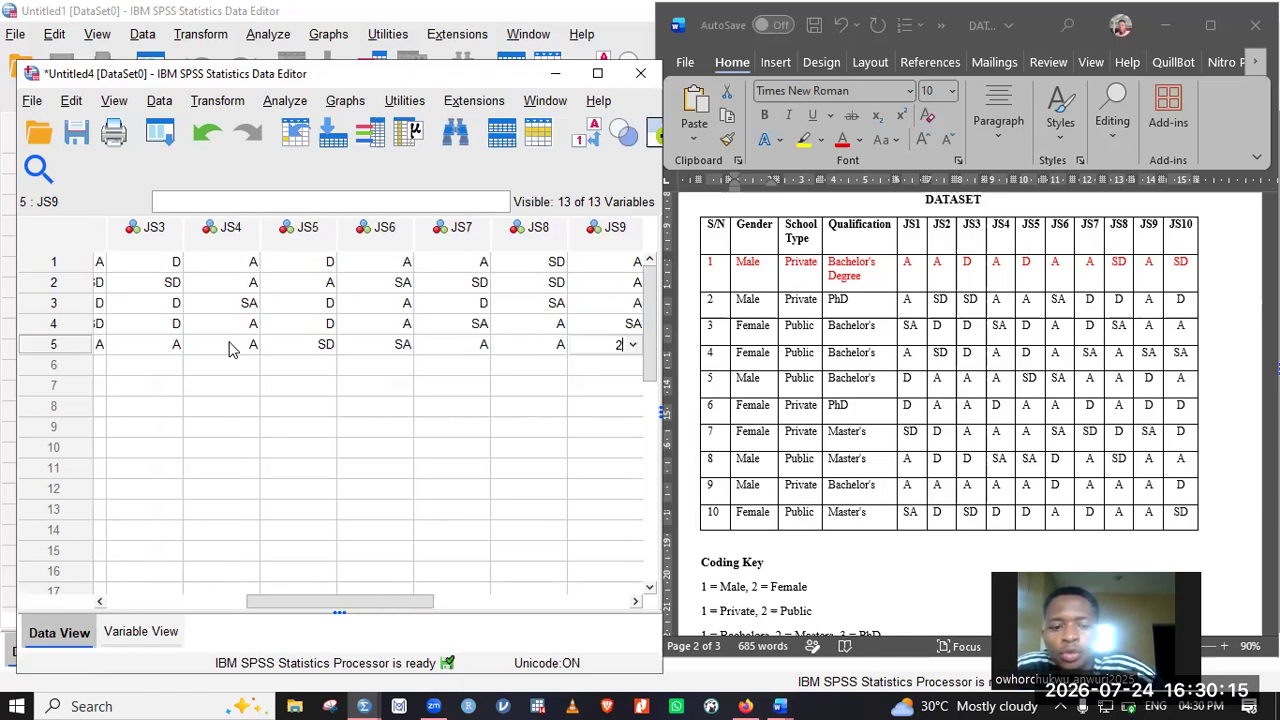
key(Tab)
text(A)
key(Tab)
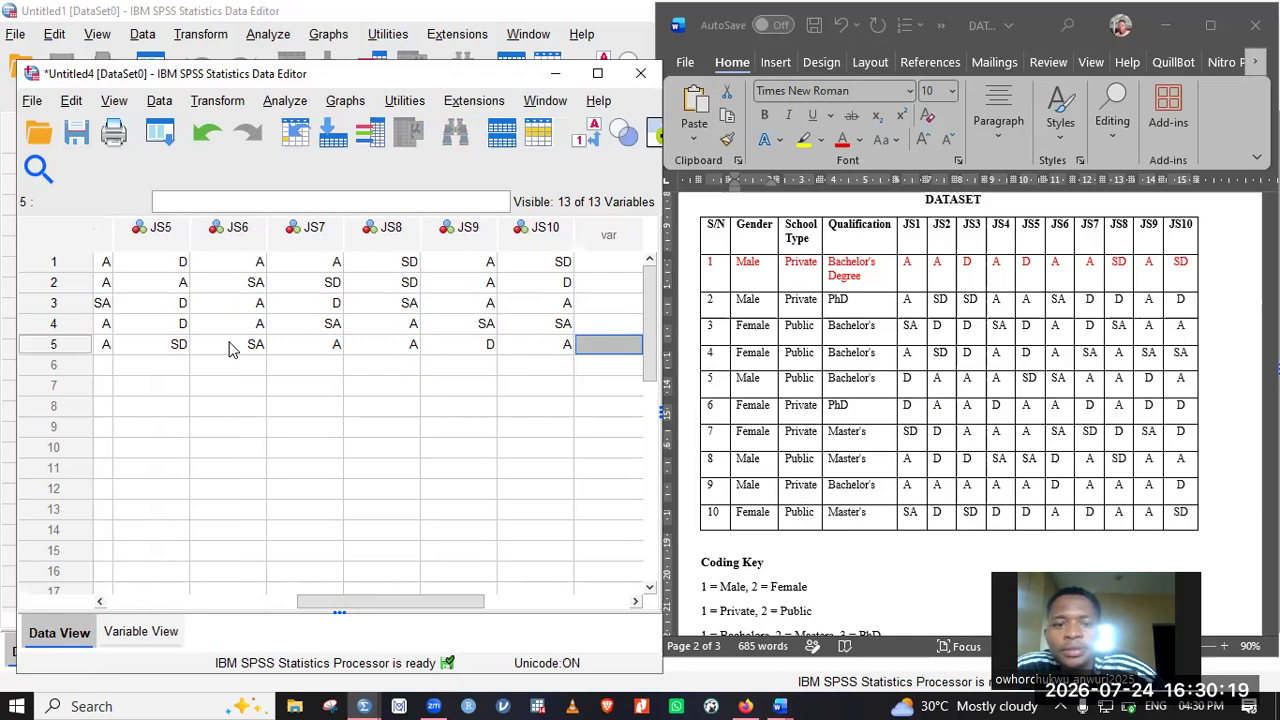
Compare the numeric codes with the value labels, and set case 6's Gender to 2
key(Left)
key(Down)
key(Left)
key(Home)
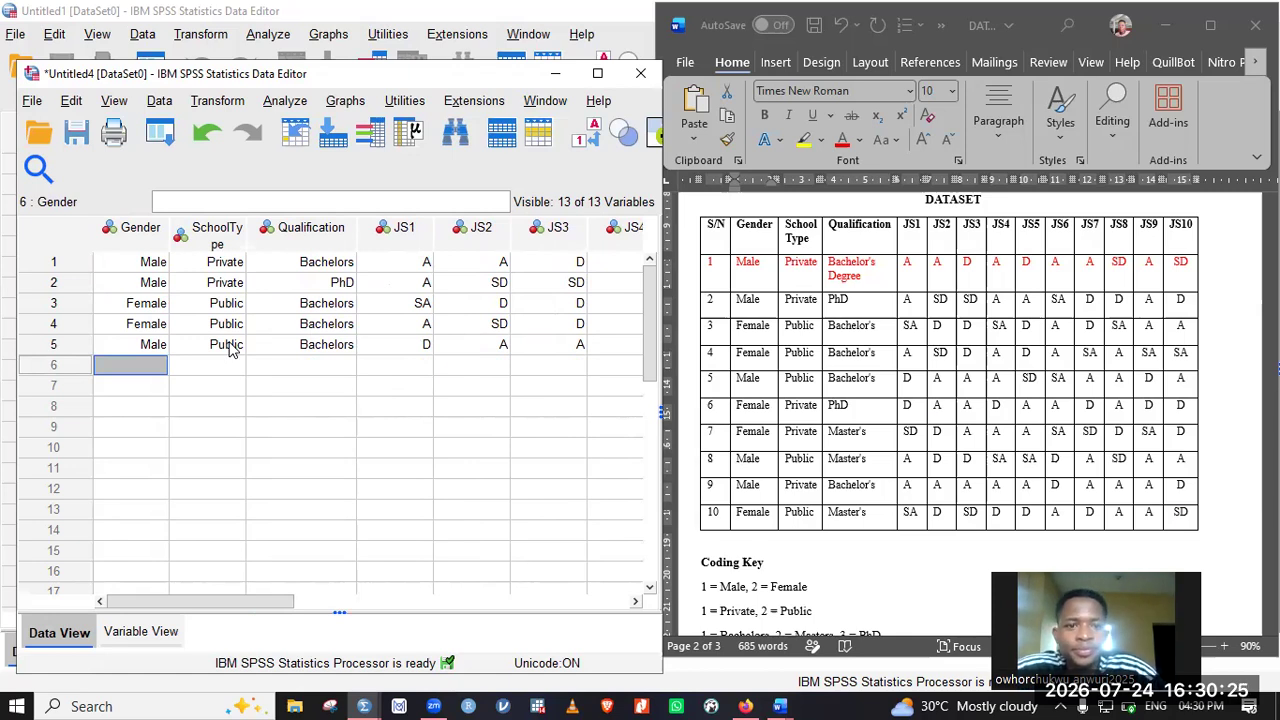
click(585, 140)
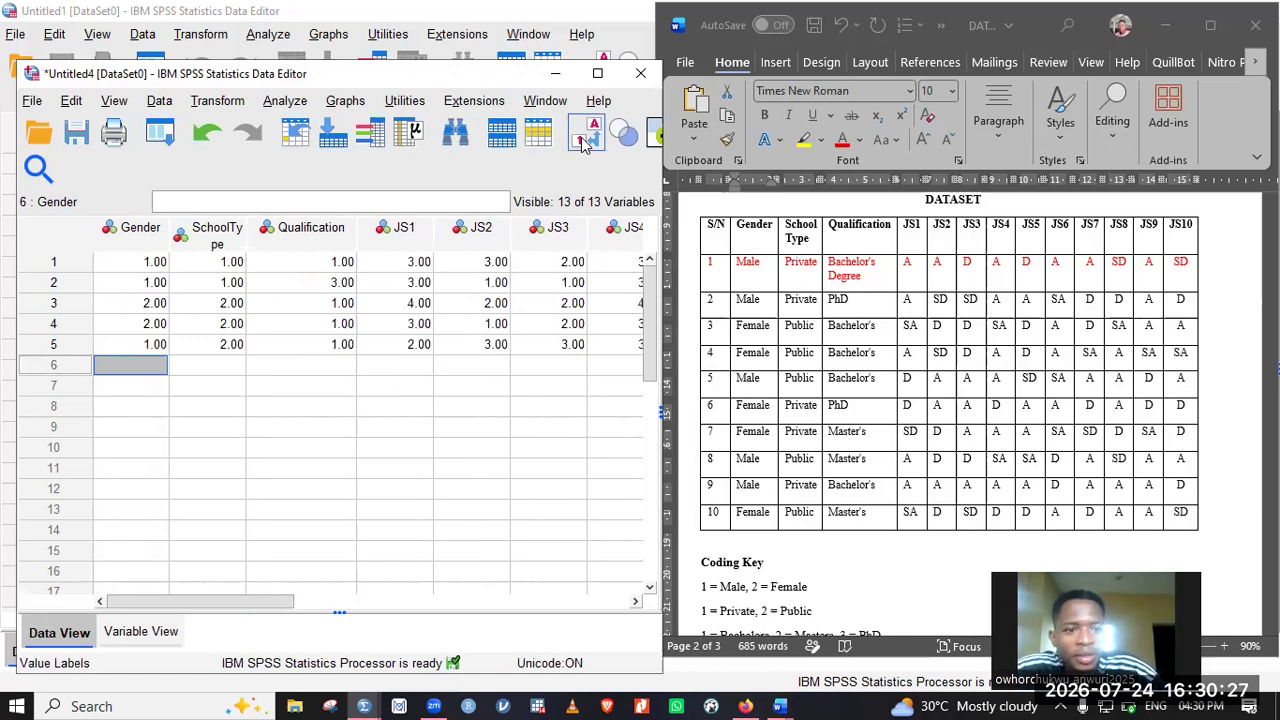
click(585, 140)
text(2)
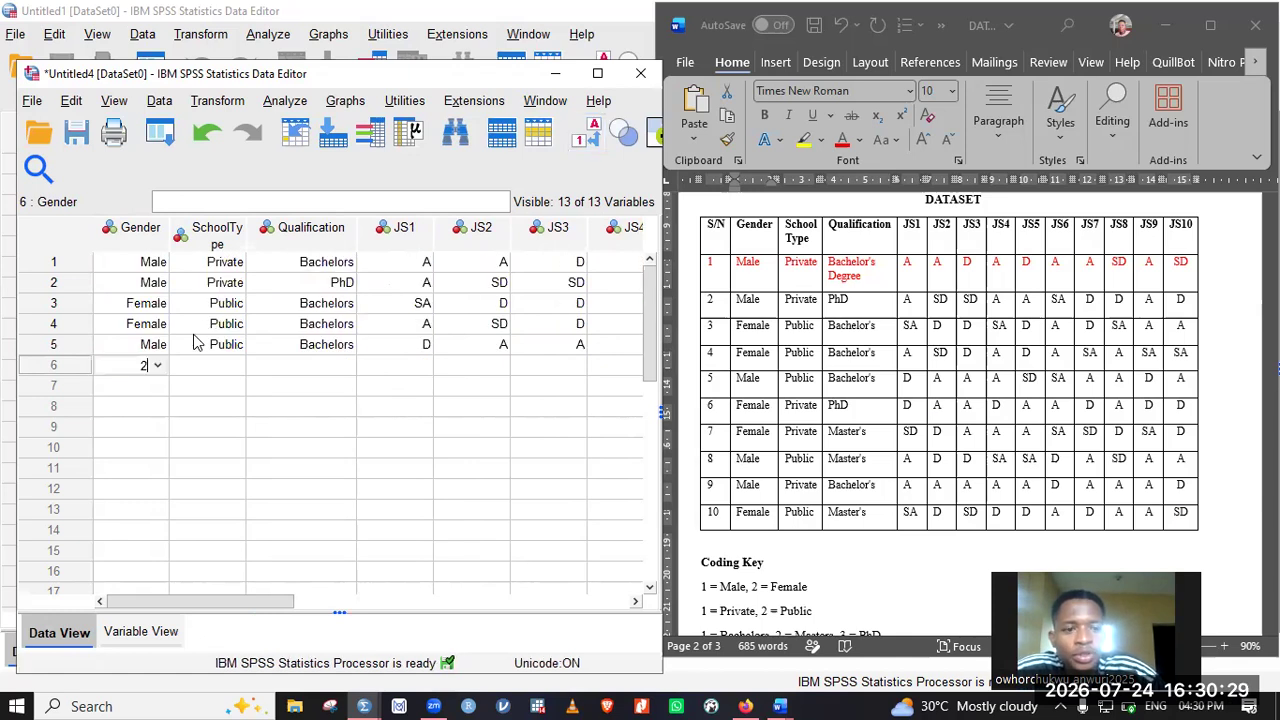
key(Return)
key(Up)
key(Right)
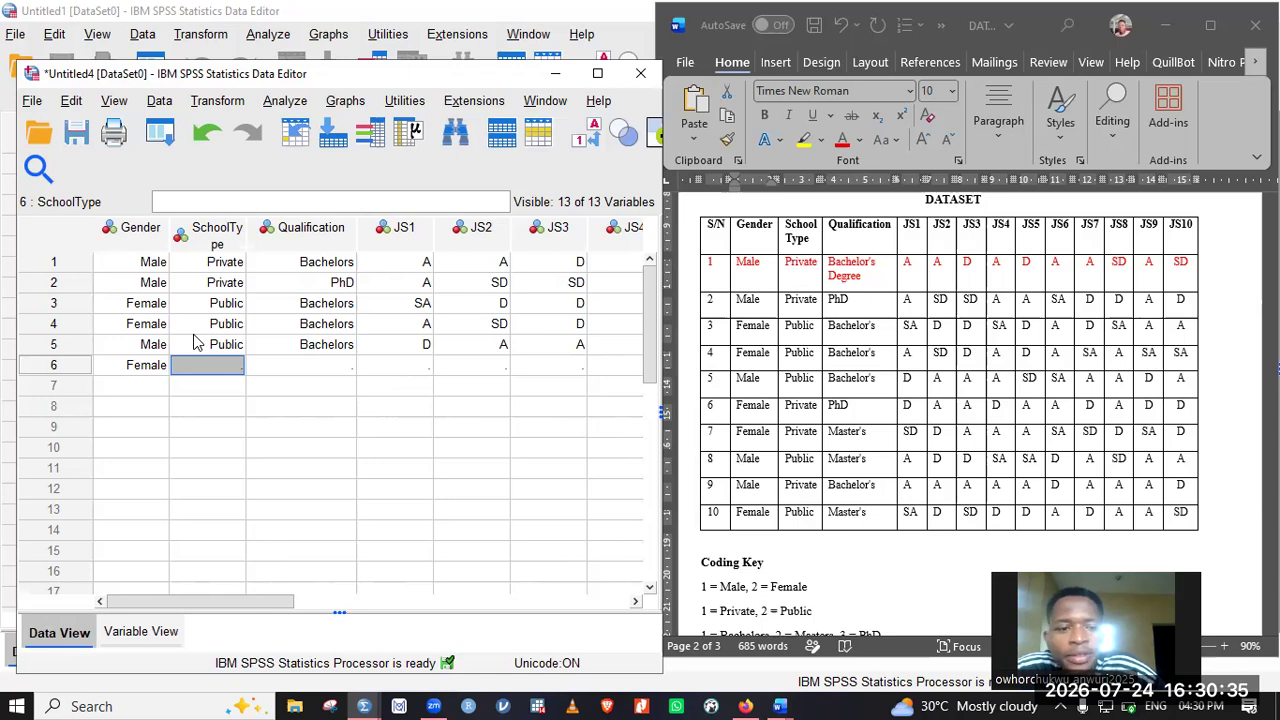
For case 6, enter 1 for SchoolType and 3 for Qualification
text(2)
key(Tab)
key(Left)
text(1)
key(Right)
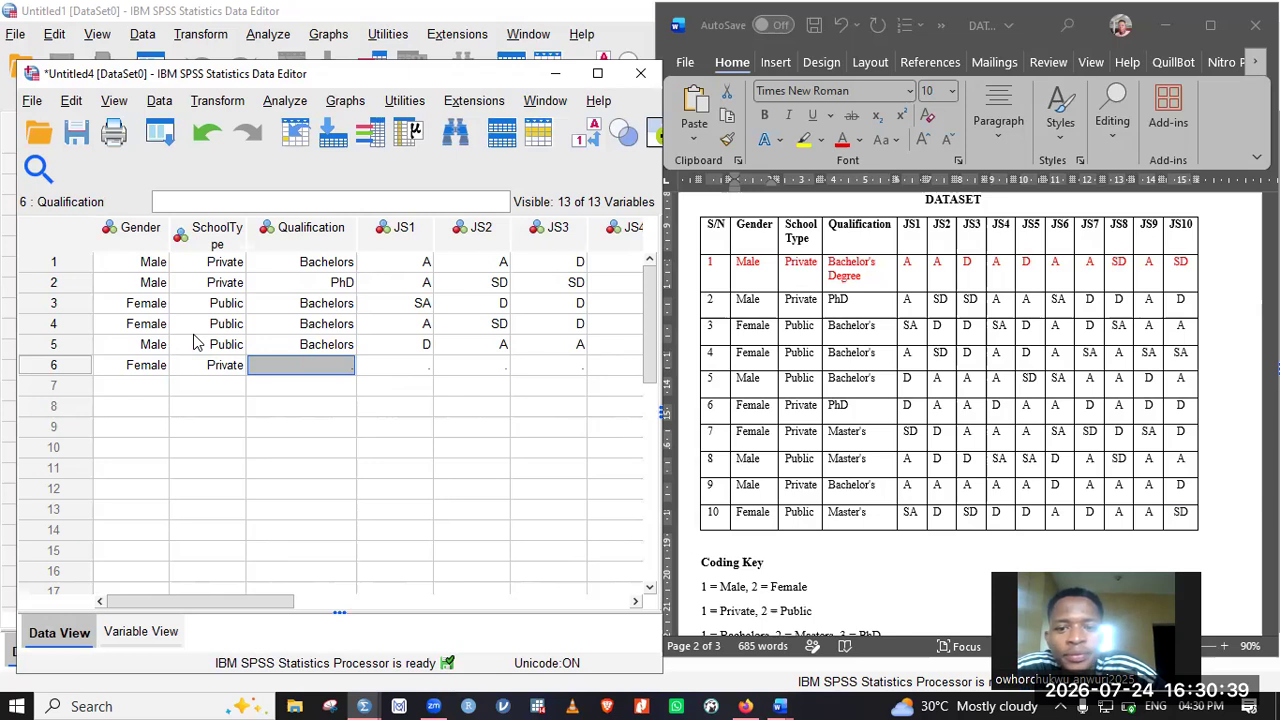
text(3)
key(Tab)
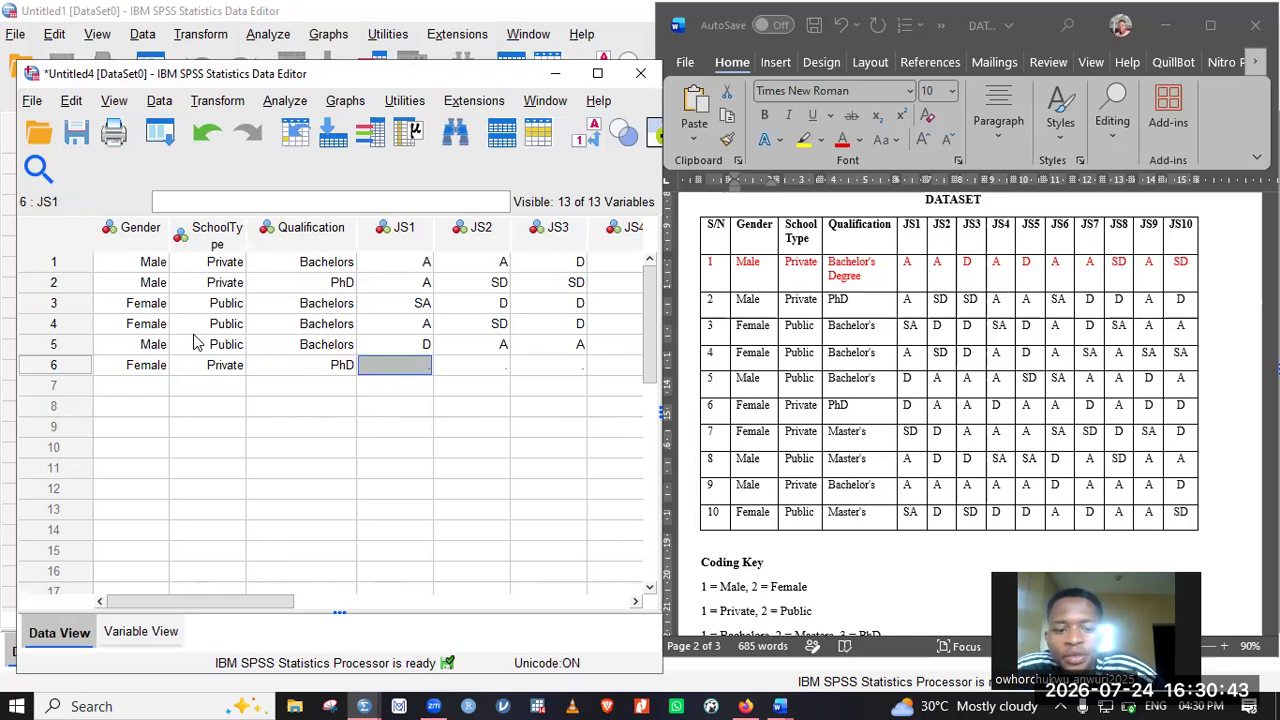
For case 6, enter 2 for JS1, 3 for JS2 and JS3, 2 for JS4, and 3 for JS5 and JS6
text(2)
key(Tab)
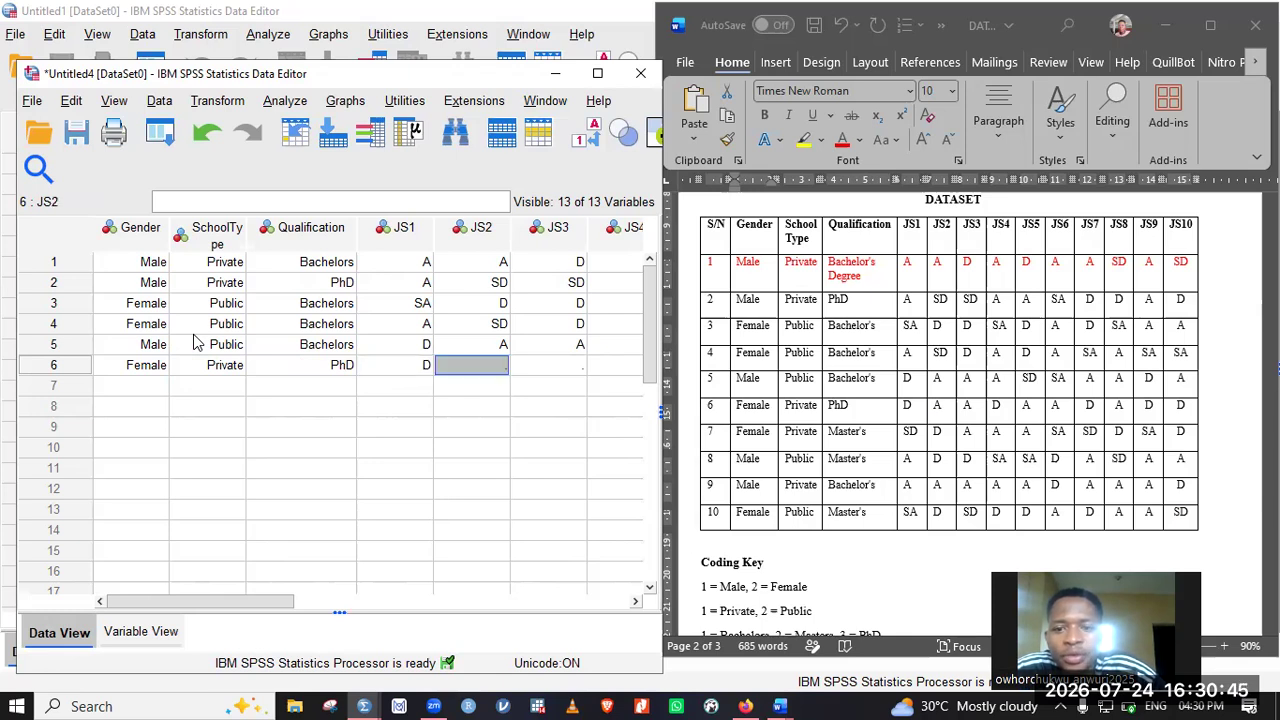
text(3)
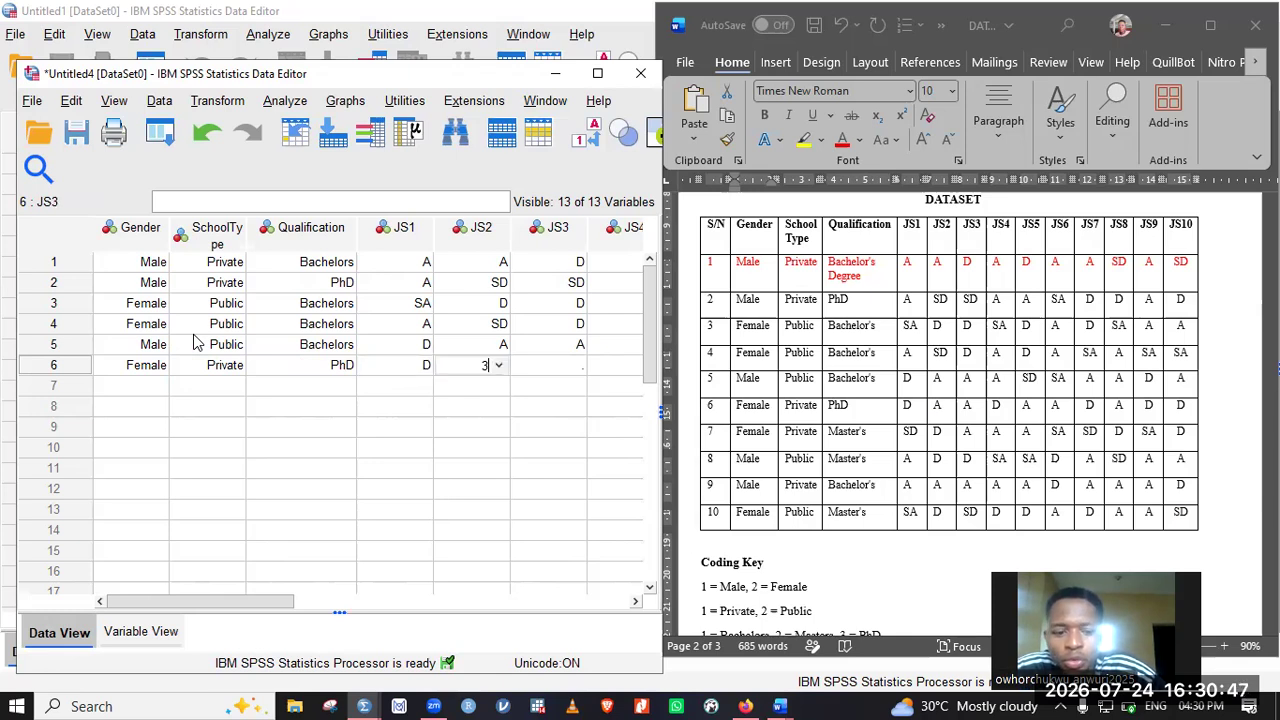
key(Tab)
text(3)
key(Tab)
text(2)
key(Tab)
text(3)
key(Tab)
text(3)
key(Tab)
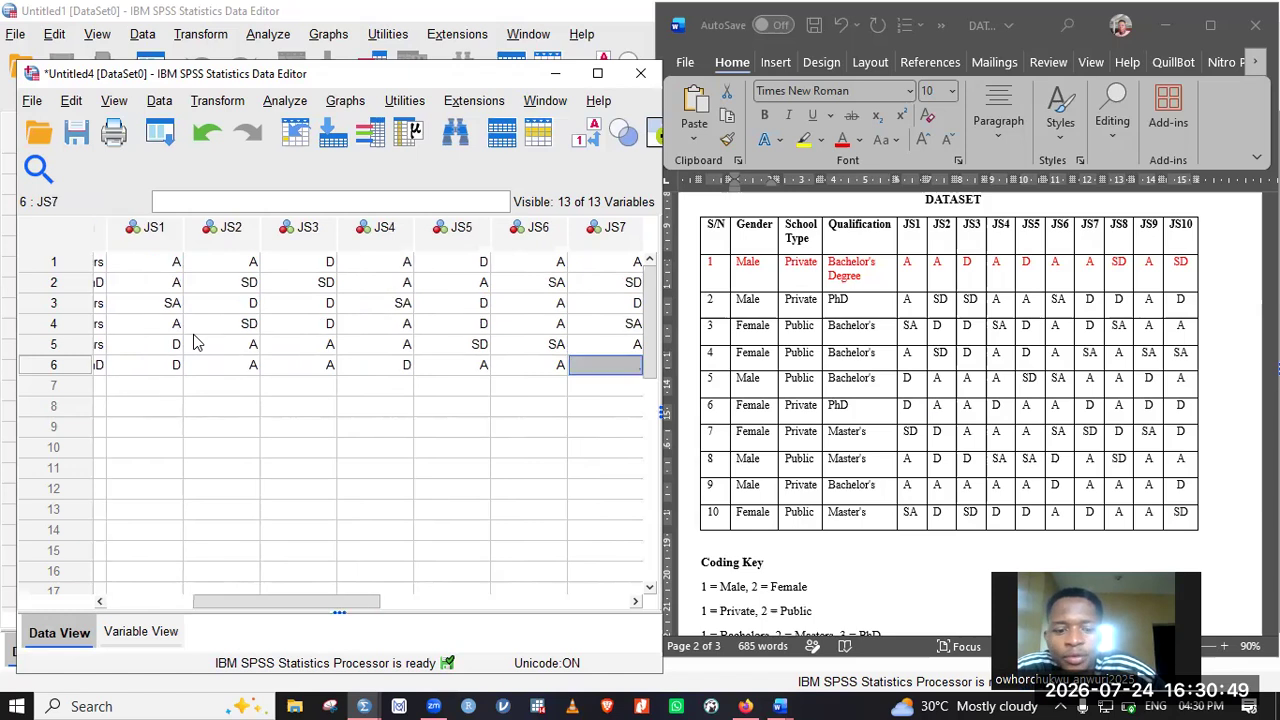
Enter 4 for JS7 and 1 for JS8 in case 6
text(4)
key(Tab)
text(1)
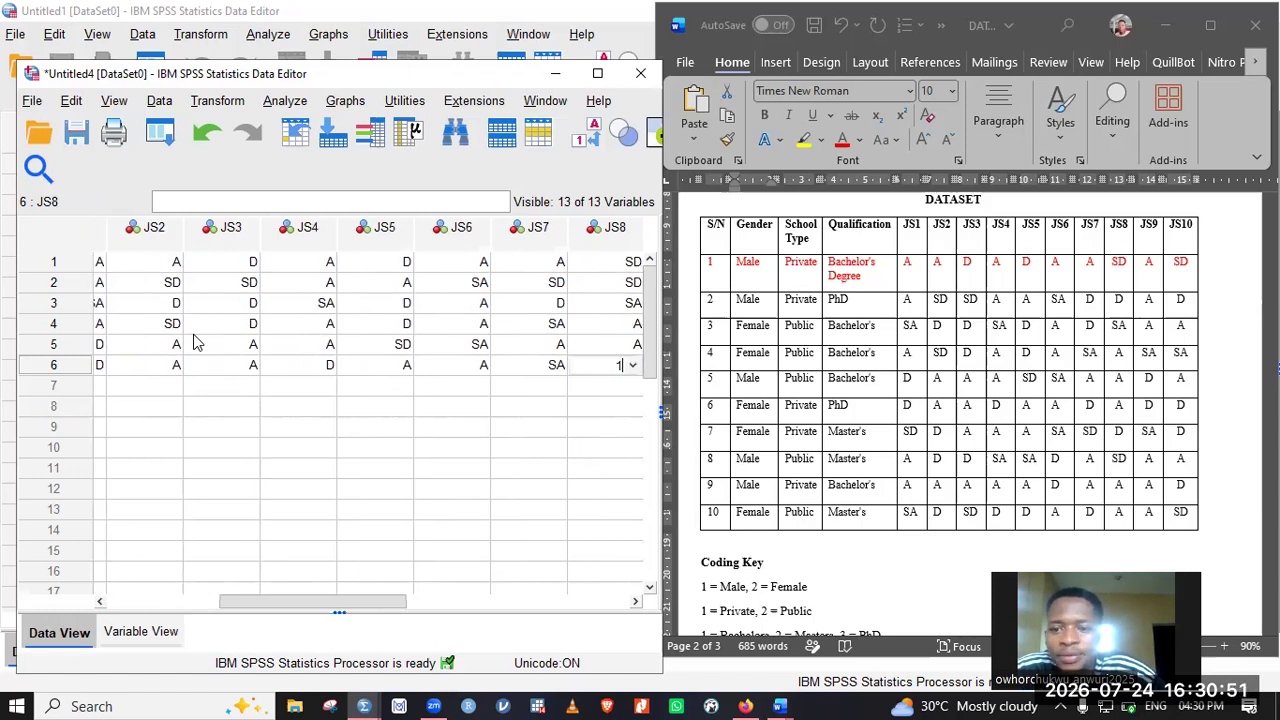
key(Tab)
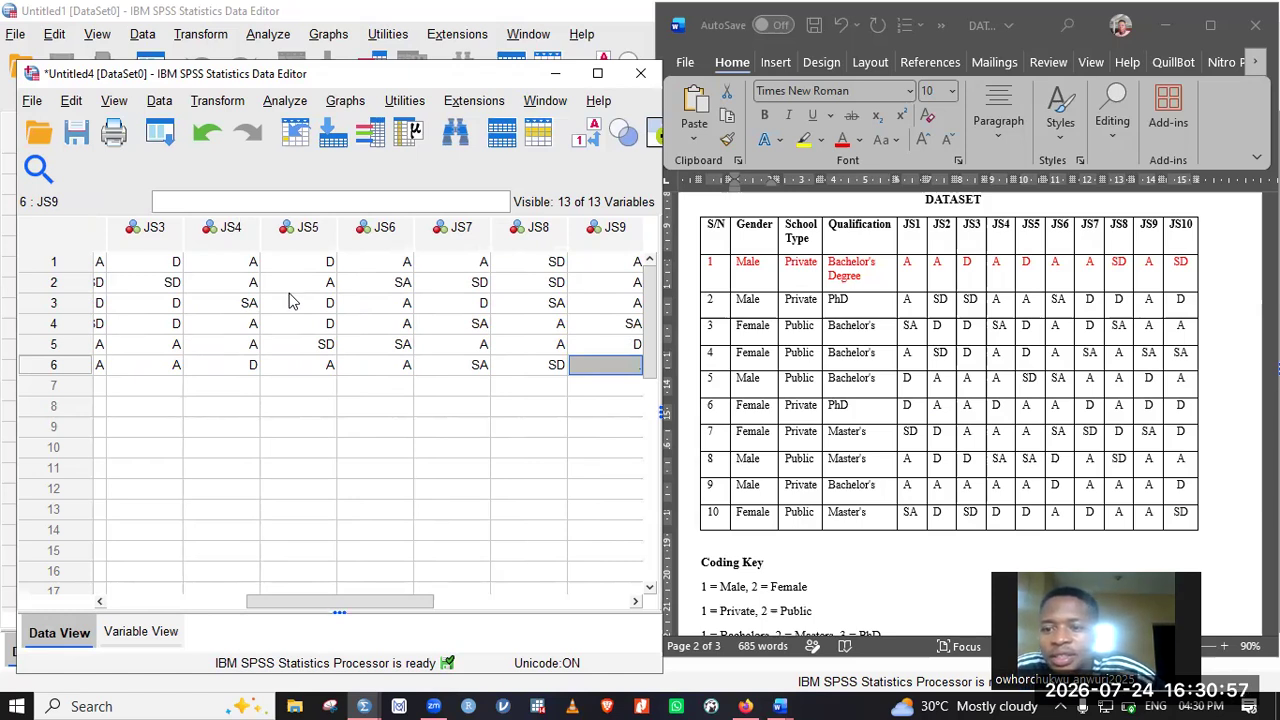
Check case 6's JS1 to JS7 answers against row 6 of the DATASET table in Word
click(1088, 405)
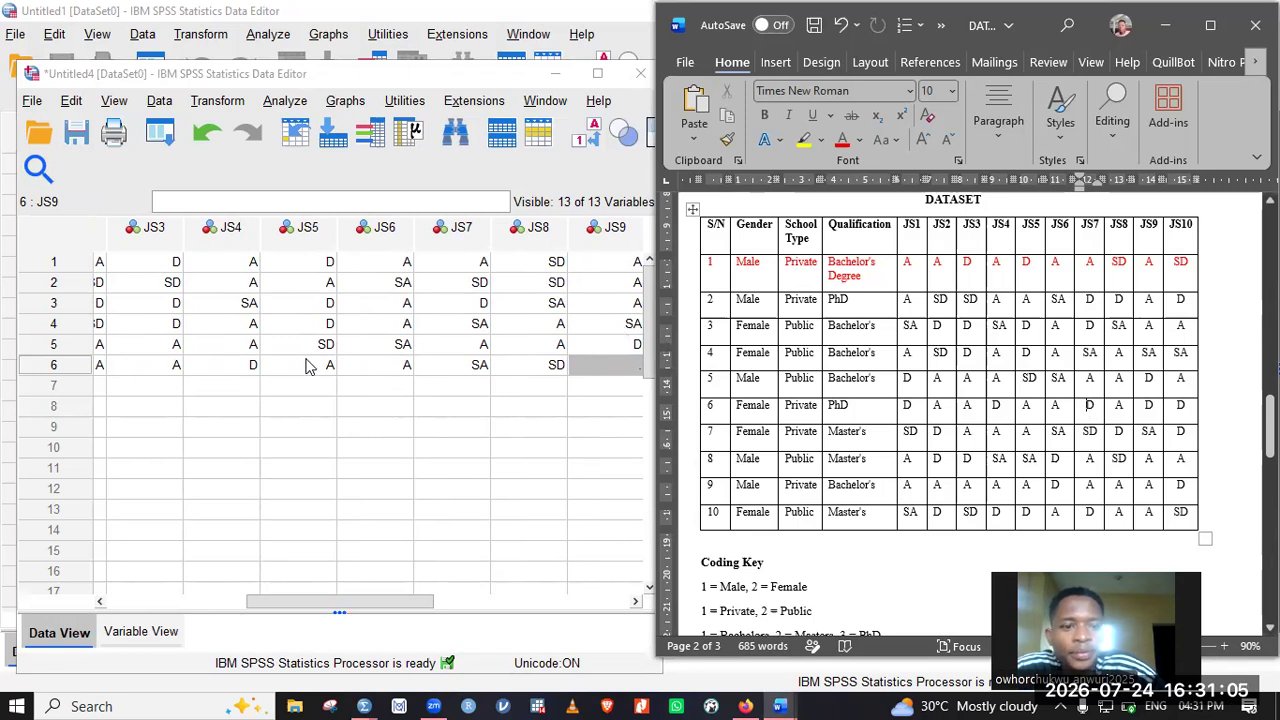
click(252, 366)
key(Left)
key(Left)
key(Left)
key(Left)
key(Left)
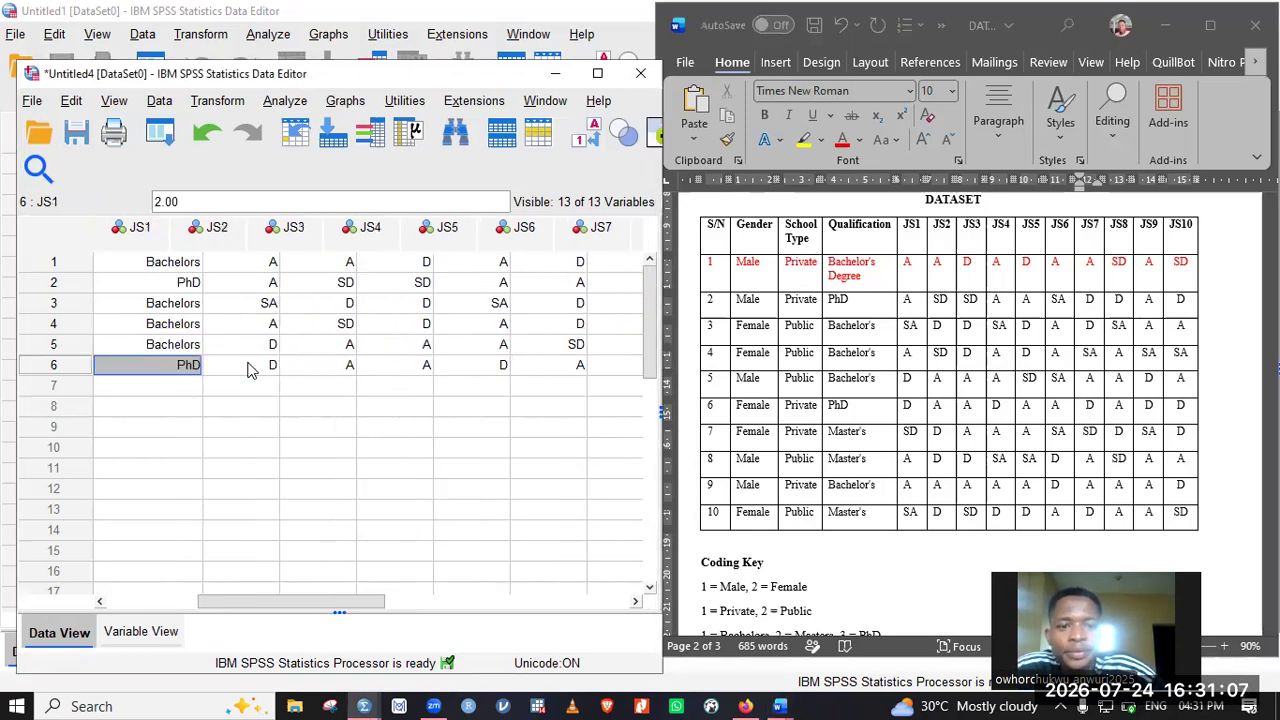
key(Right)
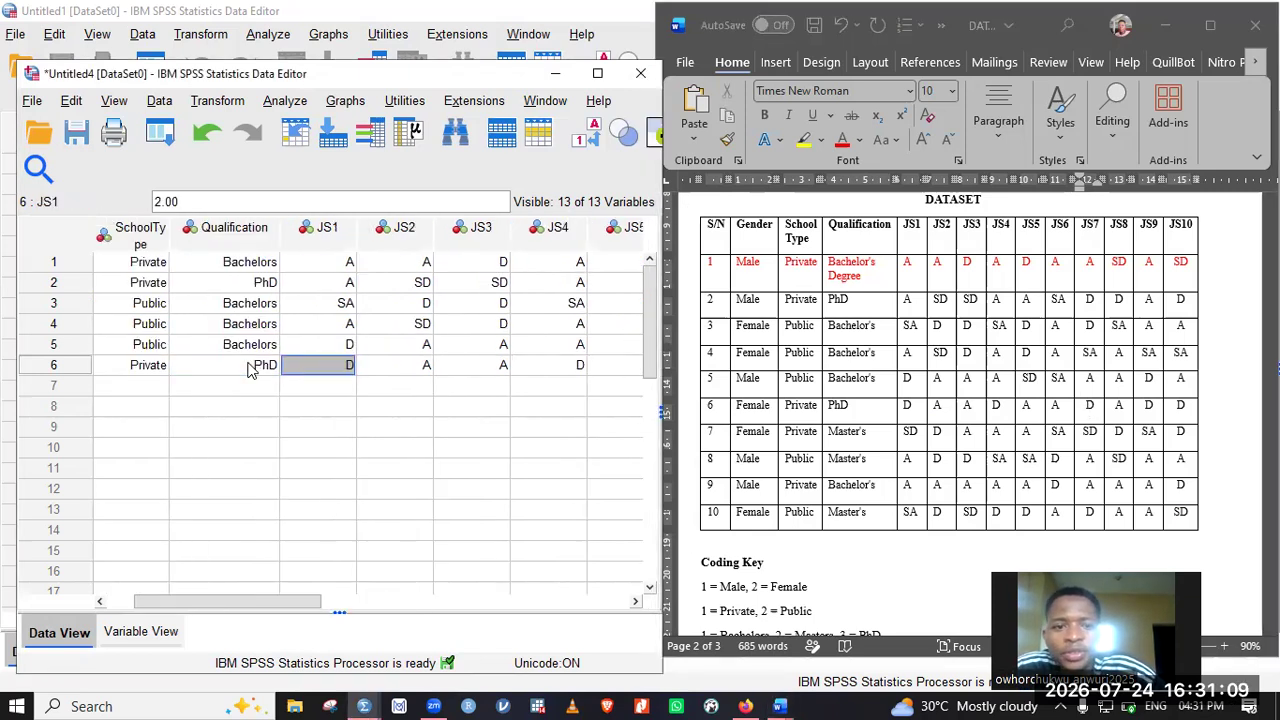
key(Right)
key(Right)
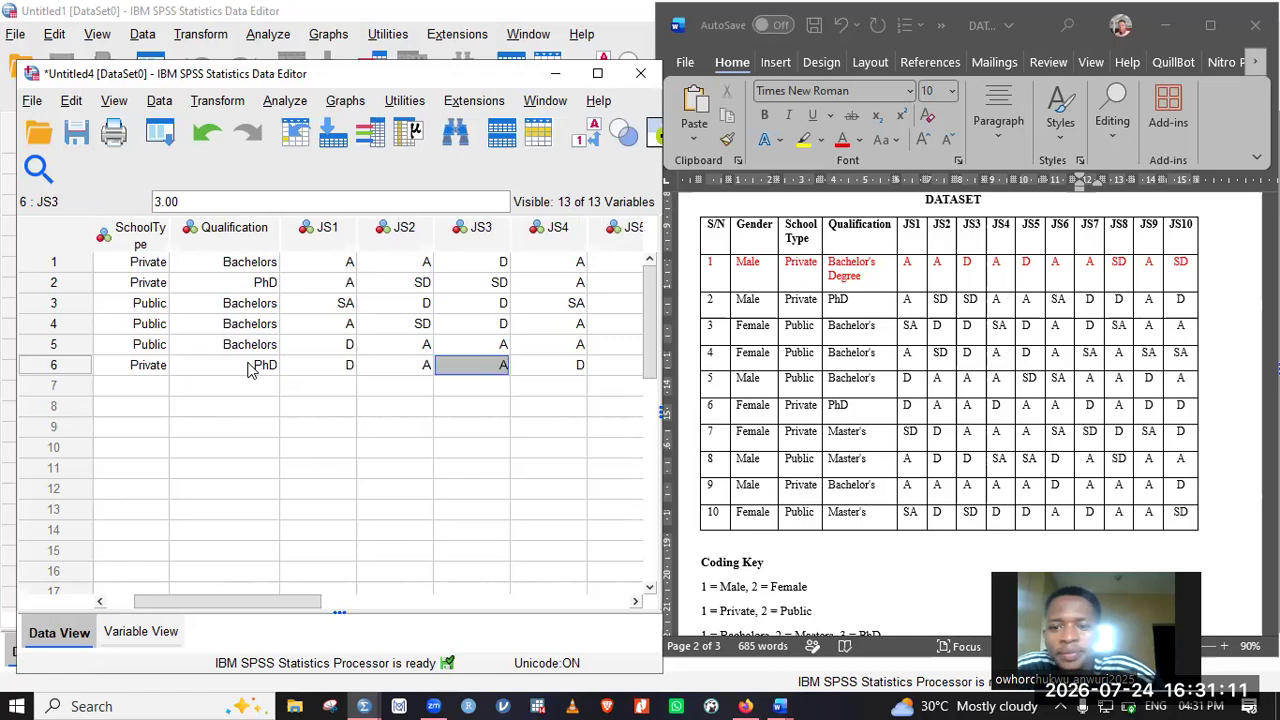
key(Right)
key(Right)
key(Right)
key(Right)
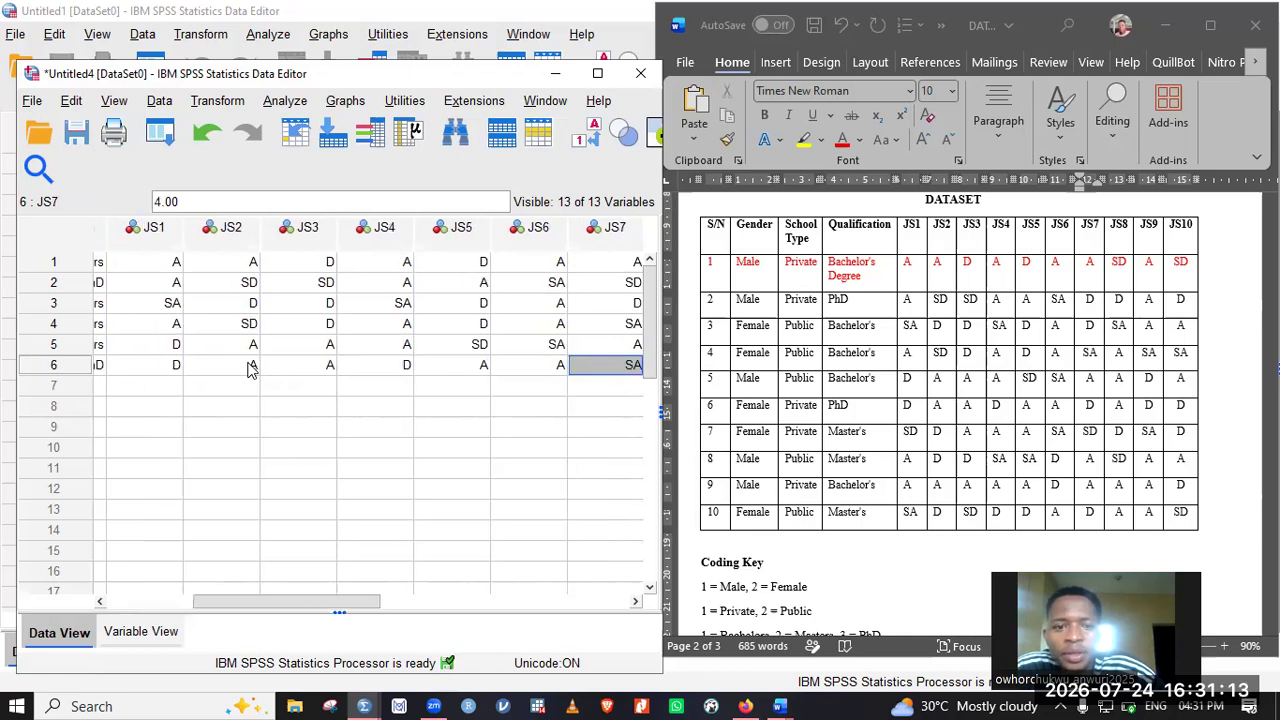
key(Left)
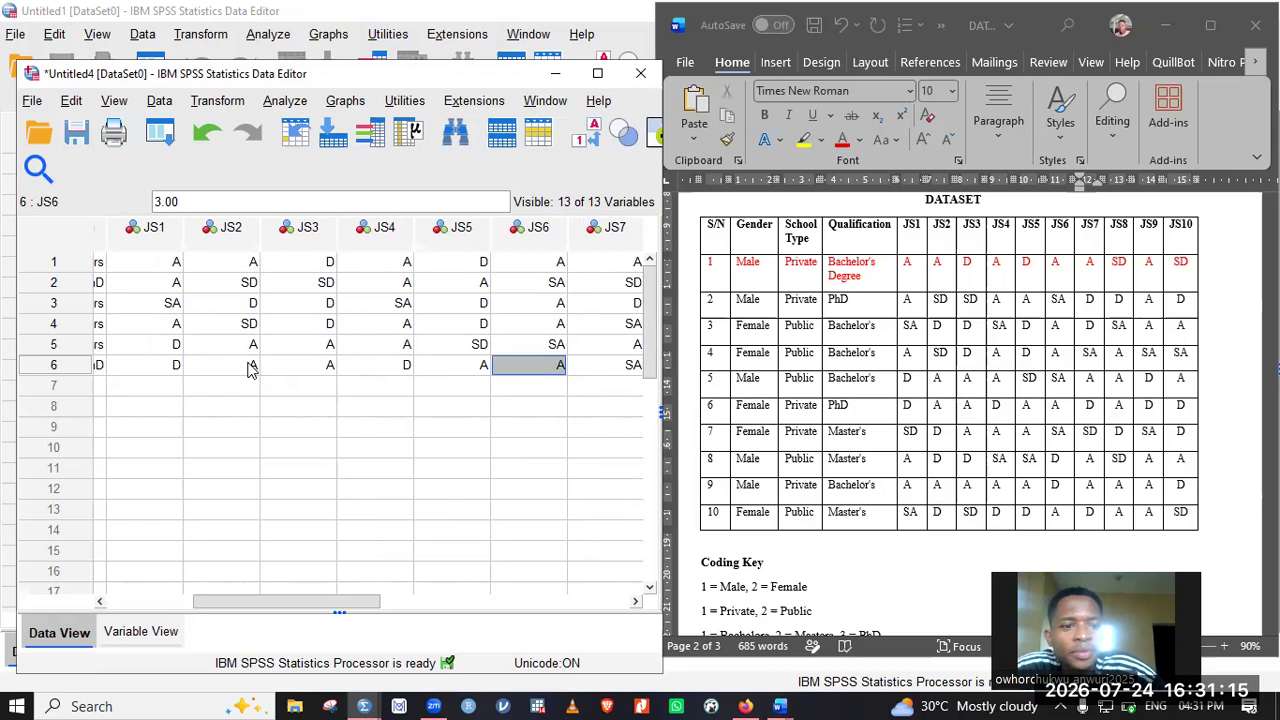
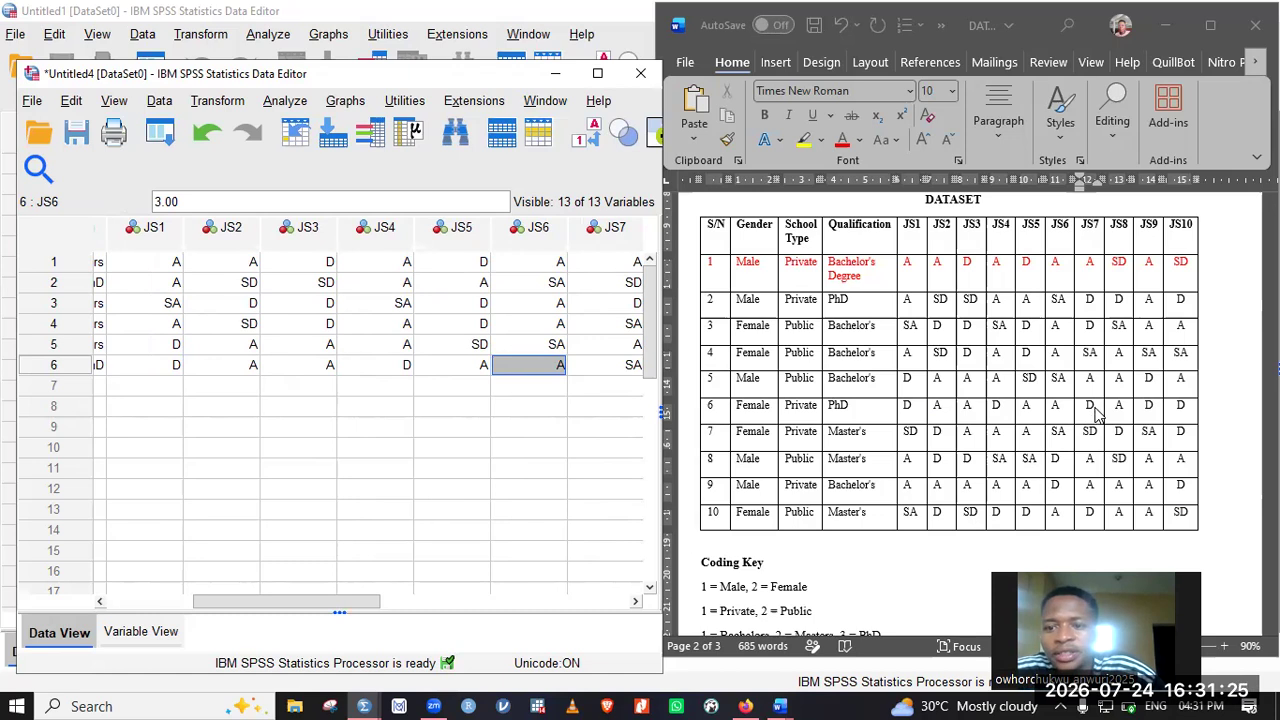
Correct case 6's JS7 to 2 and JS8 to 3 to match the DATASET table
click(610, 365)
key(Right)
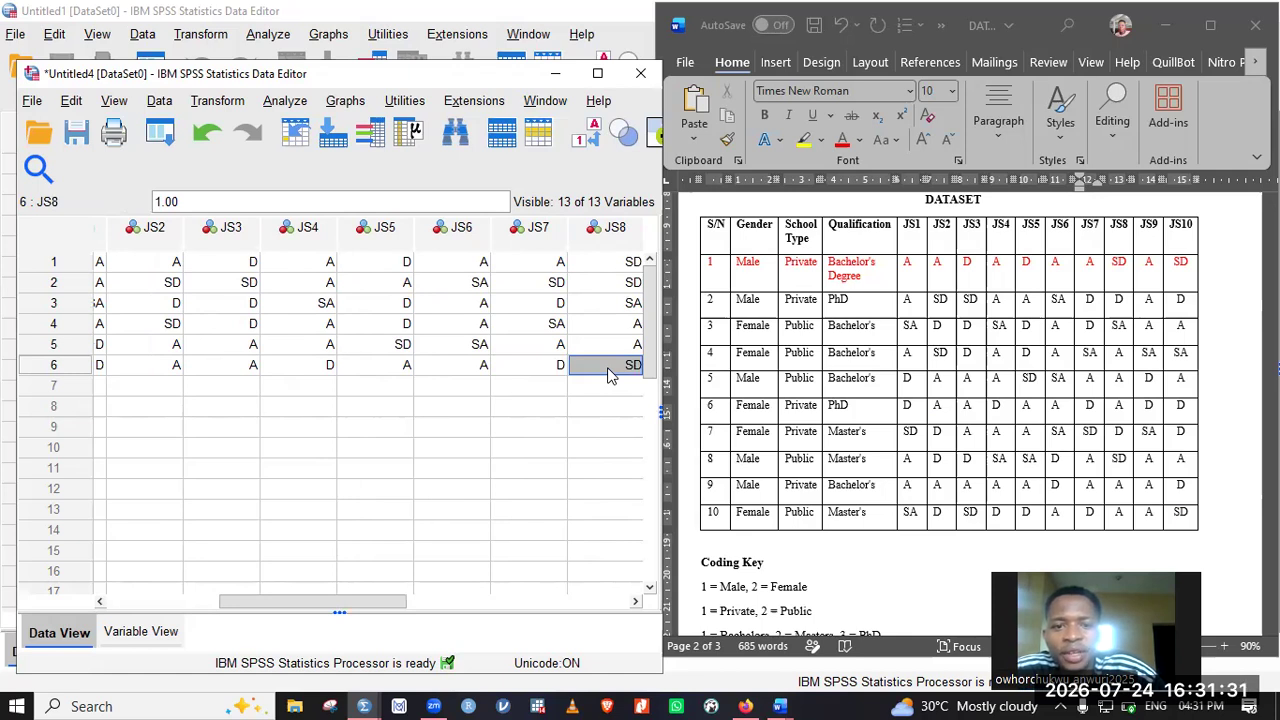
key(Right)
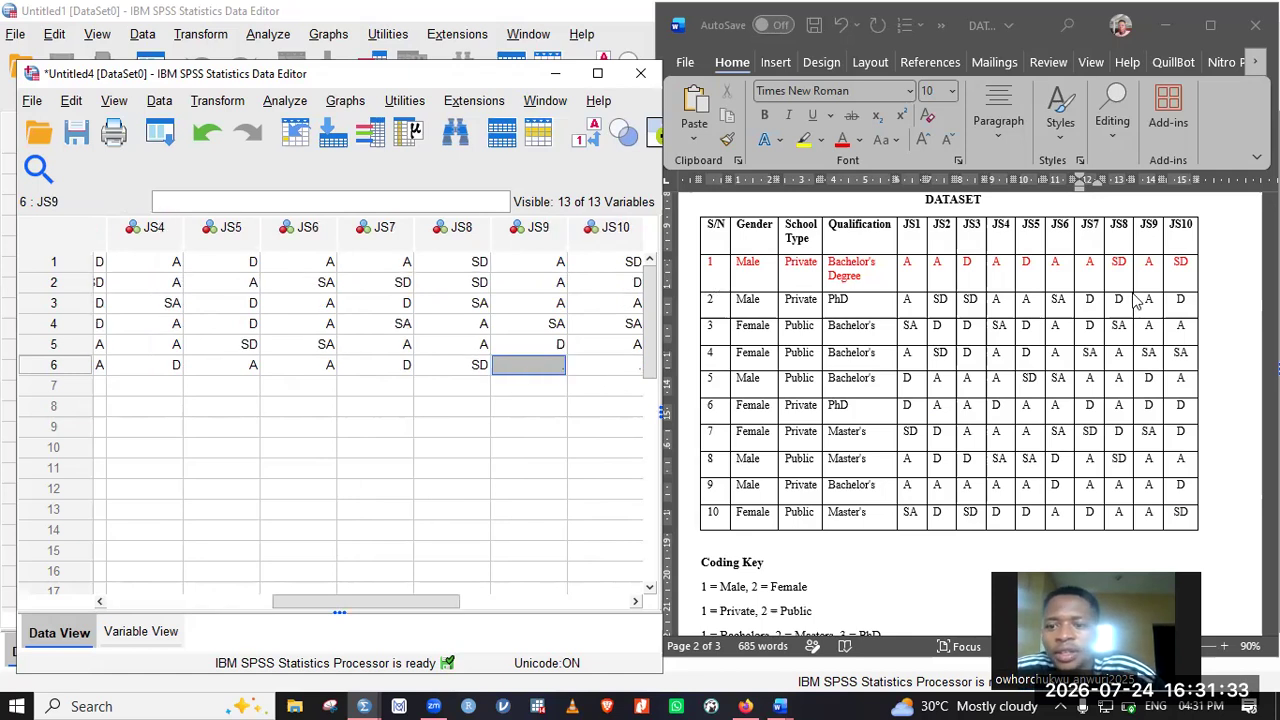
key(Left)
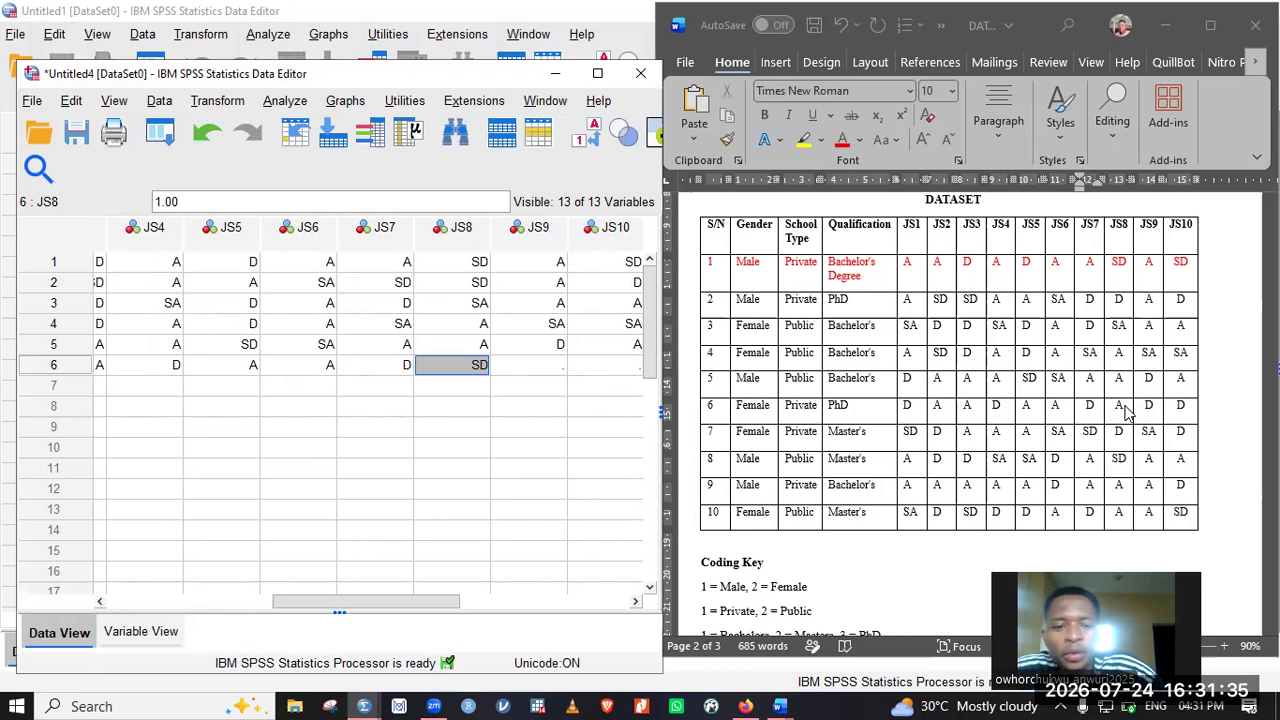
text(3)
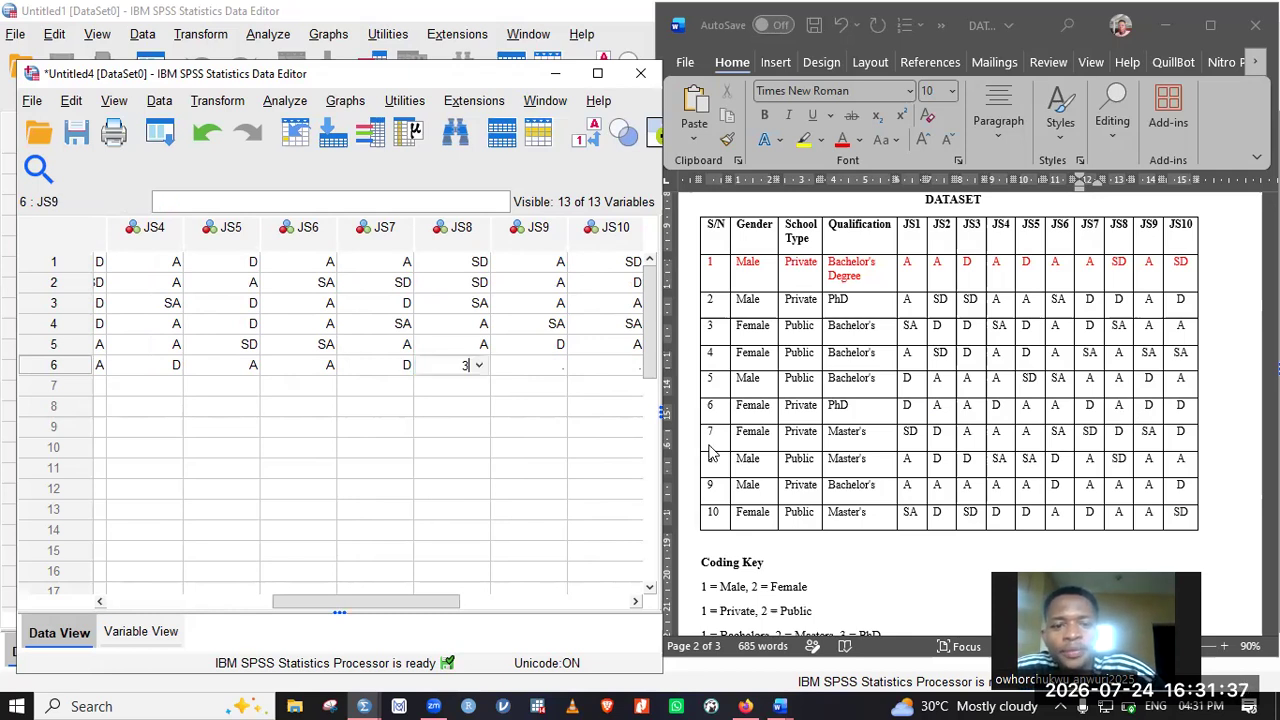
key(Tab)
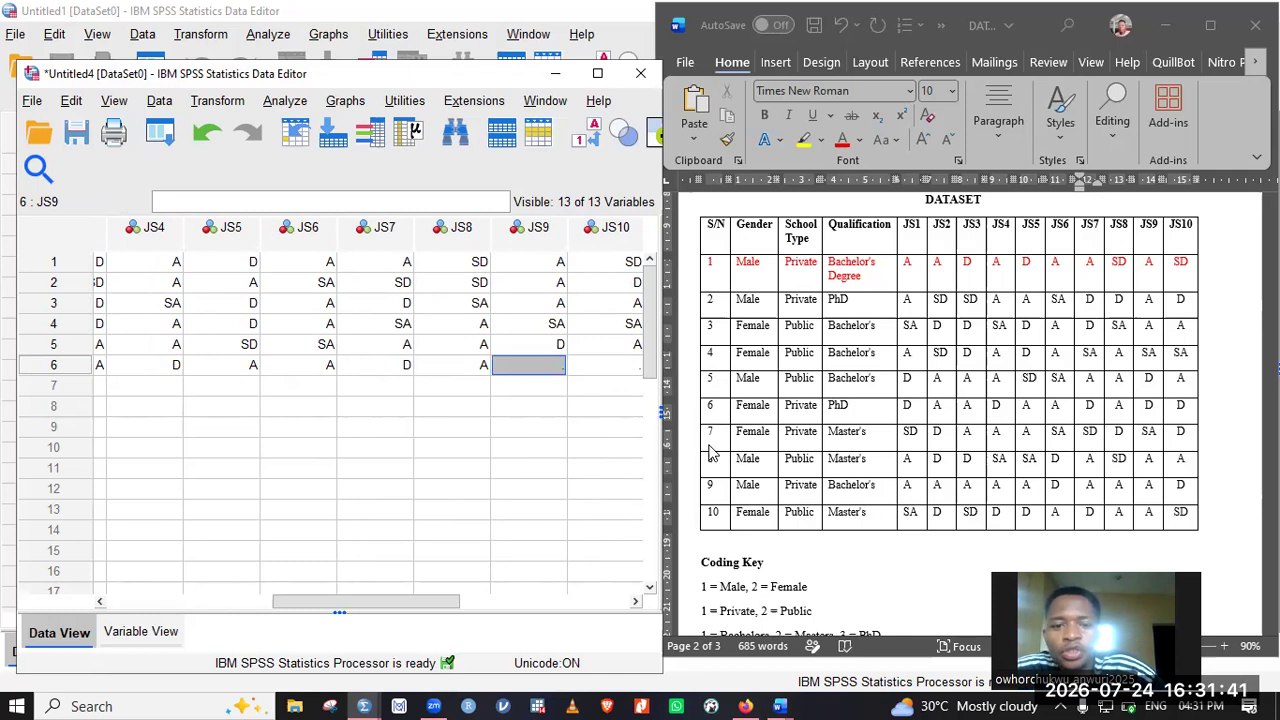
Complete case 6 with 2 for both JS9 and JS10
text(2)
key(Tab)
text(2)
key(Tab)
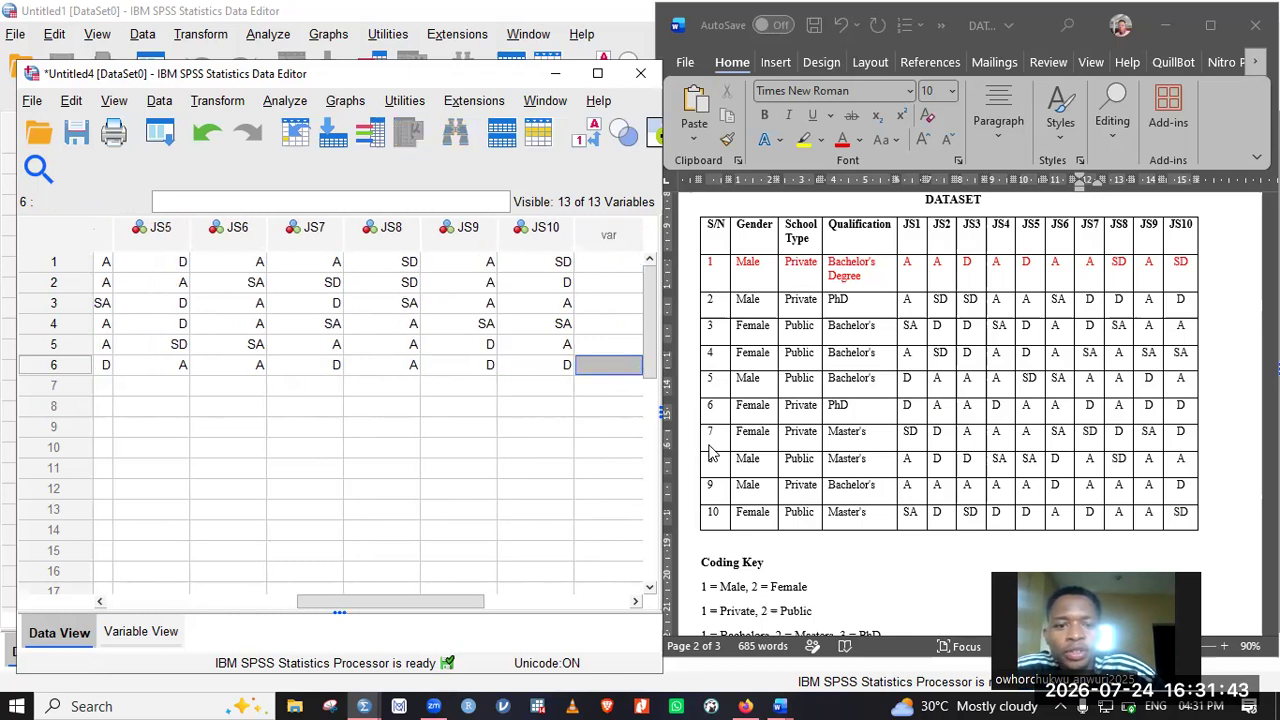
Start case 7 with 2 for Gender and 1 for SchoolType
key(Return)
key(Home)
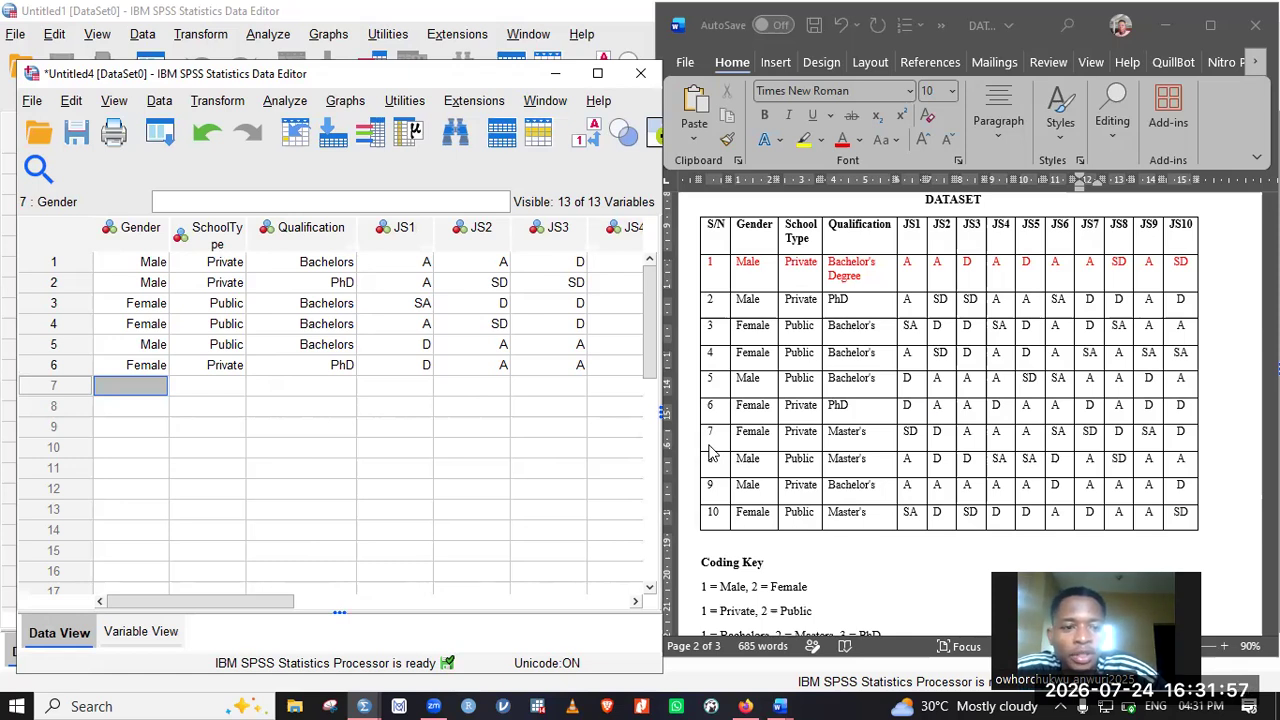
text(2)
key(Tab)
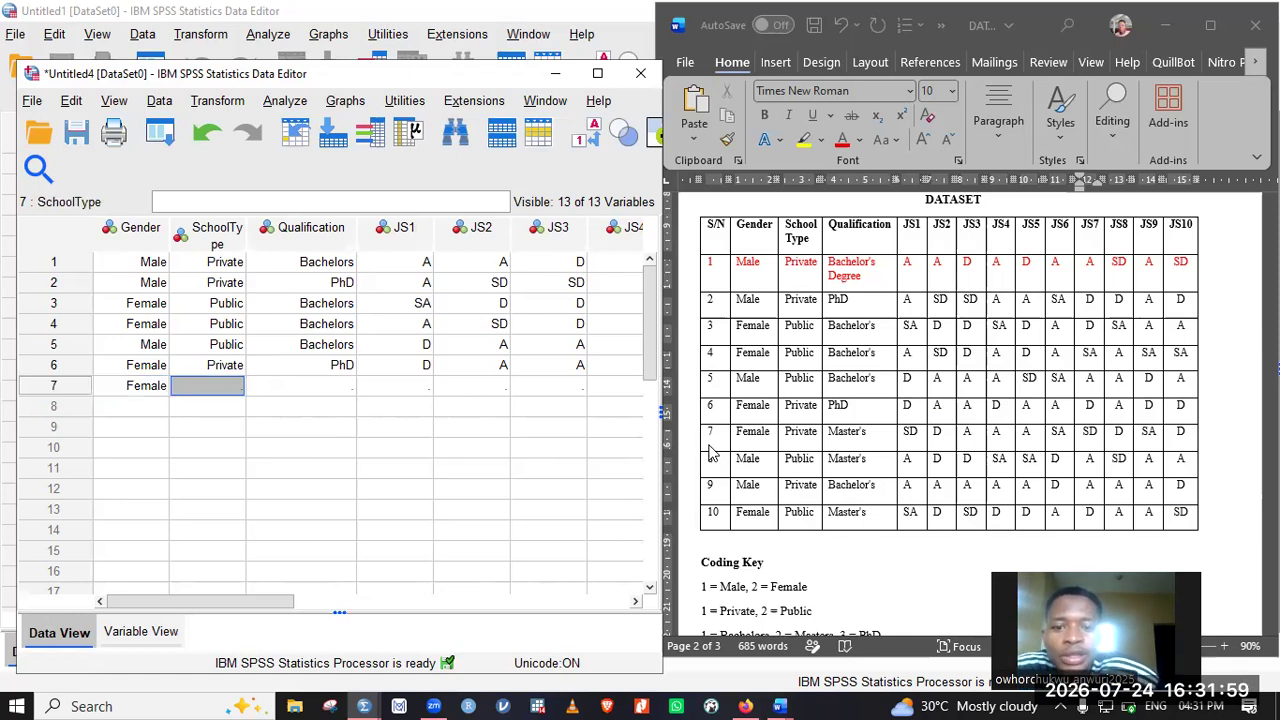
text(1)
key(Tab)
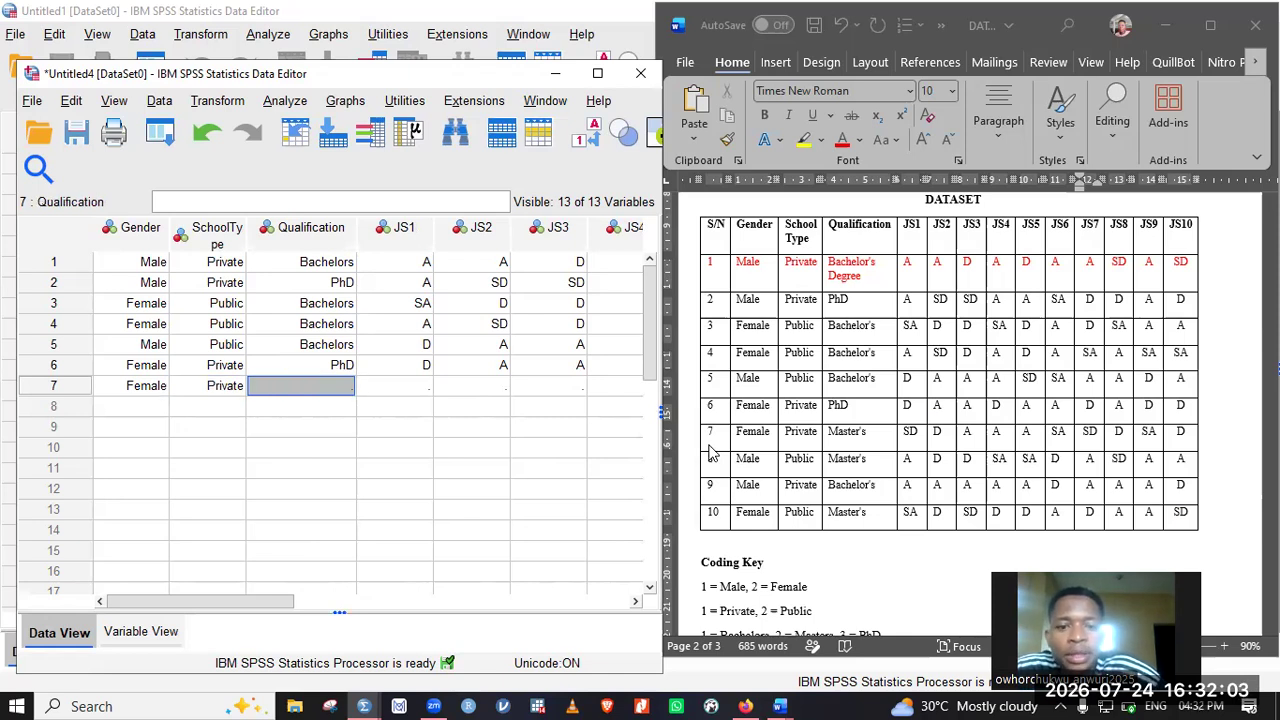
Set case 7's Qualification to 2 (Masters) and JS1 to 1 (SD), following row 7 of the DATASET table
text(2)
key(Tab)
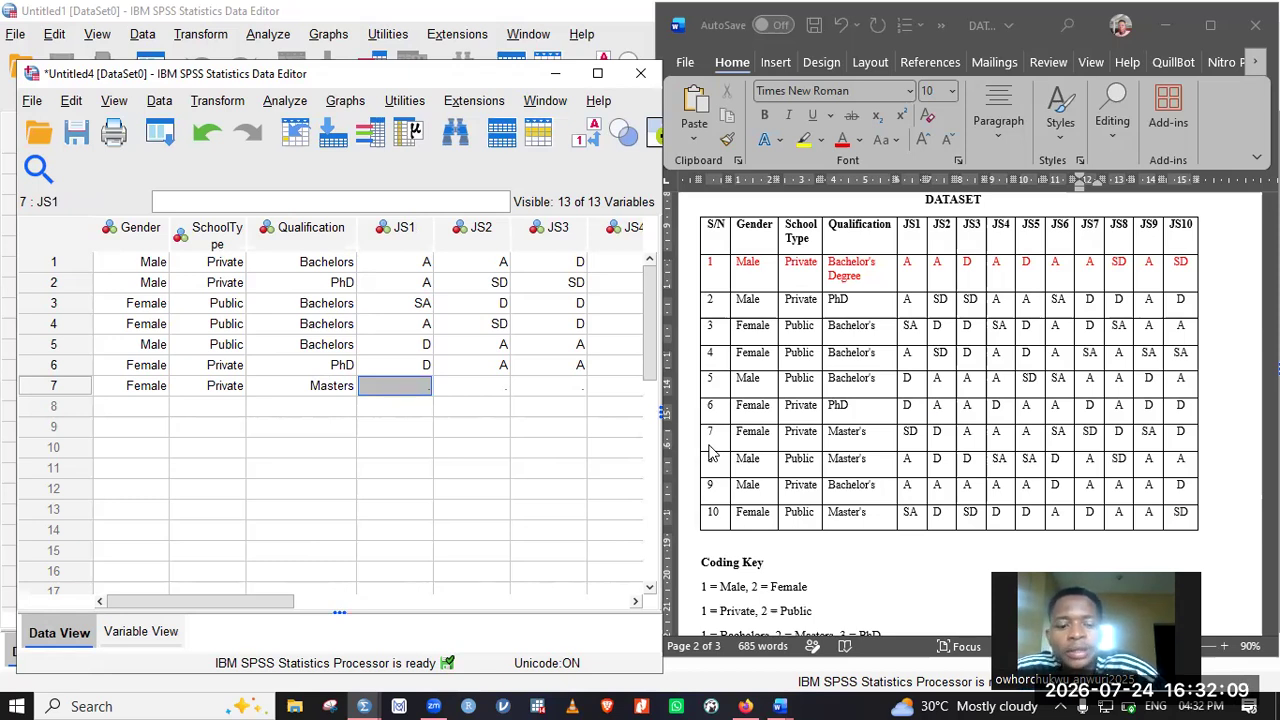
text(SA)
key(Tab)
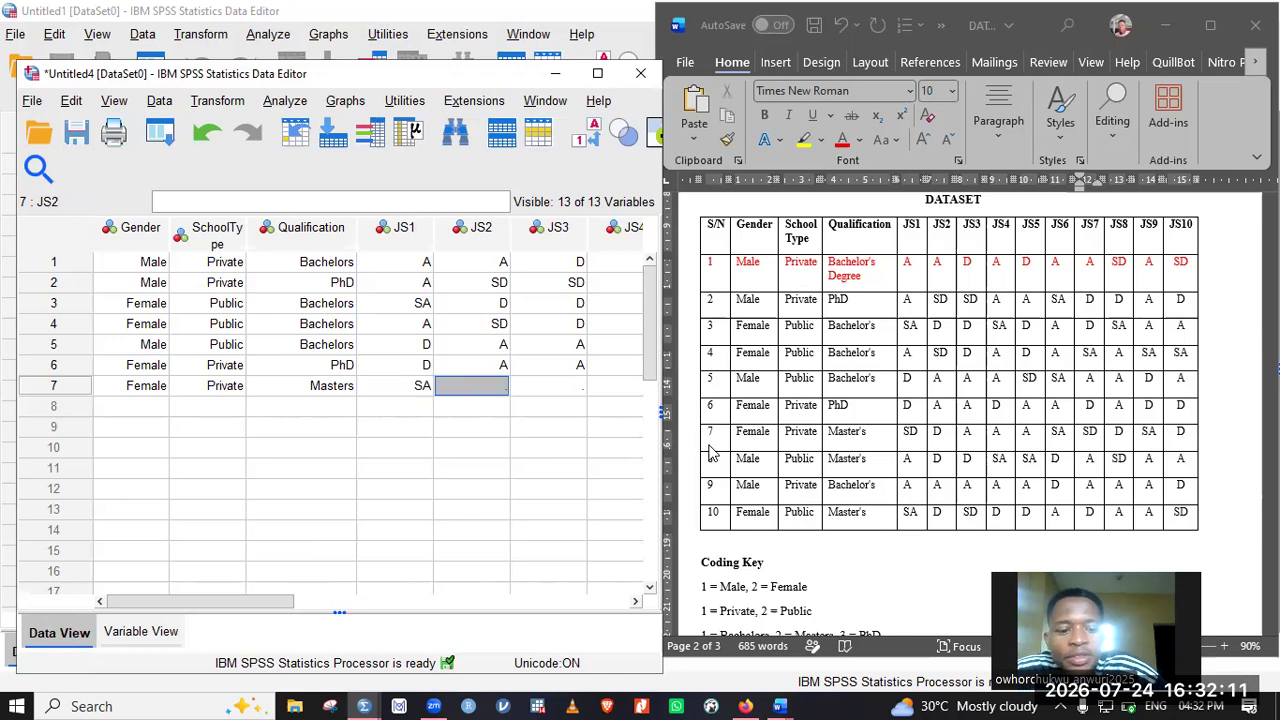
key(Left)
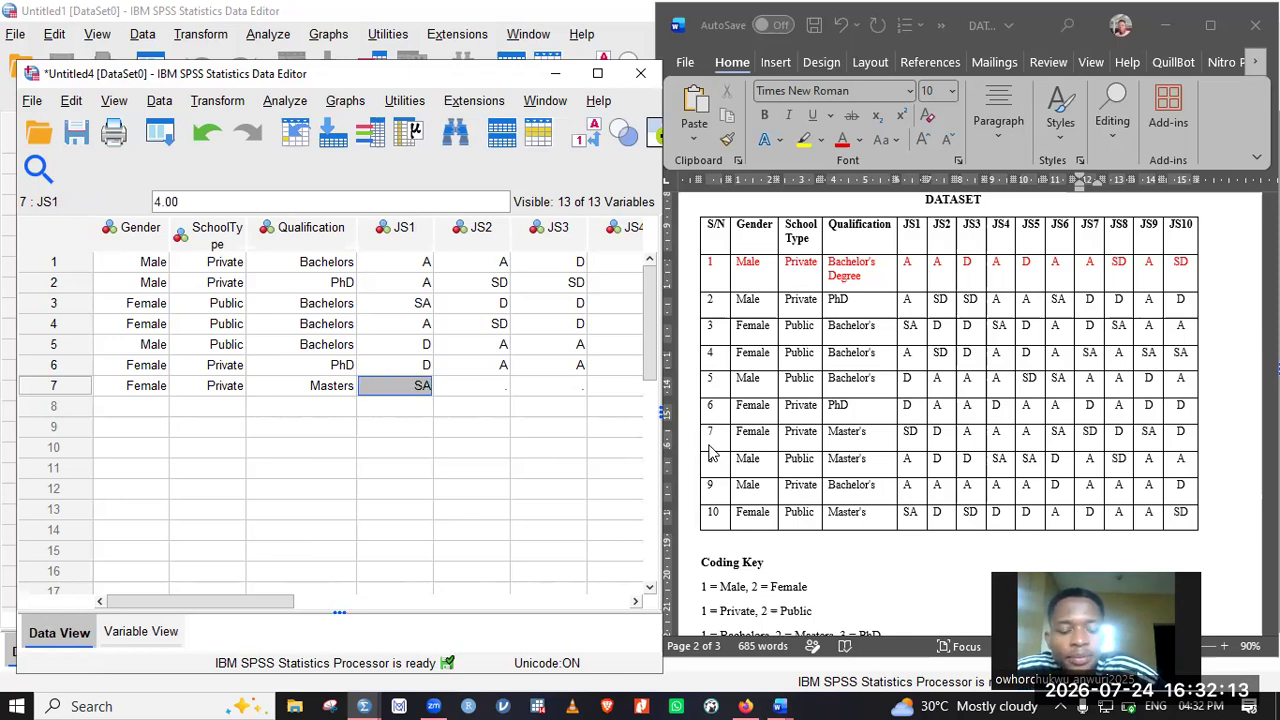
text(1)
key(Tab)
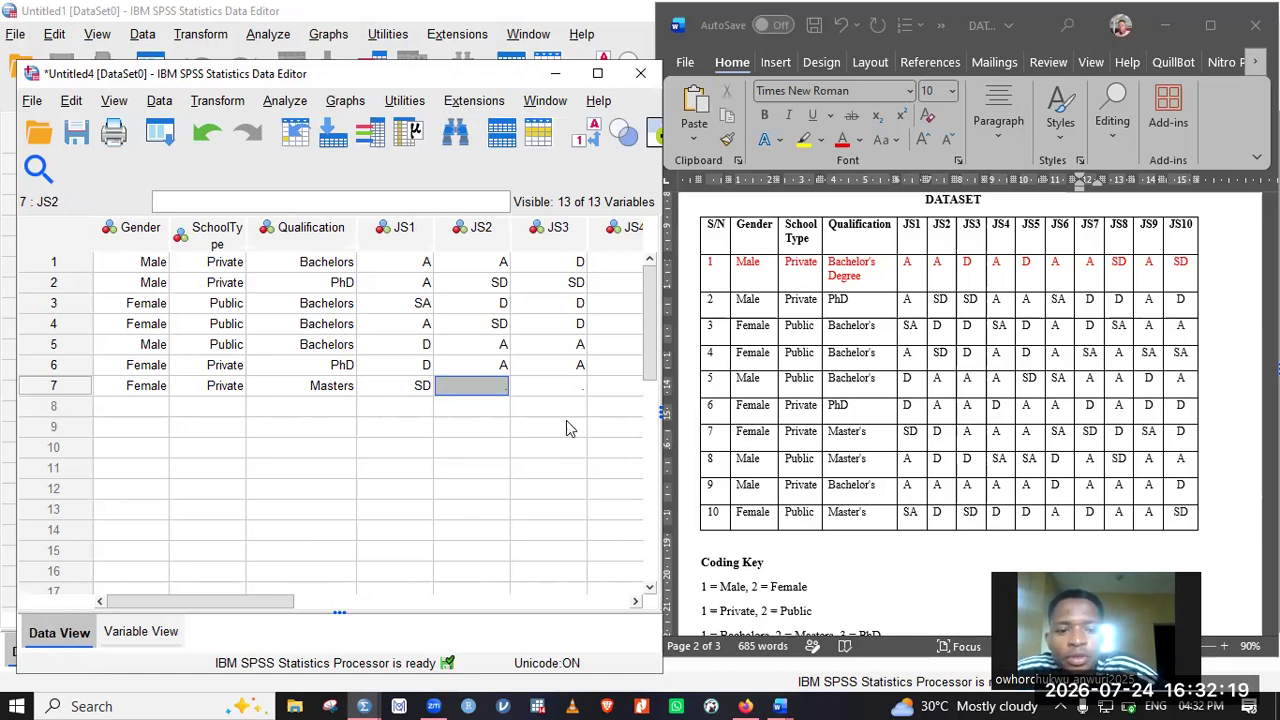
Enter 2 (D) for case 7's JS2 and 3 (A) for its JS3
text(D)
key(Tab)
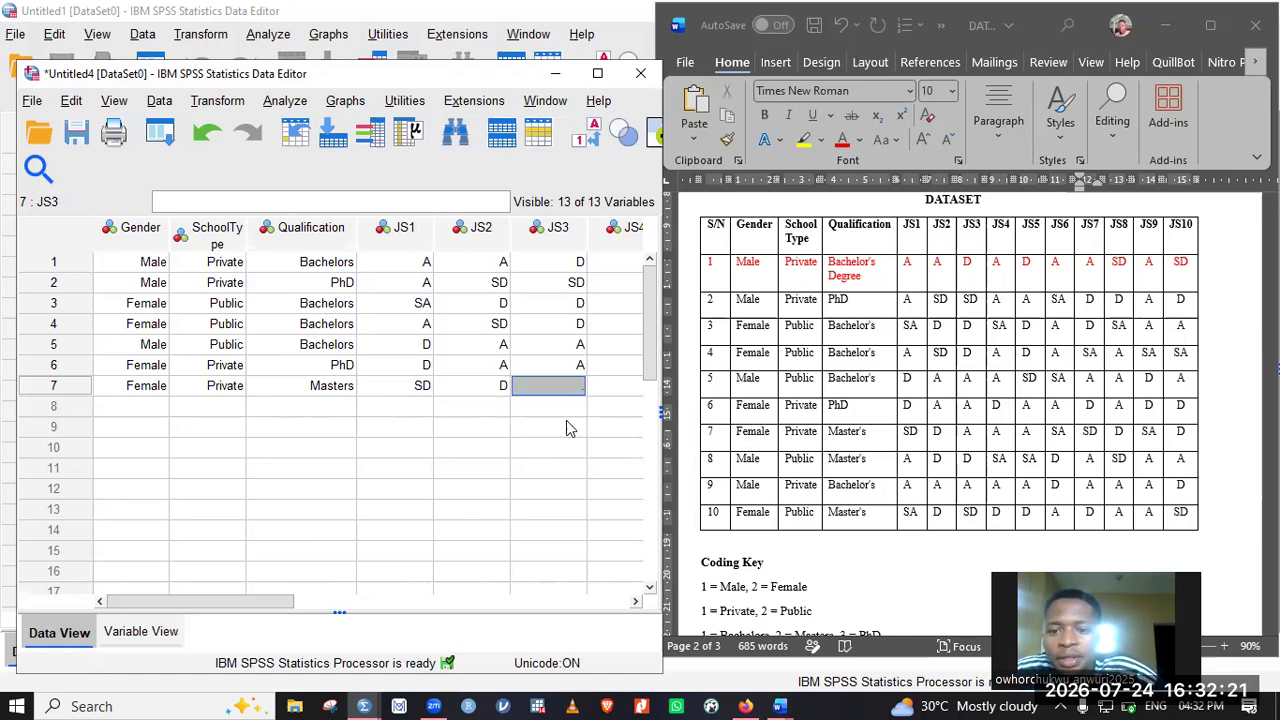
text(D)
key(Tab)
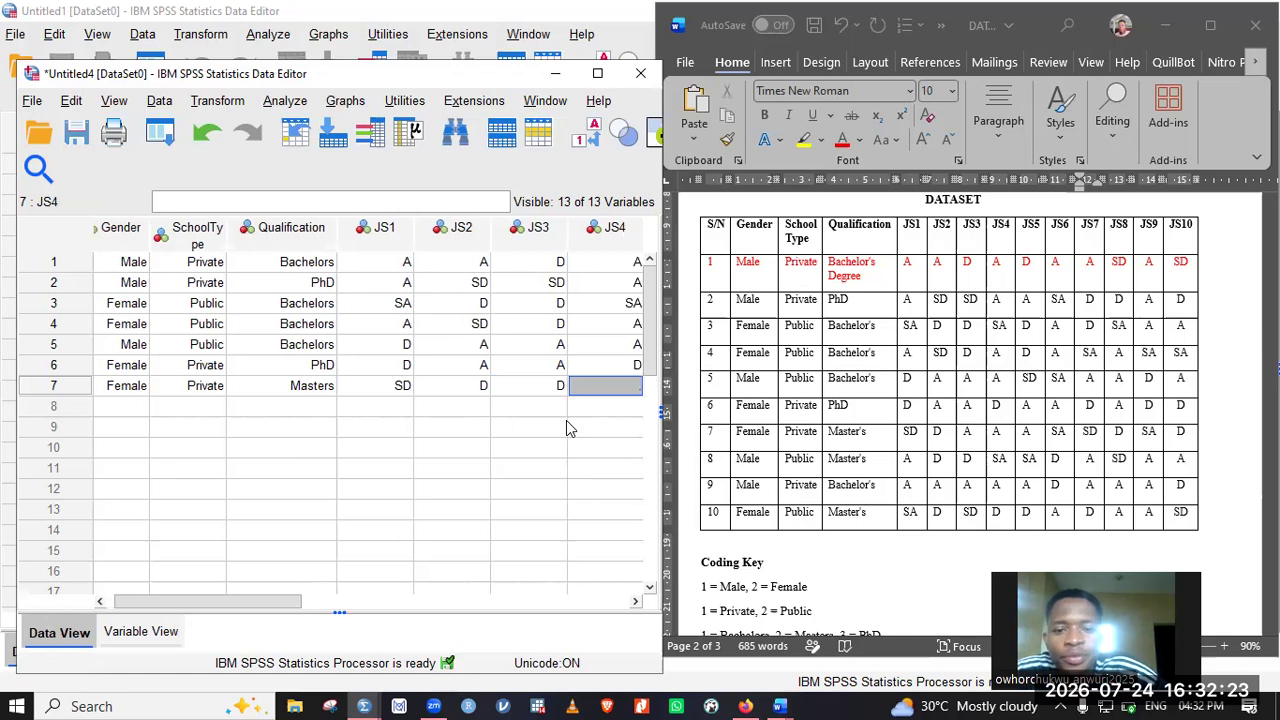
key(Left)
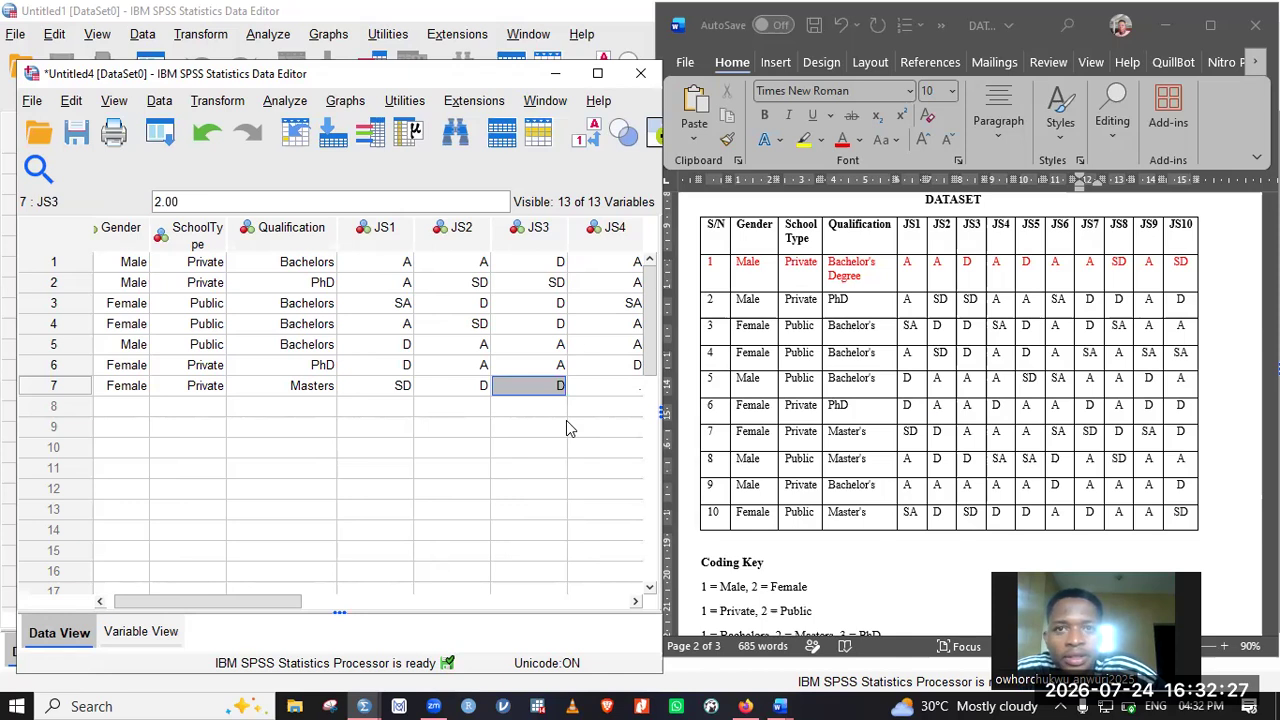
text(3)
key(Tab)
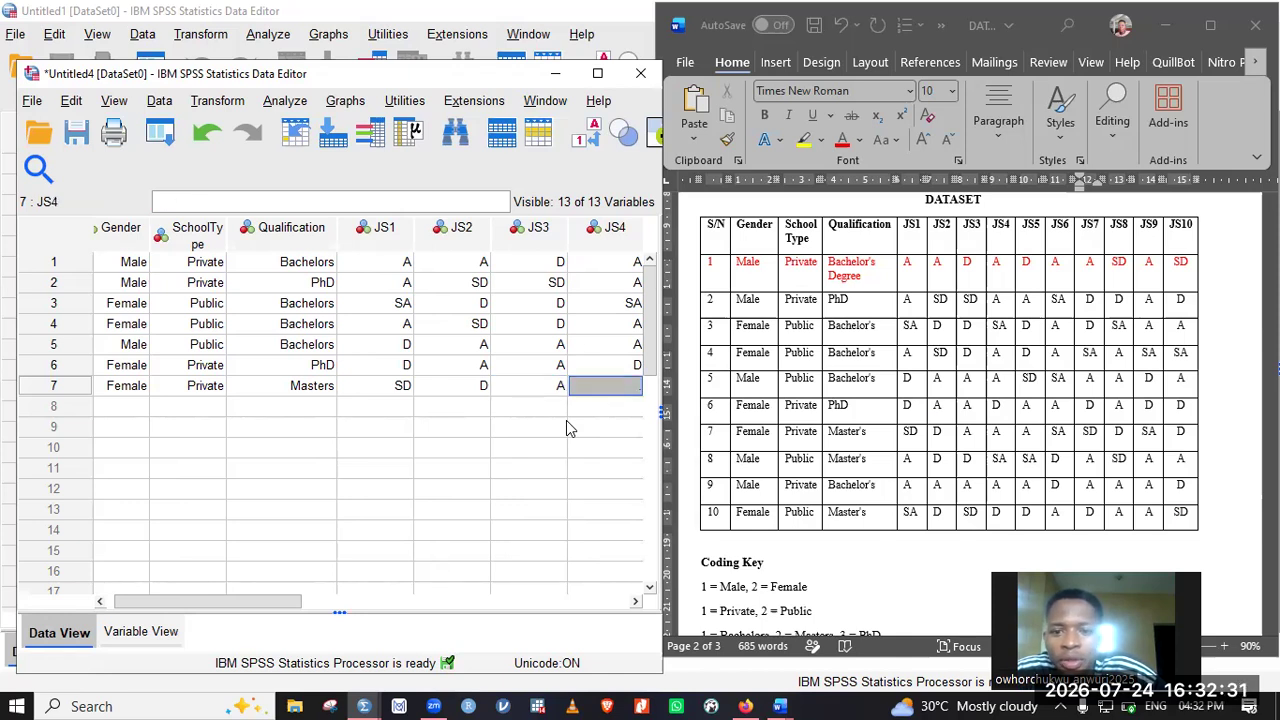
Enter 3 (A) for both JS4 and JS5 of case 7
text(A)
key(Tab)
key(Tab)
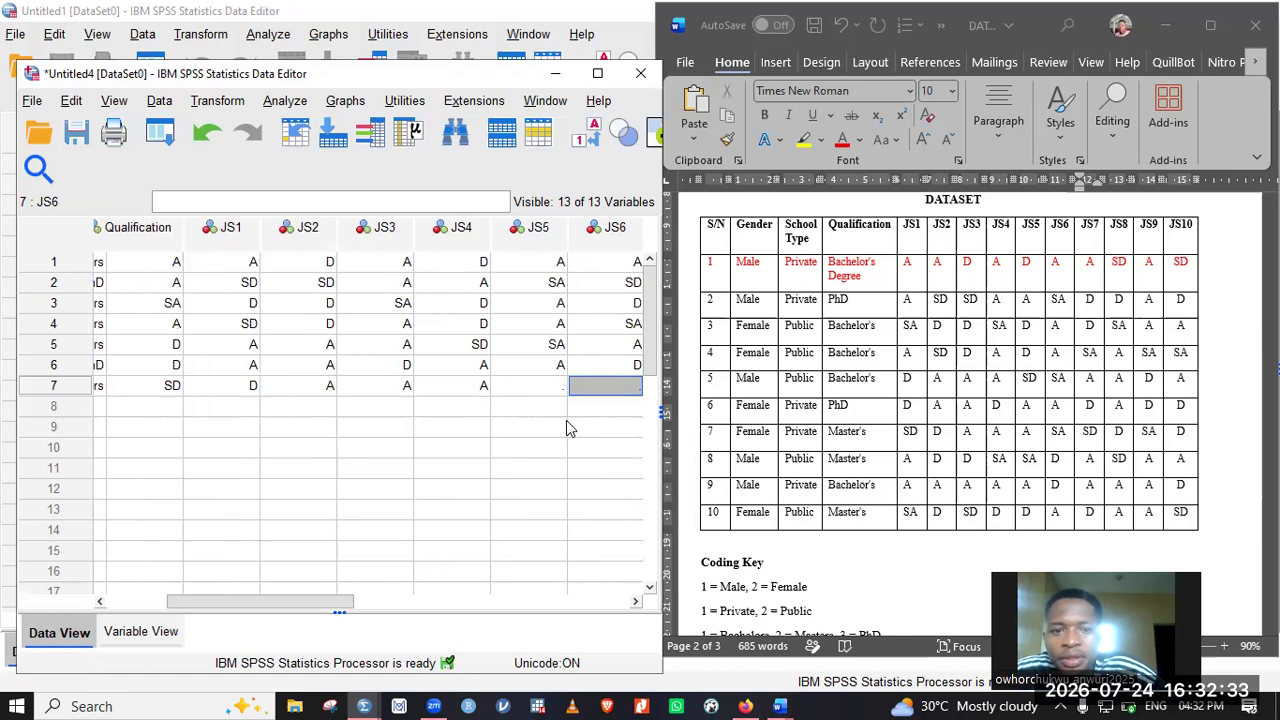
key(Tab)
key(Tab)
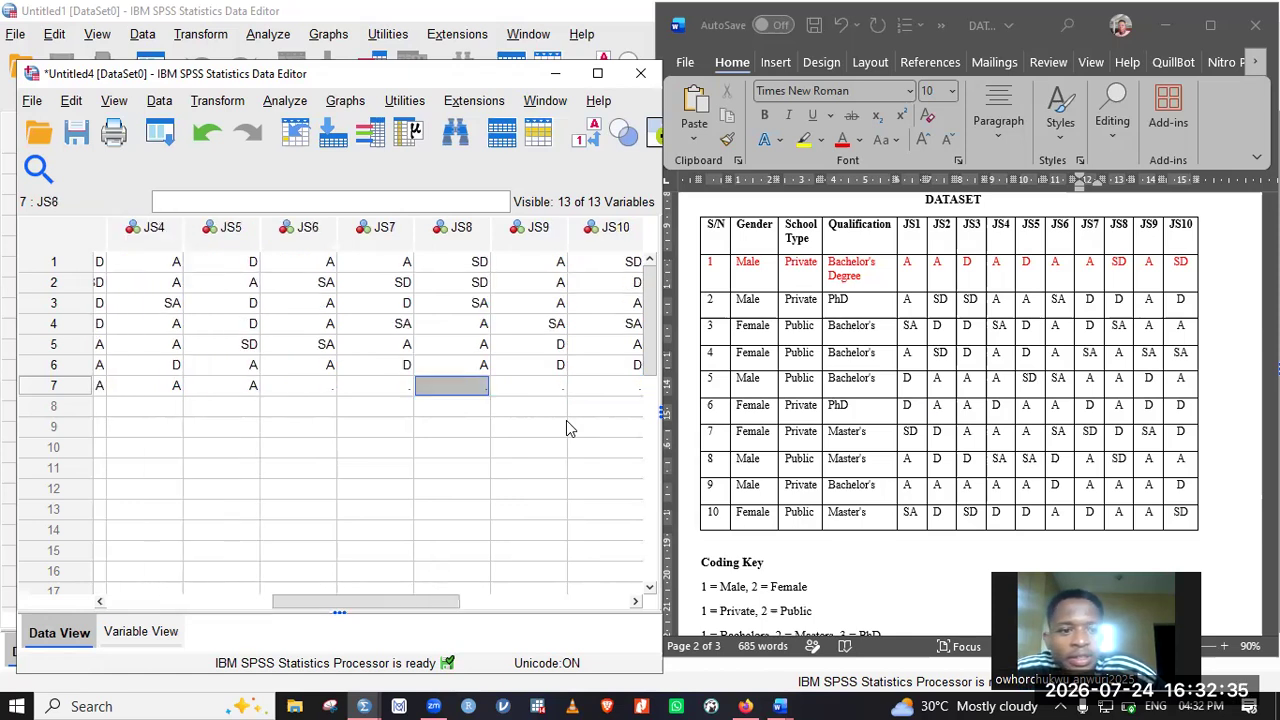
key(Left)
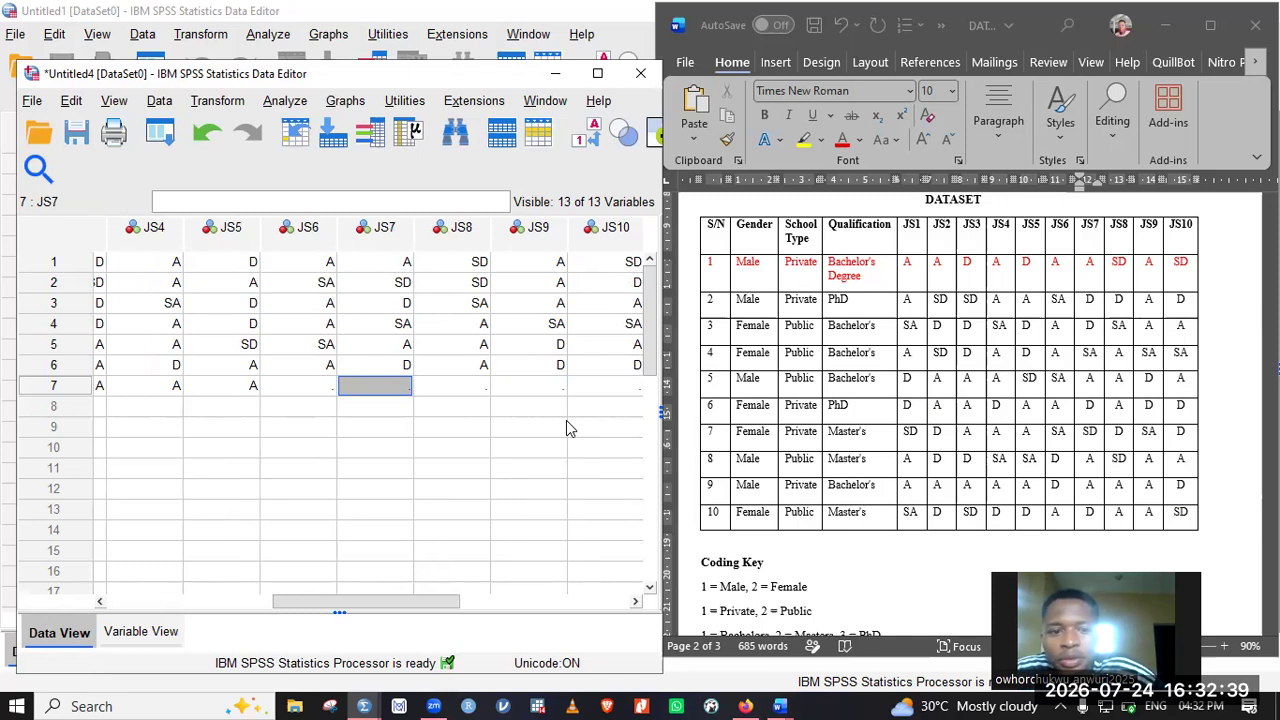
key(Left)
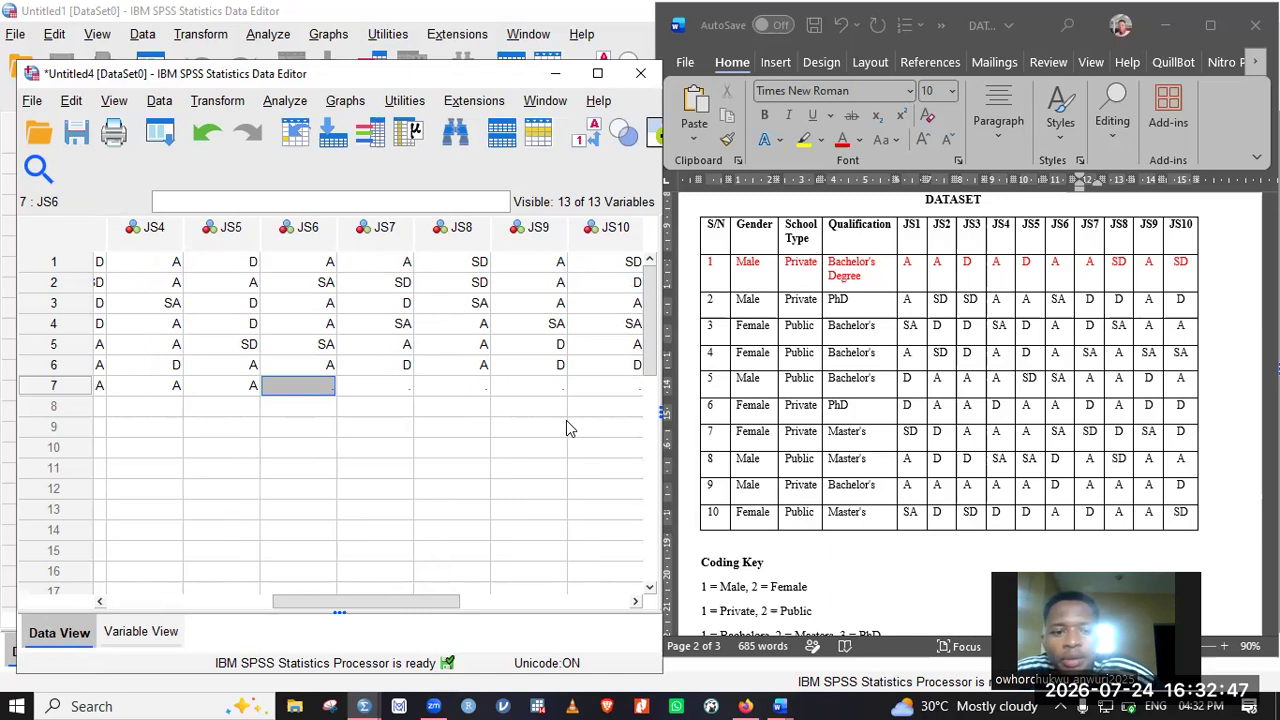
Fill case 7's JS6 to JS10 with SA, SD, D, SA and SD
text(SA)
key(Tab)
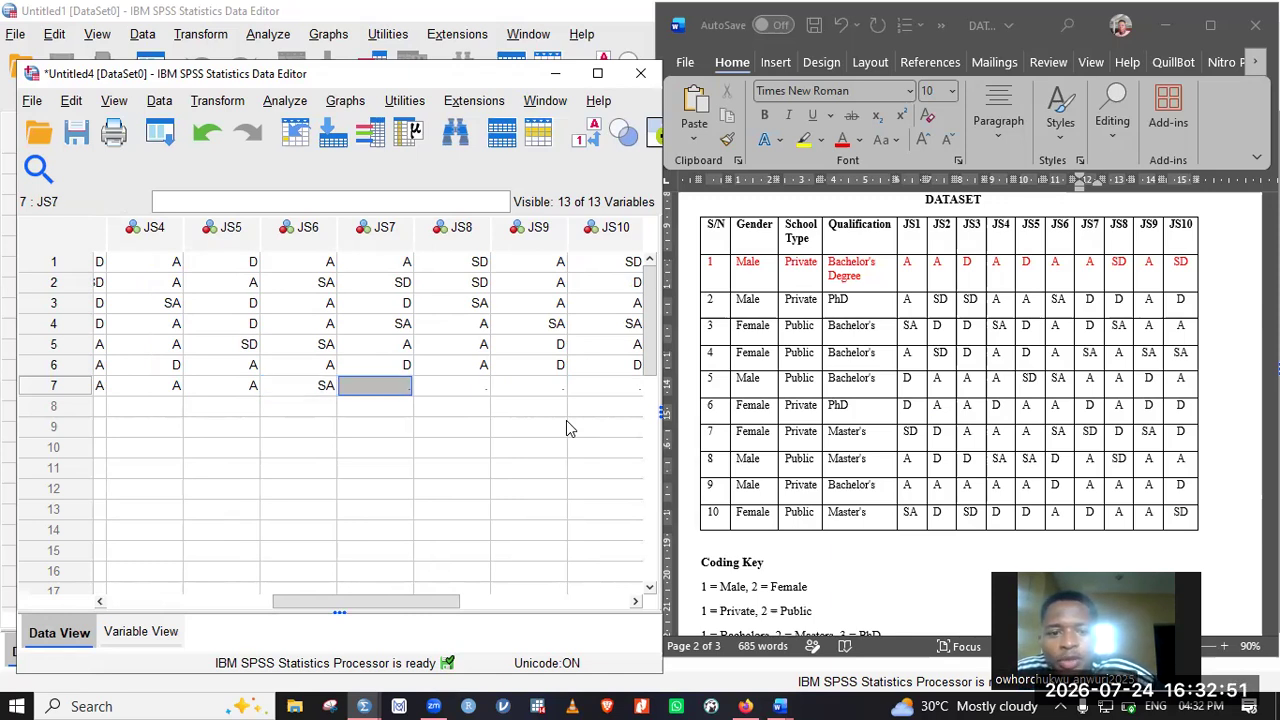
text(SD)
key(Tab)
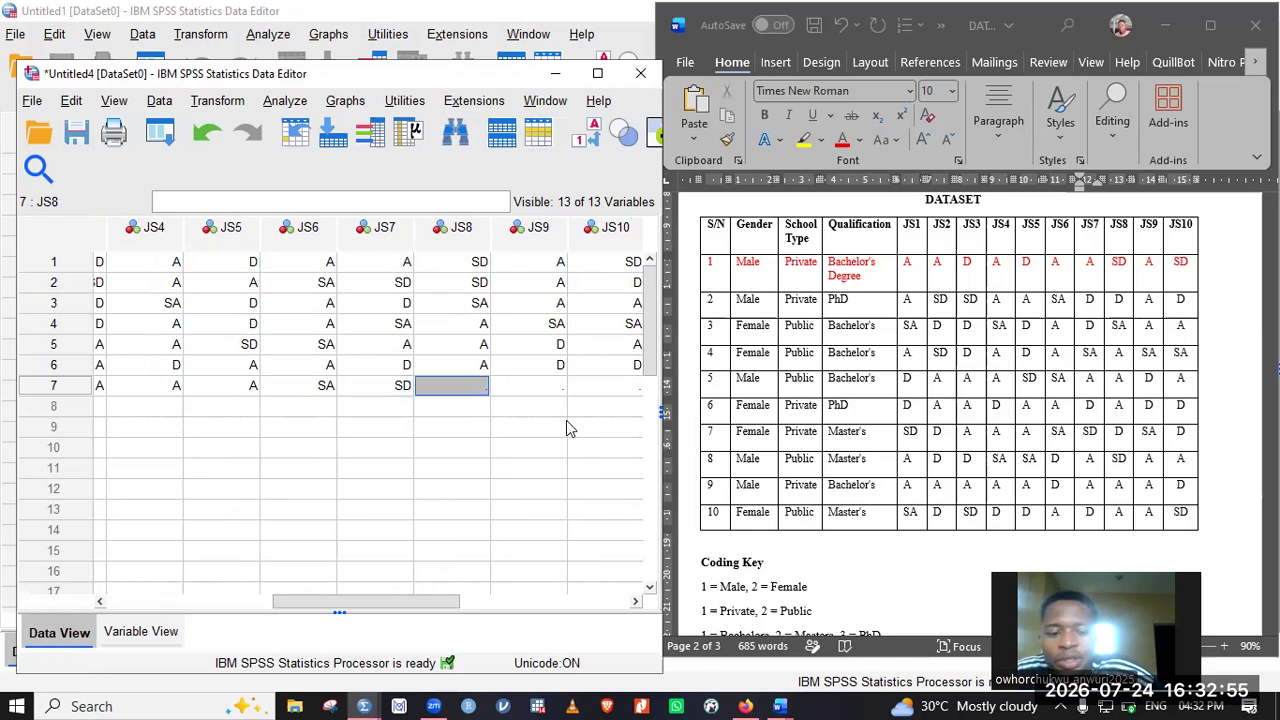
text(2)
key(Tab)
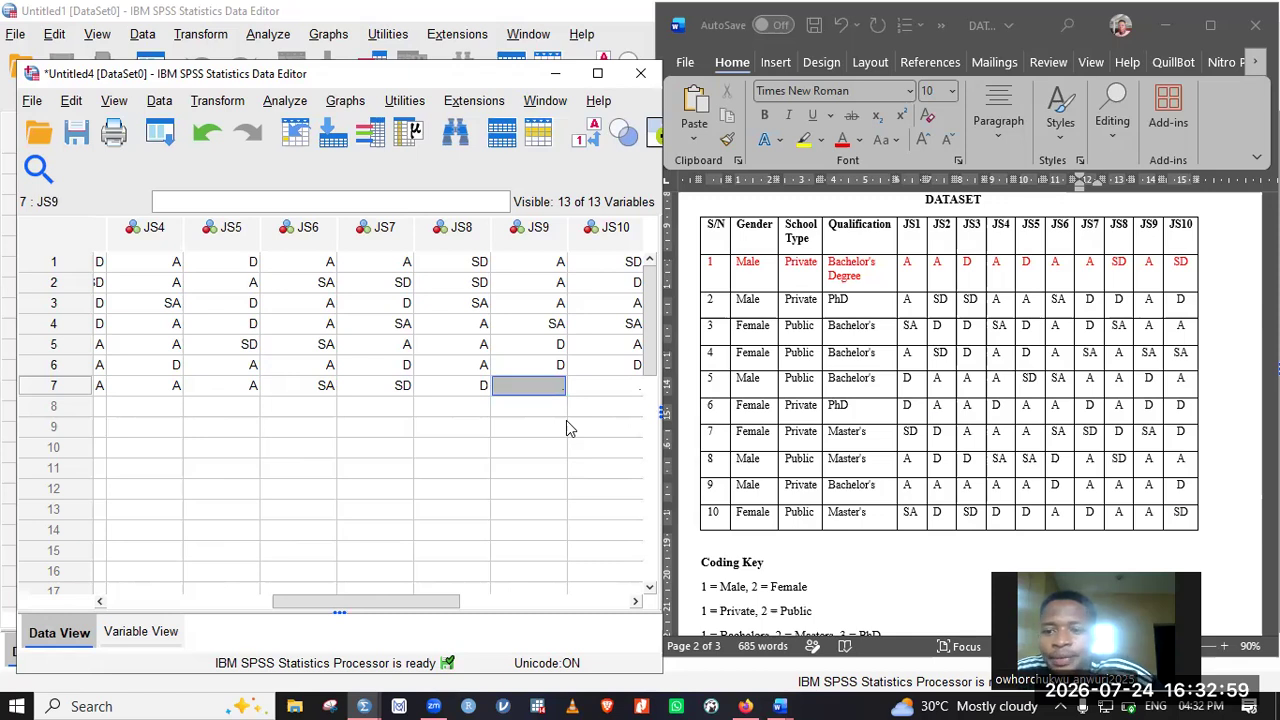
text(4)
key(Tab)
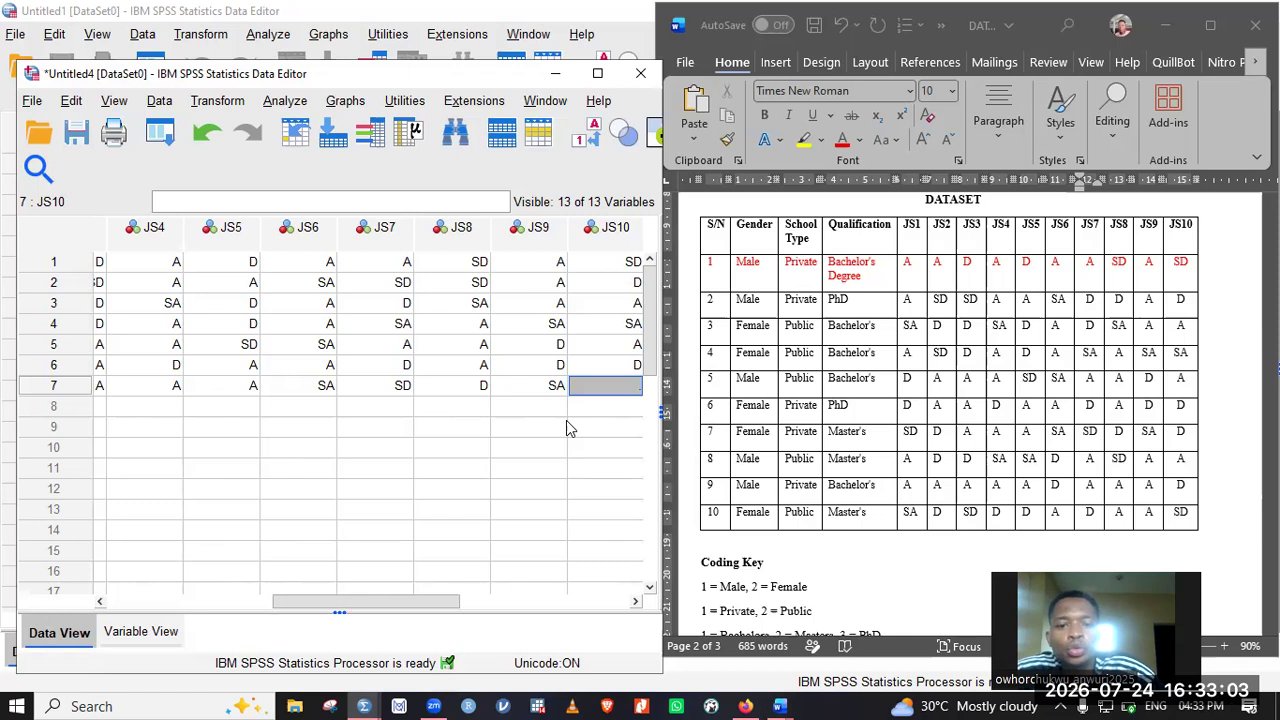
text(2)
key(Return)
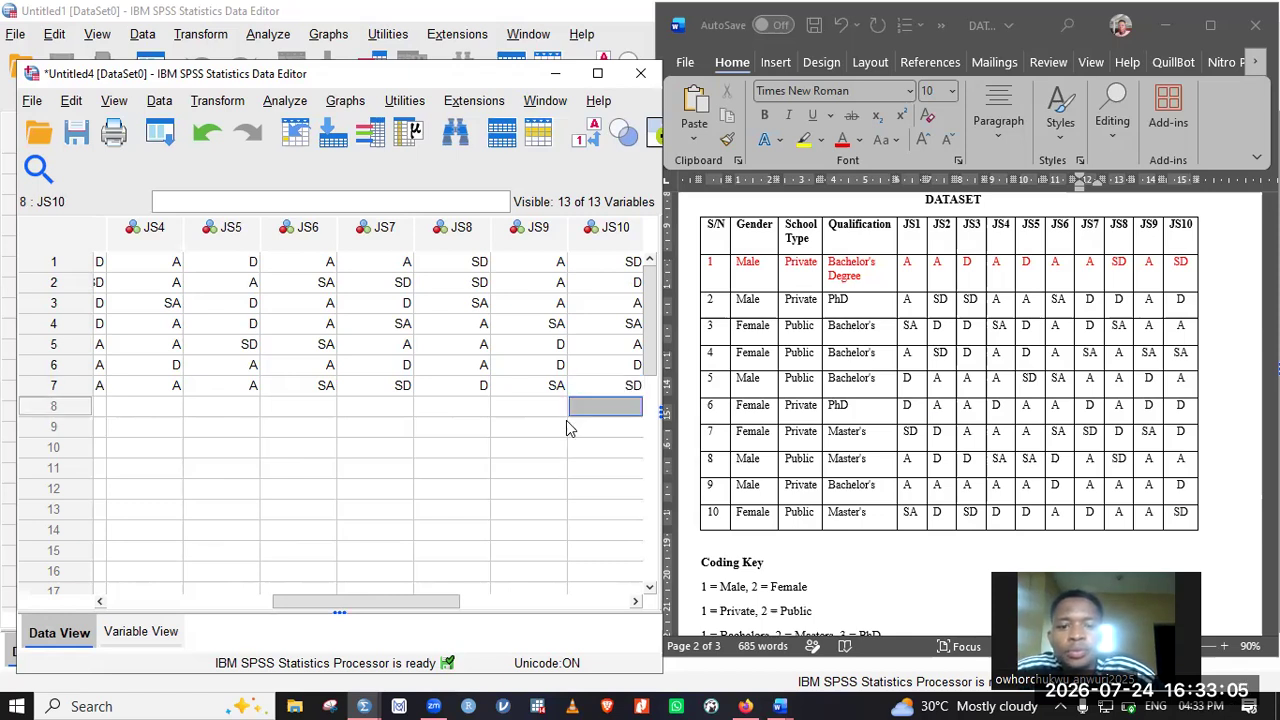
Correct case 7's JS10 to D to match row 7 of the DATASET table
key(Left)
key(Left)
key(Up)
key(Right)
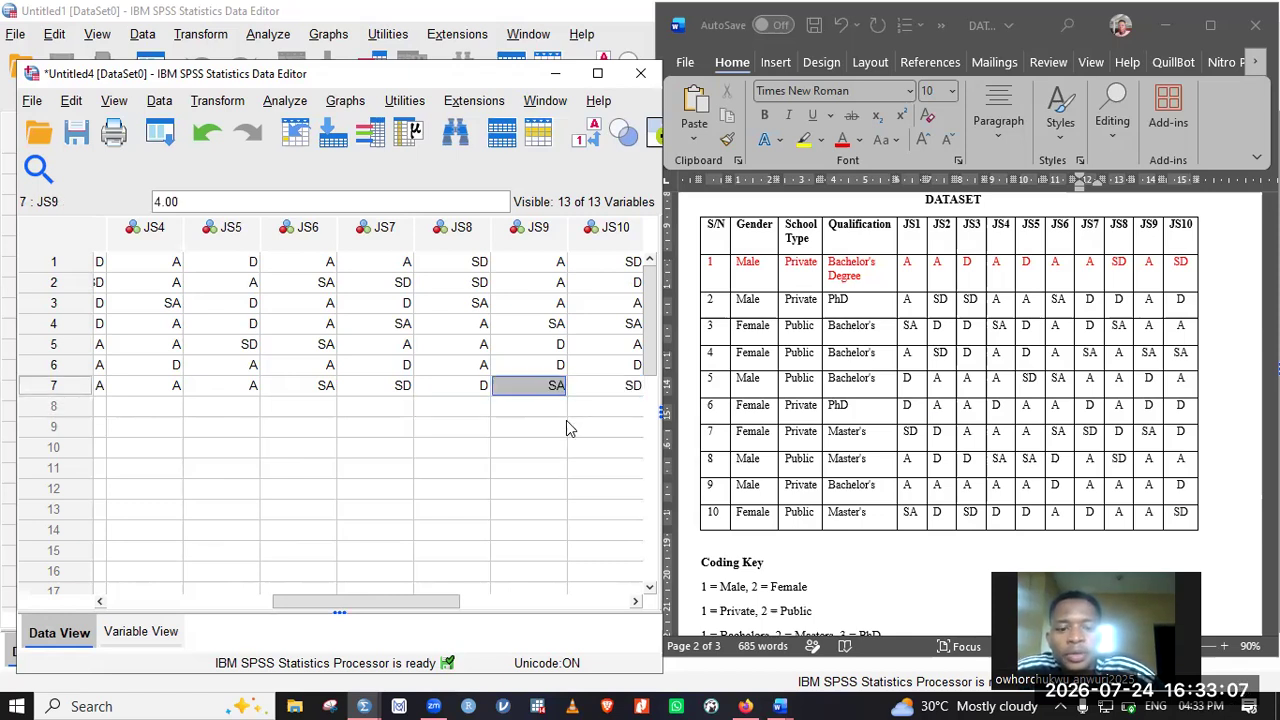
key(Right)
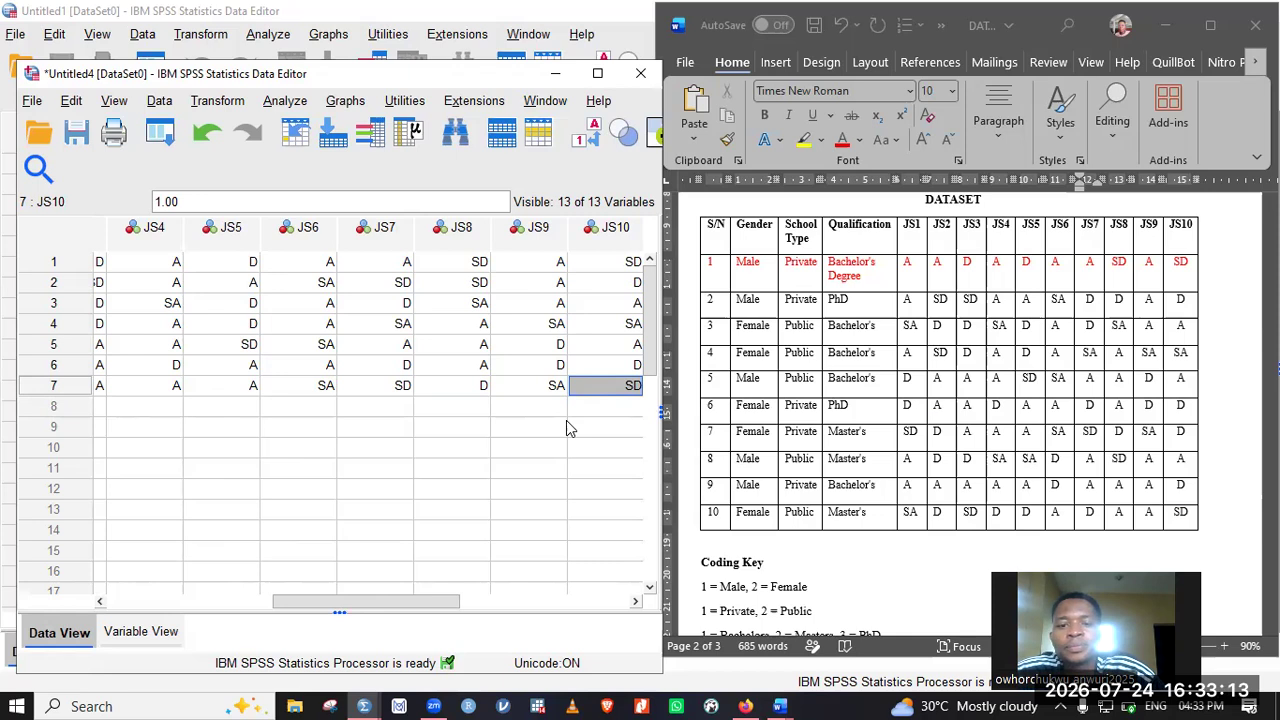
key(Return)
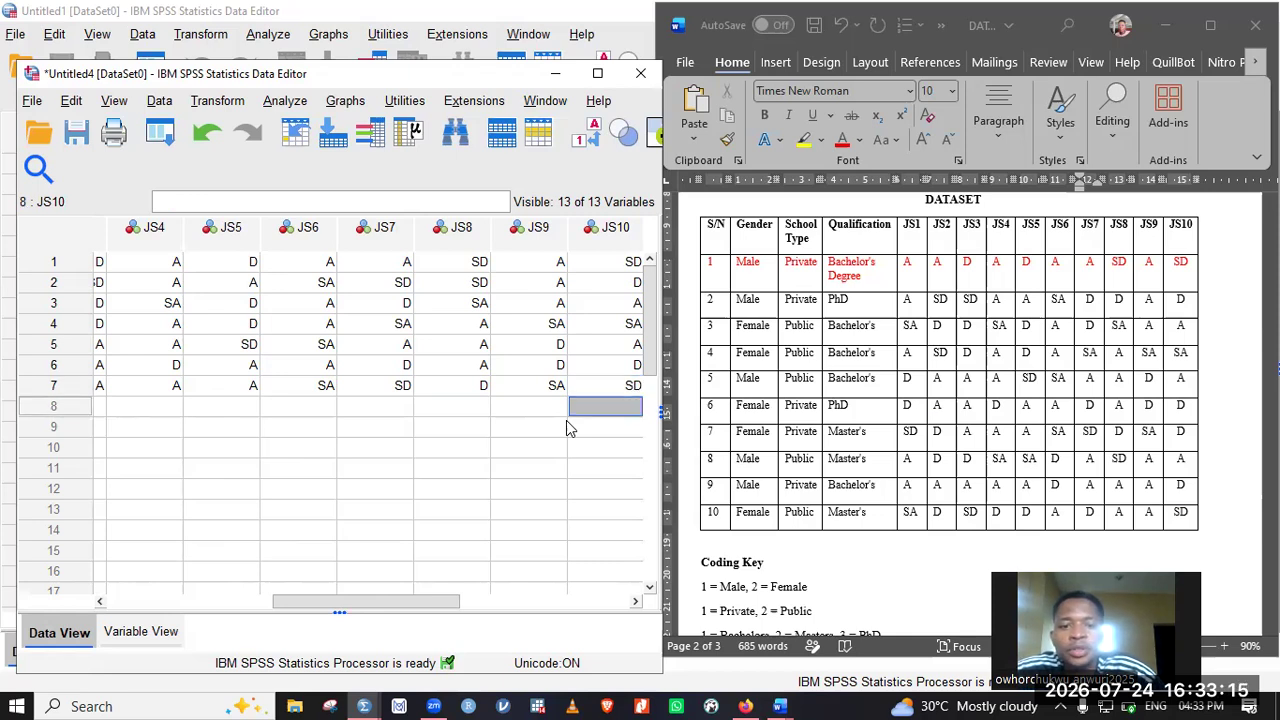
key(Up)
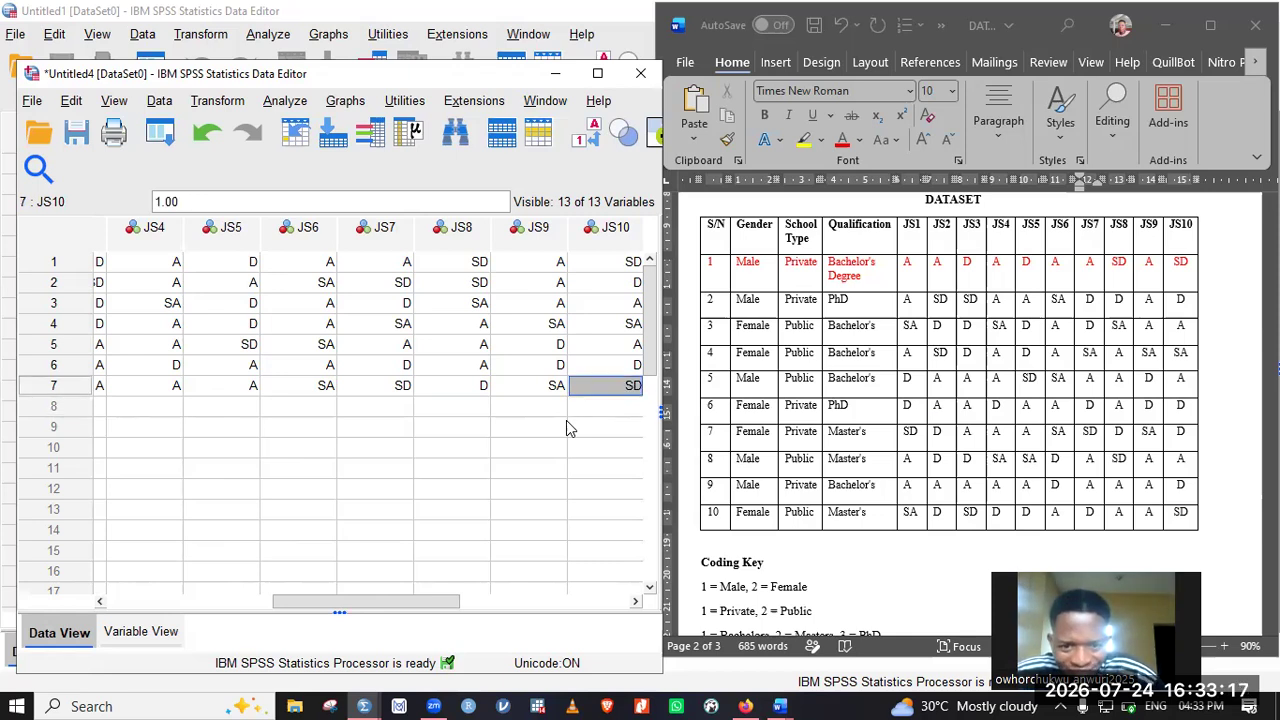
text(2)
key(BackSpace)
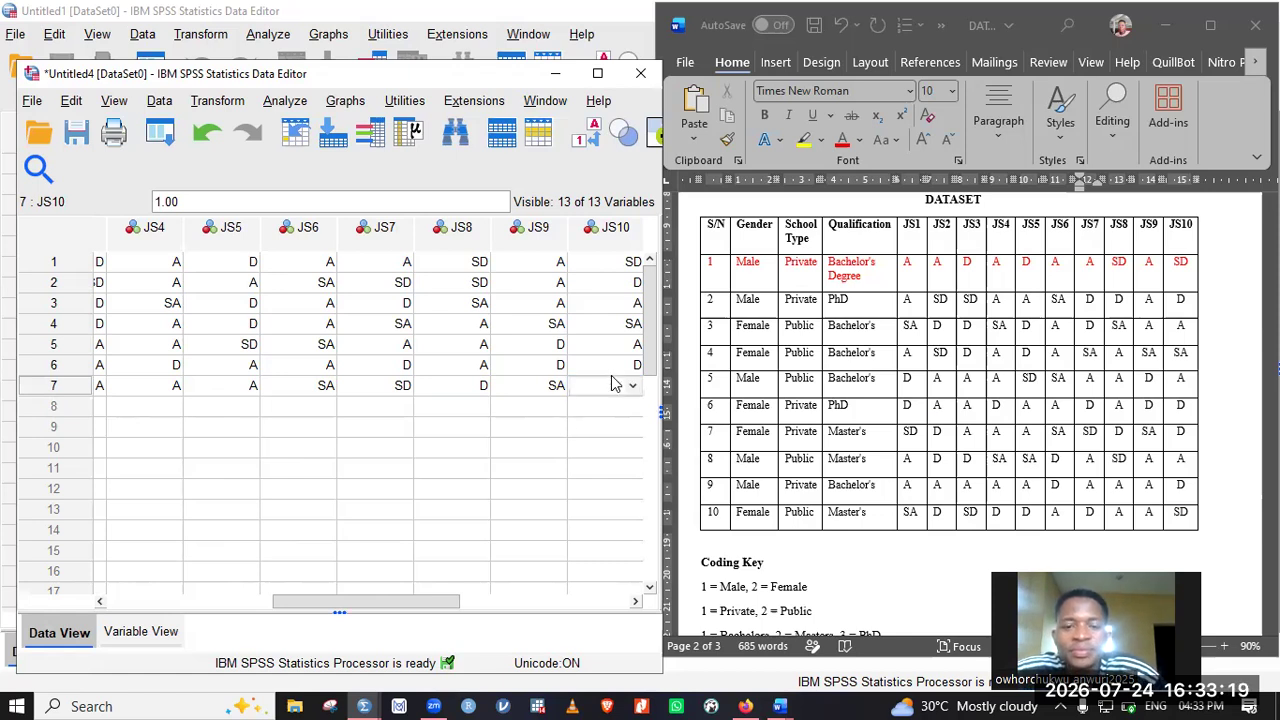
text(D)
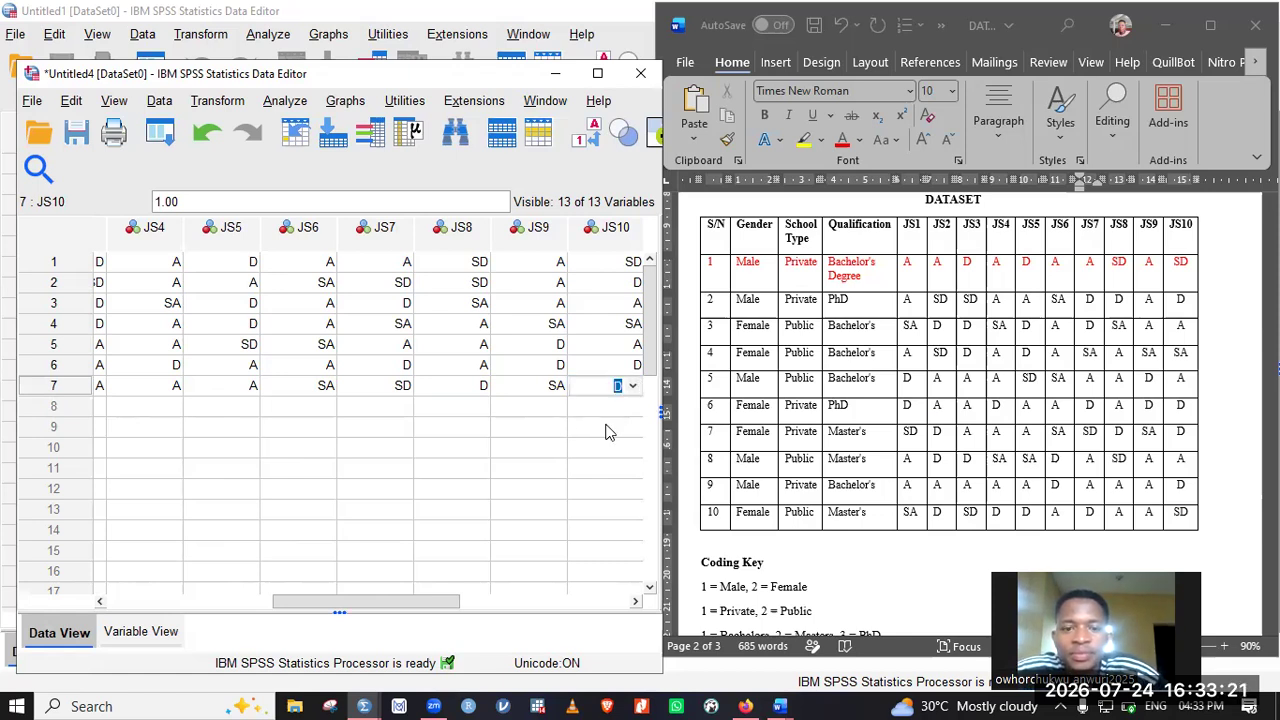
key(Return)
key(Up)
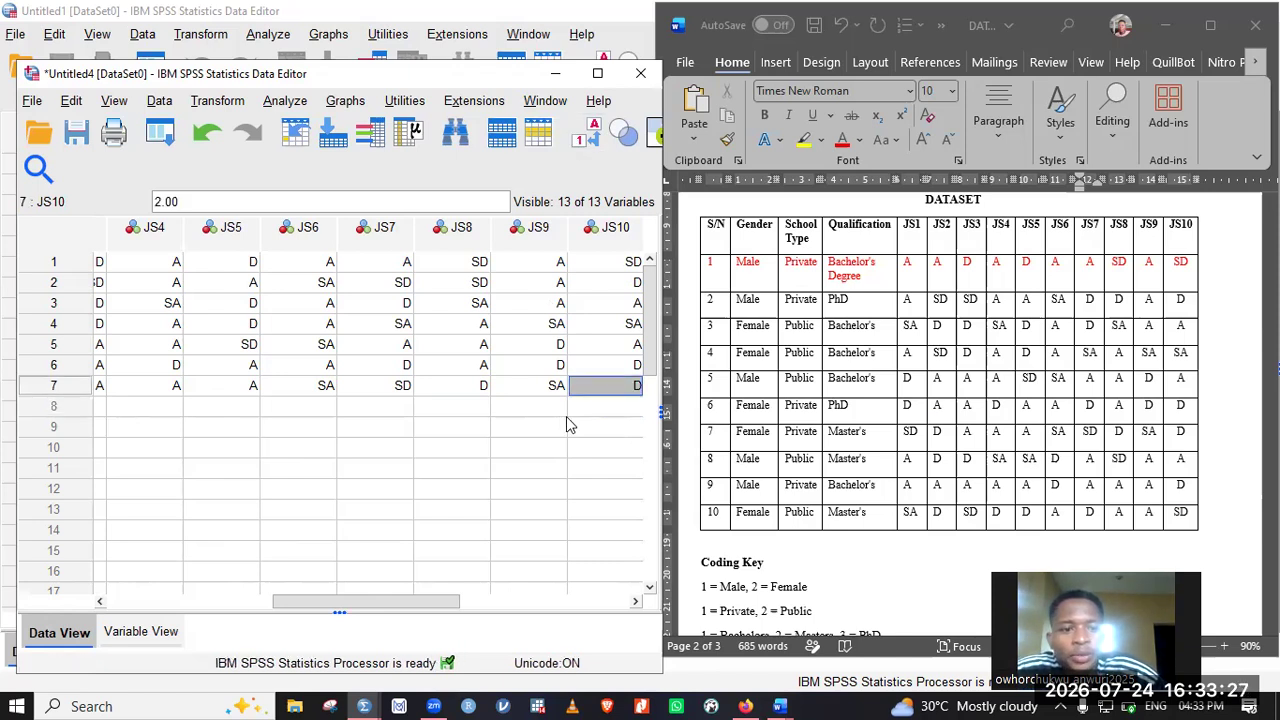
Start case 8 with 1 for Gender, 2 for SchoolType and 2 for Qualification
key(Down)
key(Home)
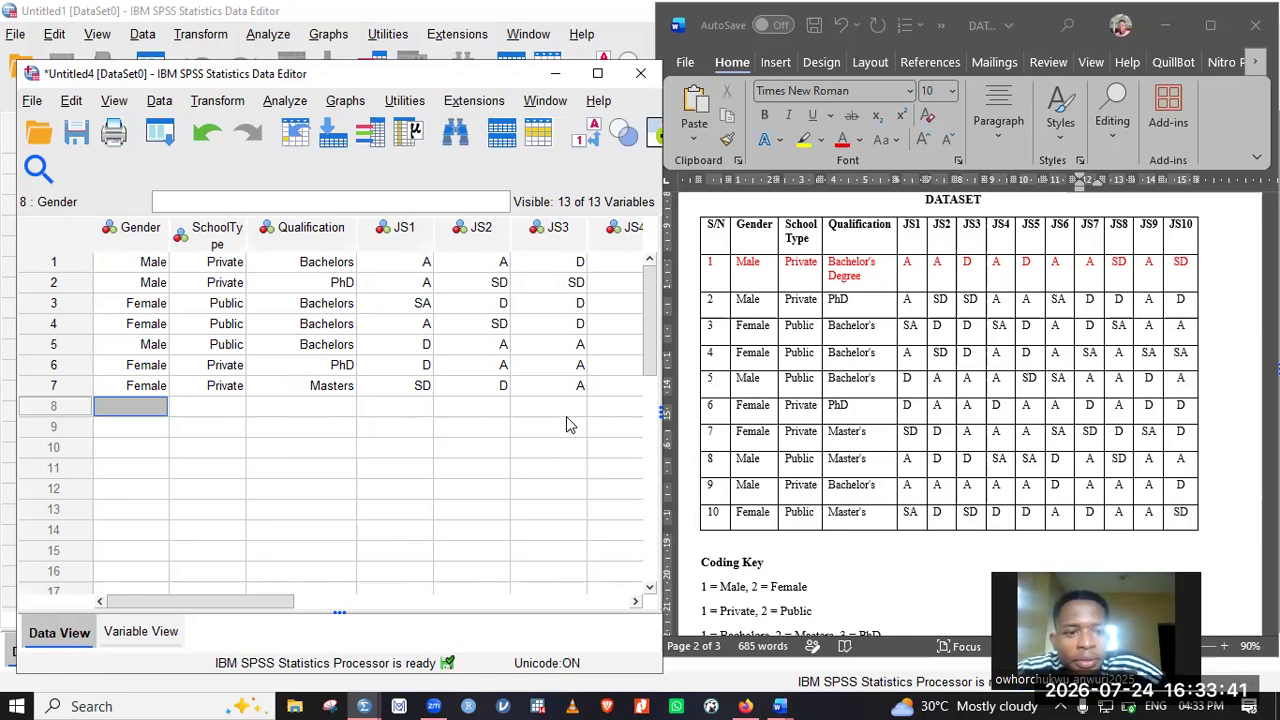
text(1)
key(Tab)
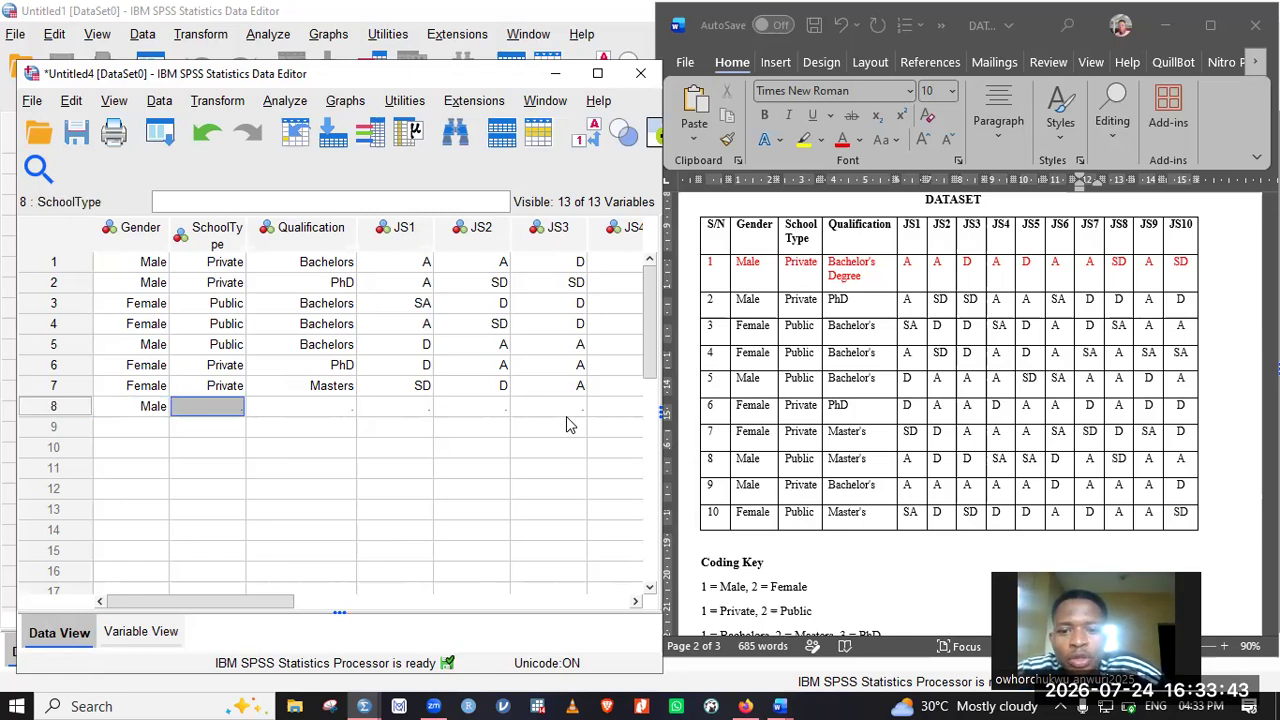
text(2)
key(Tab)
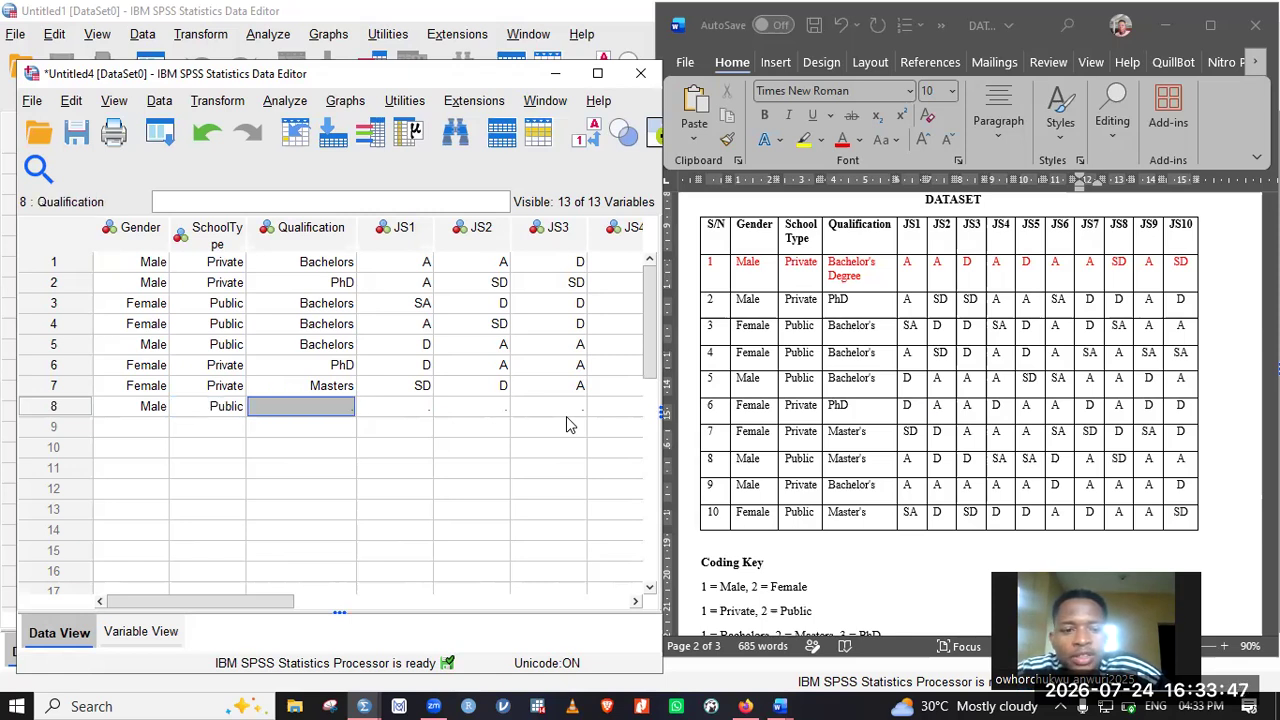
text(2)
key(Tab)
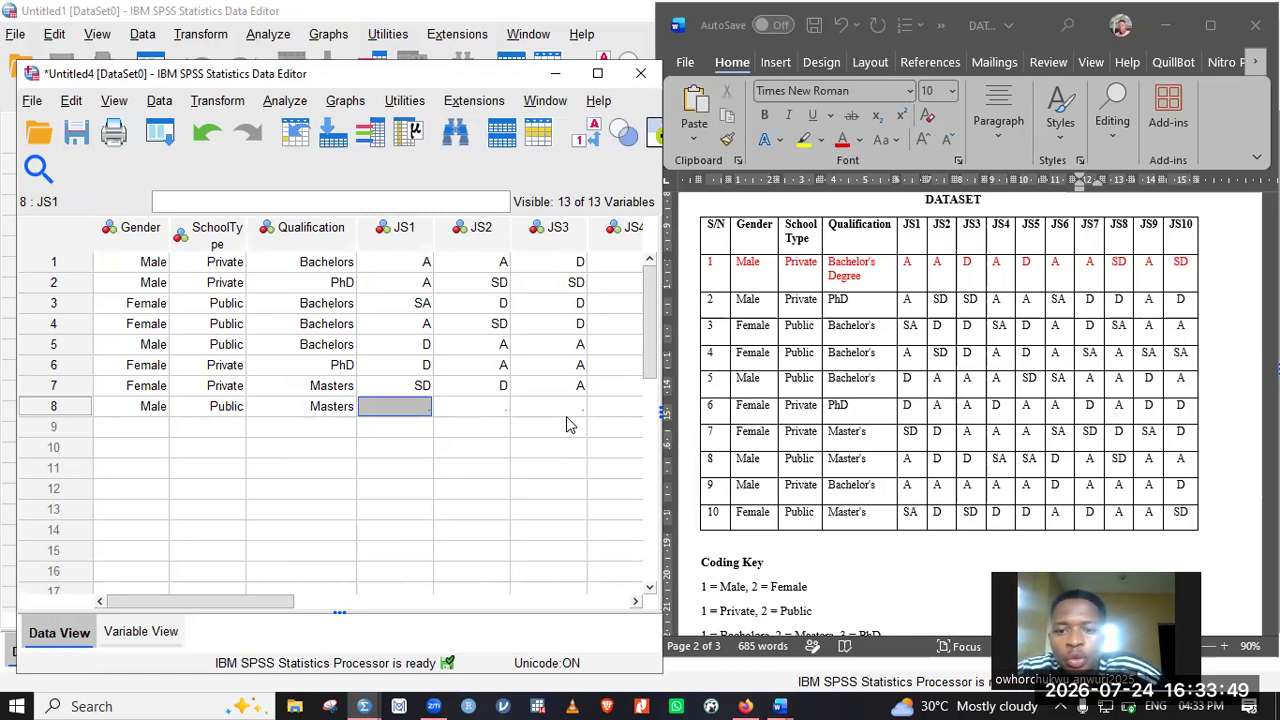
Enter 3 for case 8's JS1 and 2 for both JS2 and JS3
text(3)
key(Tab)
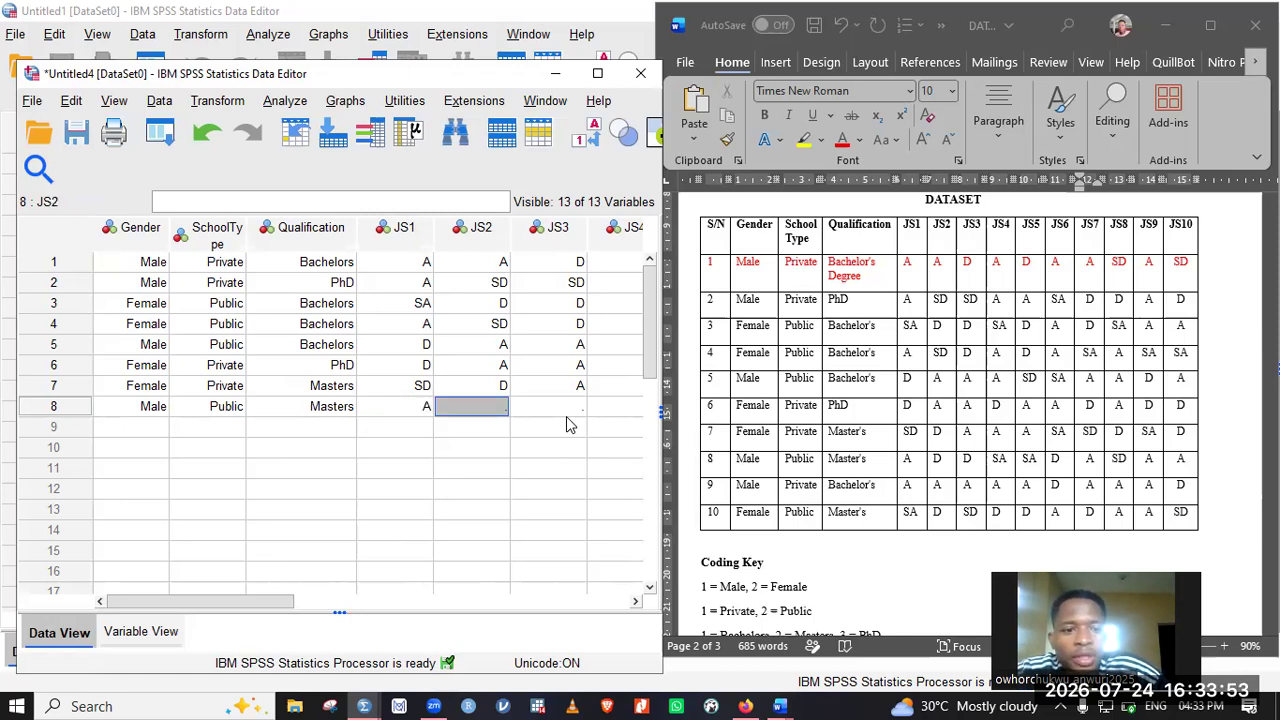
key(Left)
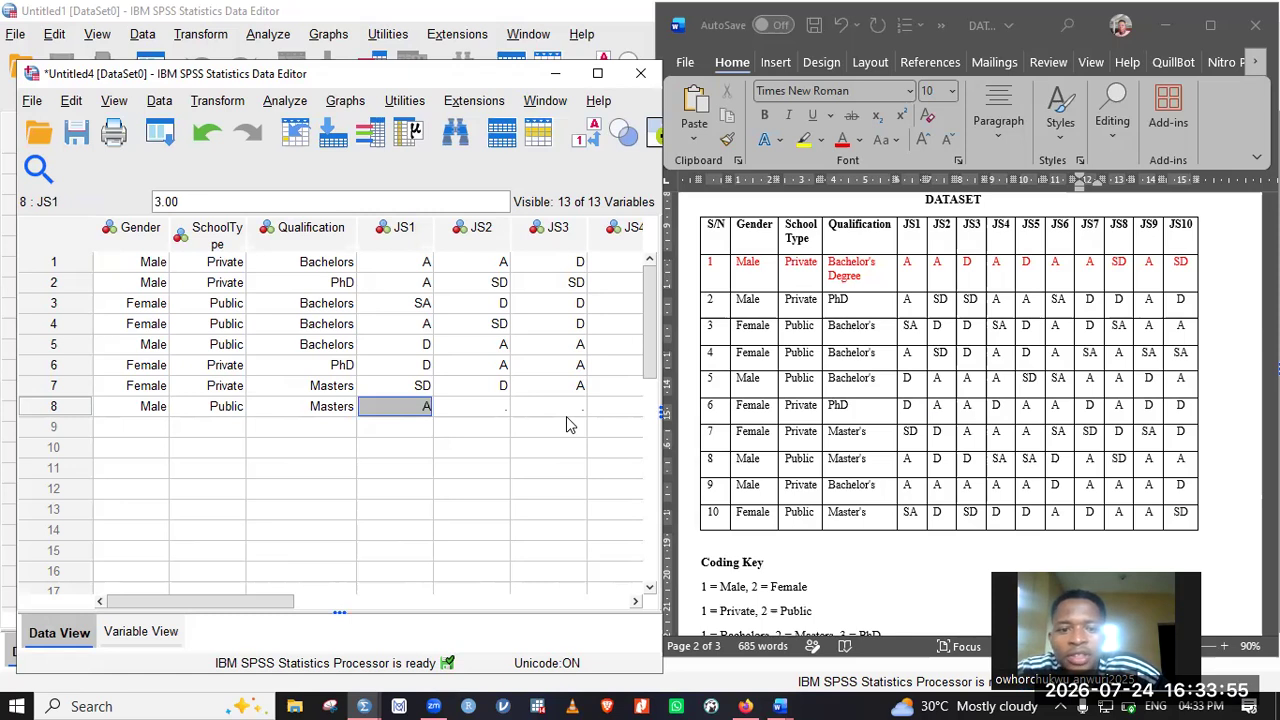
key(Right)
text(2)
key(Right)
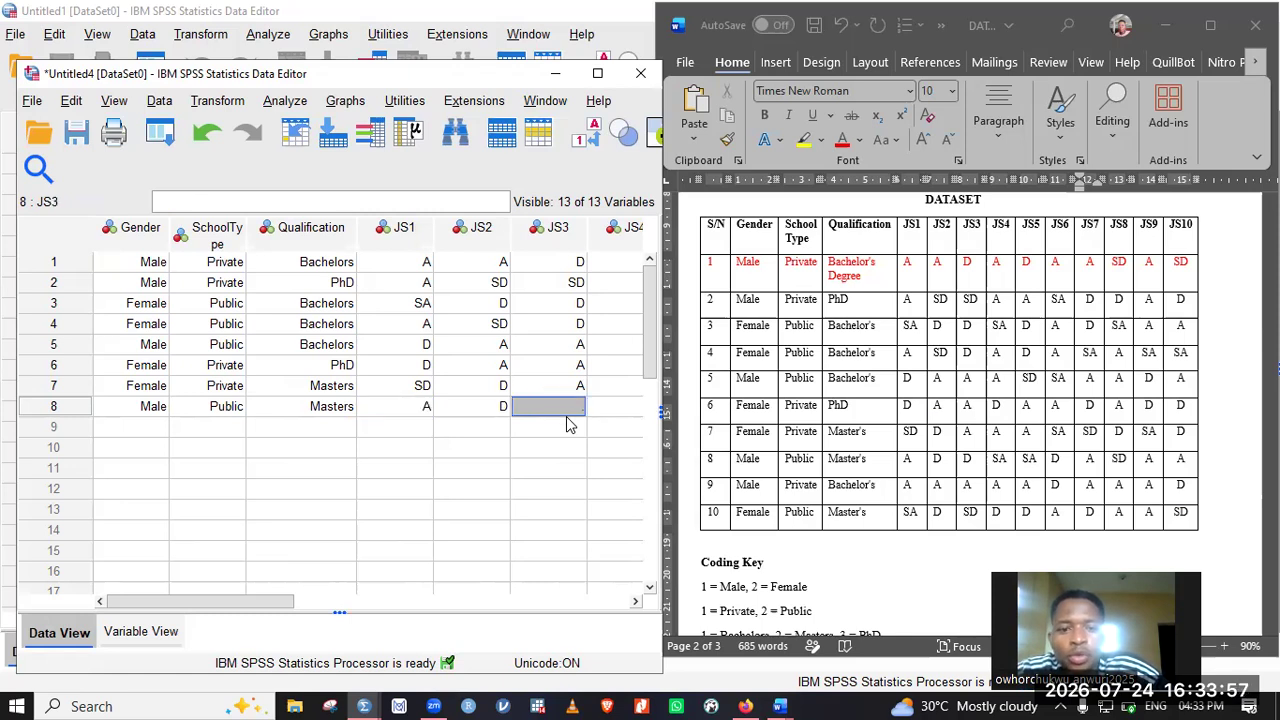
text(2)
key(Right)
Enter 4 for case 8's JS4 and JS5, and 2 for its JS6
key(Right)
key(Right)
key(Right)
key(Right)
key(Right)
key(Left)
key(Left)
key(Left)
key(Left)
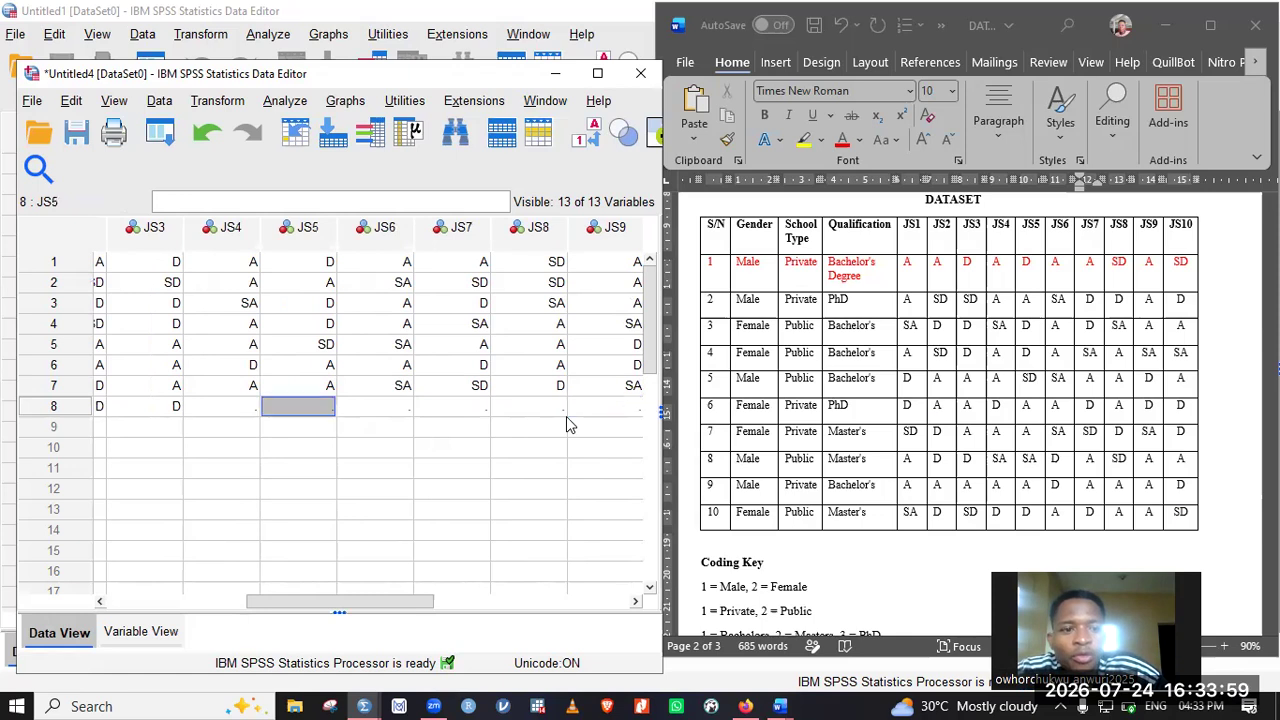
key(Left)
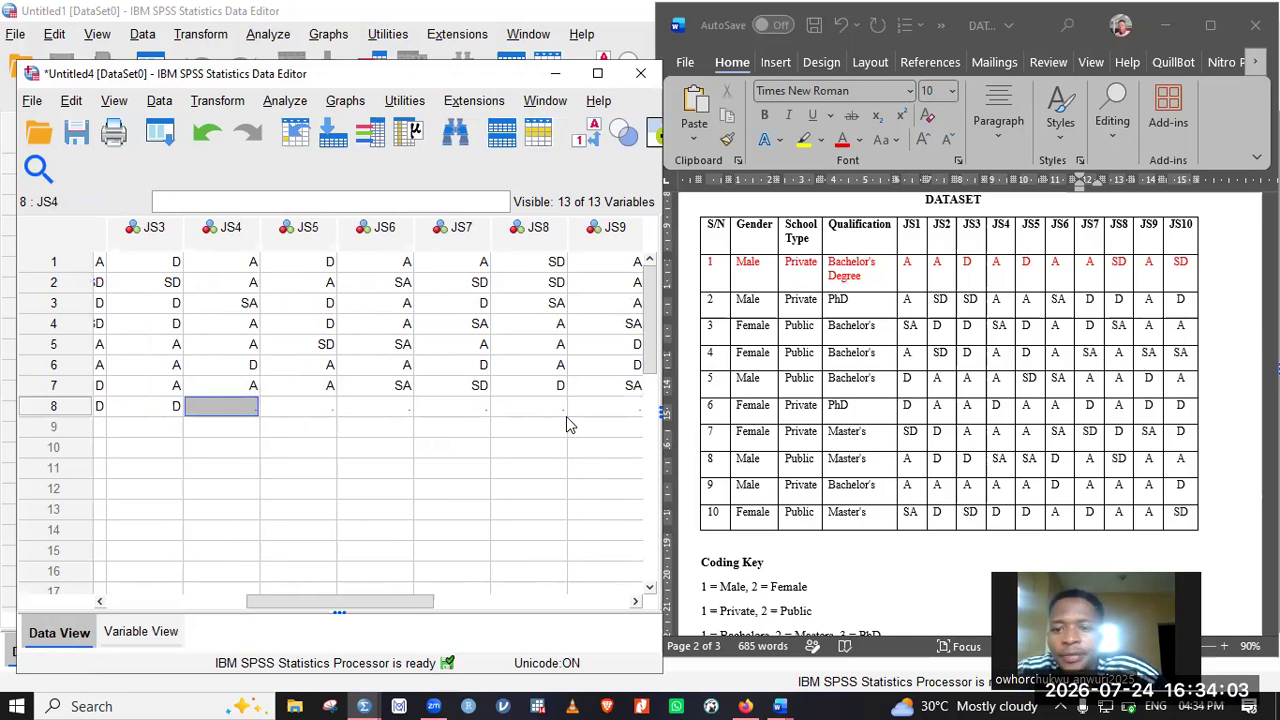
text(4)
key(Tab)
text(4)
key(Tab)
text(2)
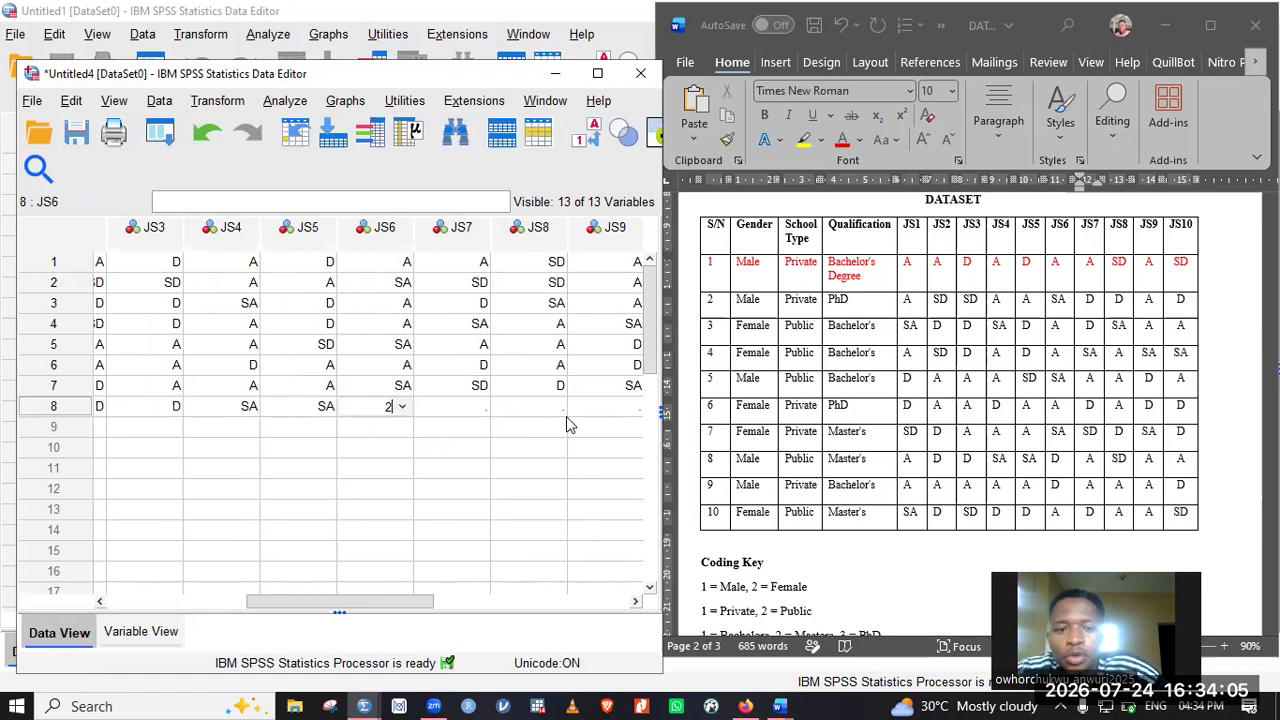
key(Tab)
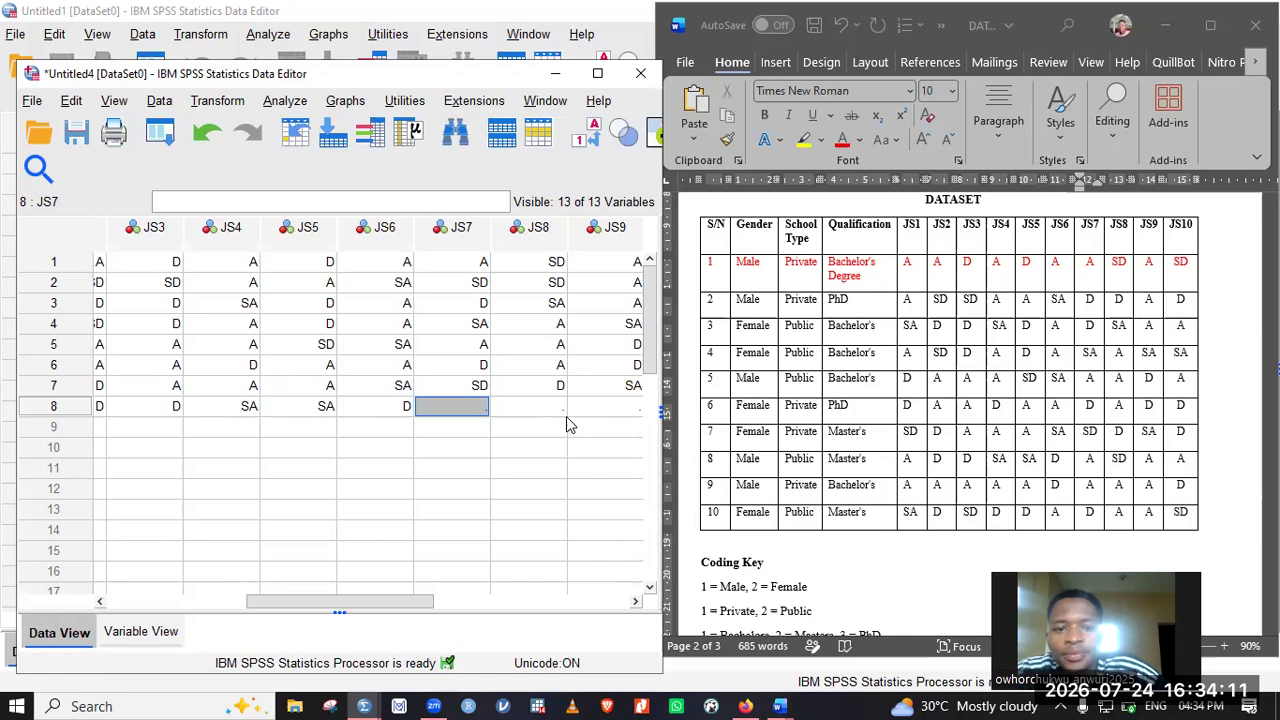
Complete case 8 with A for JS7, 1 for JS8, and A for both JS9 and JS10
text(A)
key(Tab)
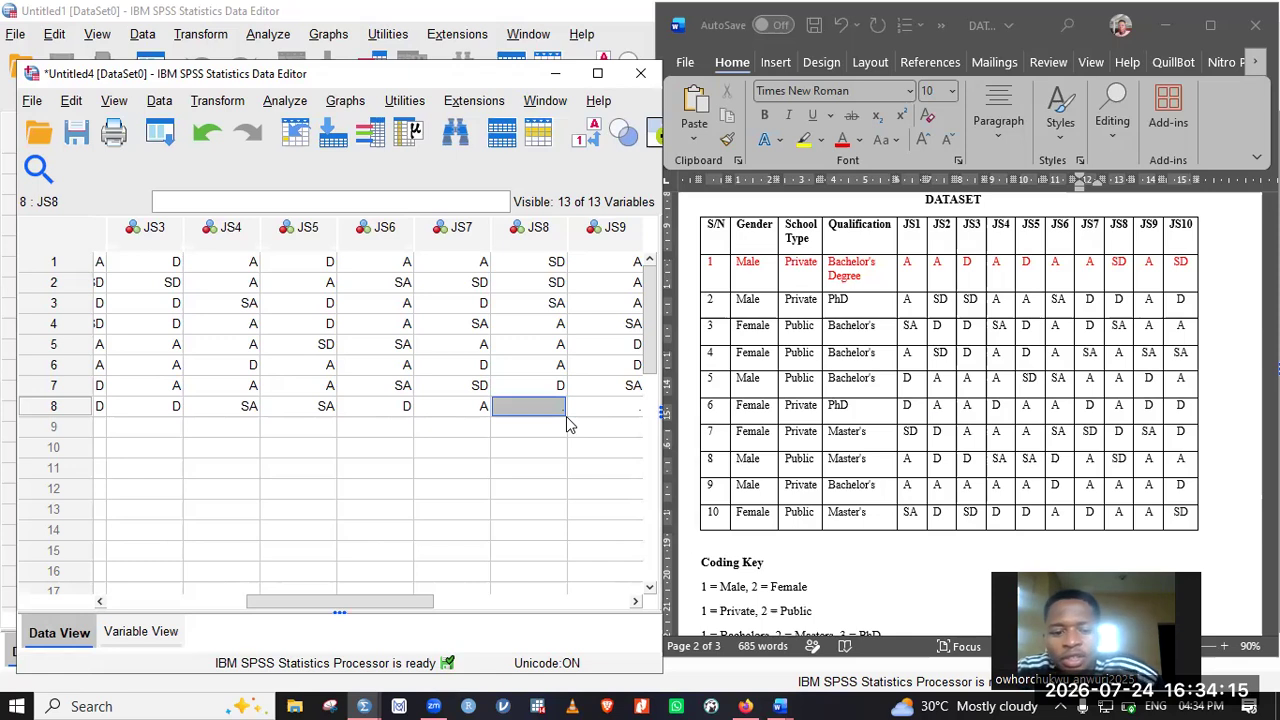
text(1)
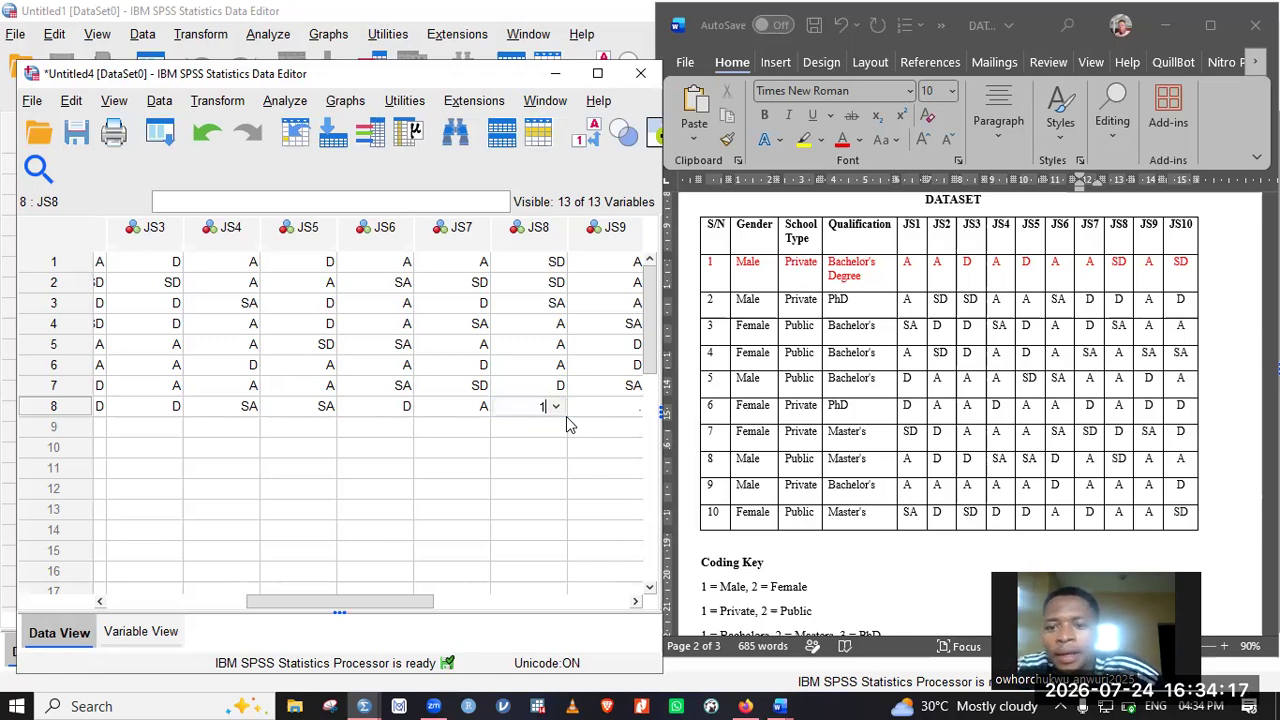
key(Tab)
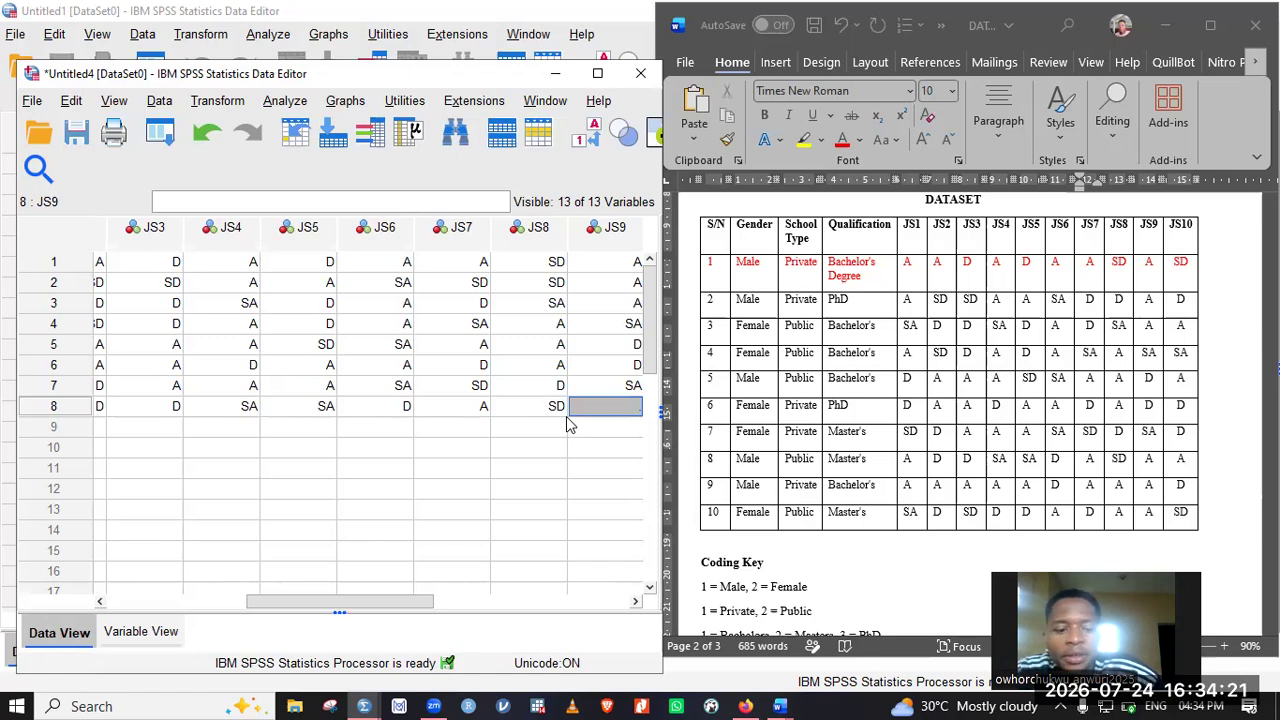
text(A)
key(Tab)
text(A)
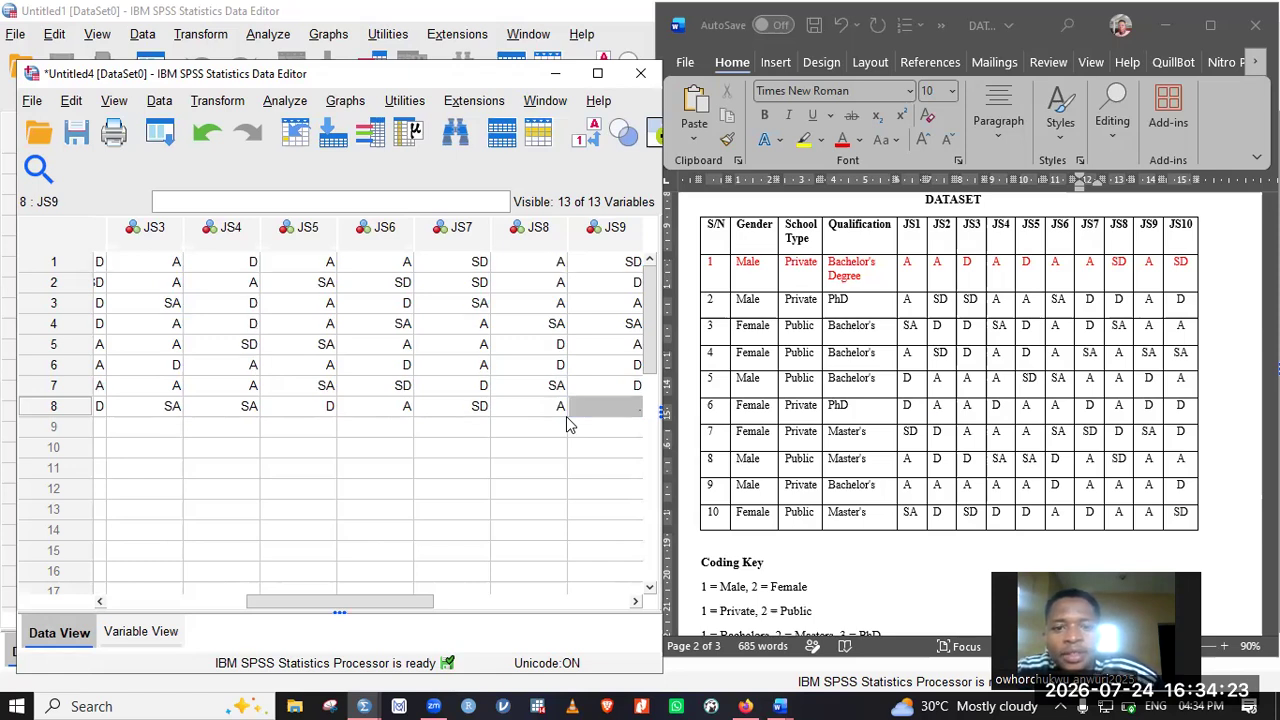
key(Tab)
click(567, 424)
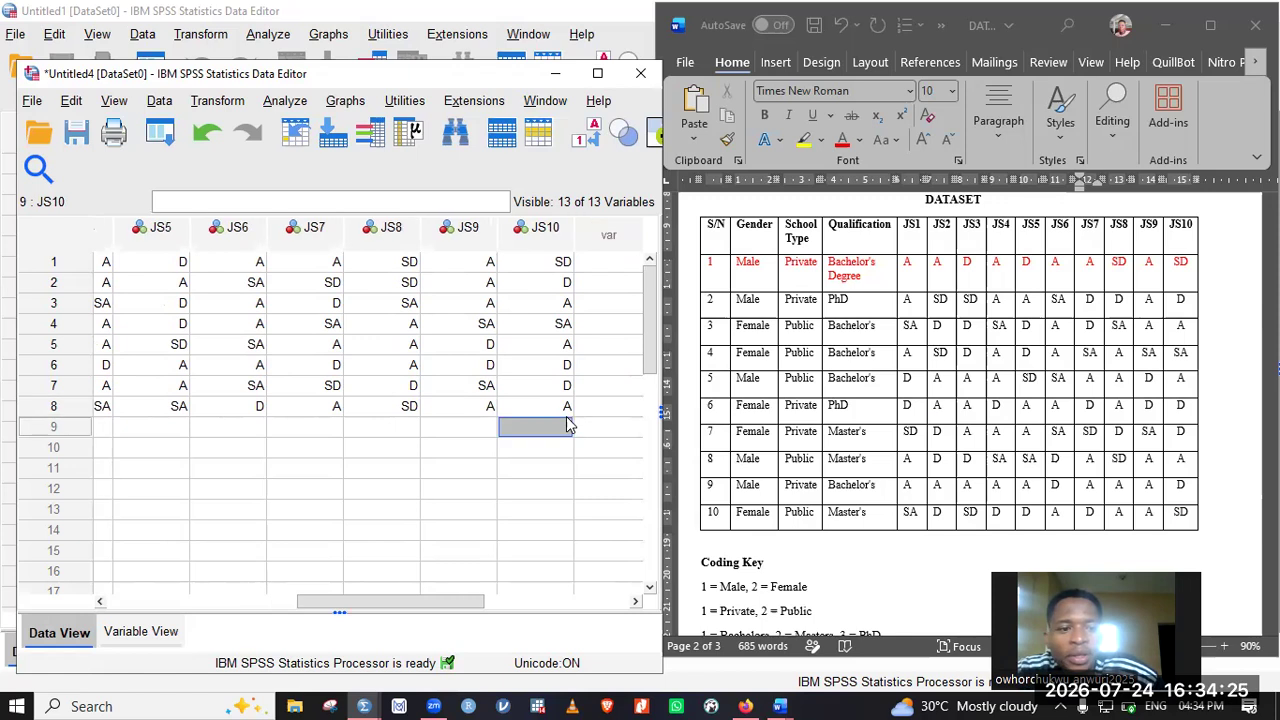
Start case 9 with 1 for Gender, 2 for SchoolType and 1 for Qualification
key(Home)
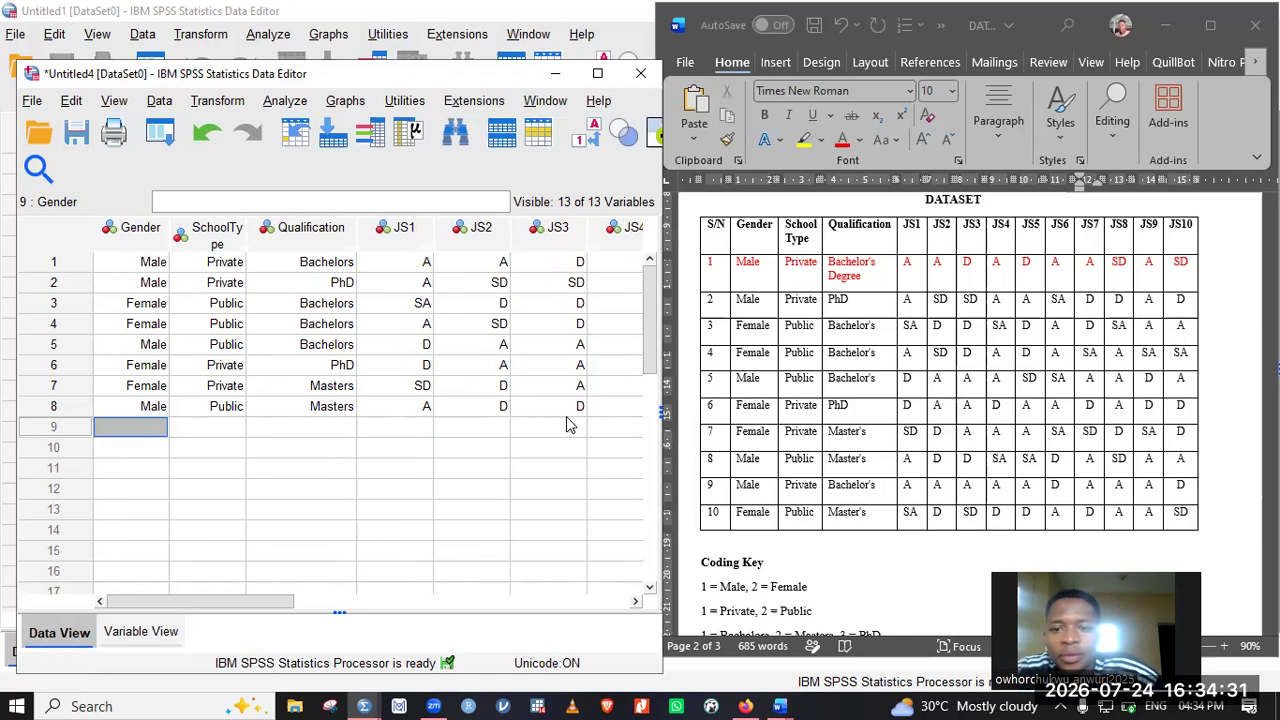
text(2)
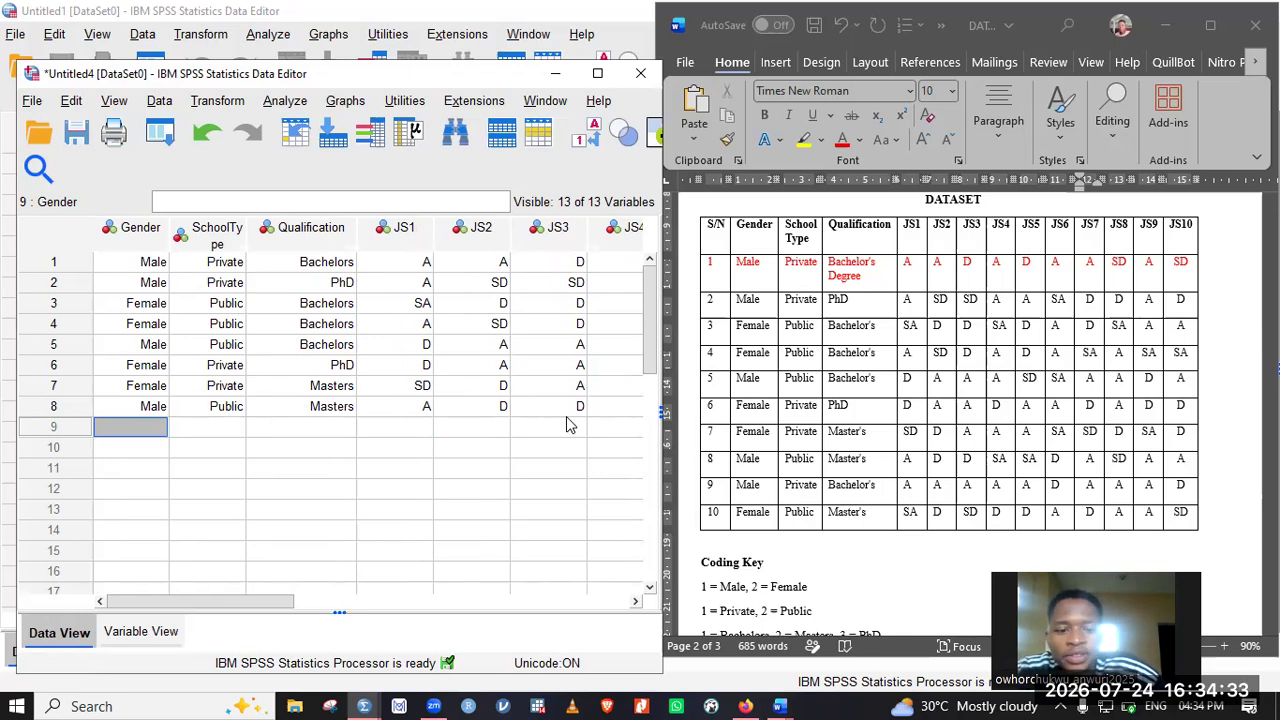
key(Tab)
key(Left)
text(1)
key(Right)
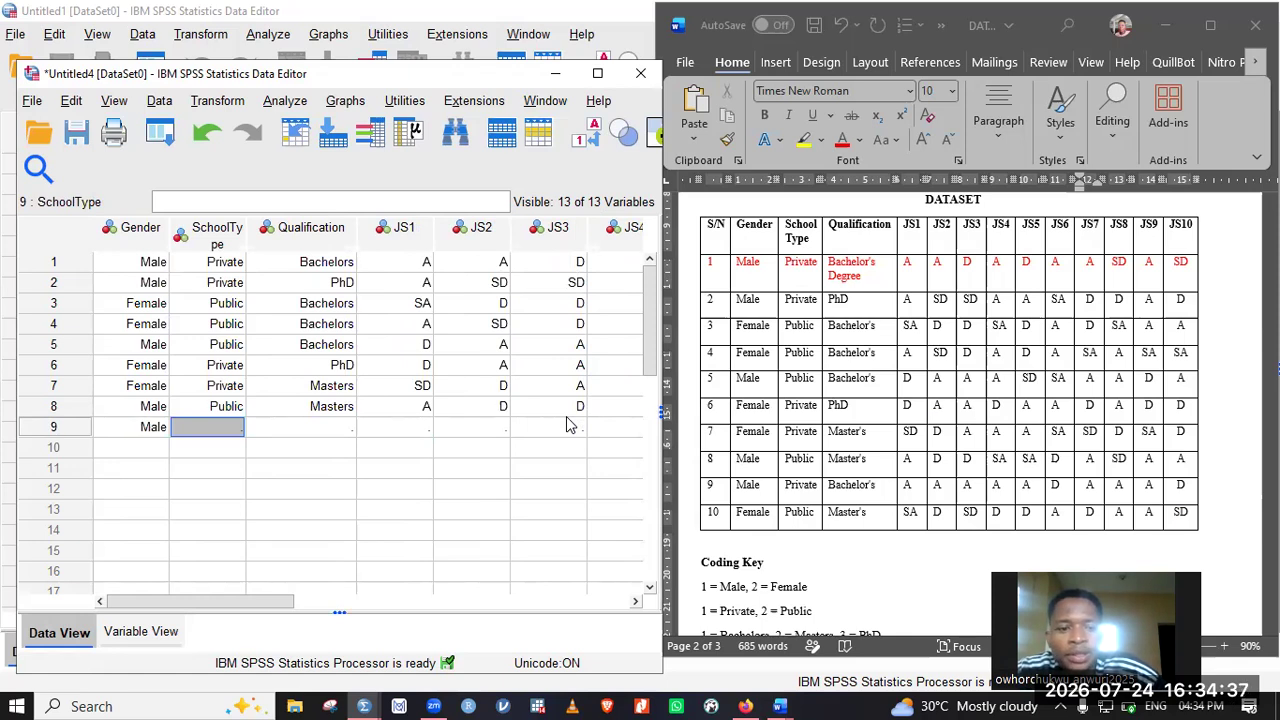
text(2)
key(Tab)
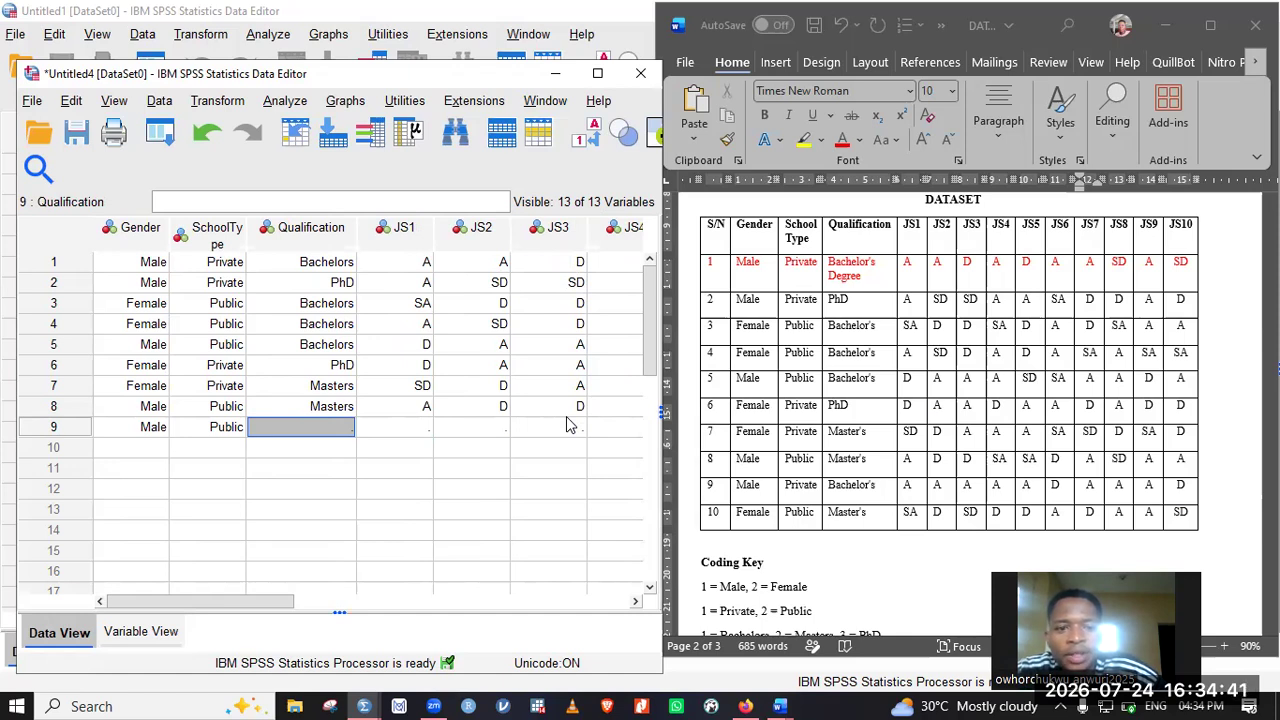
text(1)
key(Tab)
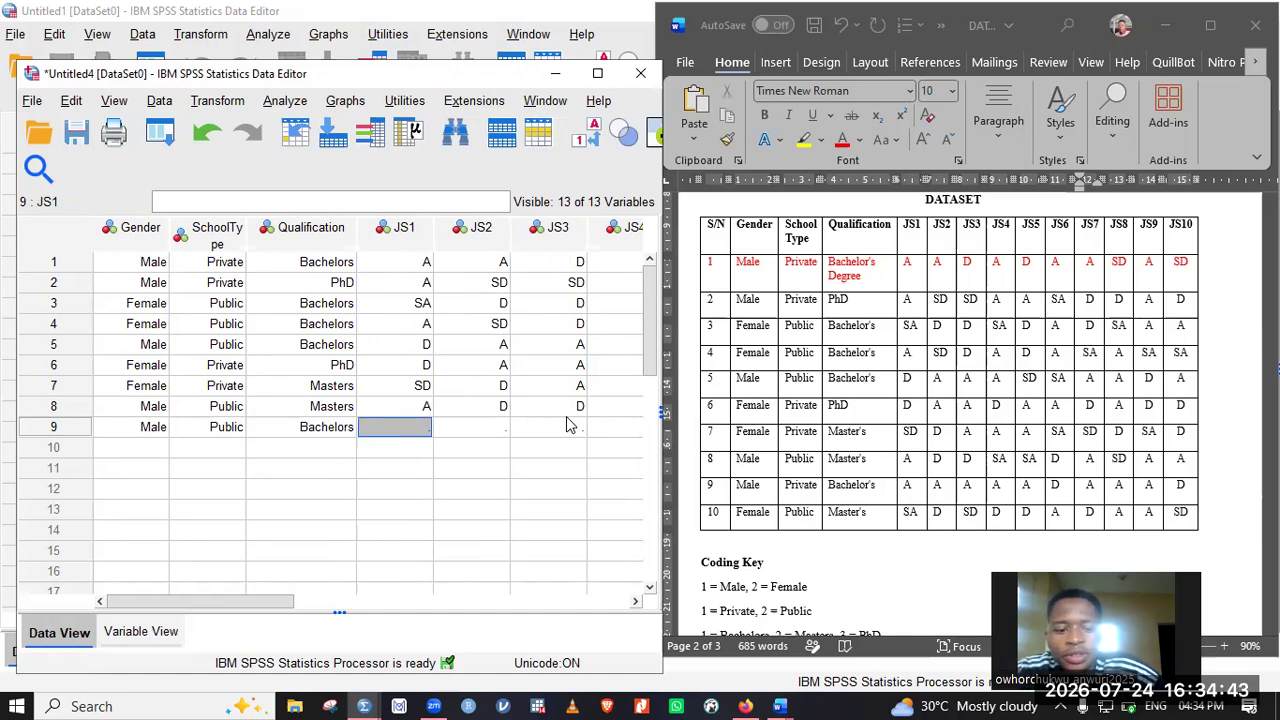
Enter A (code 3) for case 9's JS1, JS2, JS3 and JS4
text(2)
key(Tab)
text(2)
key(Tab)
text(2)
key(Tab)
text(2)
key(Tab)
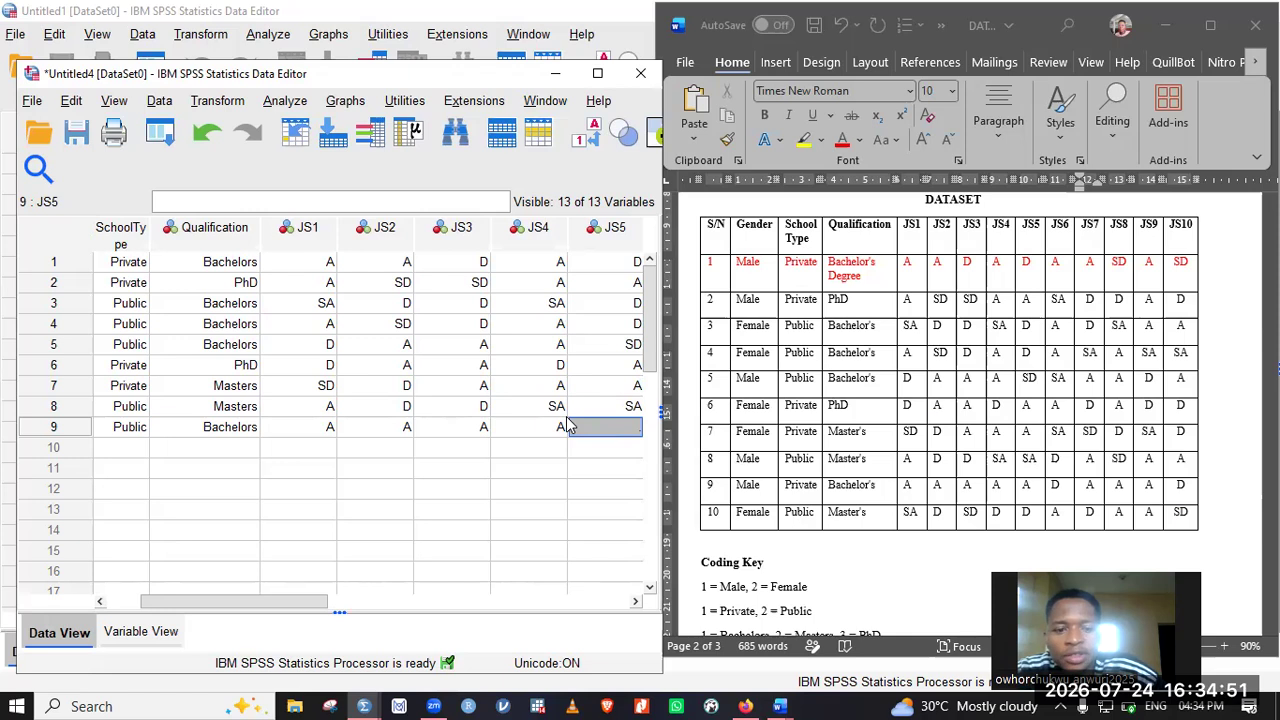
Enter A for case 9's JS5 and D for its JS6
text(A)
key(Tab)
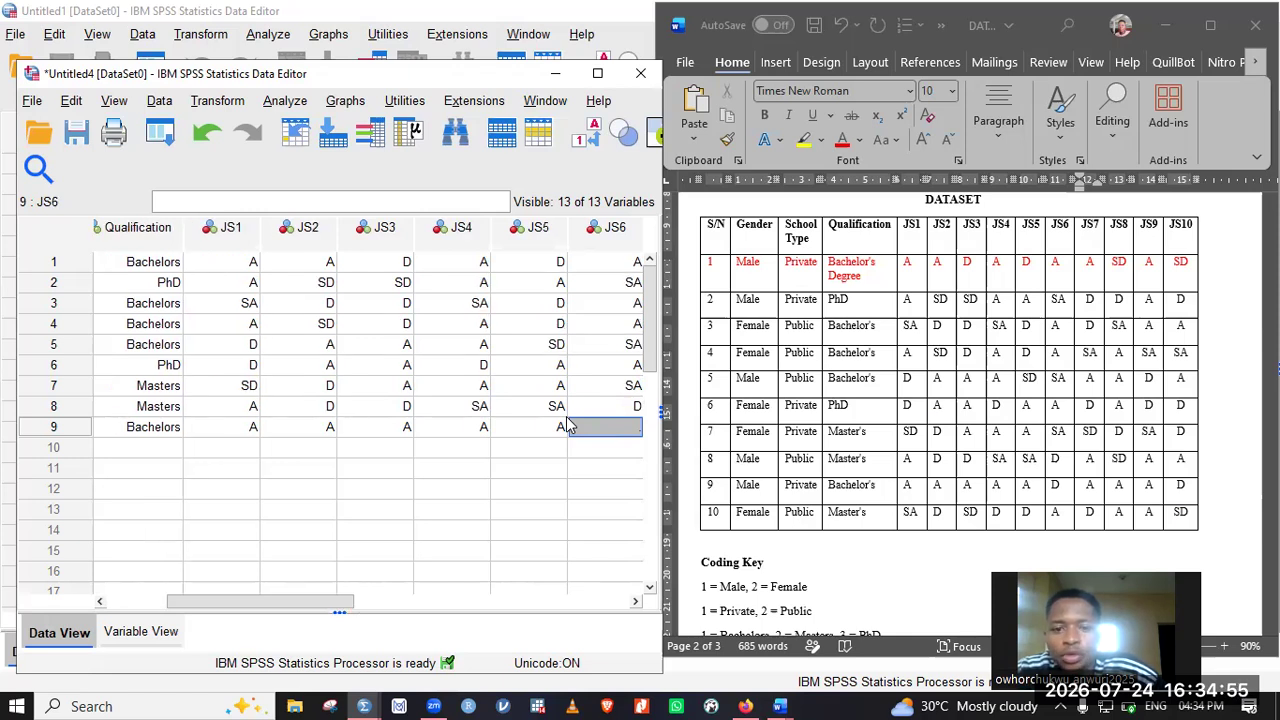
text(D)
key(Tab)
key(Tab)
key(Tab)
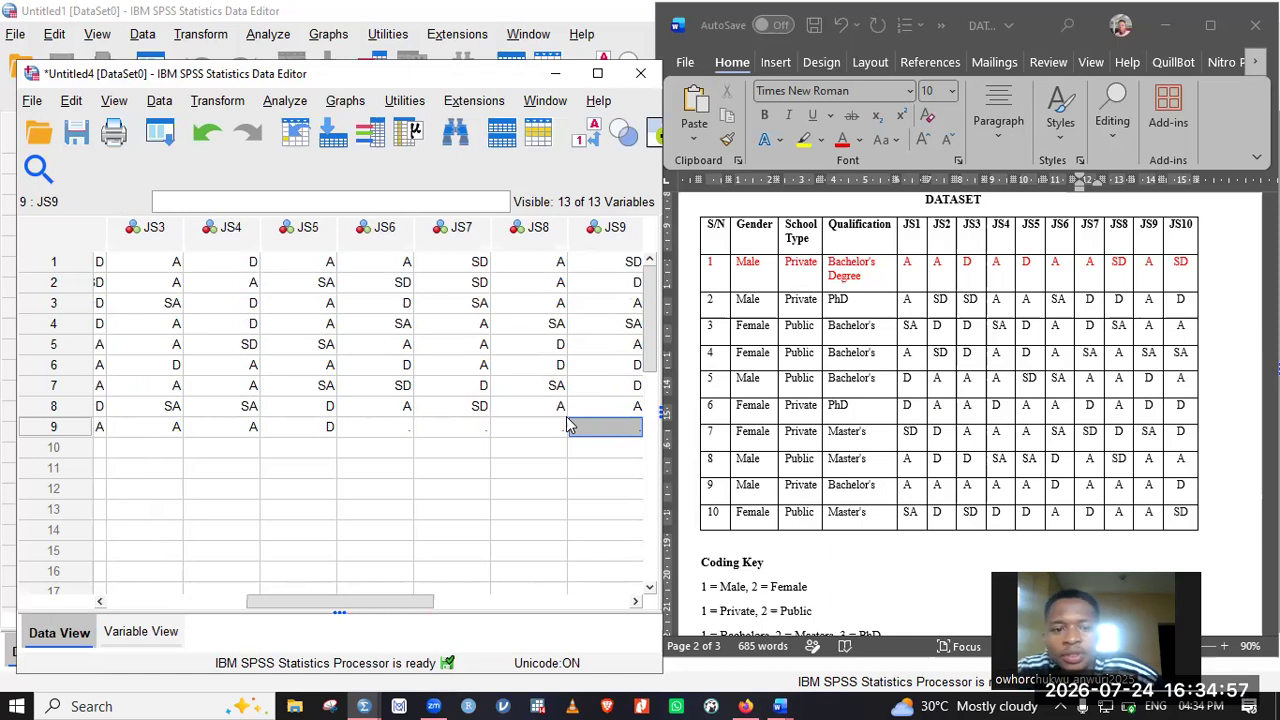
key(Left)
key(Left)
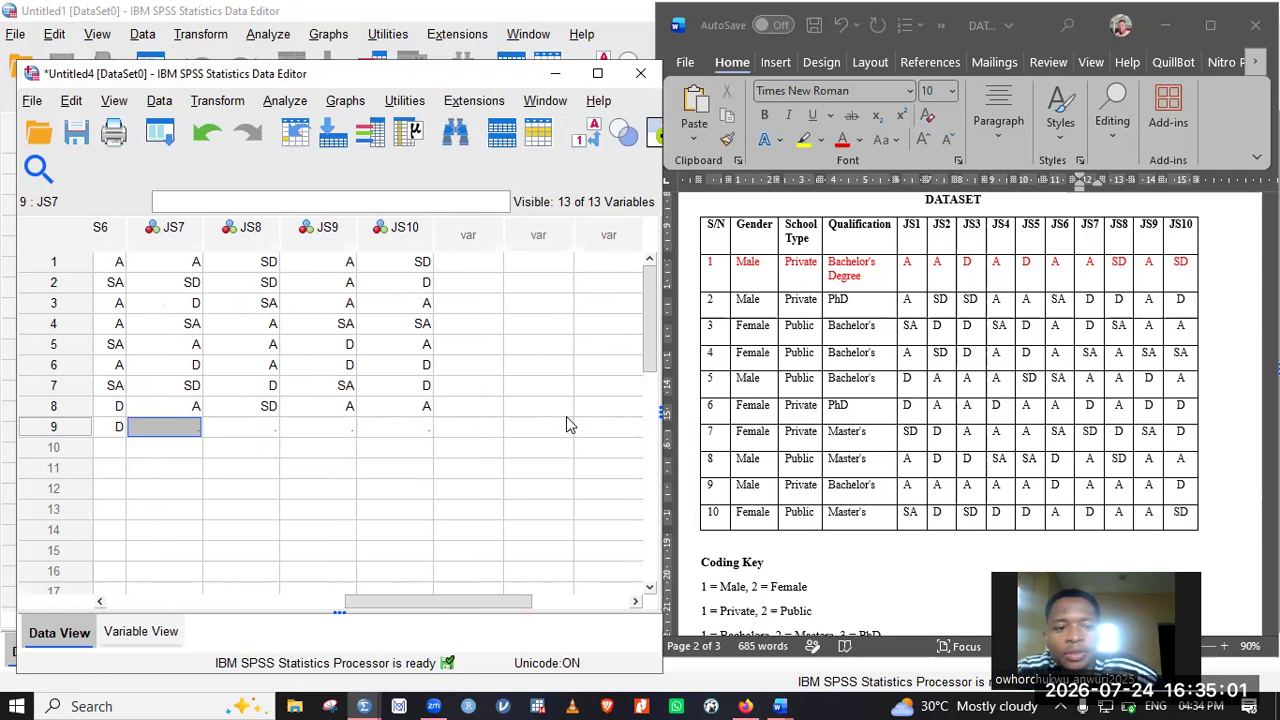
Complete case 9 with 3 for JS7, JS8 and JS9, and 2 for JS10
text(3)
key(Tab)
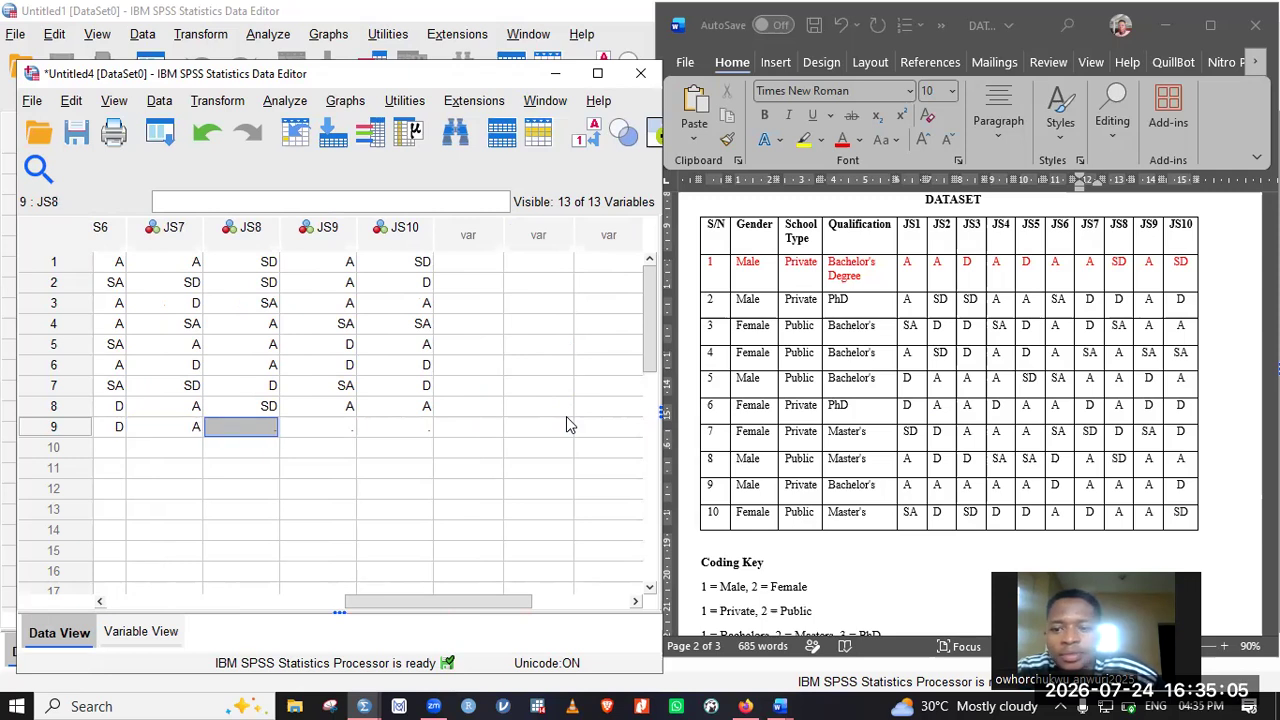
text(3)
key(Tab)
text(3)
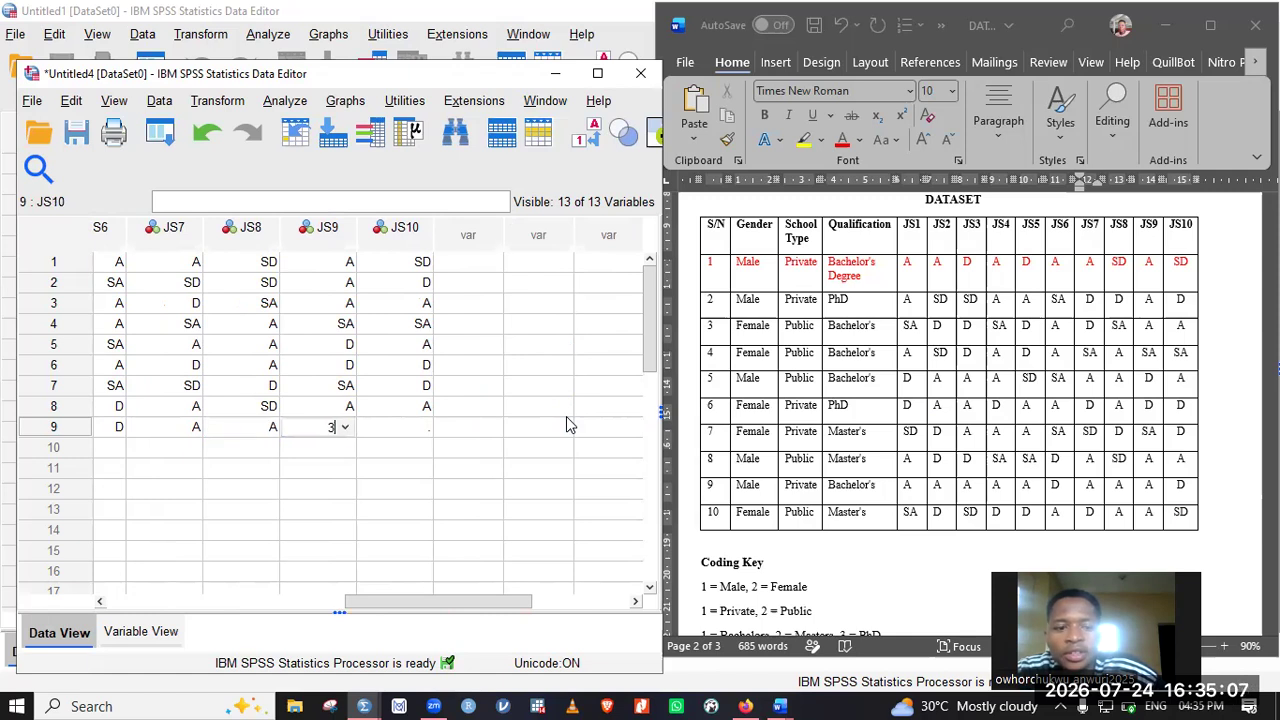
key(Tab)
text(2)
key(Tab)
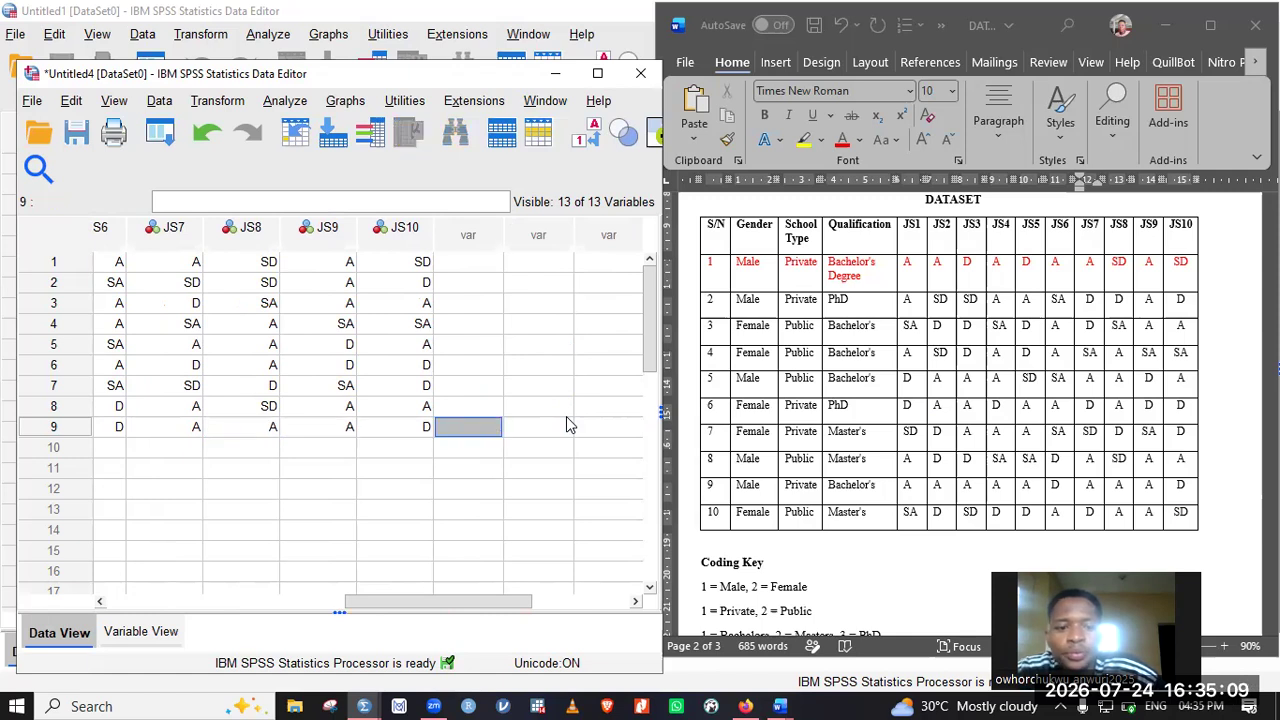
Start case 10 with 2 for Gender, 2 for SchoolType and 2 for Qualification
key(Return)
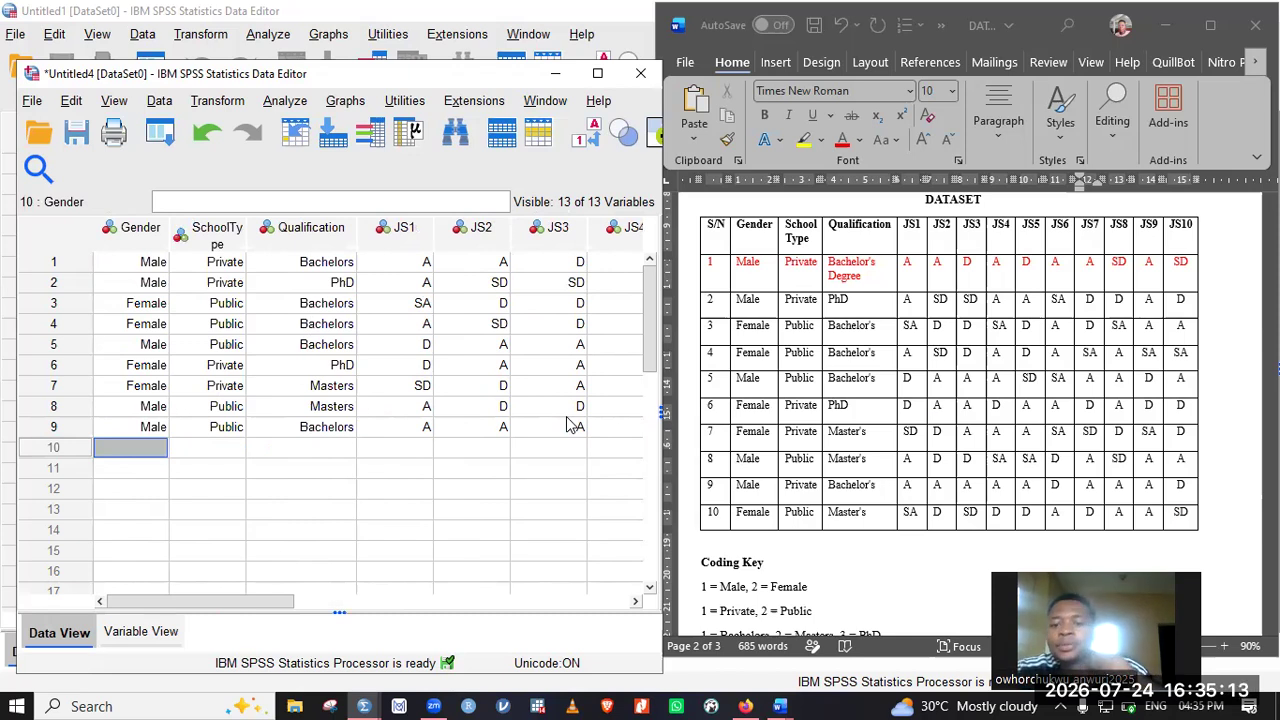
text(2)
key(Return)
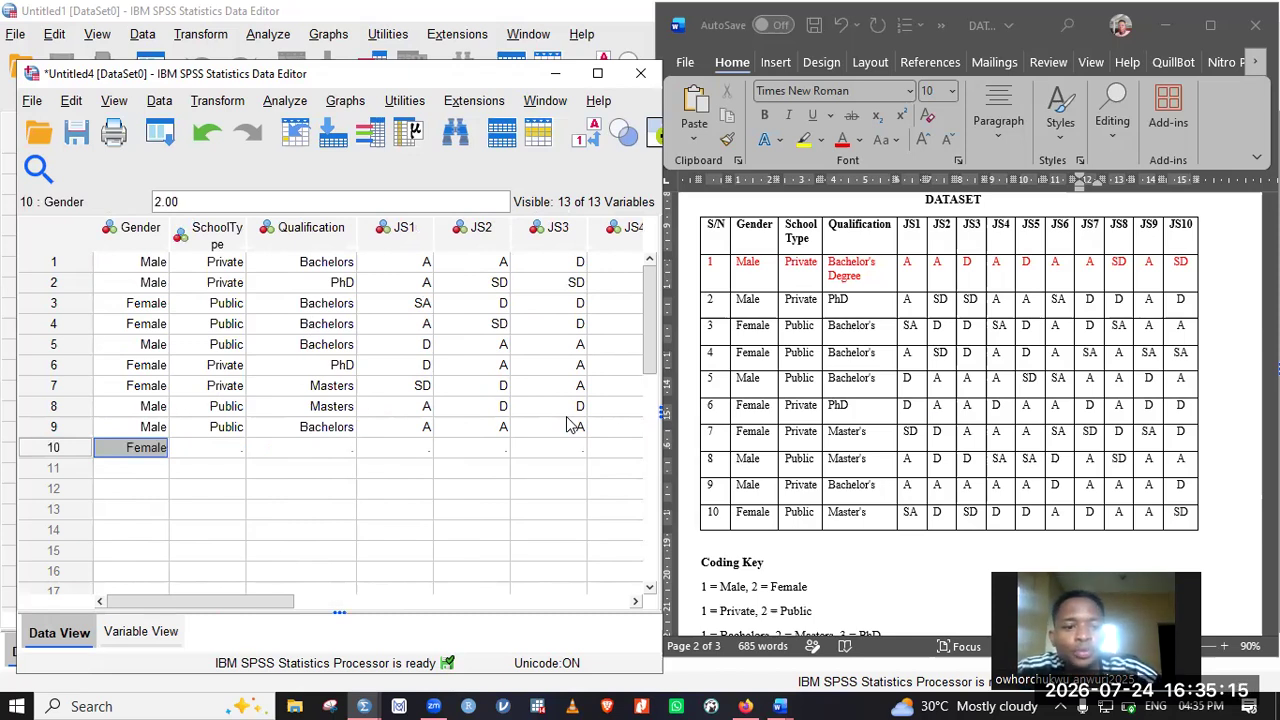
key(Tab)
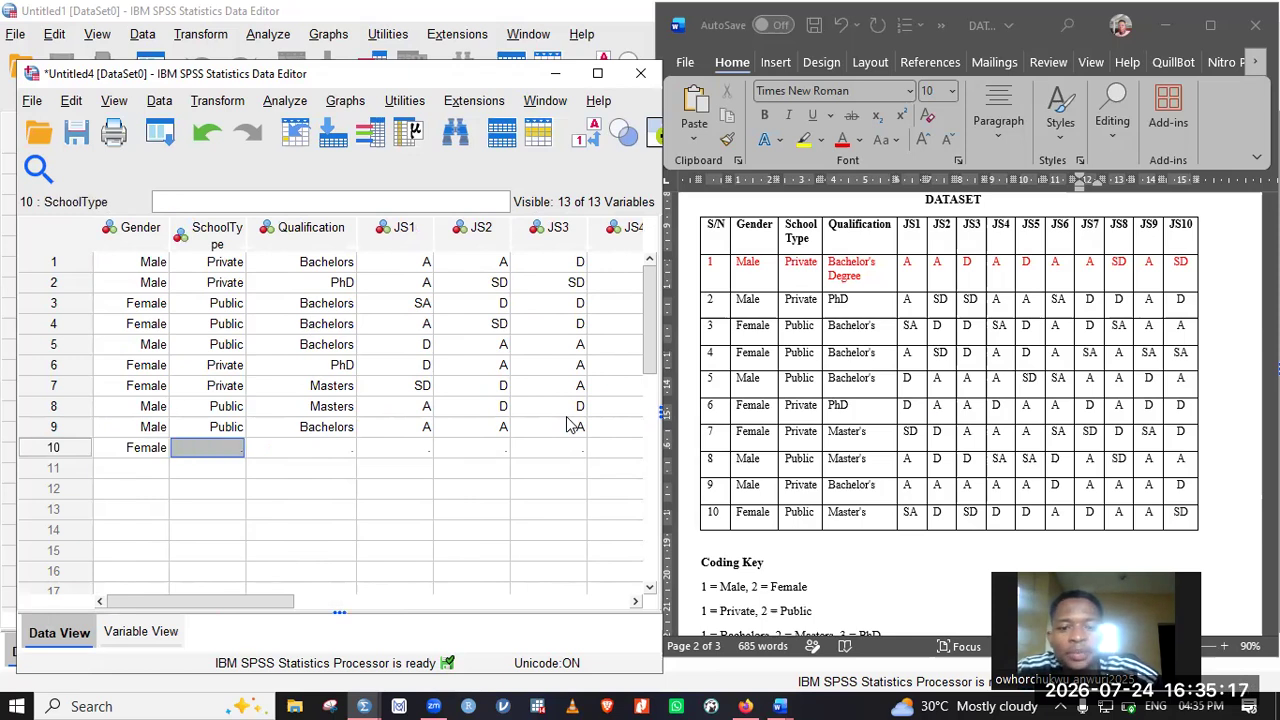
text(2)
key(Tab)
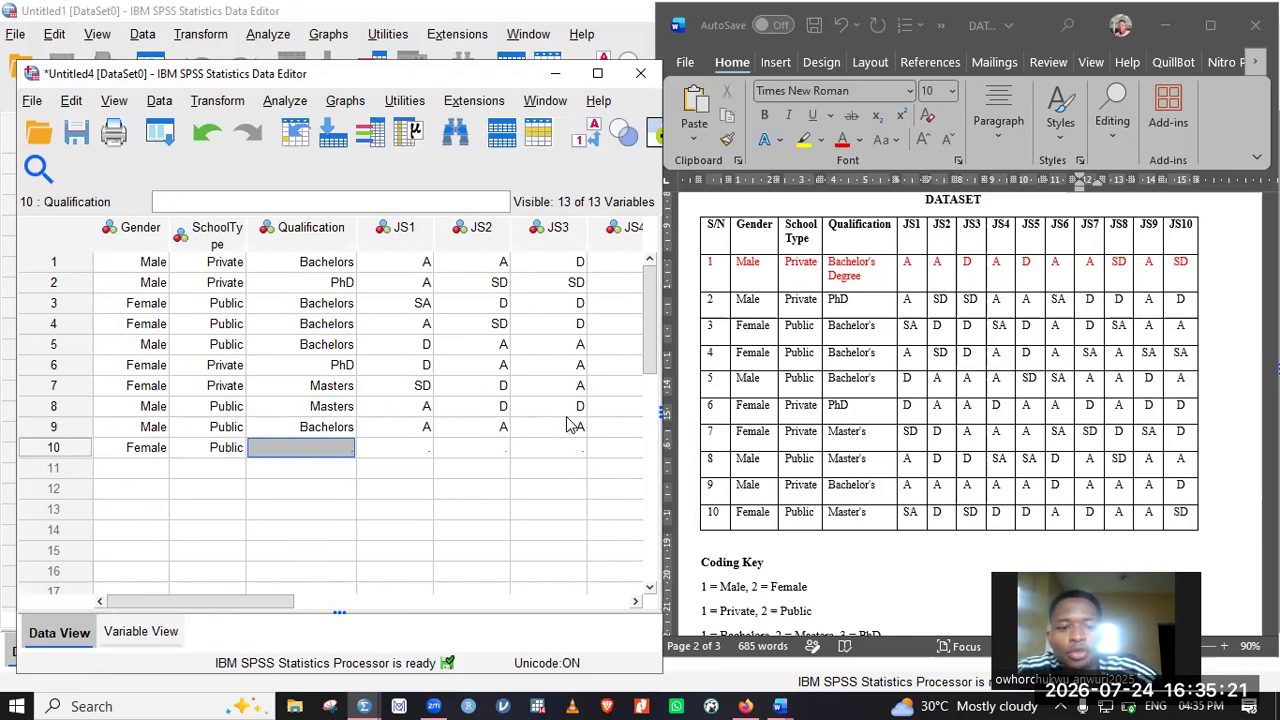
text(2)
key(Tab)
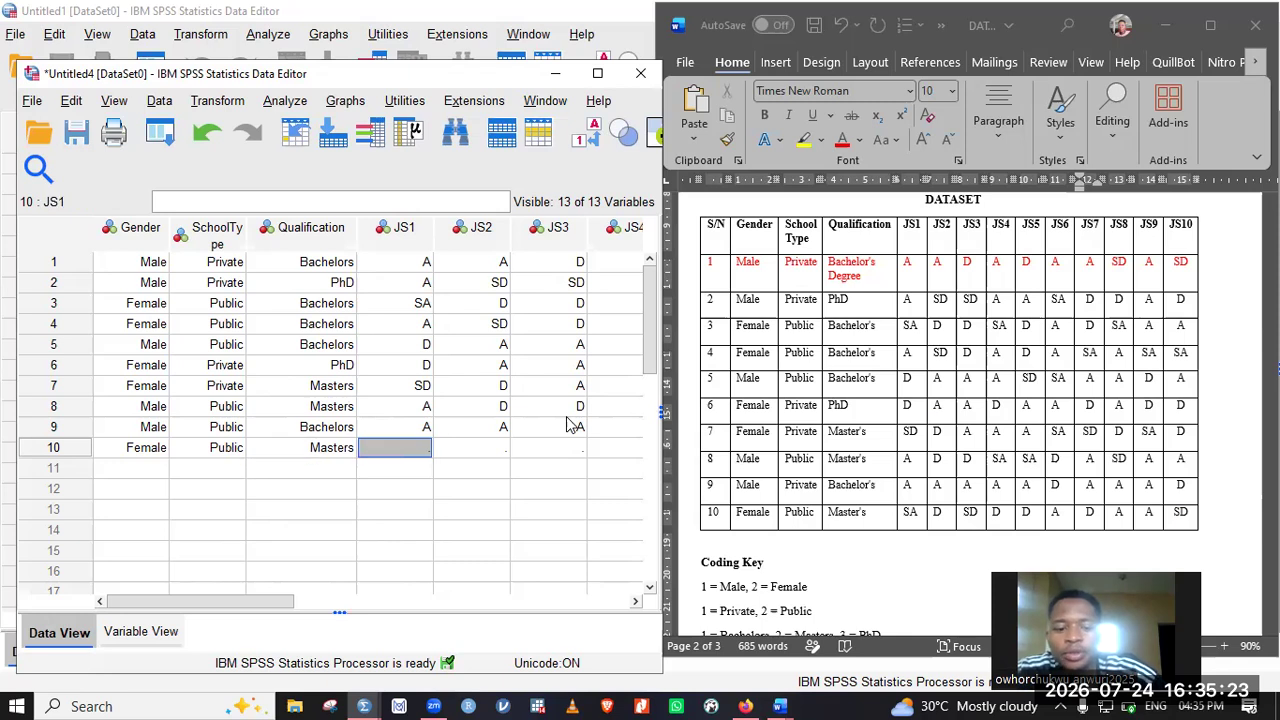
Enter 4 for case 10's JS1, 2 for its JS2 and 1 for its JS3
text(4)
key(Tab)
text(2)
key(Tab)
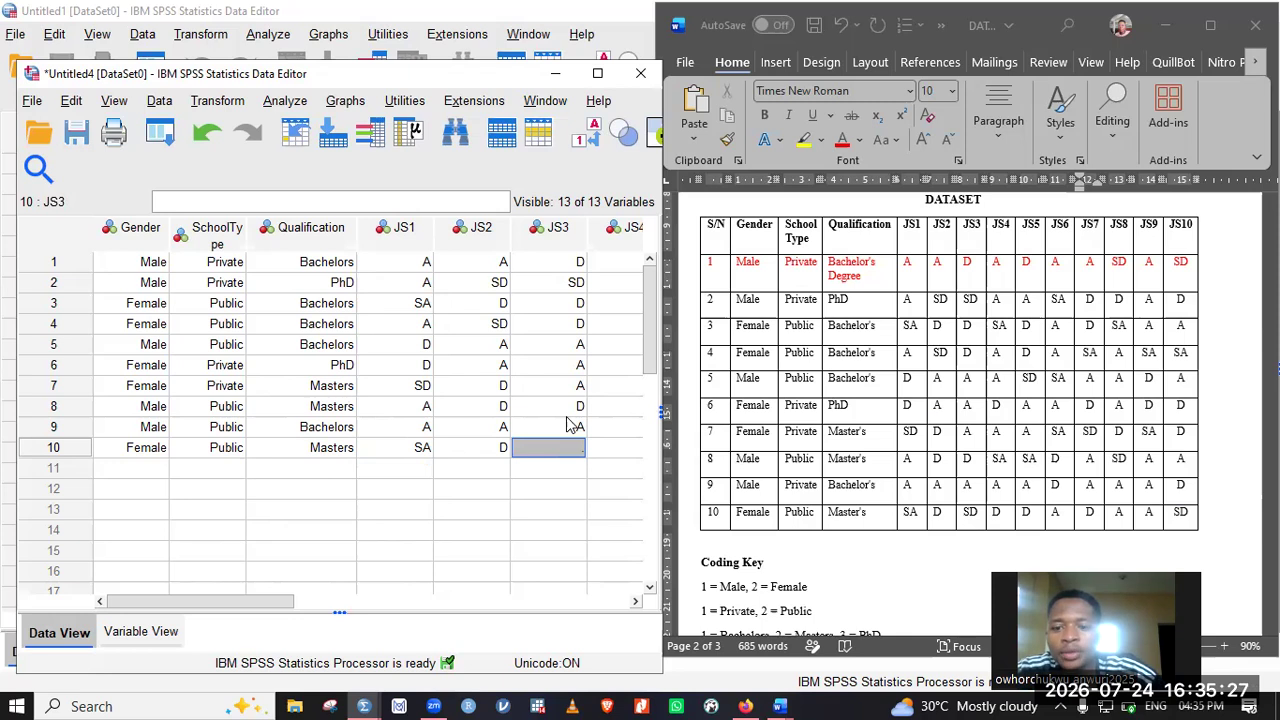
text(1)
key(Tab)
Enter 2 for case 10's JS4 and JS5, and 3 for its JS6
text(2)
key(Tab)
key(Tab)
text(3)
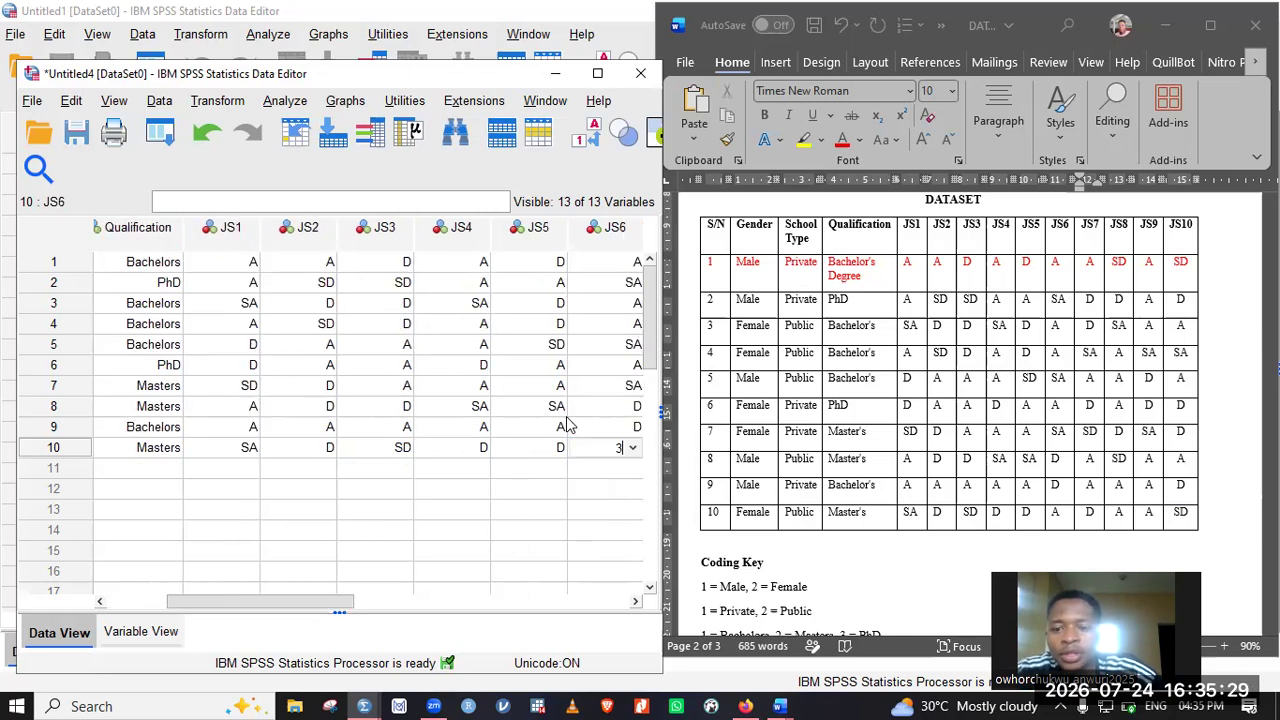
key(Tab)
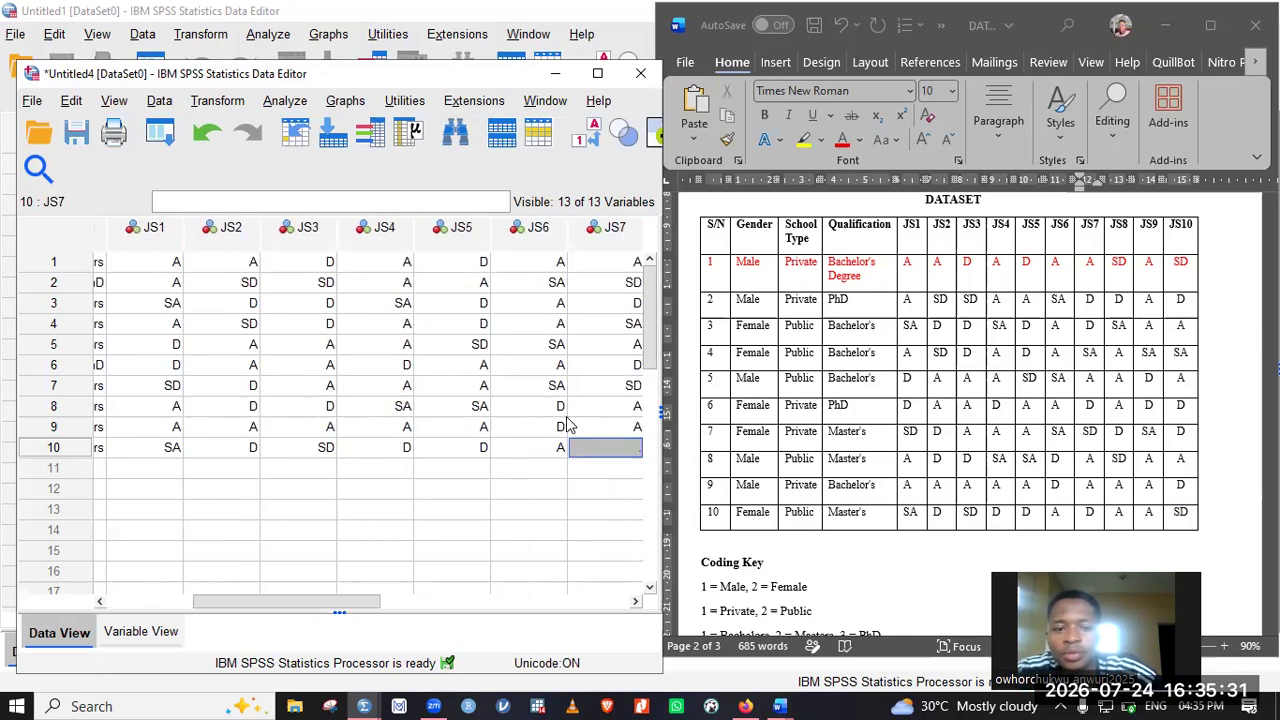
Check case 10's JS1 to JS6 entries against row 10 of the DATASET table
key(Left)
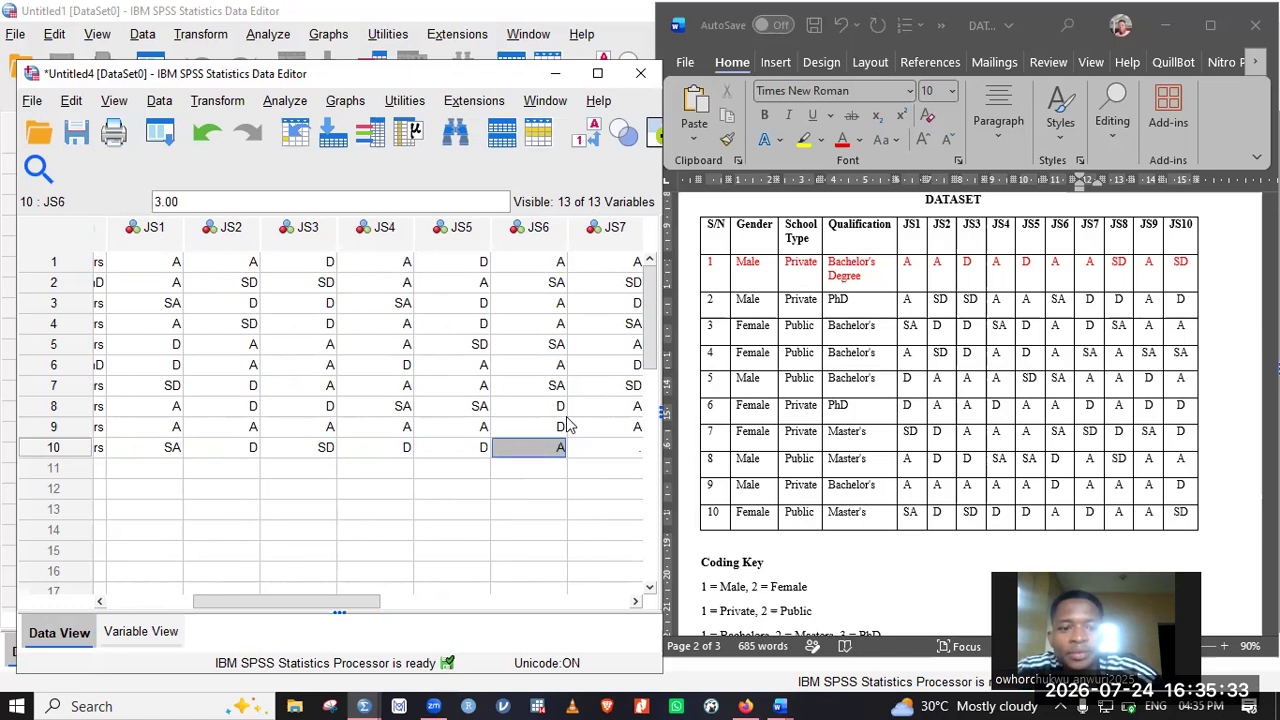
key(Left)
key(Left)
key(Left)
key(Left)
key(Left)
key(Right)
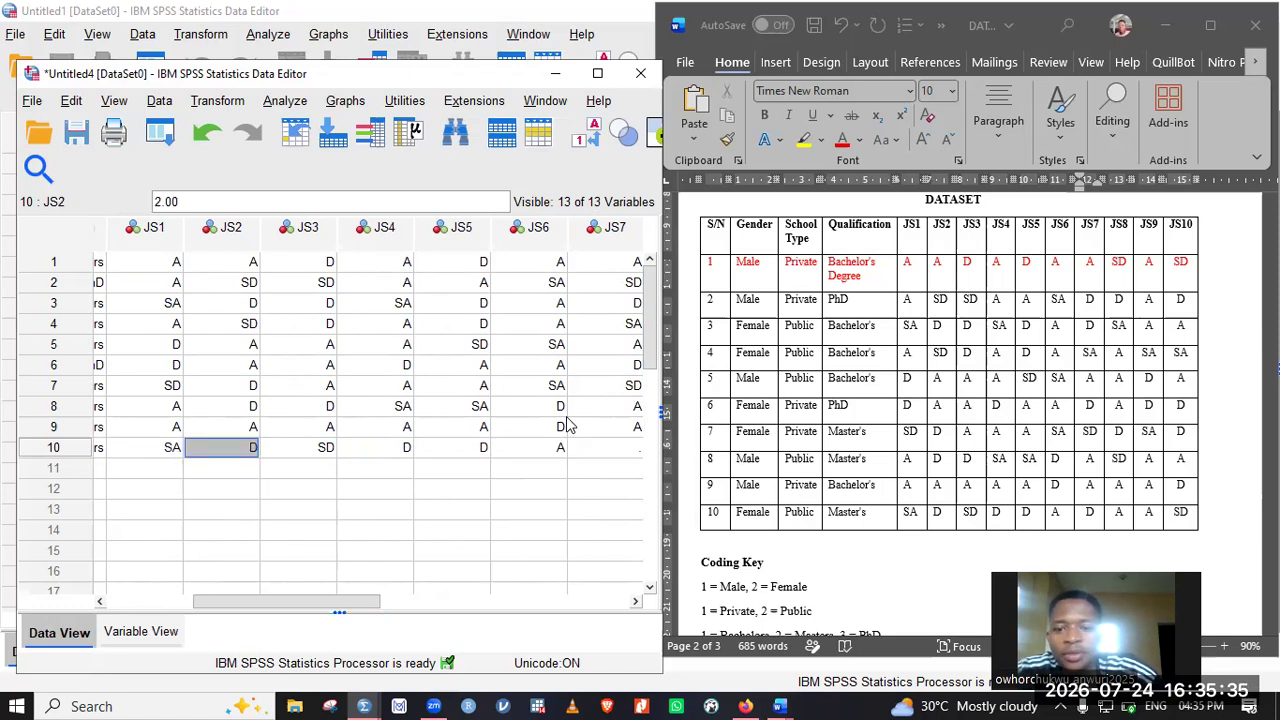
key(Right)
key(Right)
key(Right)
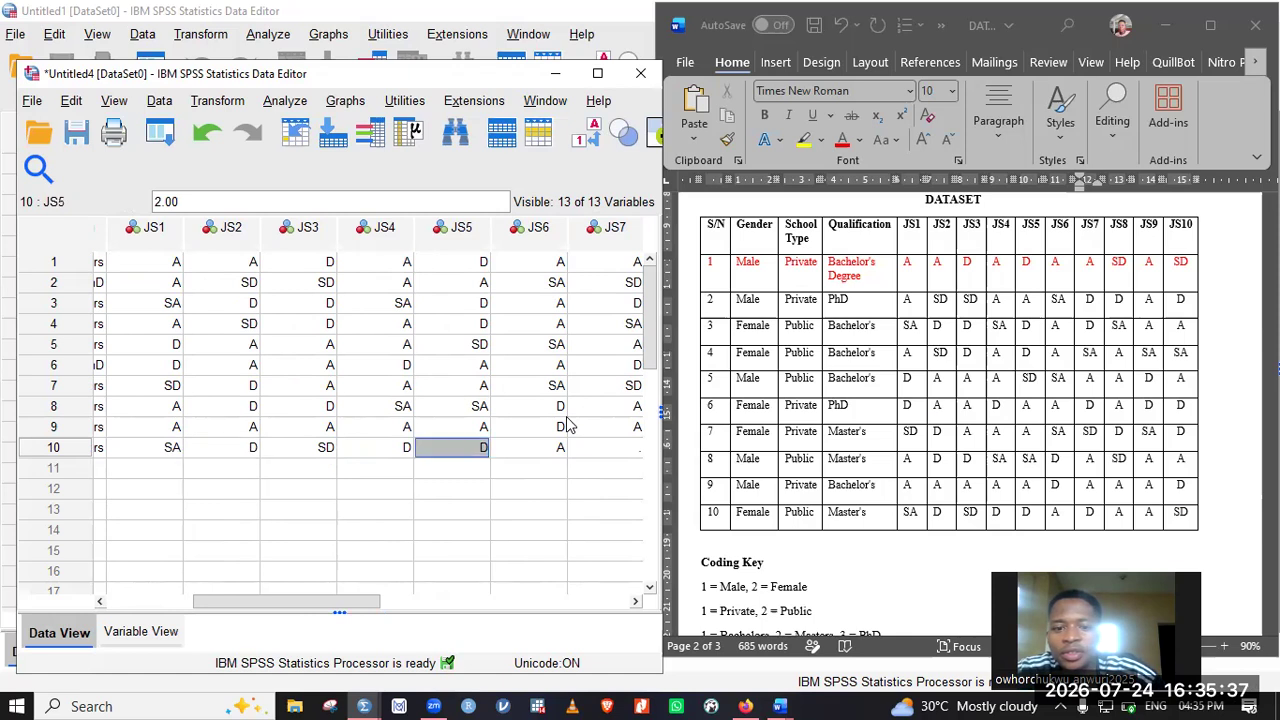
key(Right)
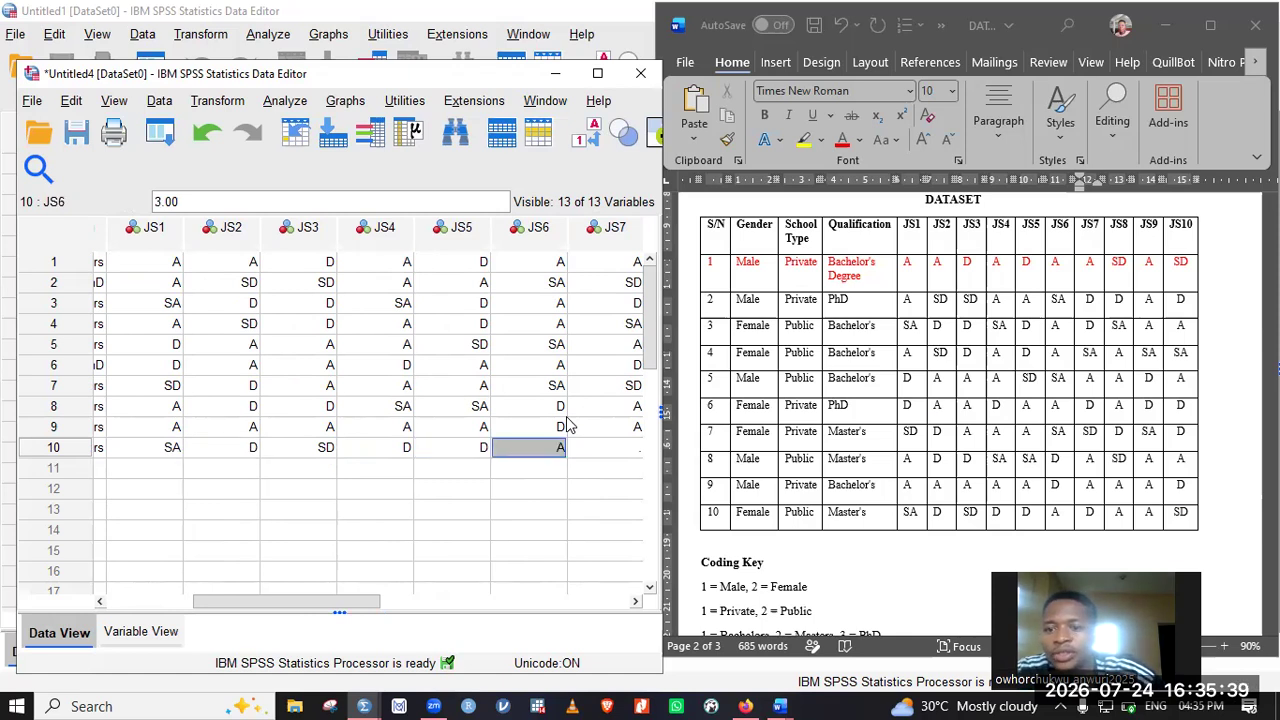
key(Right)
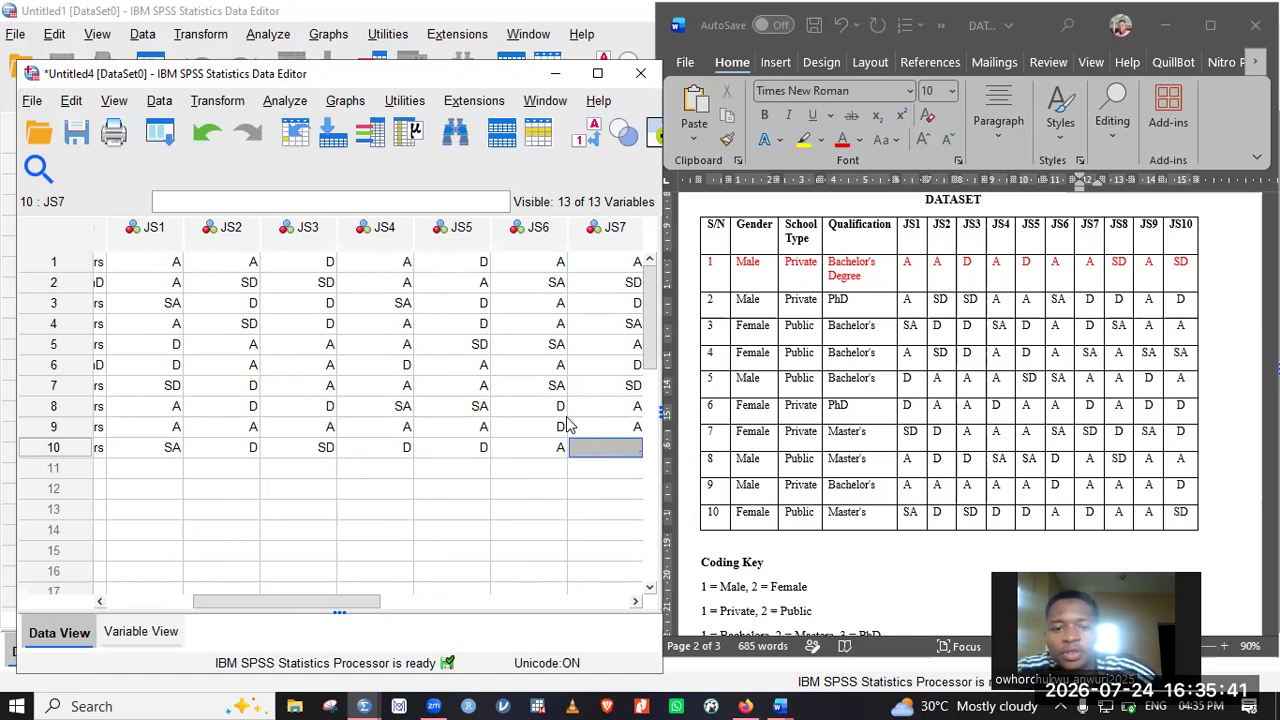
Complete case 10 with D for JS7, A for JS8 and JS9, and SD for JS10
text(D)
key(Right)
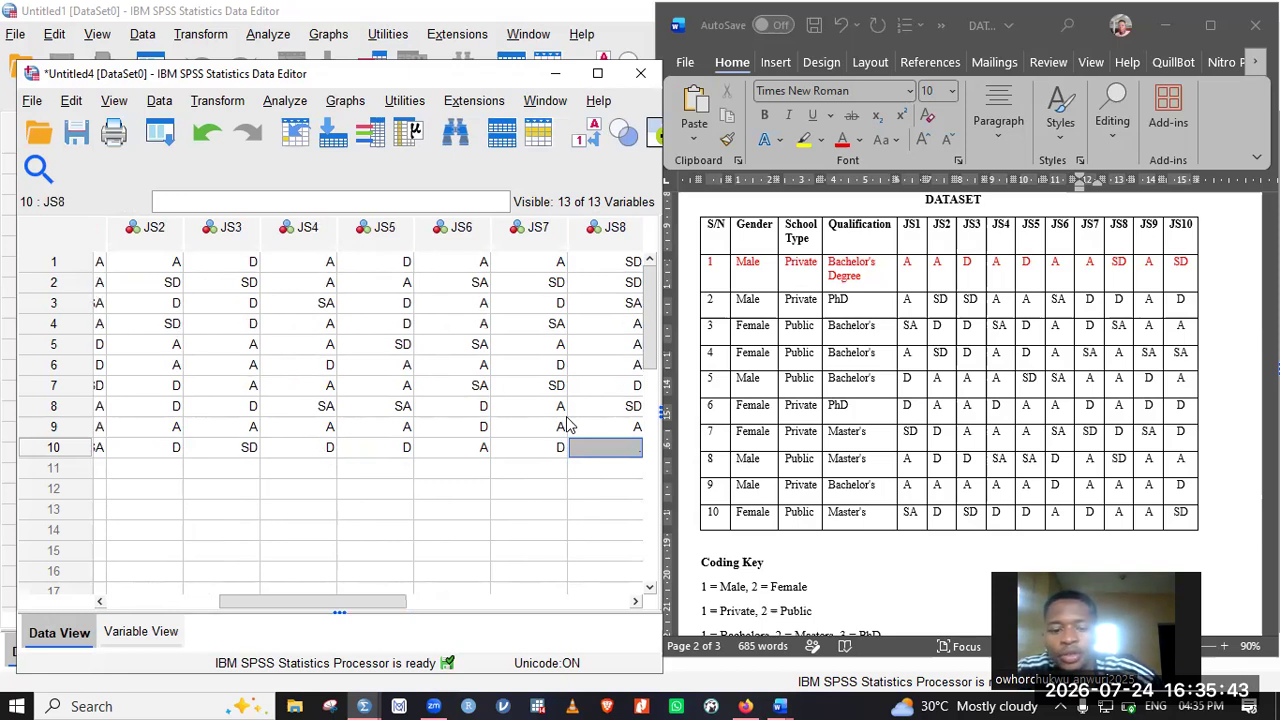
text(A)
key(Right)
text(A)
key(Right)
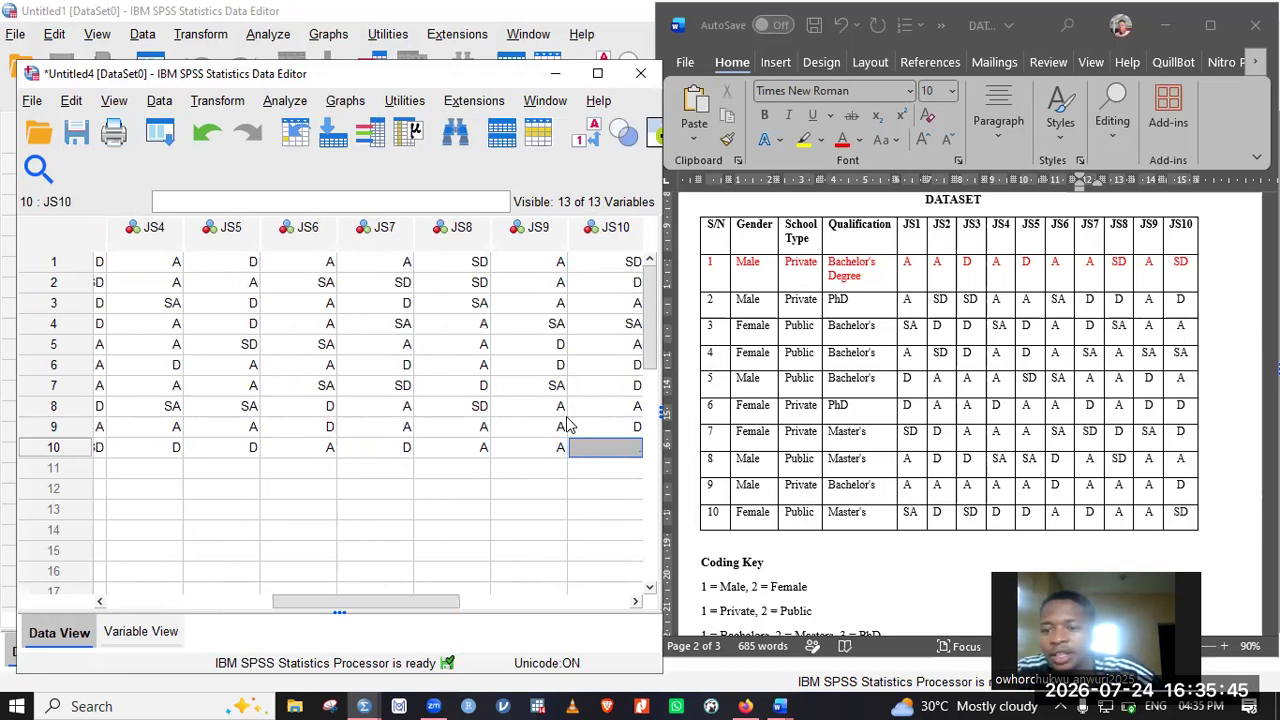
text(SD)
key(Right)
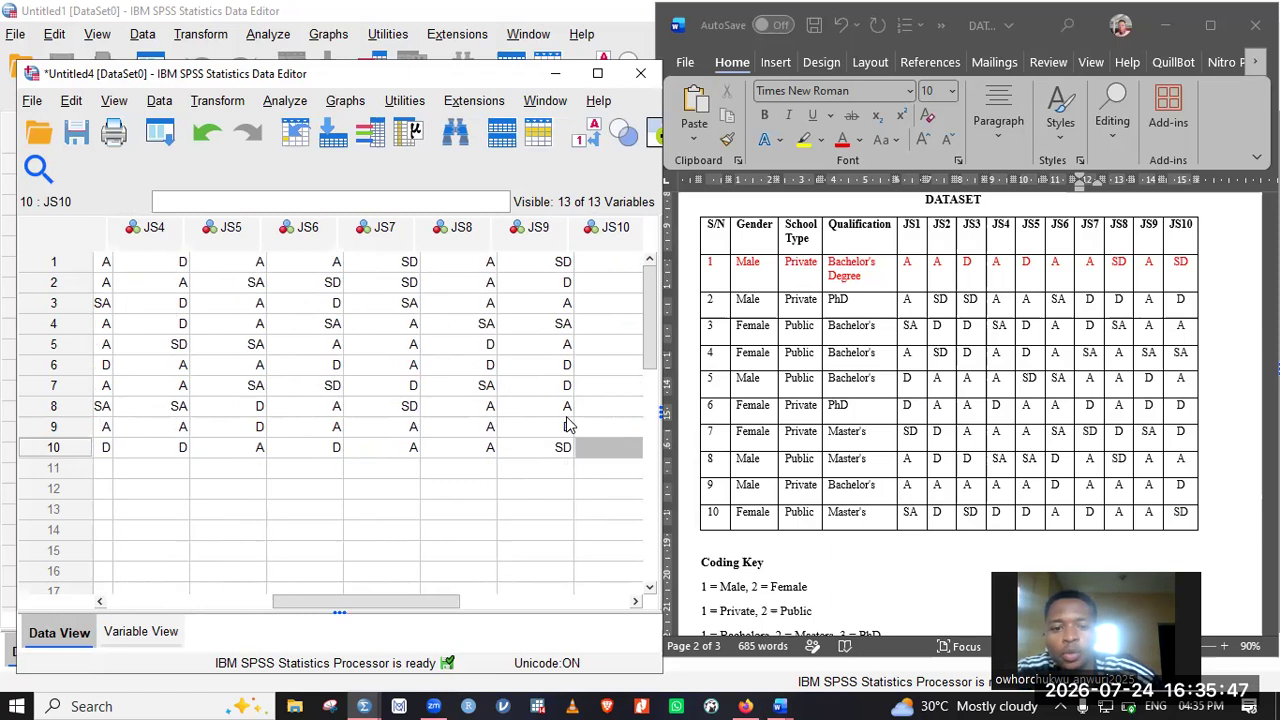
click(382, 469)
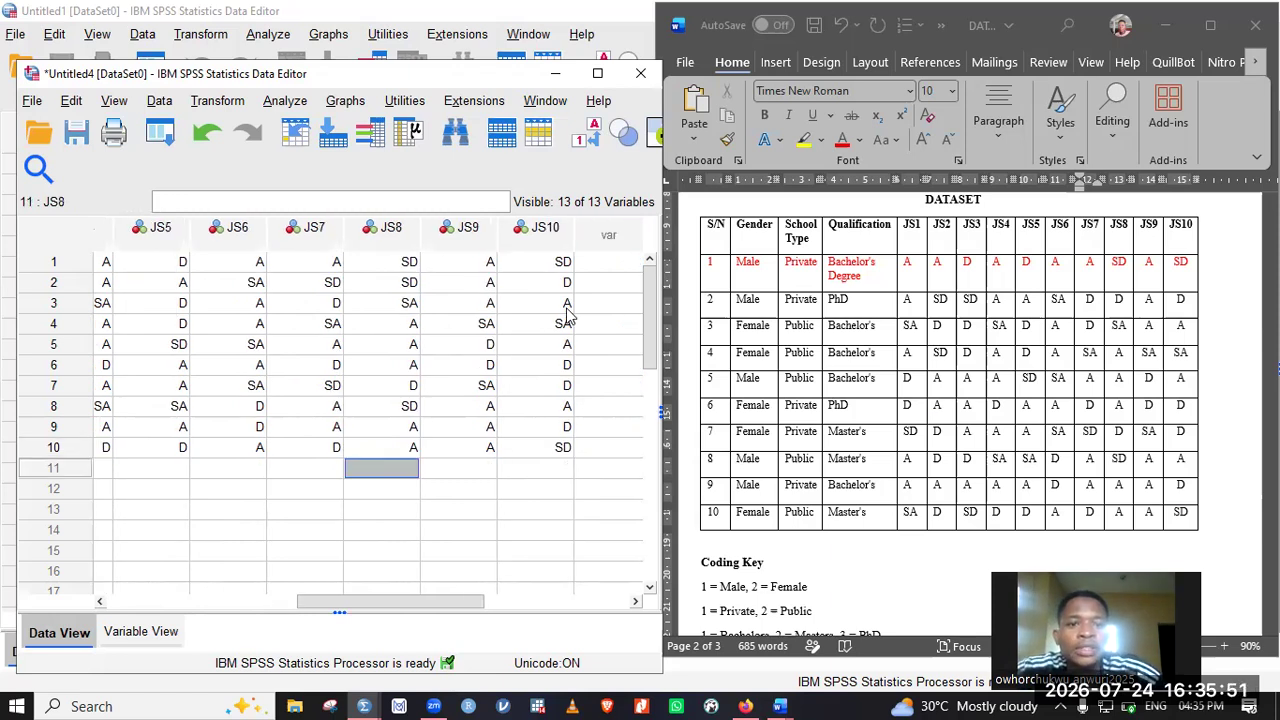
View the completed data enlarged, restore the data editor beside the Word table, and display numeric codes instead of value labels
drag(600, 74, 606, 117)
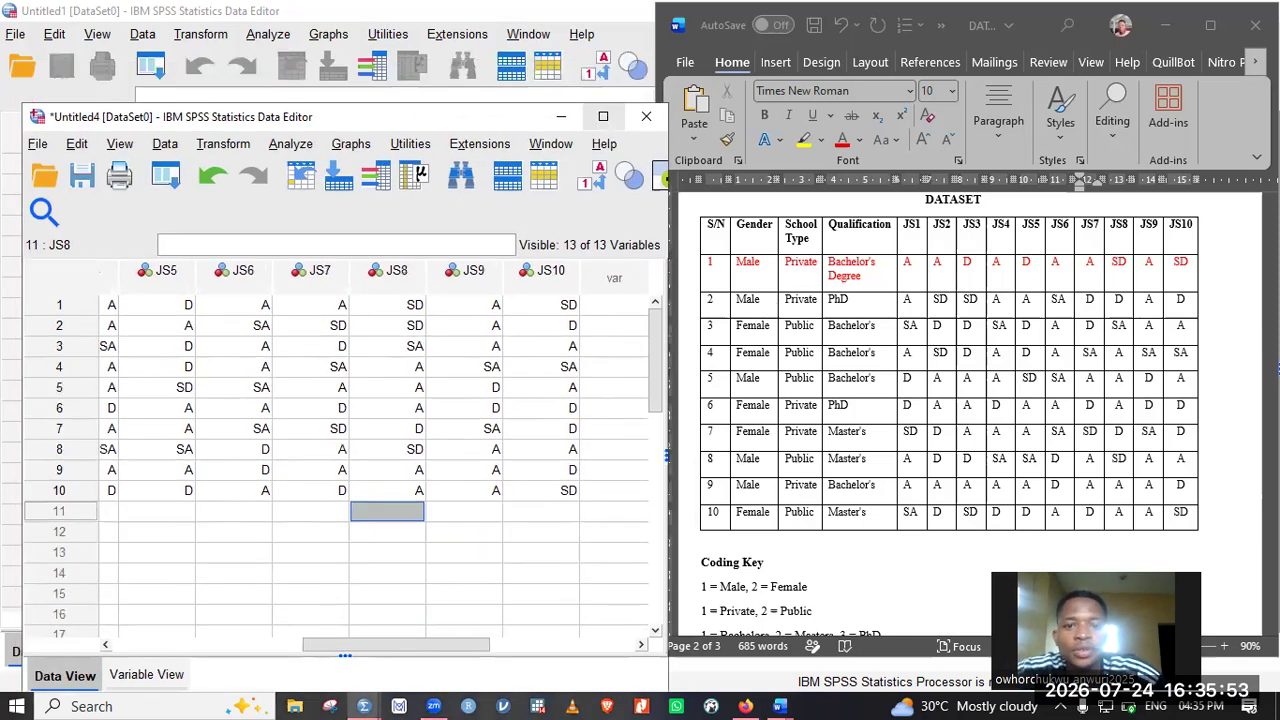
click(603, 117)
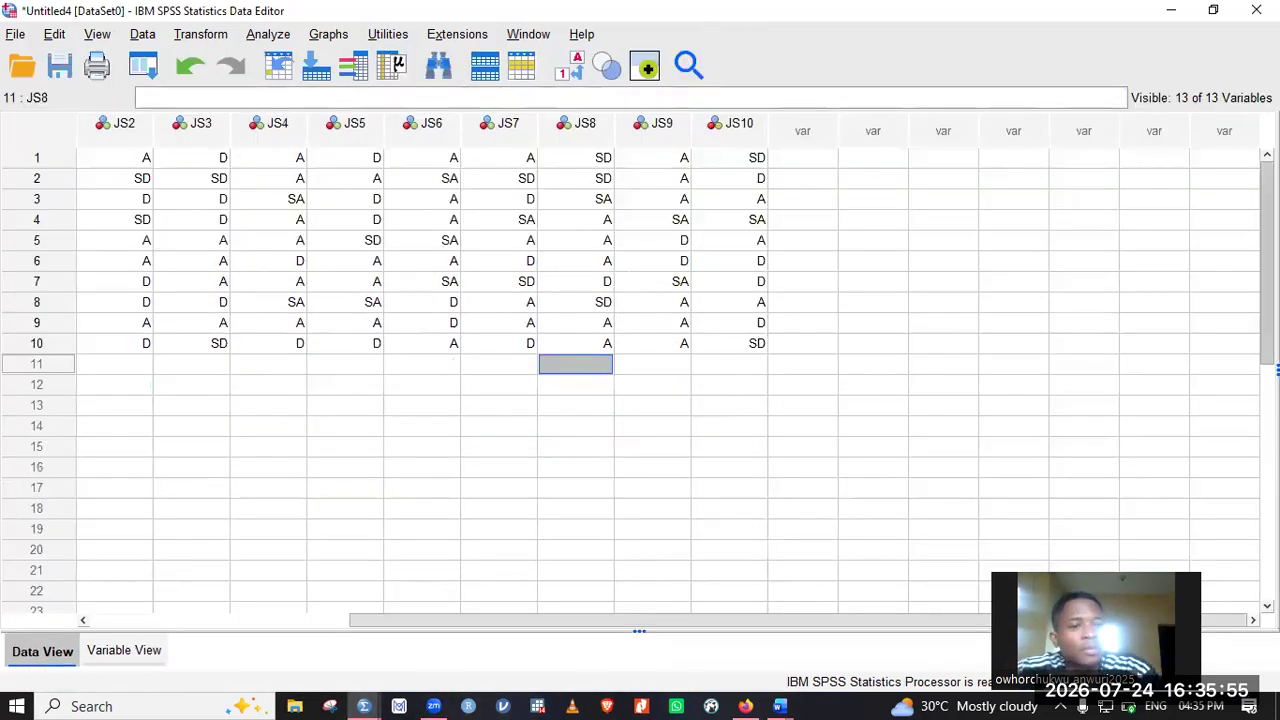
drag(683, 630, 451, 629)
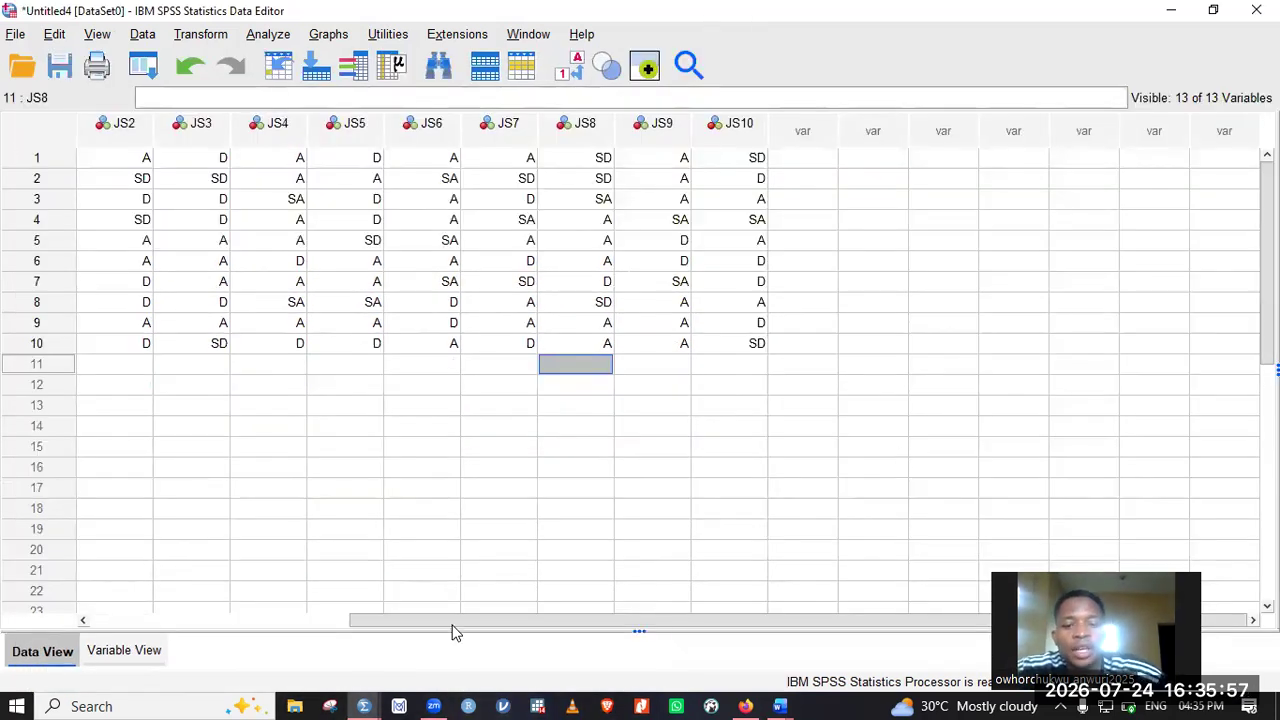
double_click(190, 14)
click(566, 145)
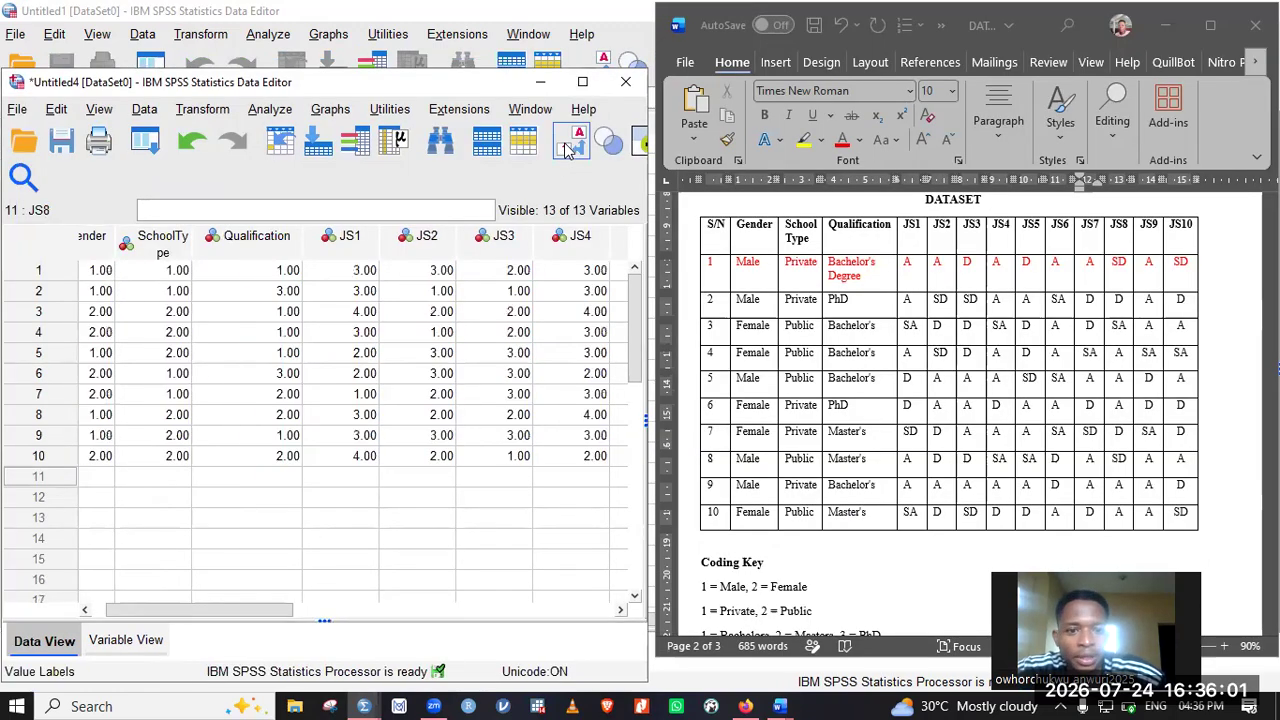